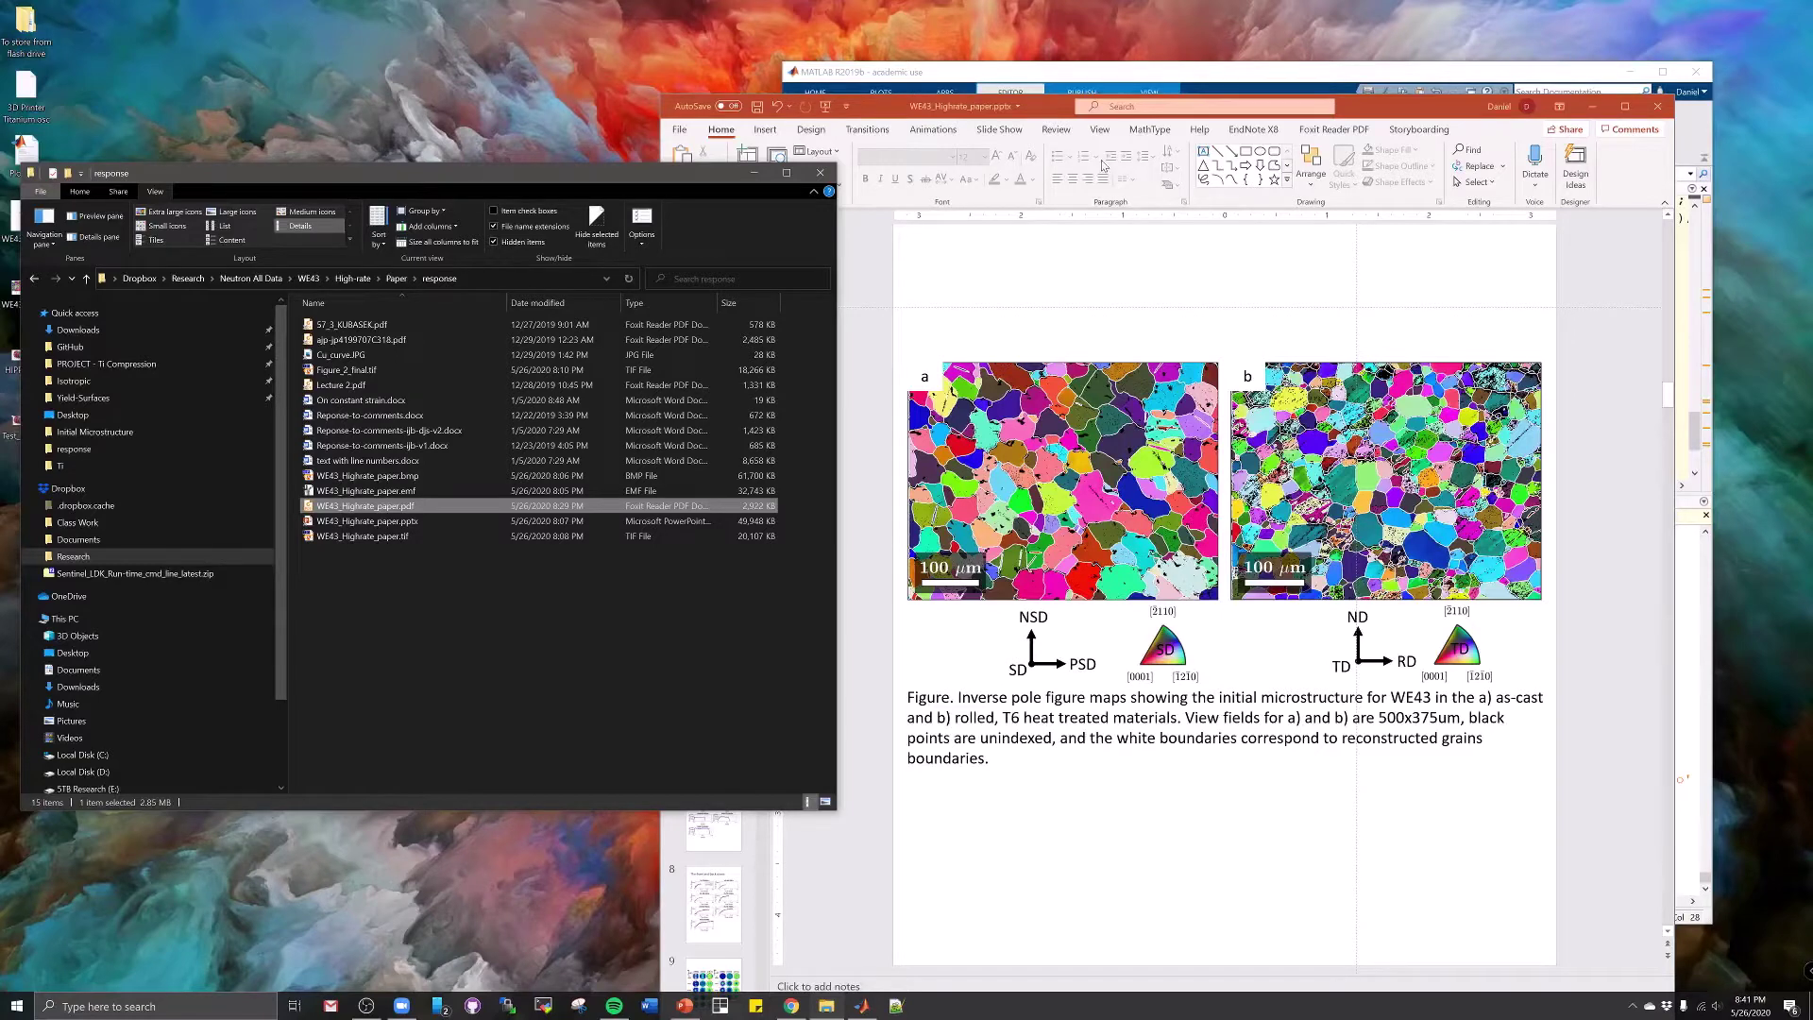
Inspect the grain-map image group and NSD/SD/PSD axes graphic on slide 5, then list PowerPoint's recent files
{"action": "left_click", "coordinate": [1046, 375]}
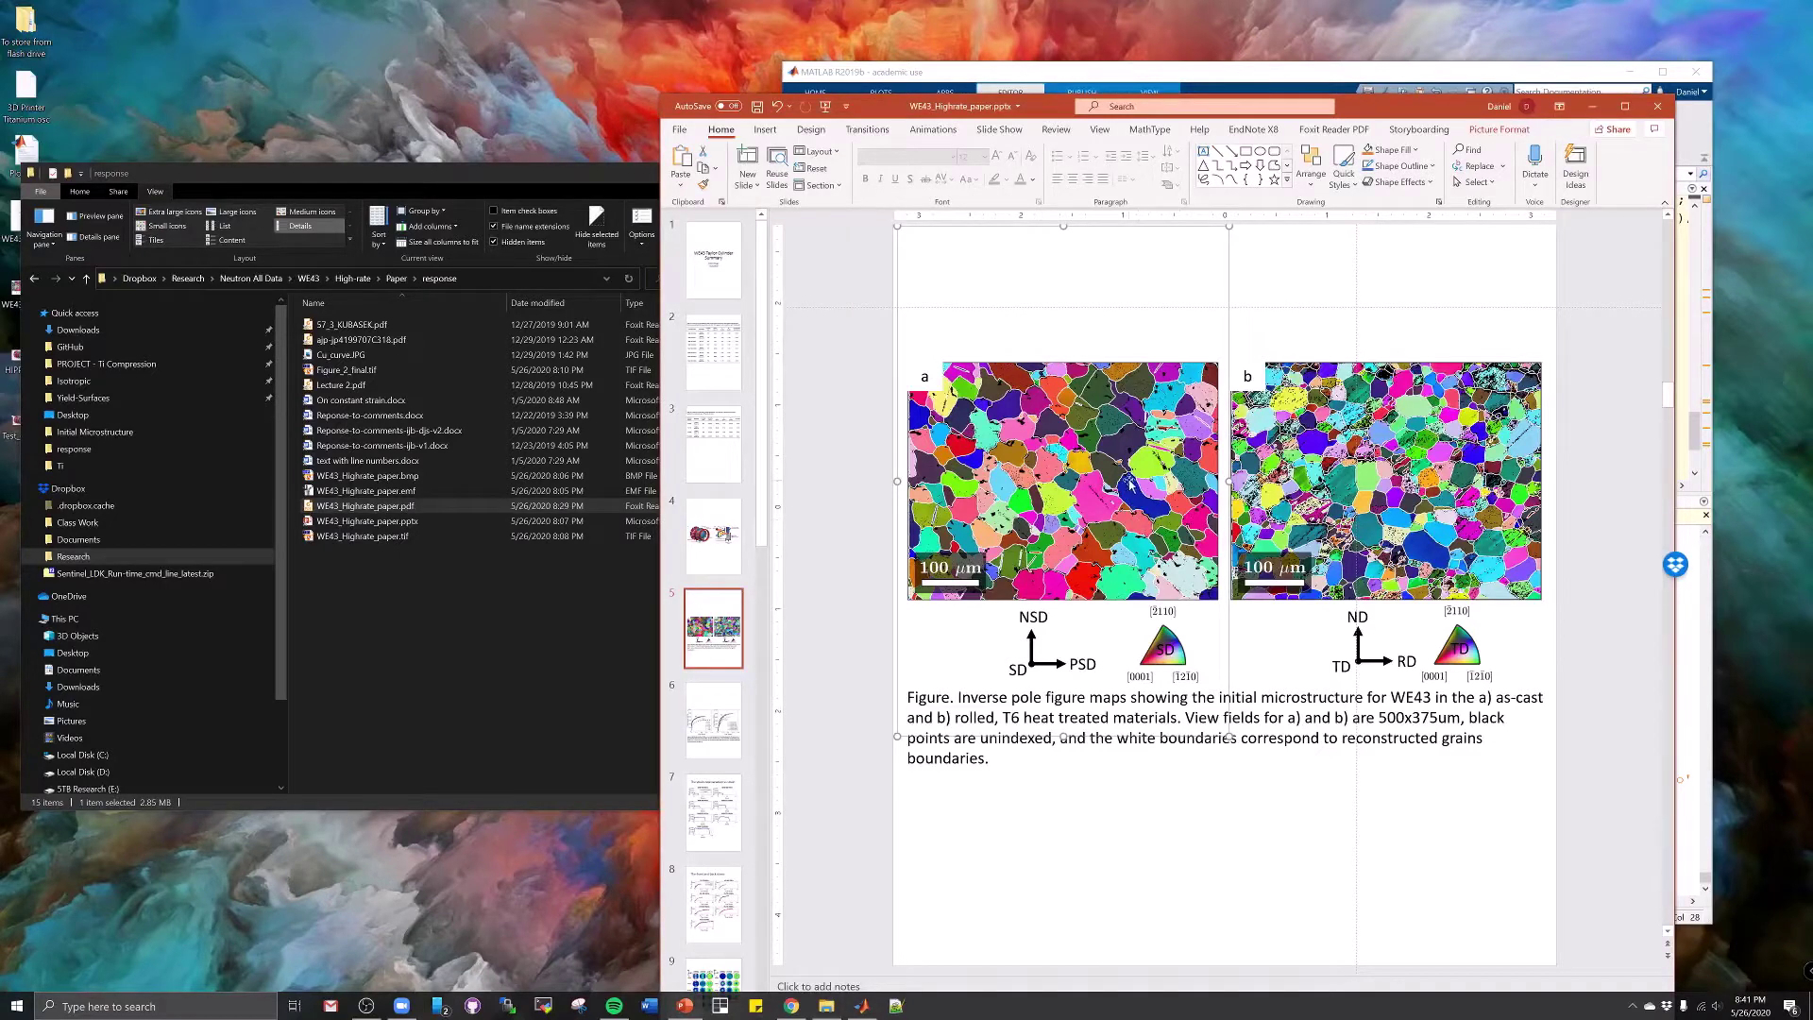
{"action": "left_click", "coordinate": [1096, 783]}
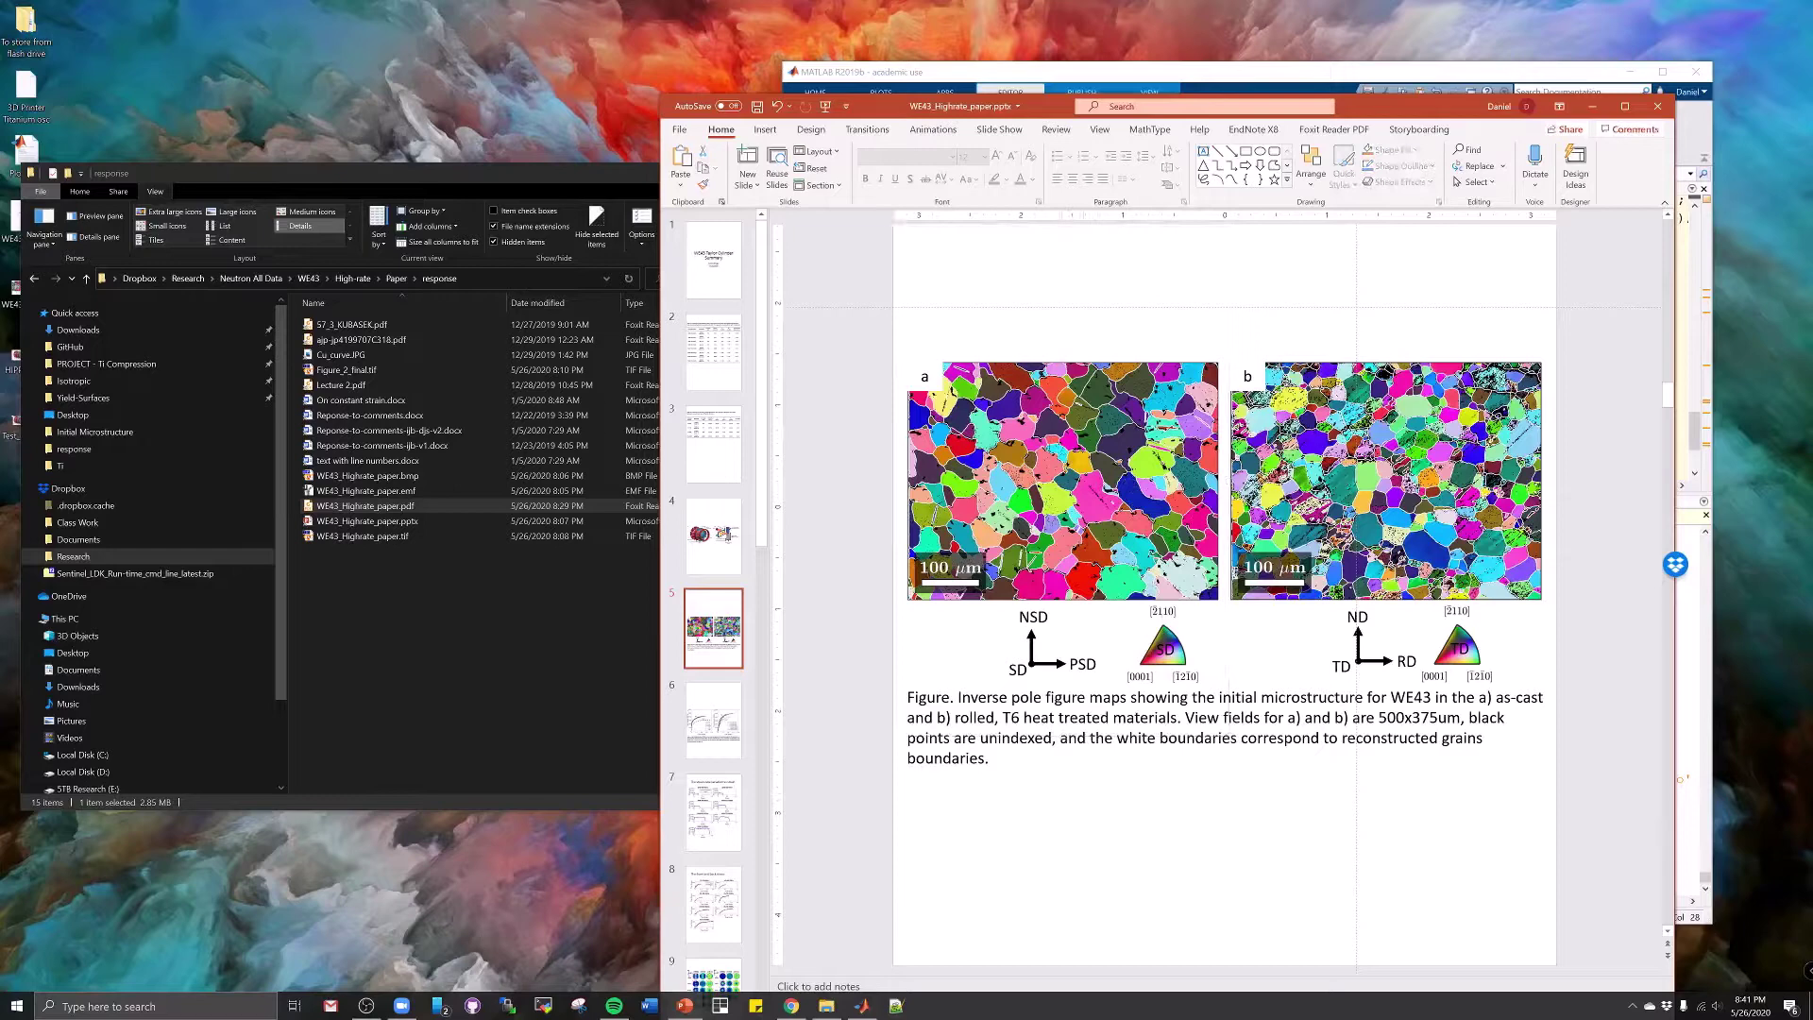
{"action": "left_click", "coordinate": [1011, 686]}
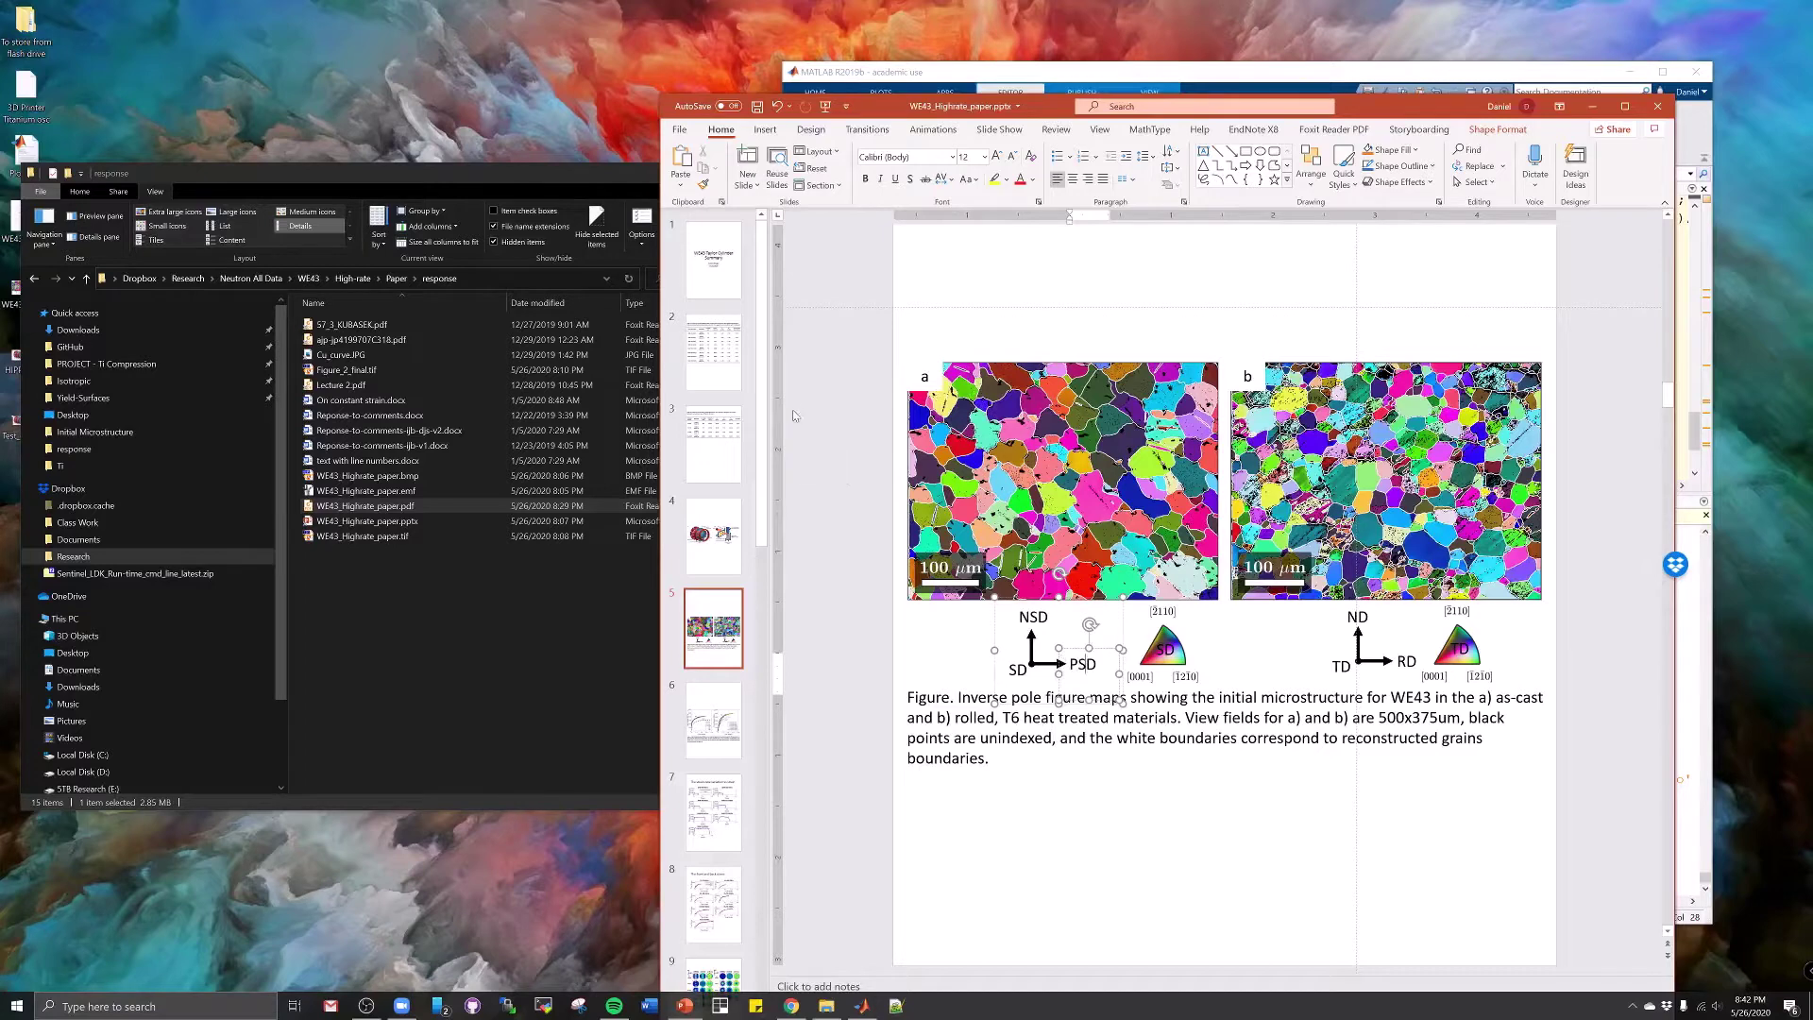
{"action": "right_click", "coordinate": [685, 1006]}
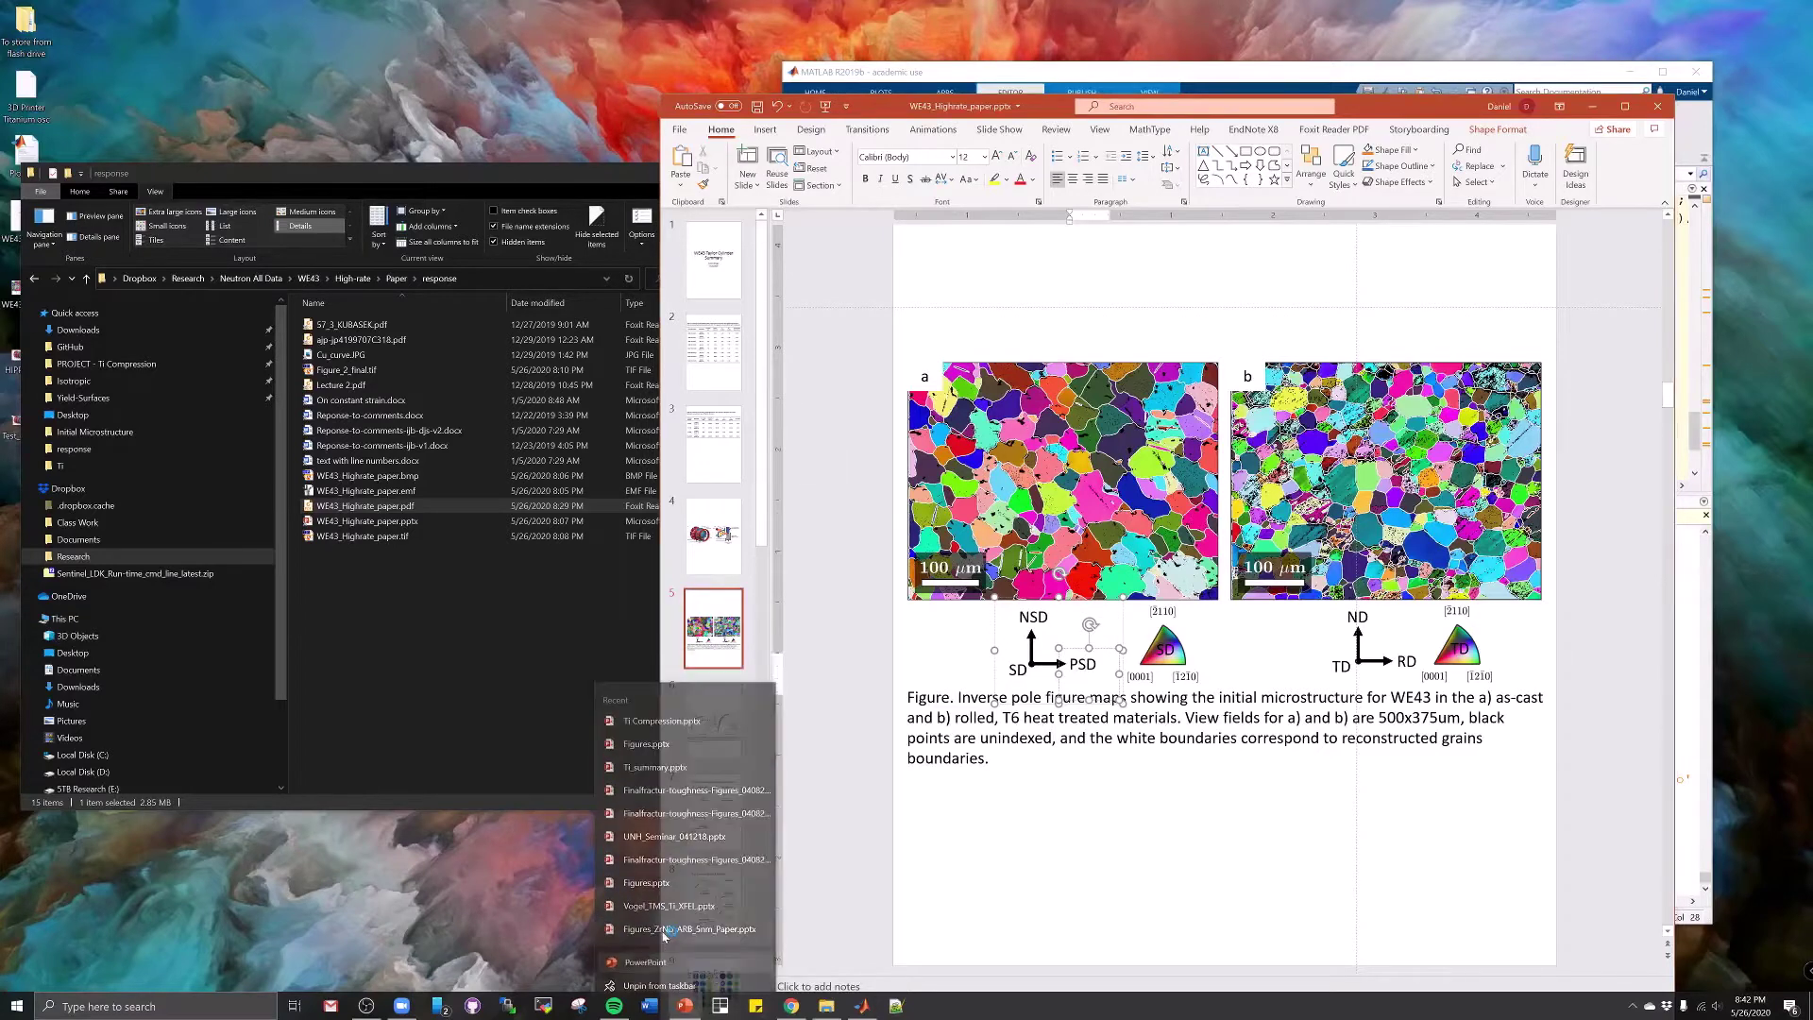
Create a new blank presentation with a title slide and maximize its window
{"action": "left_click", "coordinate": [646, 961]}
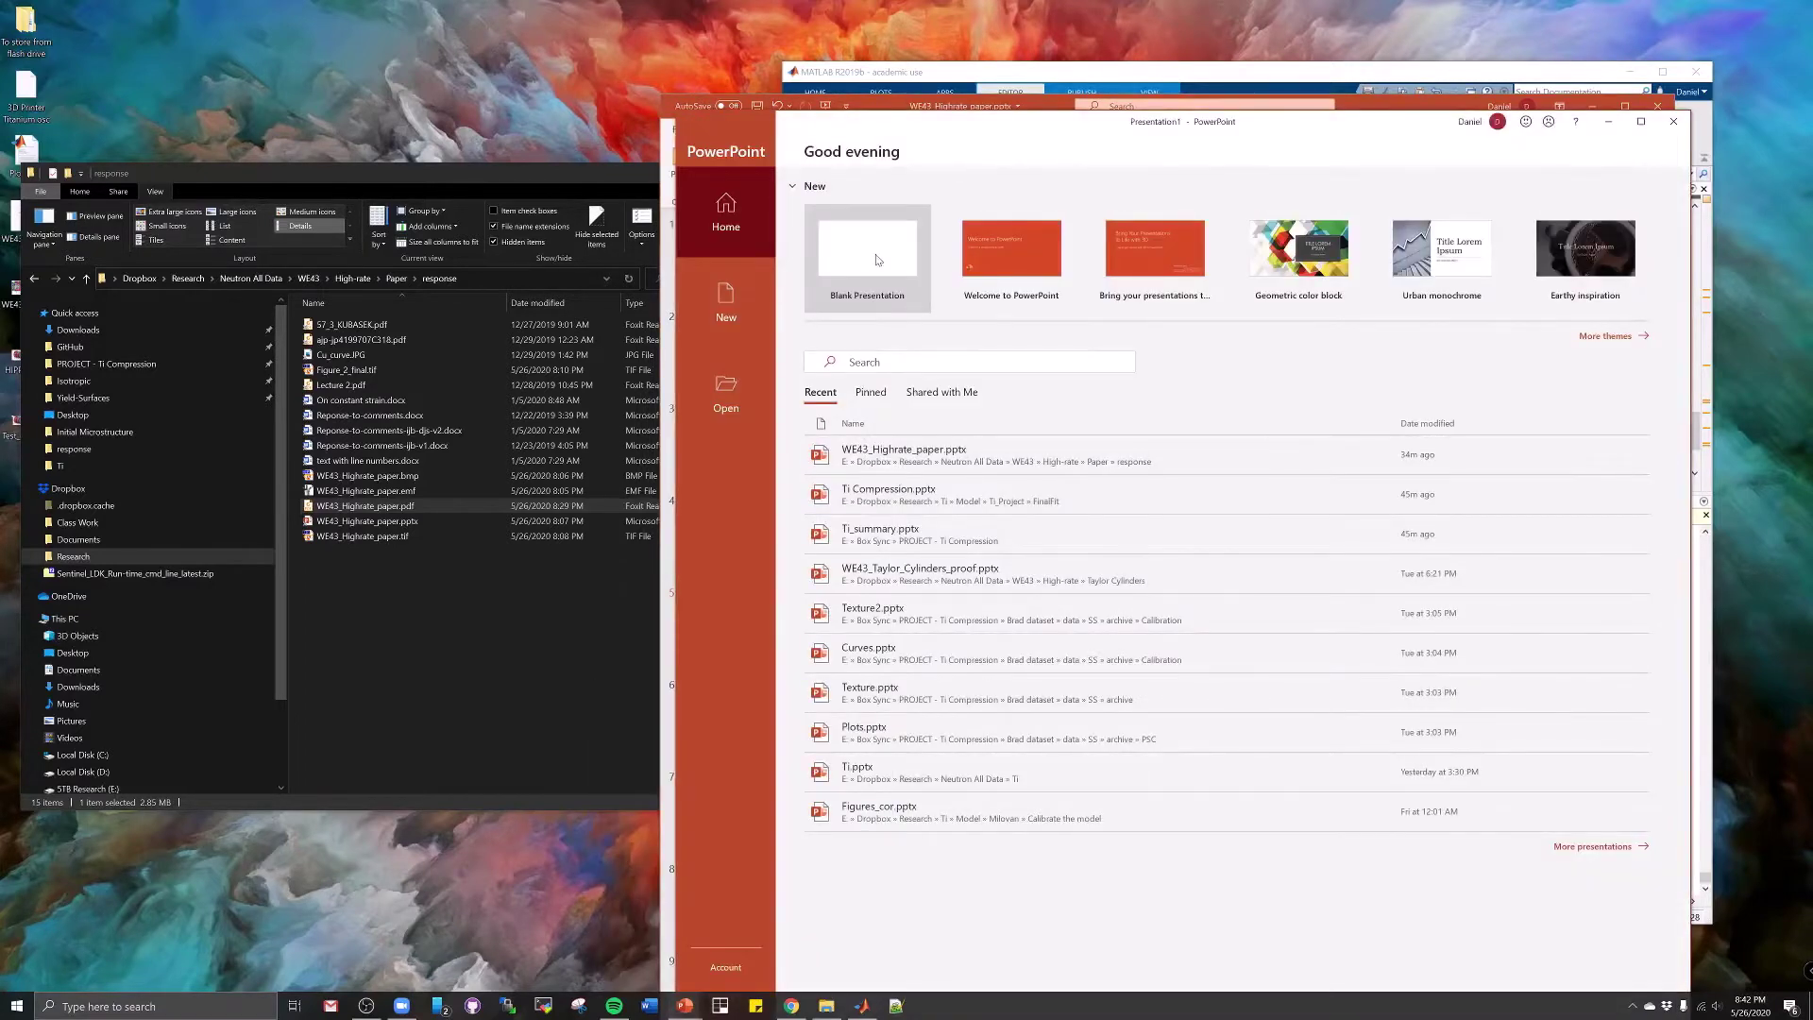
{"action": "left_click", "coordinate": [876, 259]}
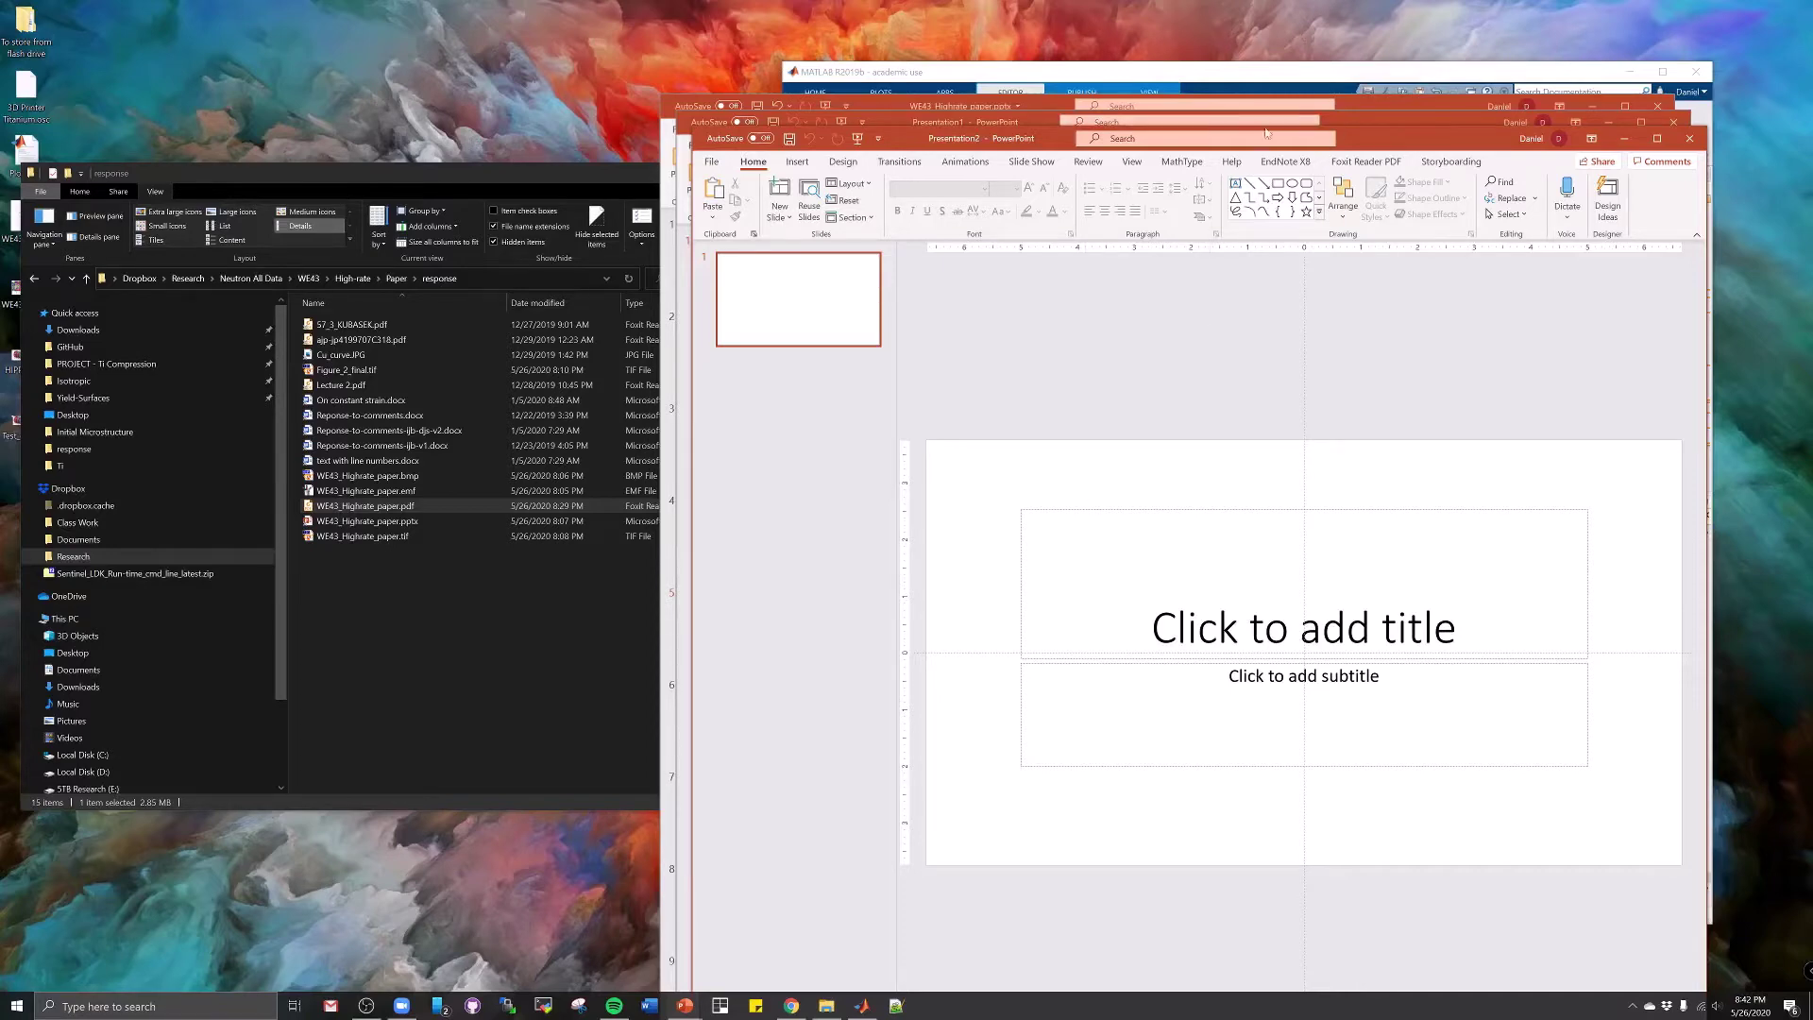
{"action": "left_click_drag", "start_coordinate": [1341, 146], "coordinate": [1048, 2]}
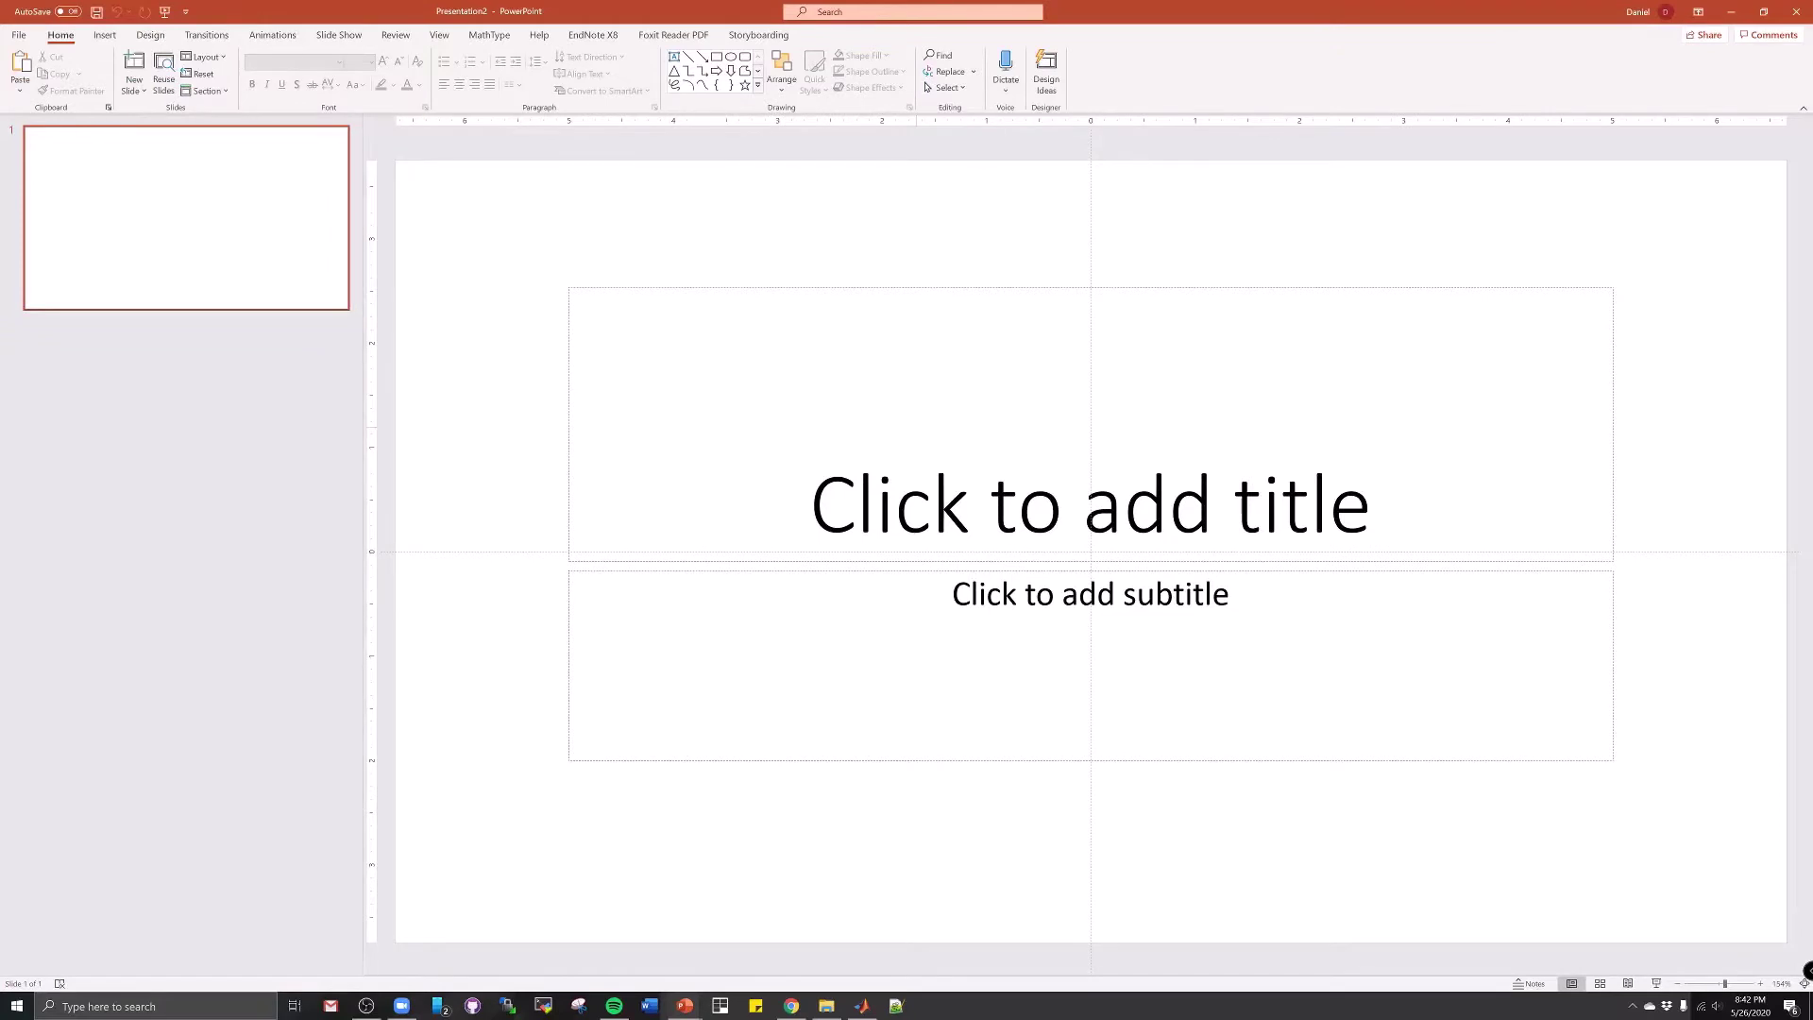
Set a custom slide size of 9 in height by 6.5 in width, accepting the content-scaling prompt
{"action": "left_click", "coordinate": [151, 34]}
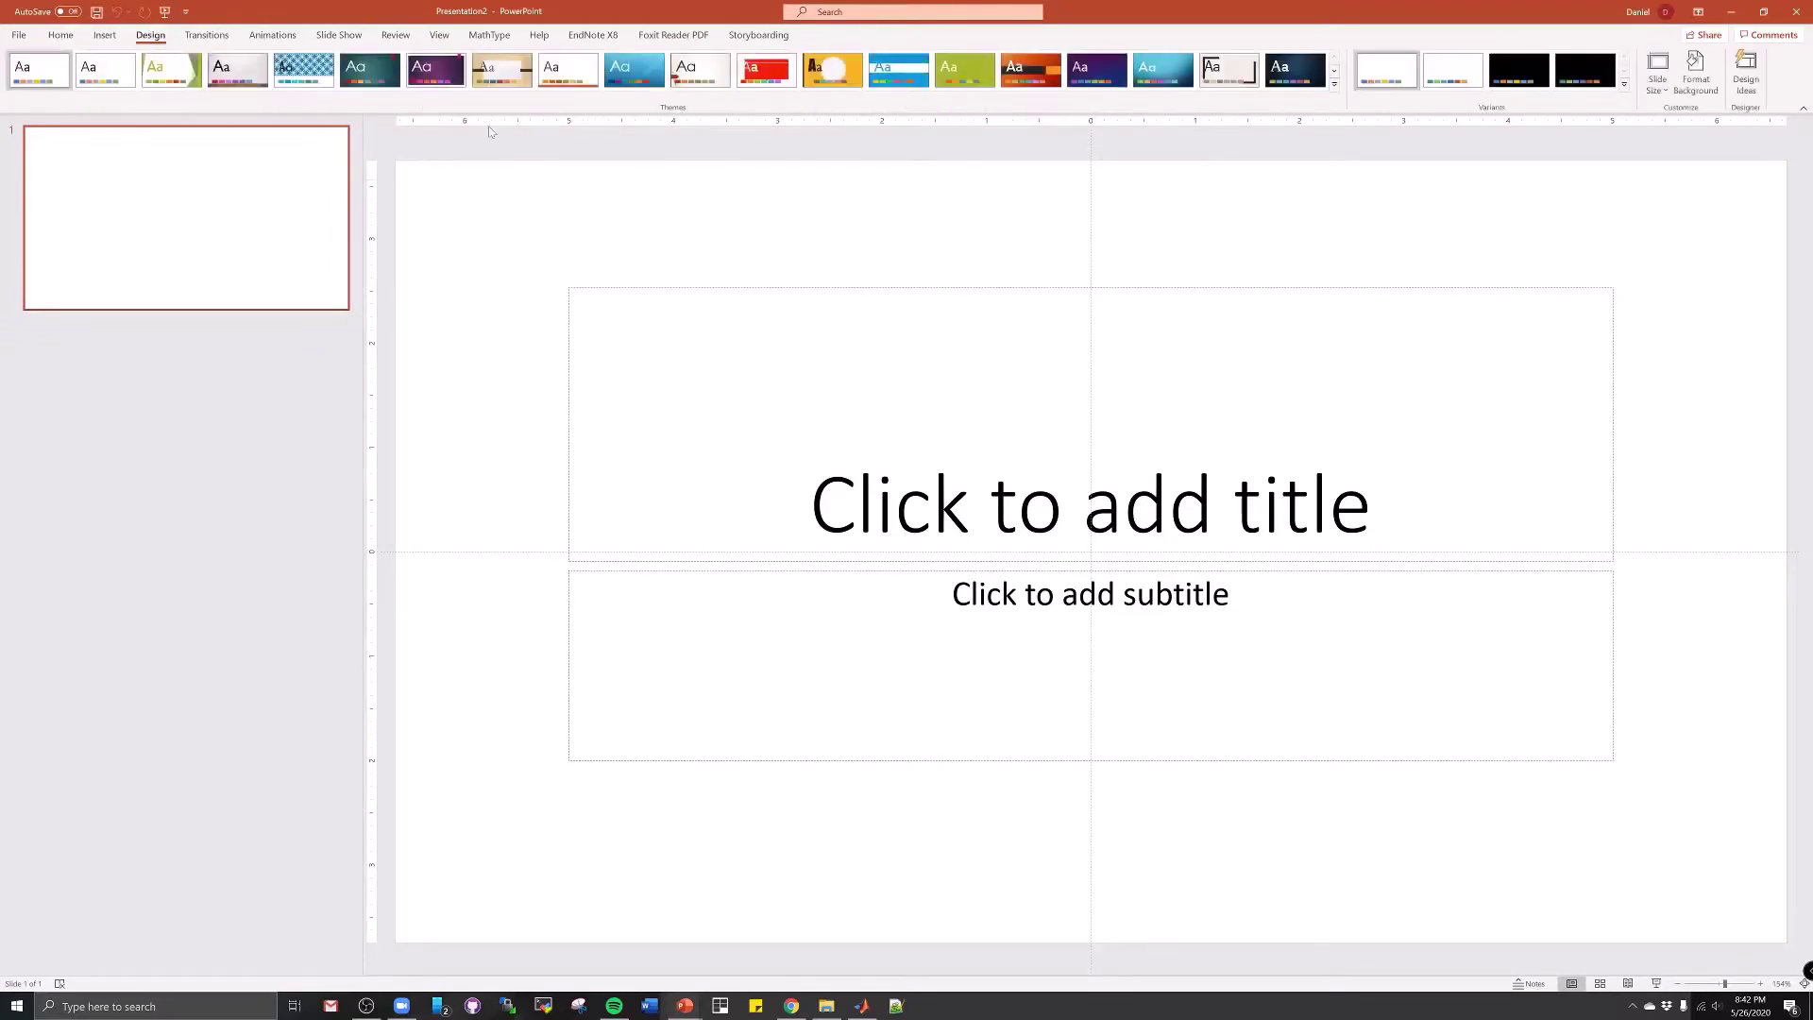
{"action": "left_click", "coordinate": [1659, 74]}
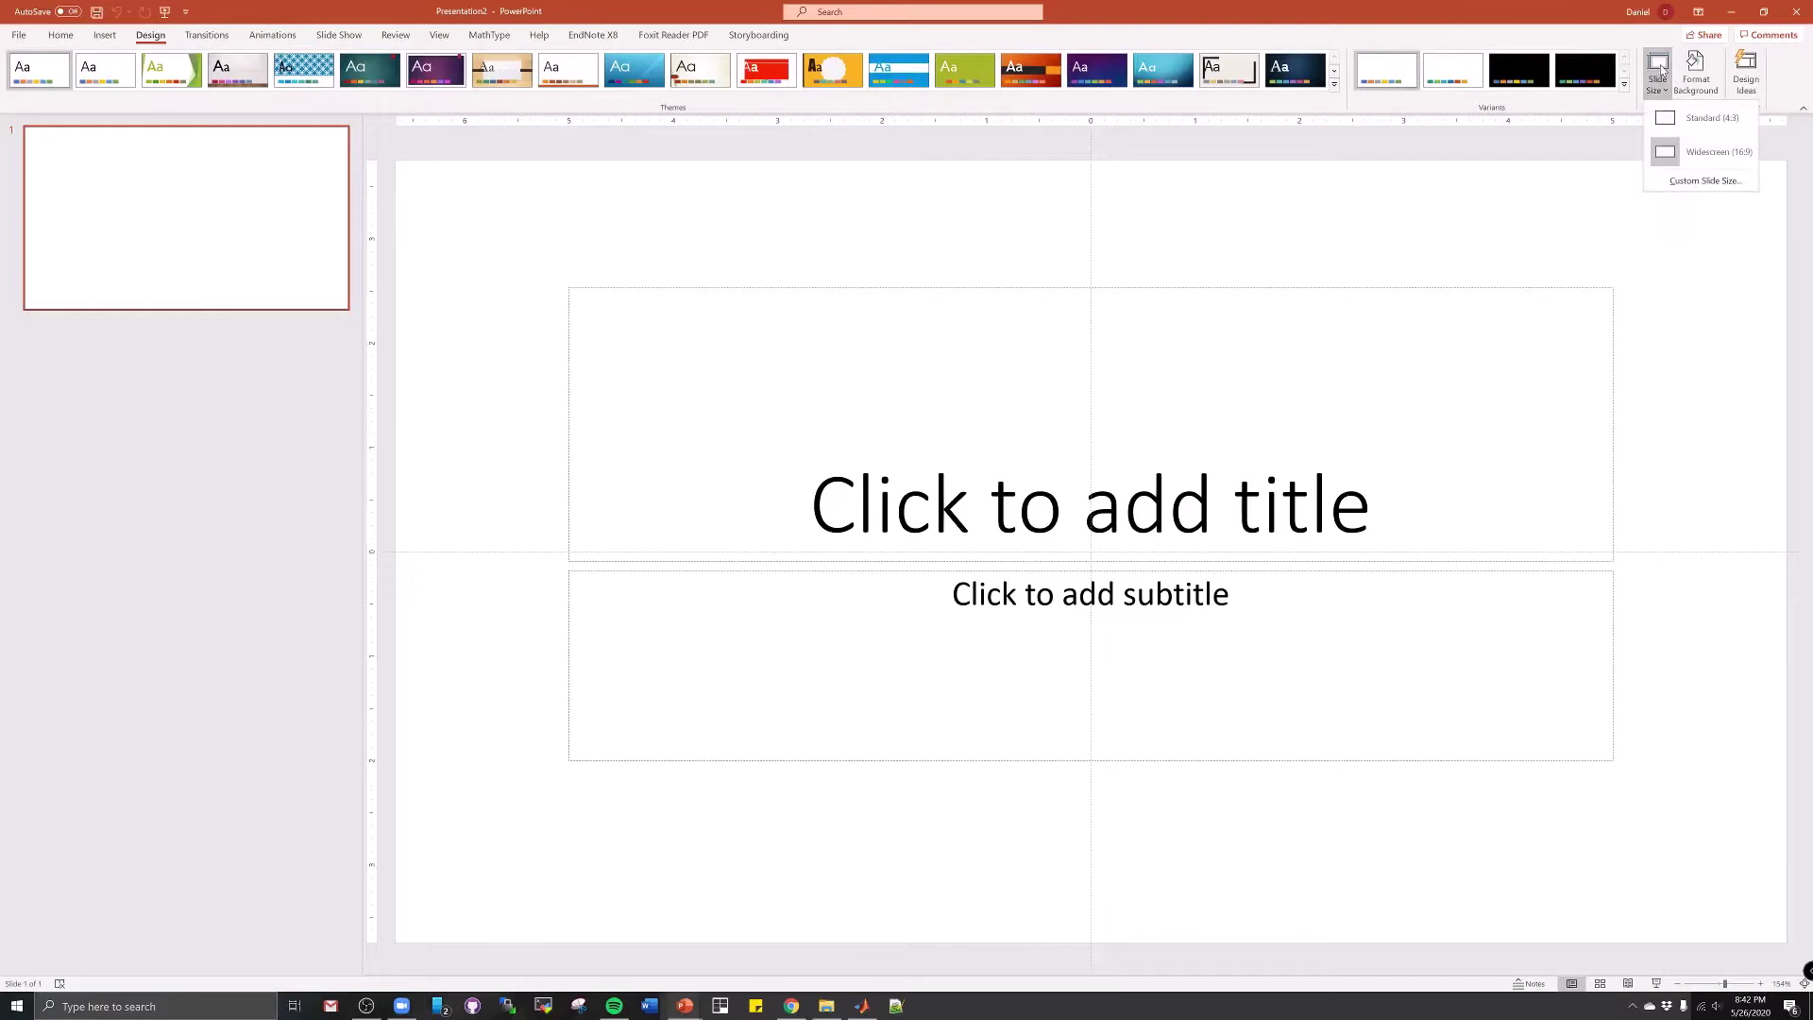
{"action": "left_click", "coordinate": [1706, 180]}
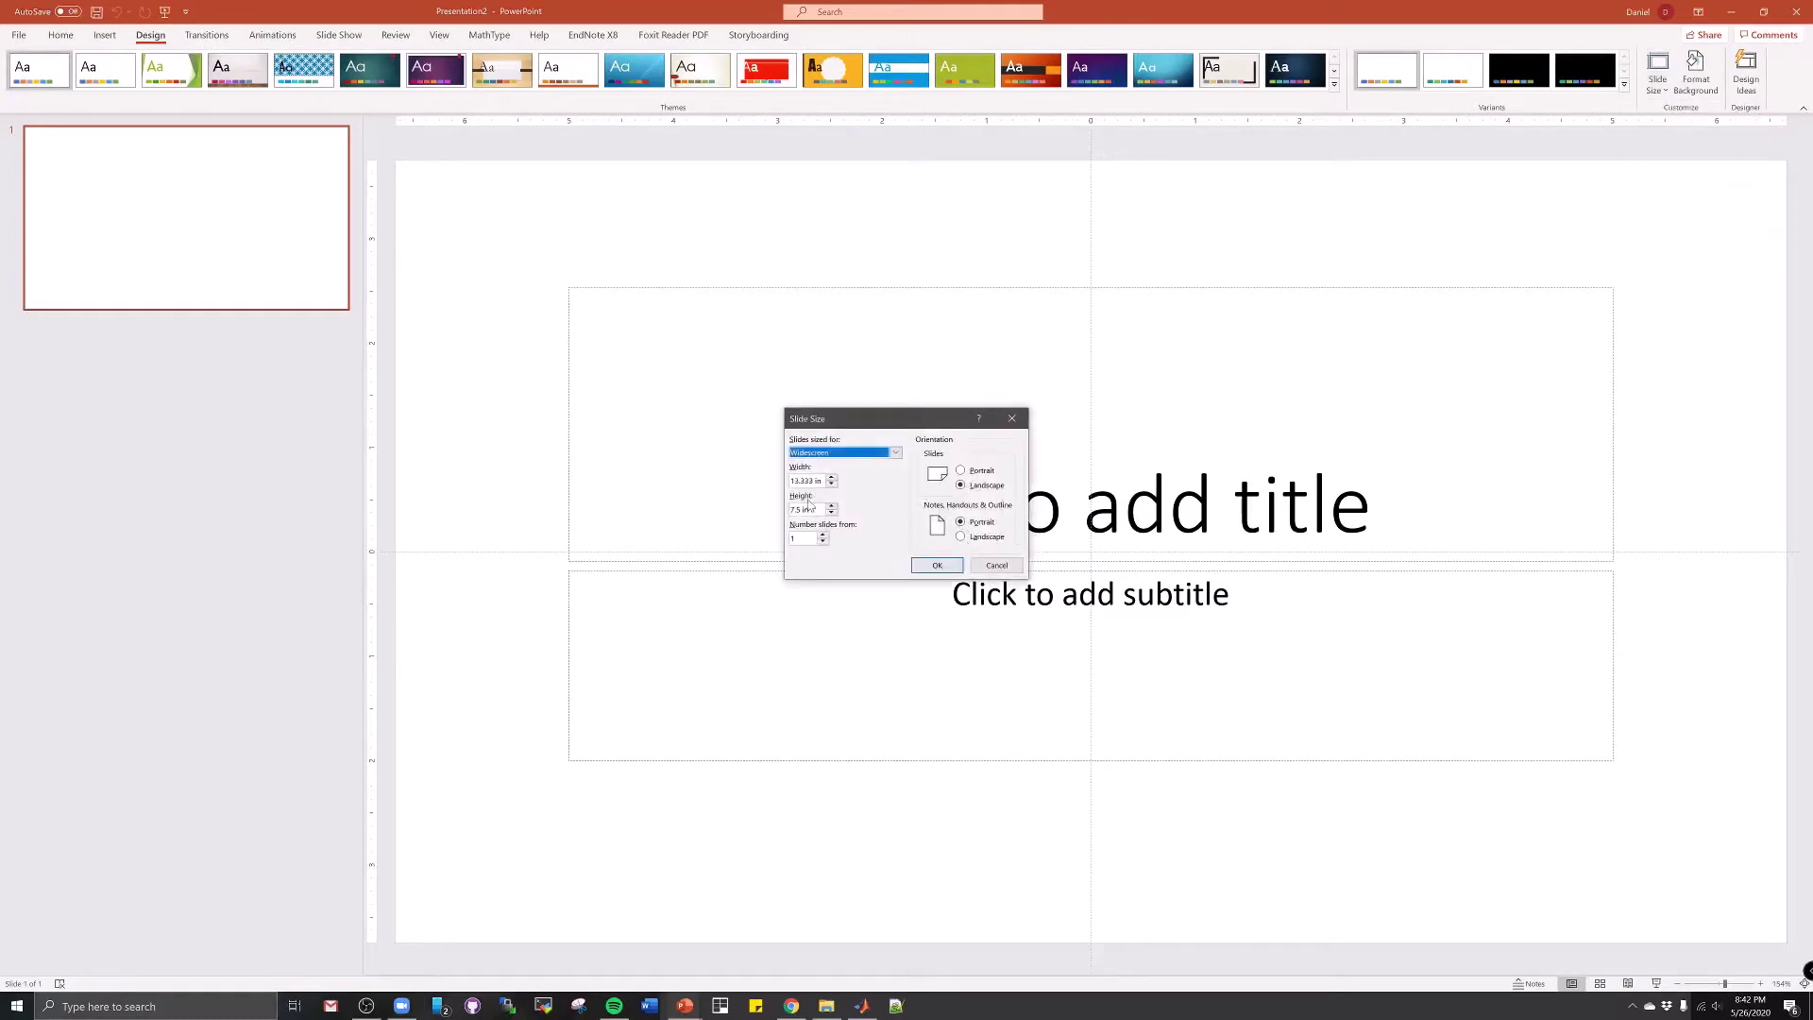
{"action": "left_click_drag", "start_coordinate": [808, 504], "coordinate": [769, 508]}
{"action": "type", "text": "9"}
{"action": "key", "text": "Return"}
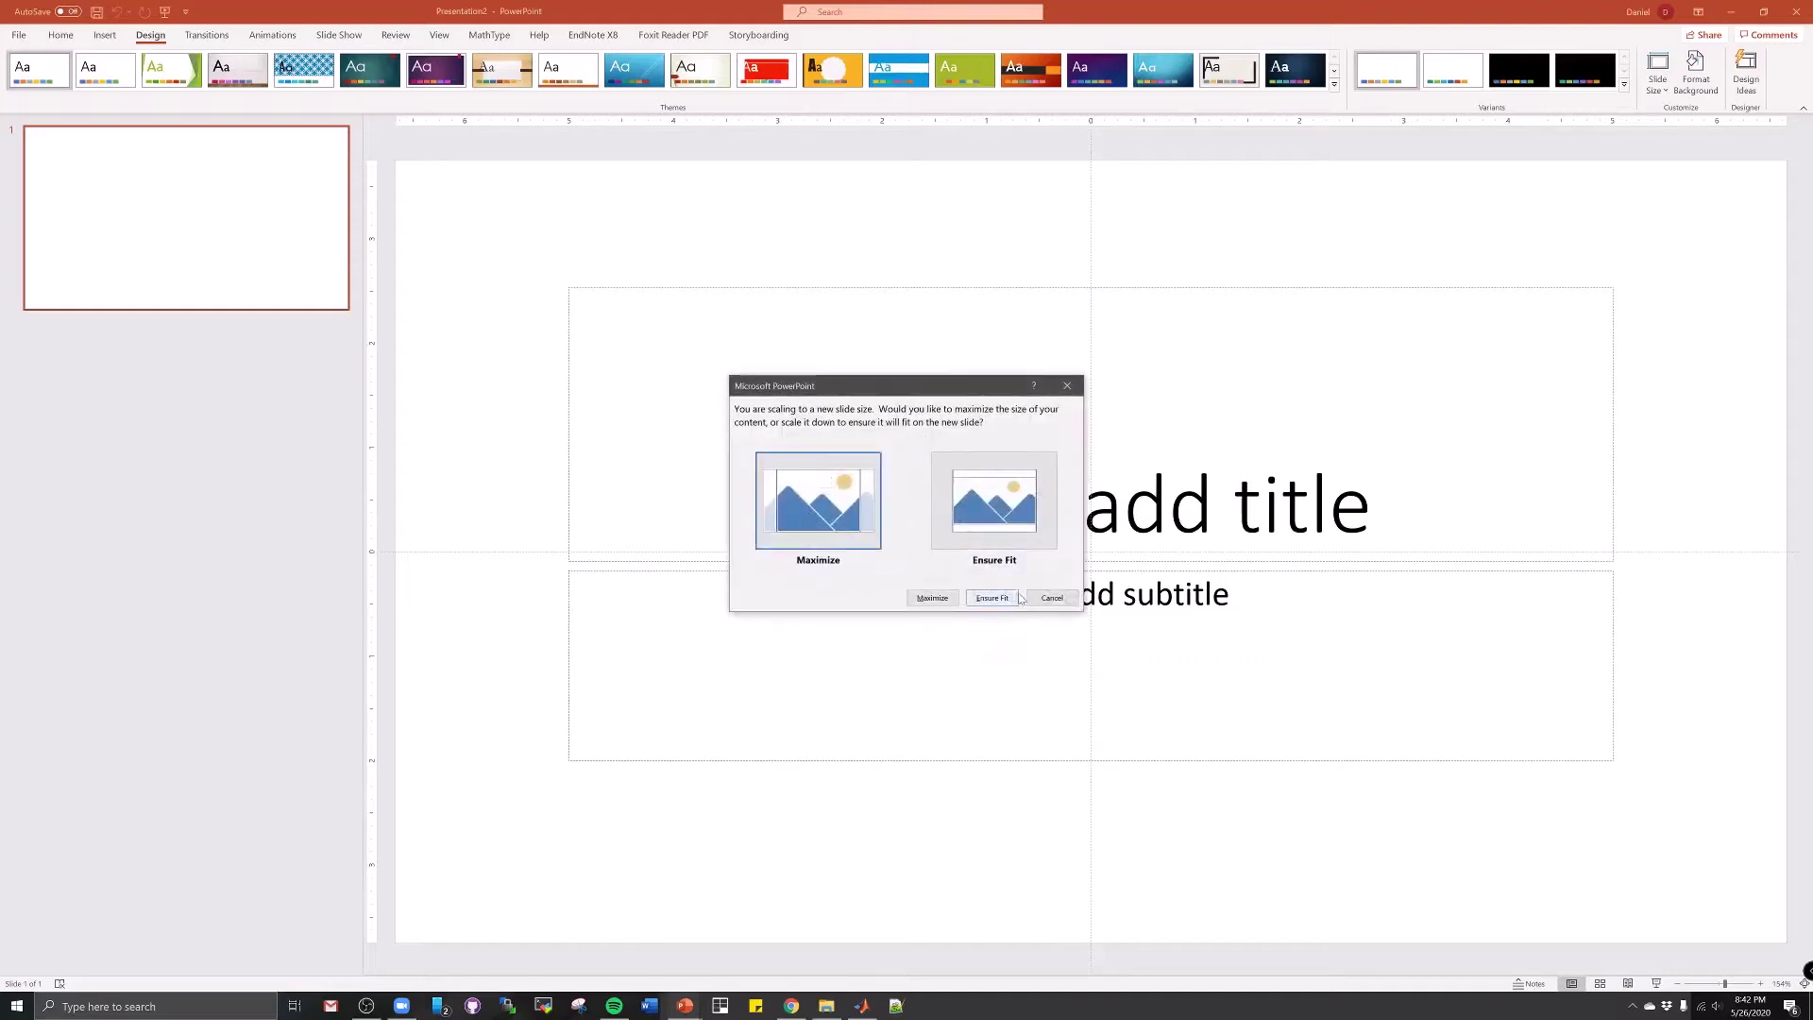
{"action": "left_click", "coordinate": [1052, 598]}
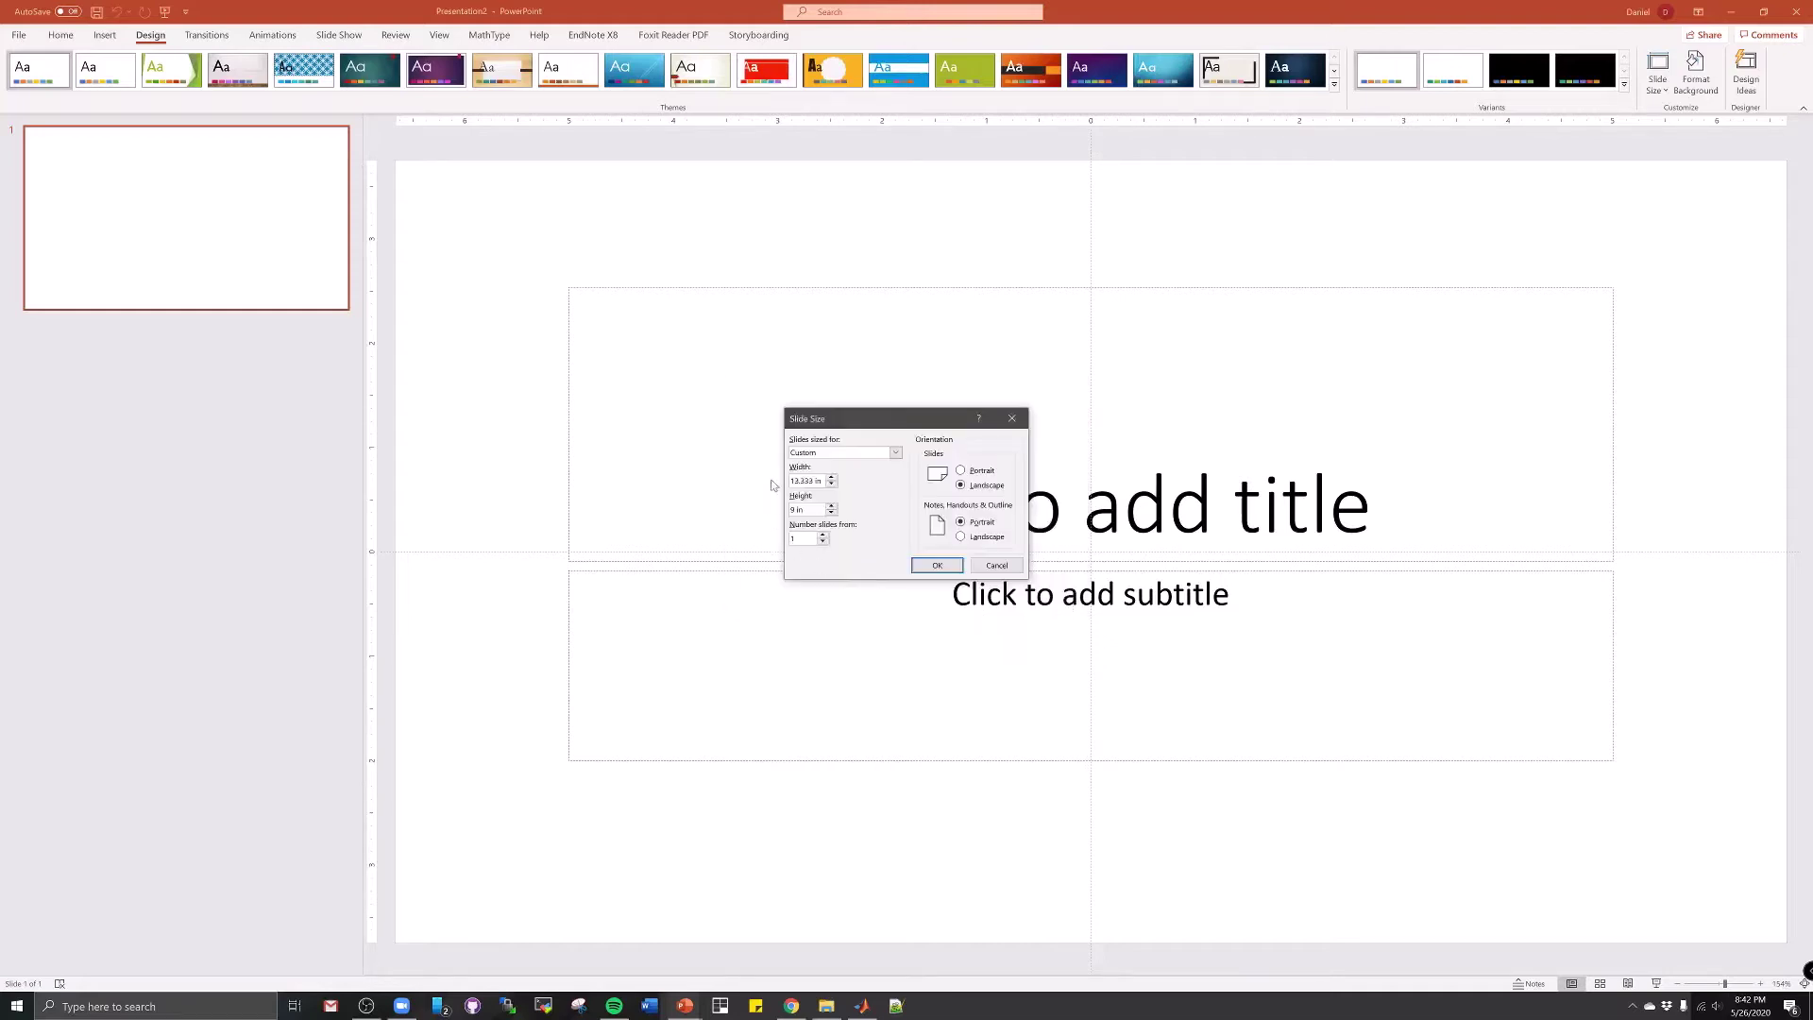
{"action": "key", "text": "alt+w"}
{"action": "type", "text": "6.5"}
{"action": "left_click", "coordinate": [937, 565]}
{"action": "left_click", "coordinate": [987, 595]}
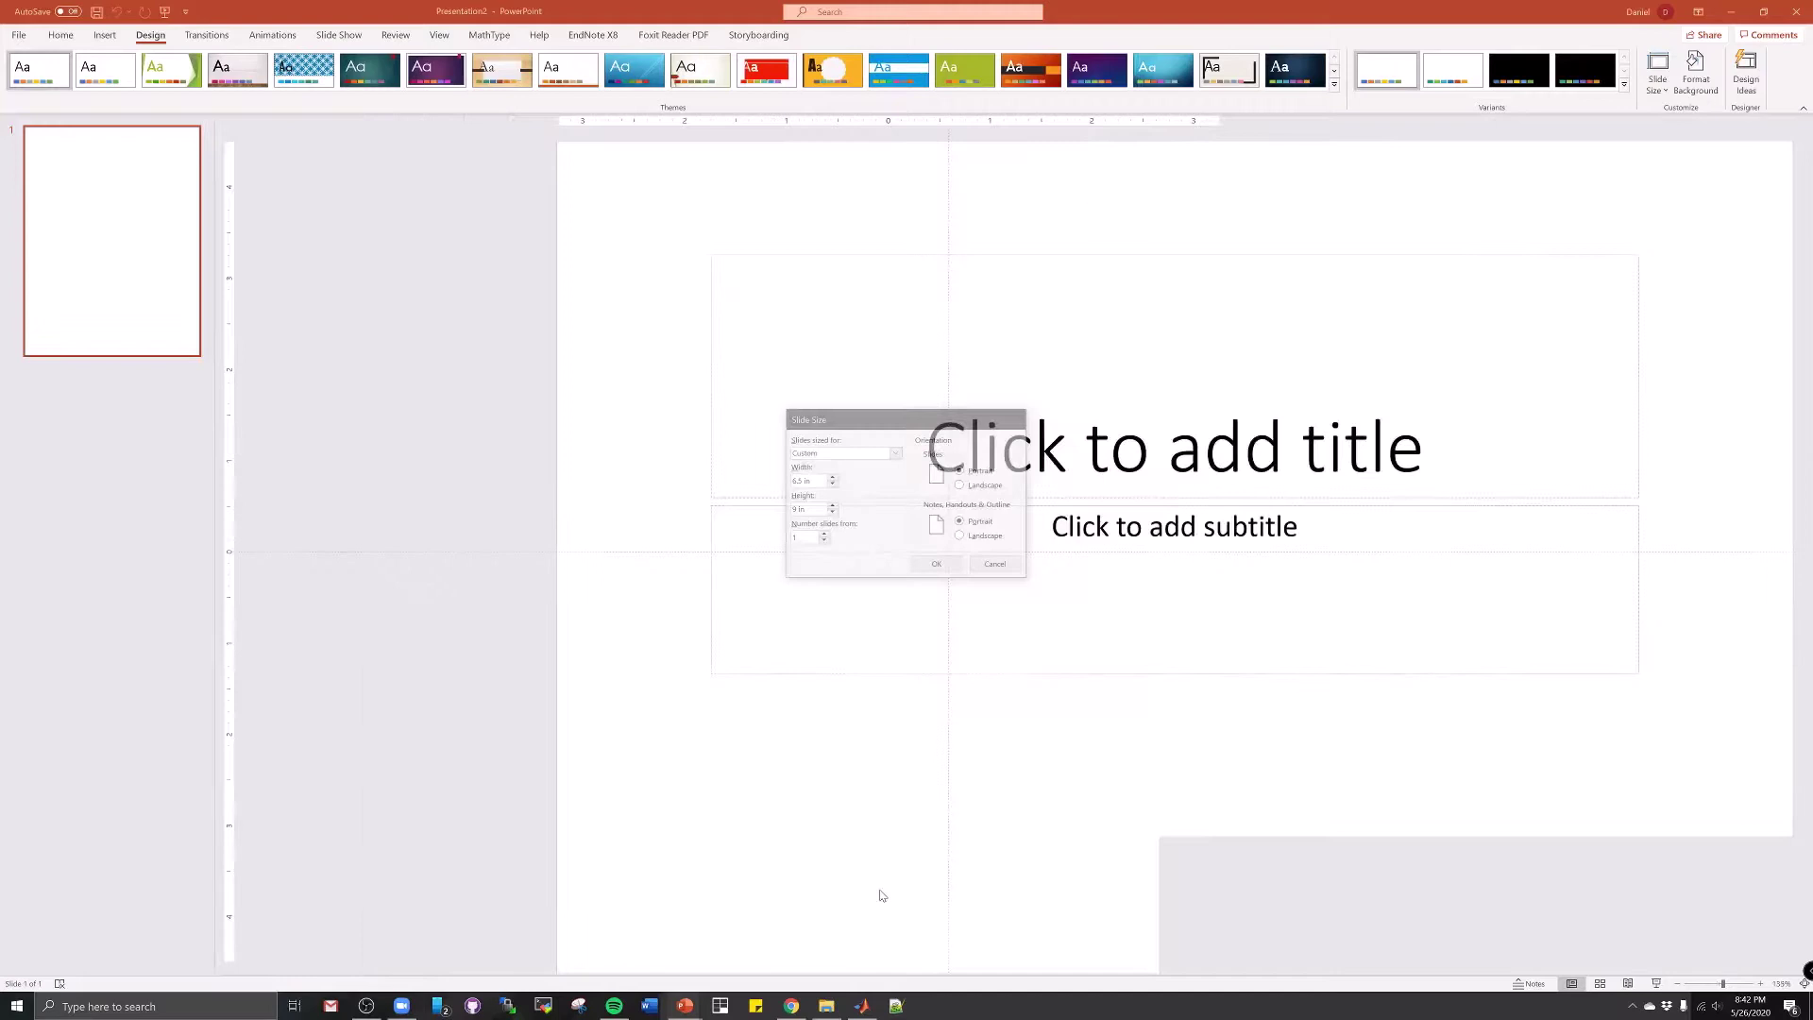
Apply the Blank layout to the slide and drag the horizontal guide up near the top
{"action": "left_click", "coordinate": [60, 37]}
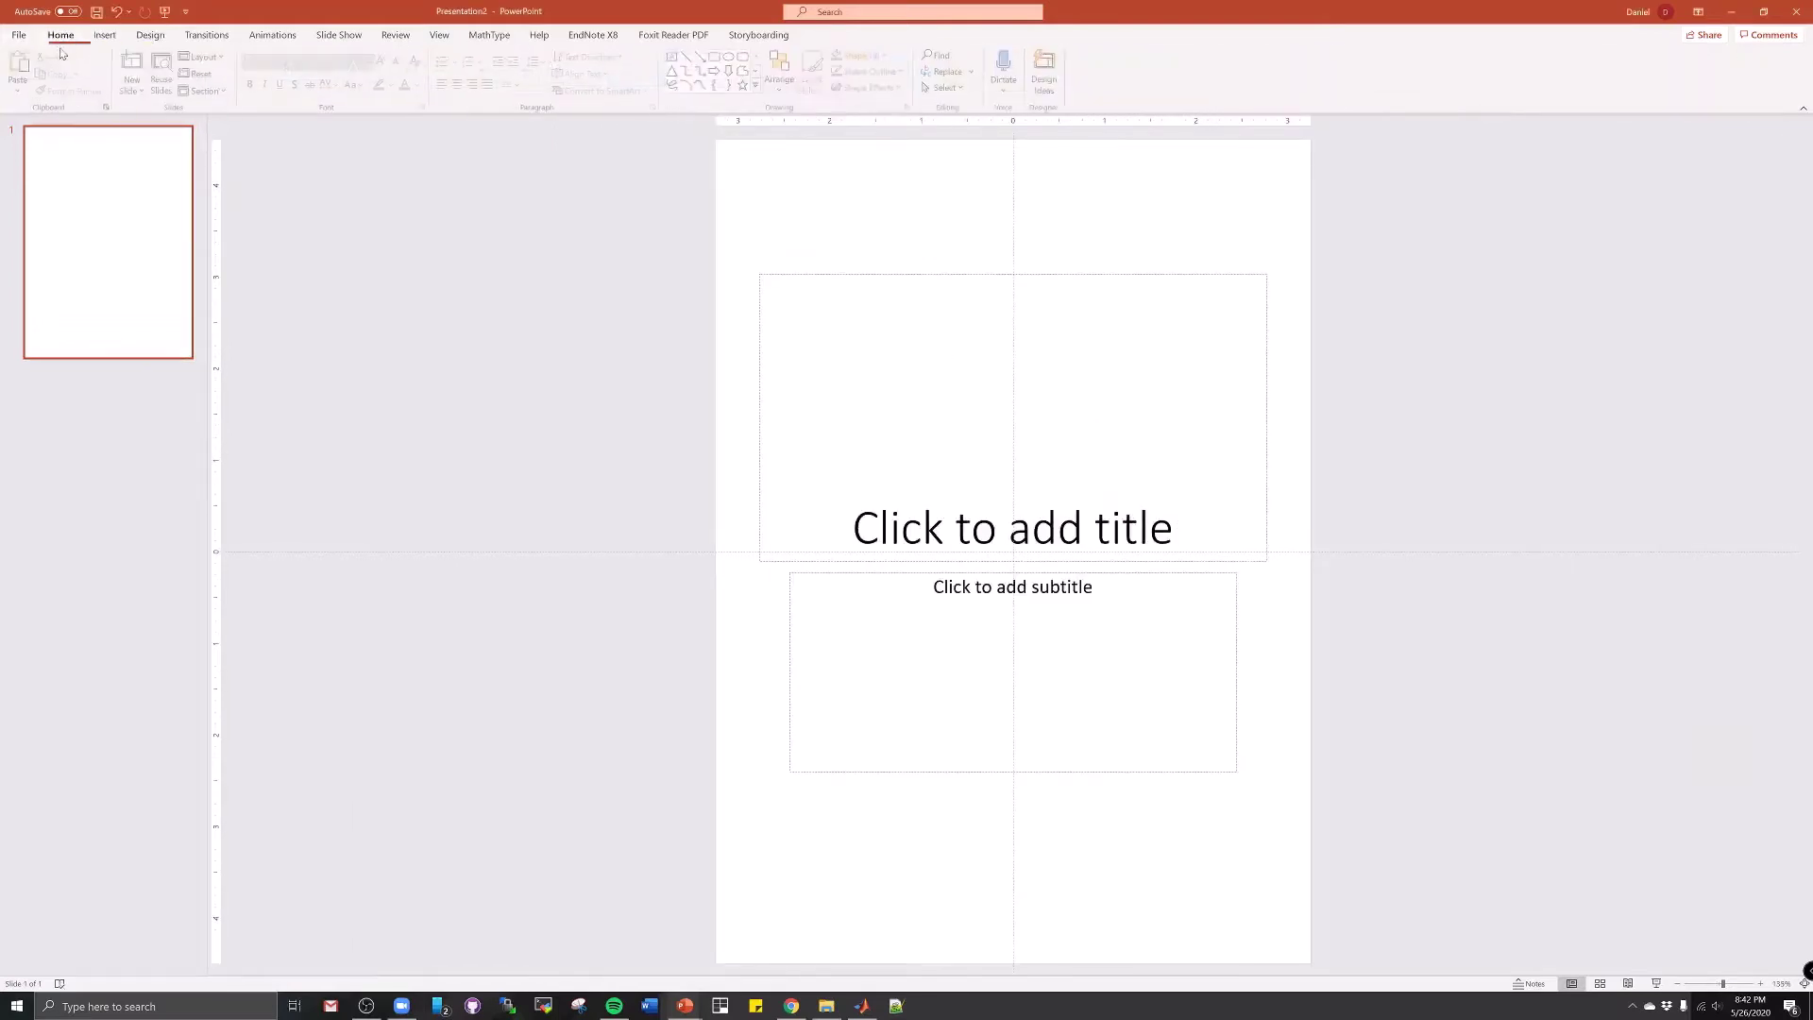
{"action": "left_click", "coordinate": [220, 58]}
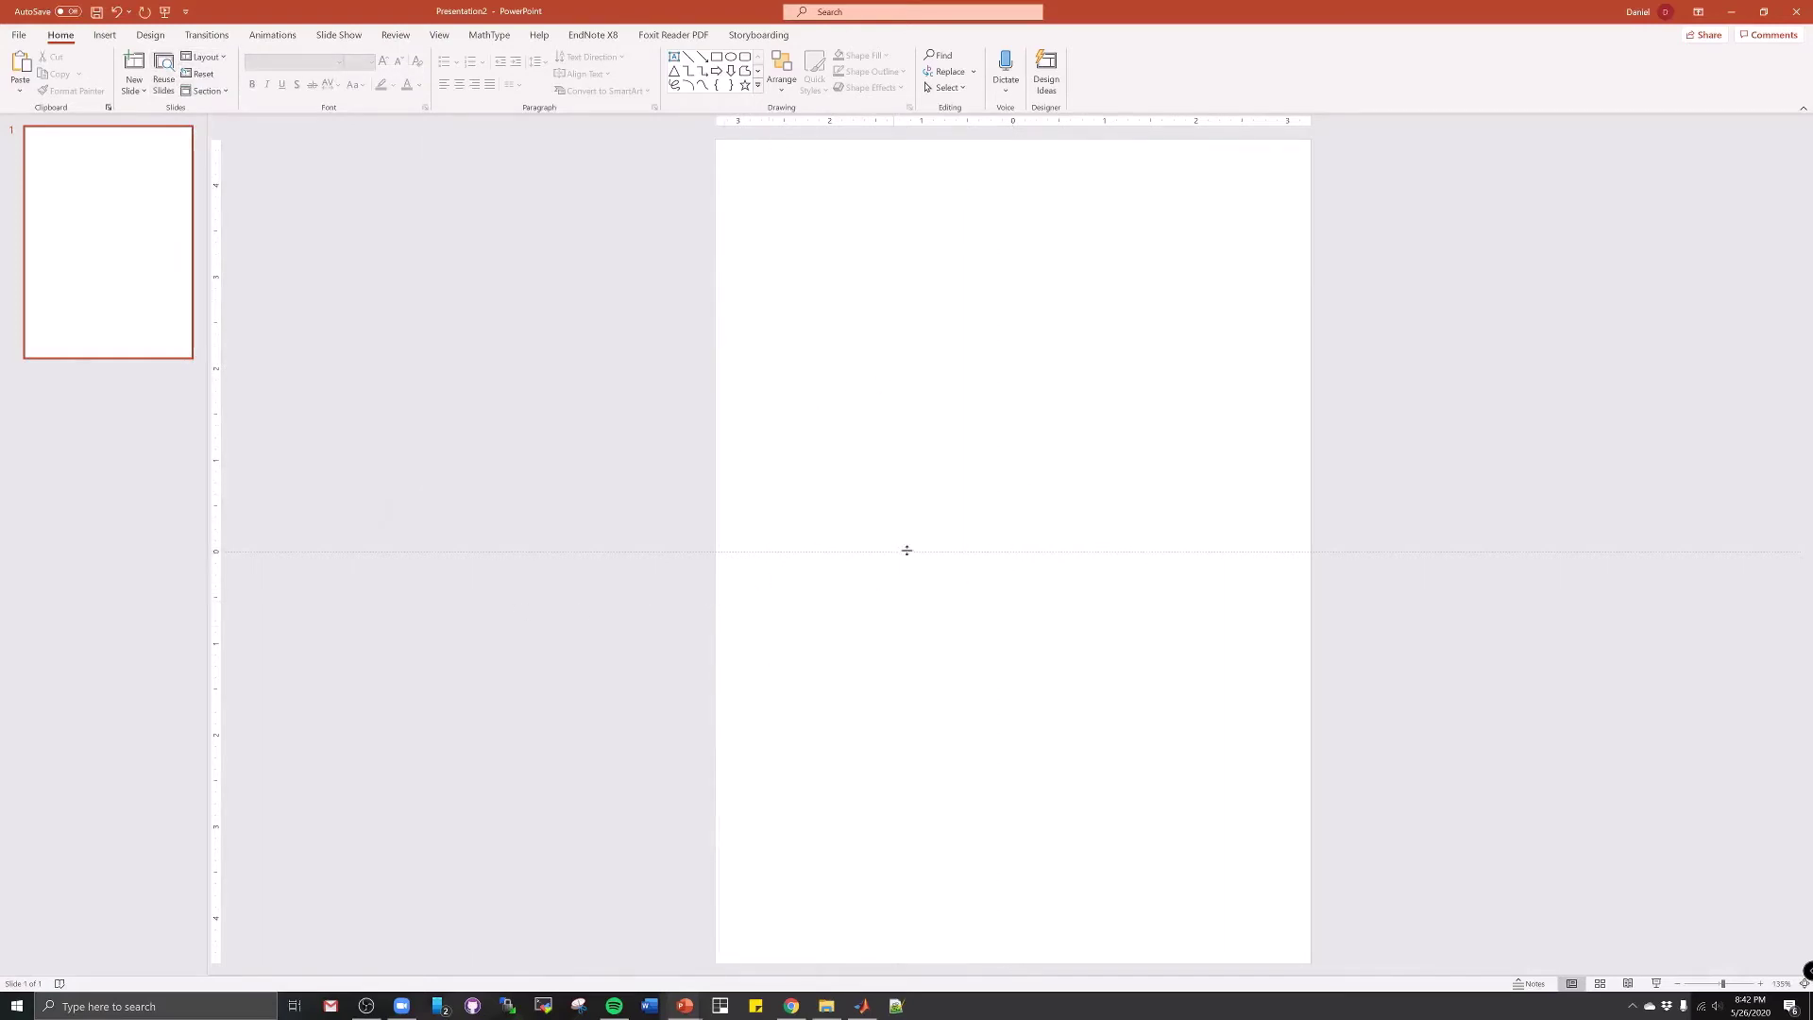
{"action": "left_click_drag", "start_coordinate": [907, 550], "coordinate": [1032, 149]}
Copy all objects from the WE43 figure slide into Presentation2, then delete that first paste
{"action": "mouse_move", "coordinate": [701, 1009]}
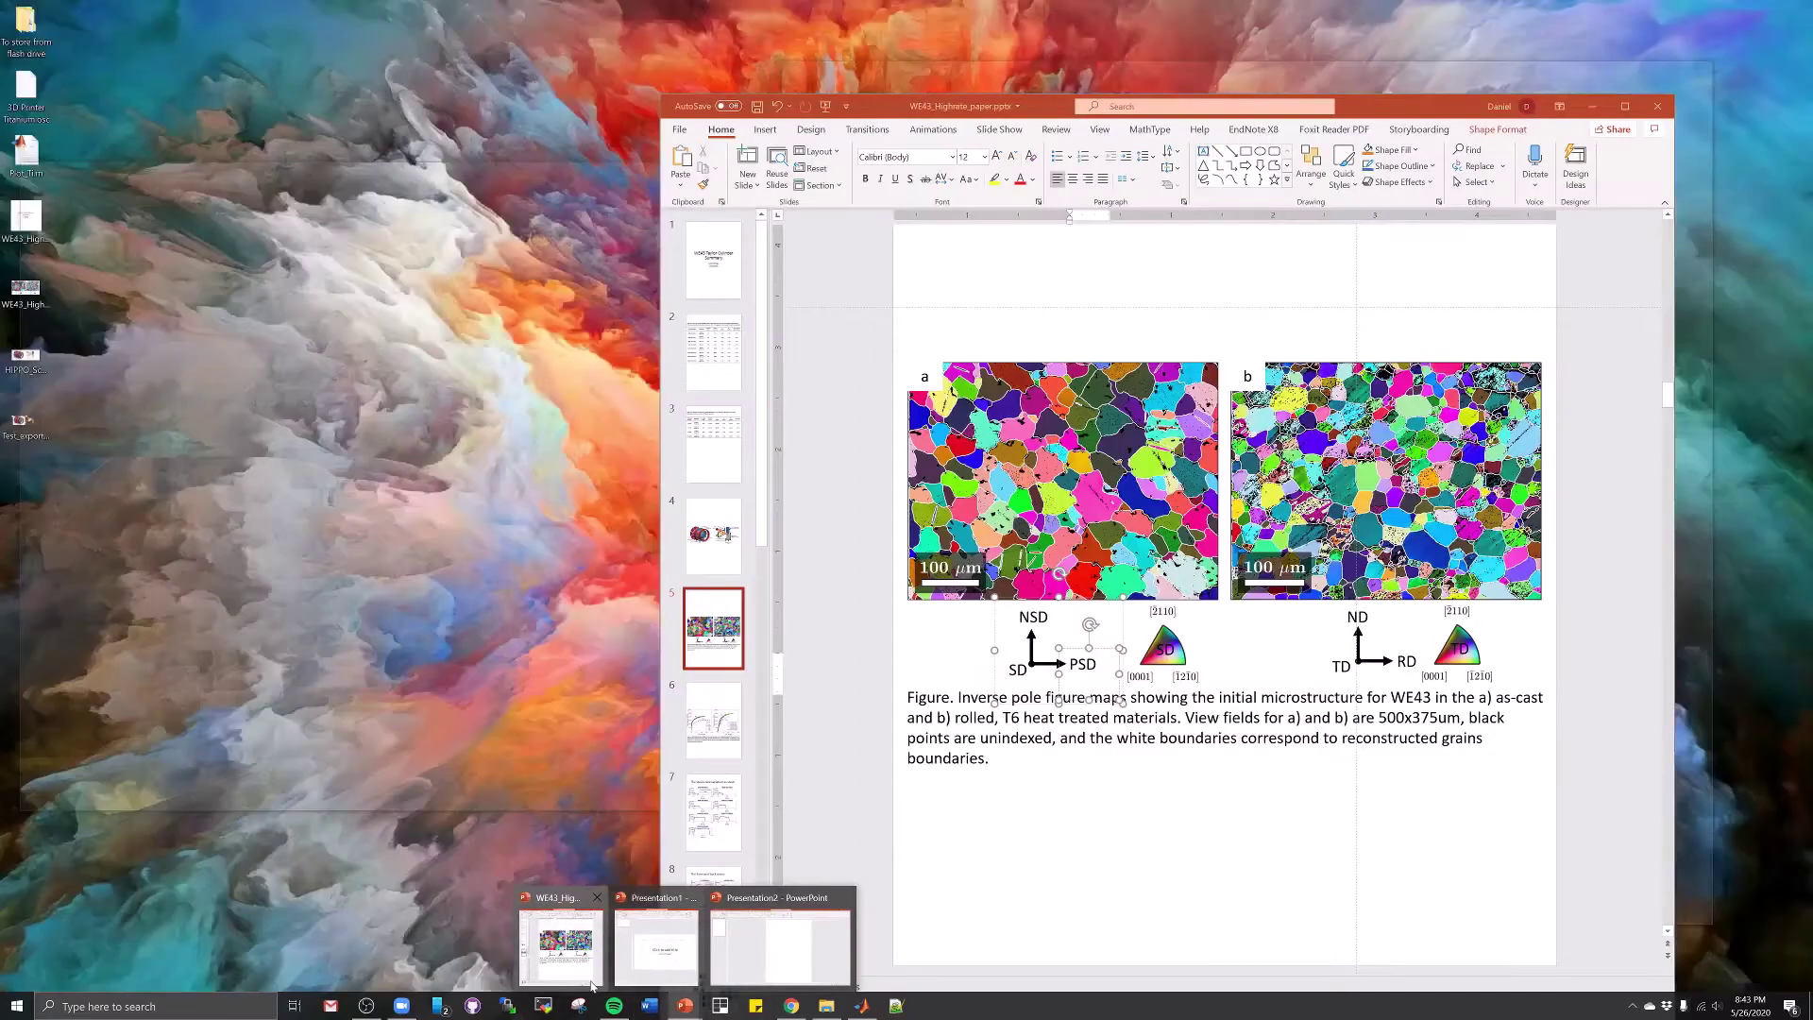
{"action": "left_click", "coordinate": [561, 945]}
{"action": "left_click", "coordinate": [1469, 921]}
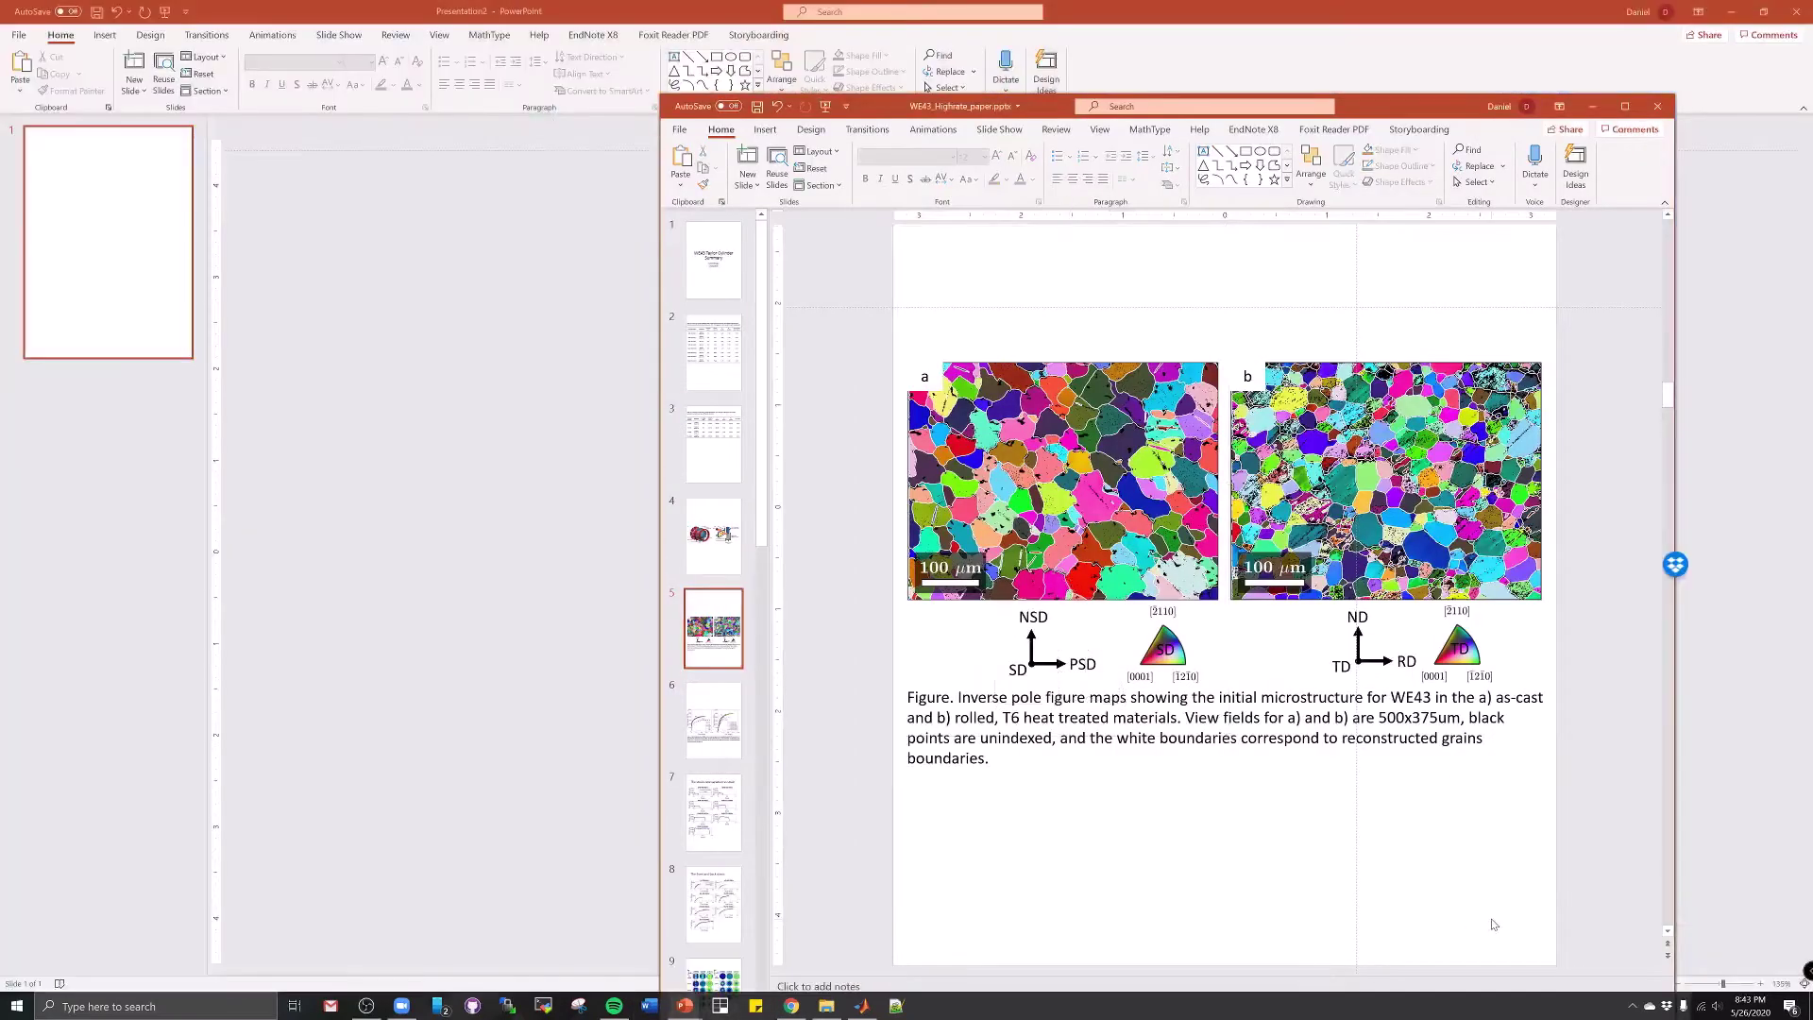
{"action": "key", "text": "ctrl+a"}
{"action": "left_click", "coordinate": [535, 690]}
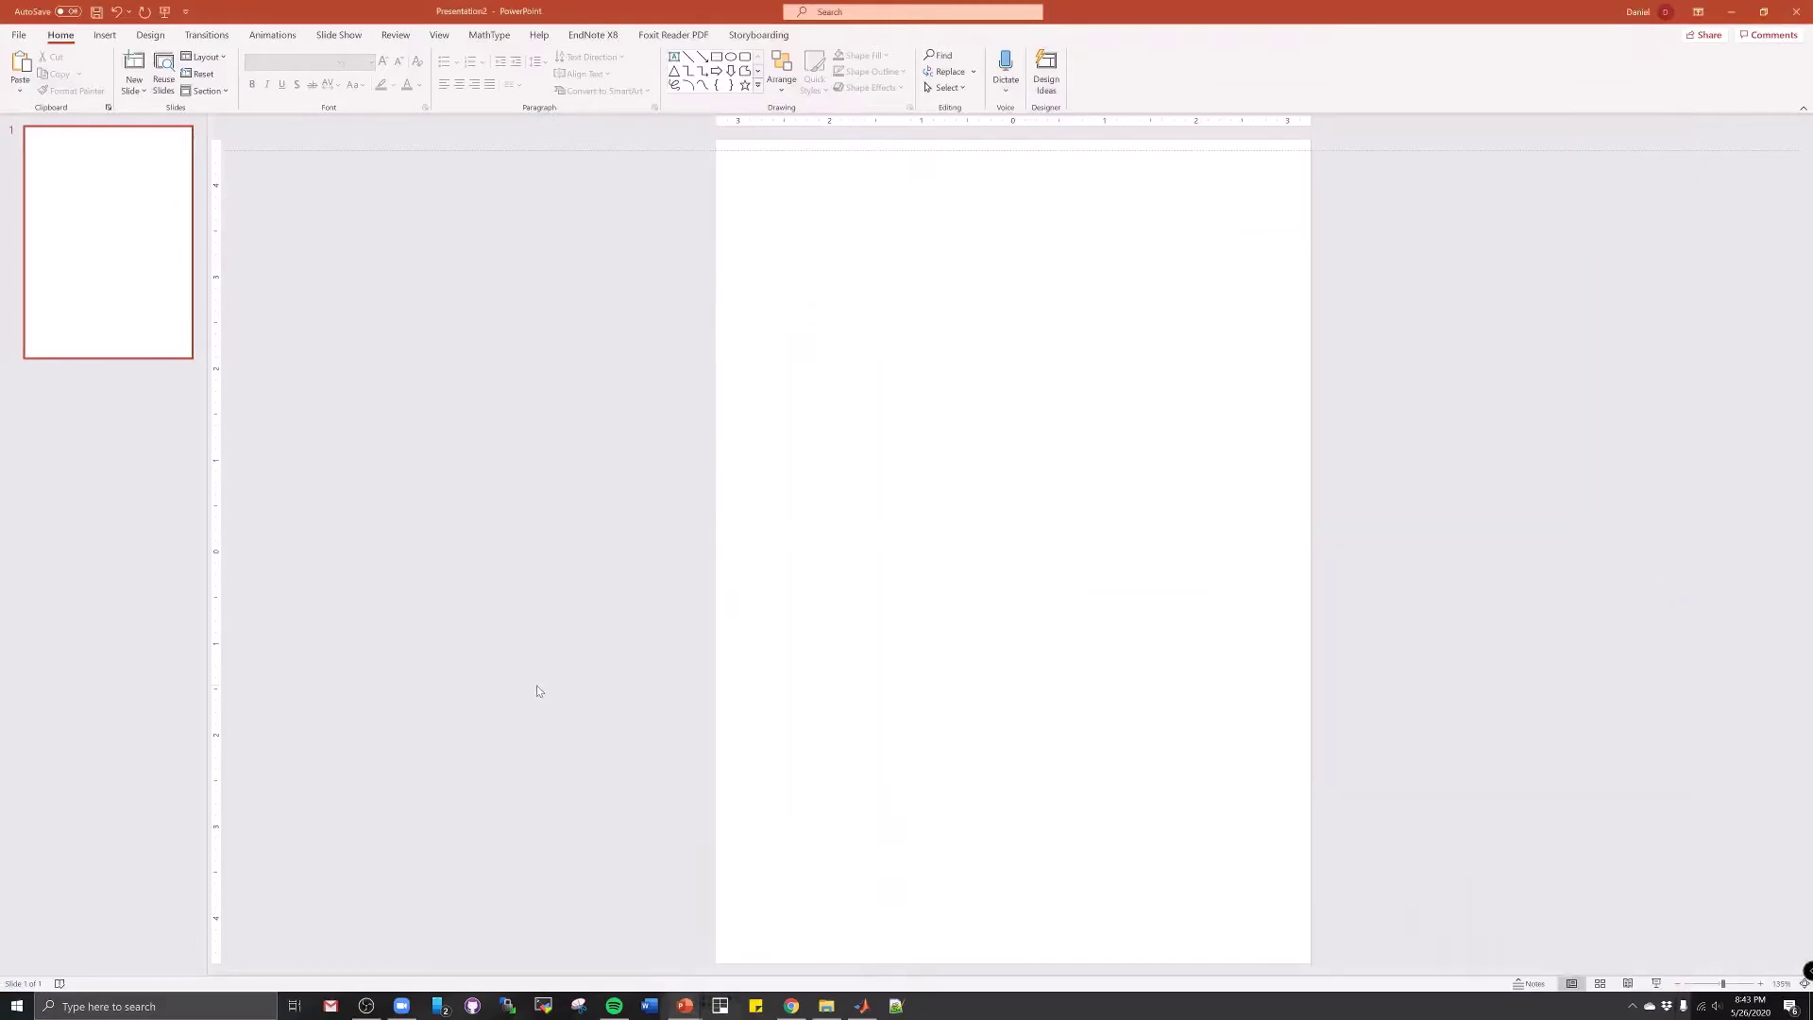
{"action": "key", "text": "ctrl+v"}
{"action": "left_click", "coordinate": [1561, 681]}
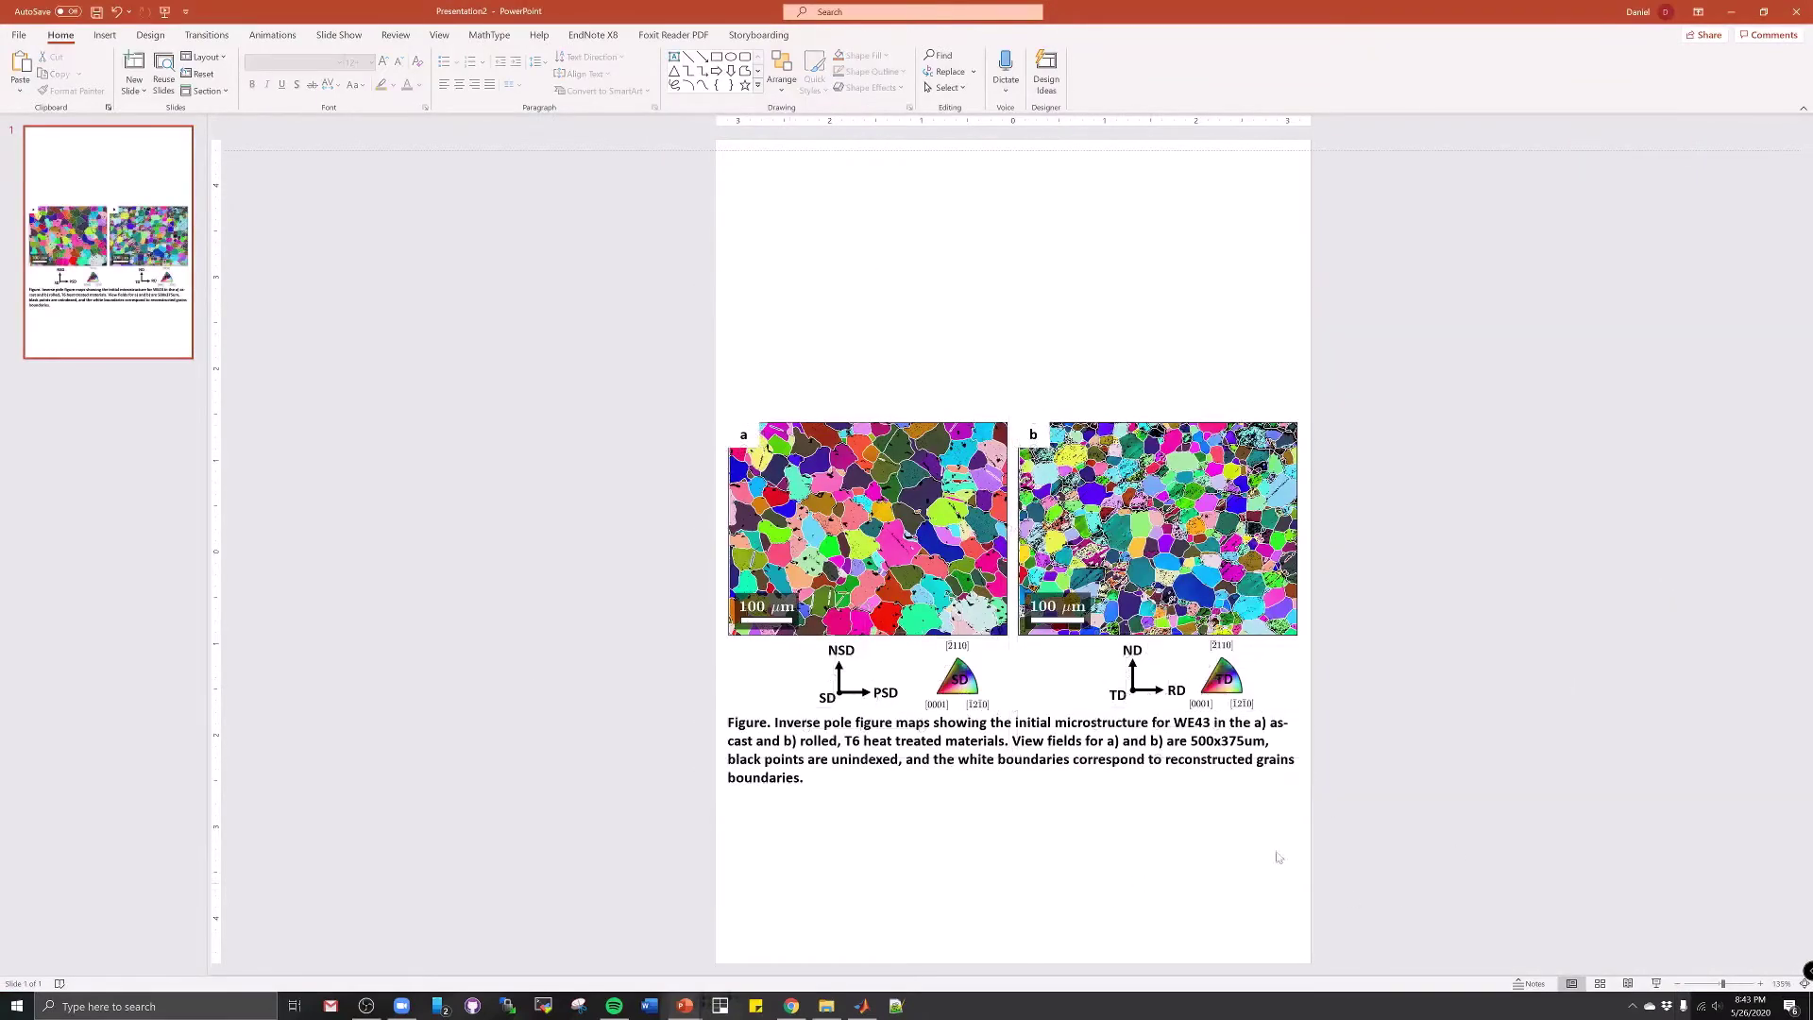
{"action": "key", "text": "ctrl+a"}
{"action": "key", "text": "Delete"}
Paste the figure again keeping its original formatting, and check the font size of the a label
{"action": "right_click", "coordinate": [1008, 568]}
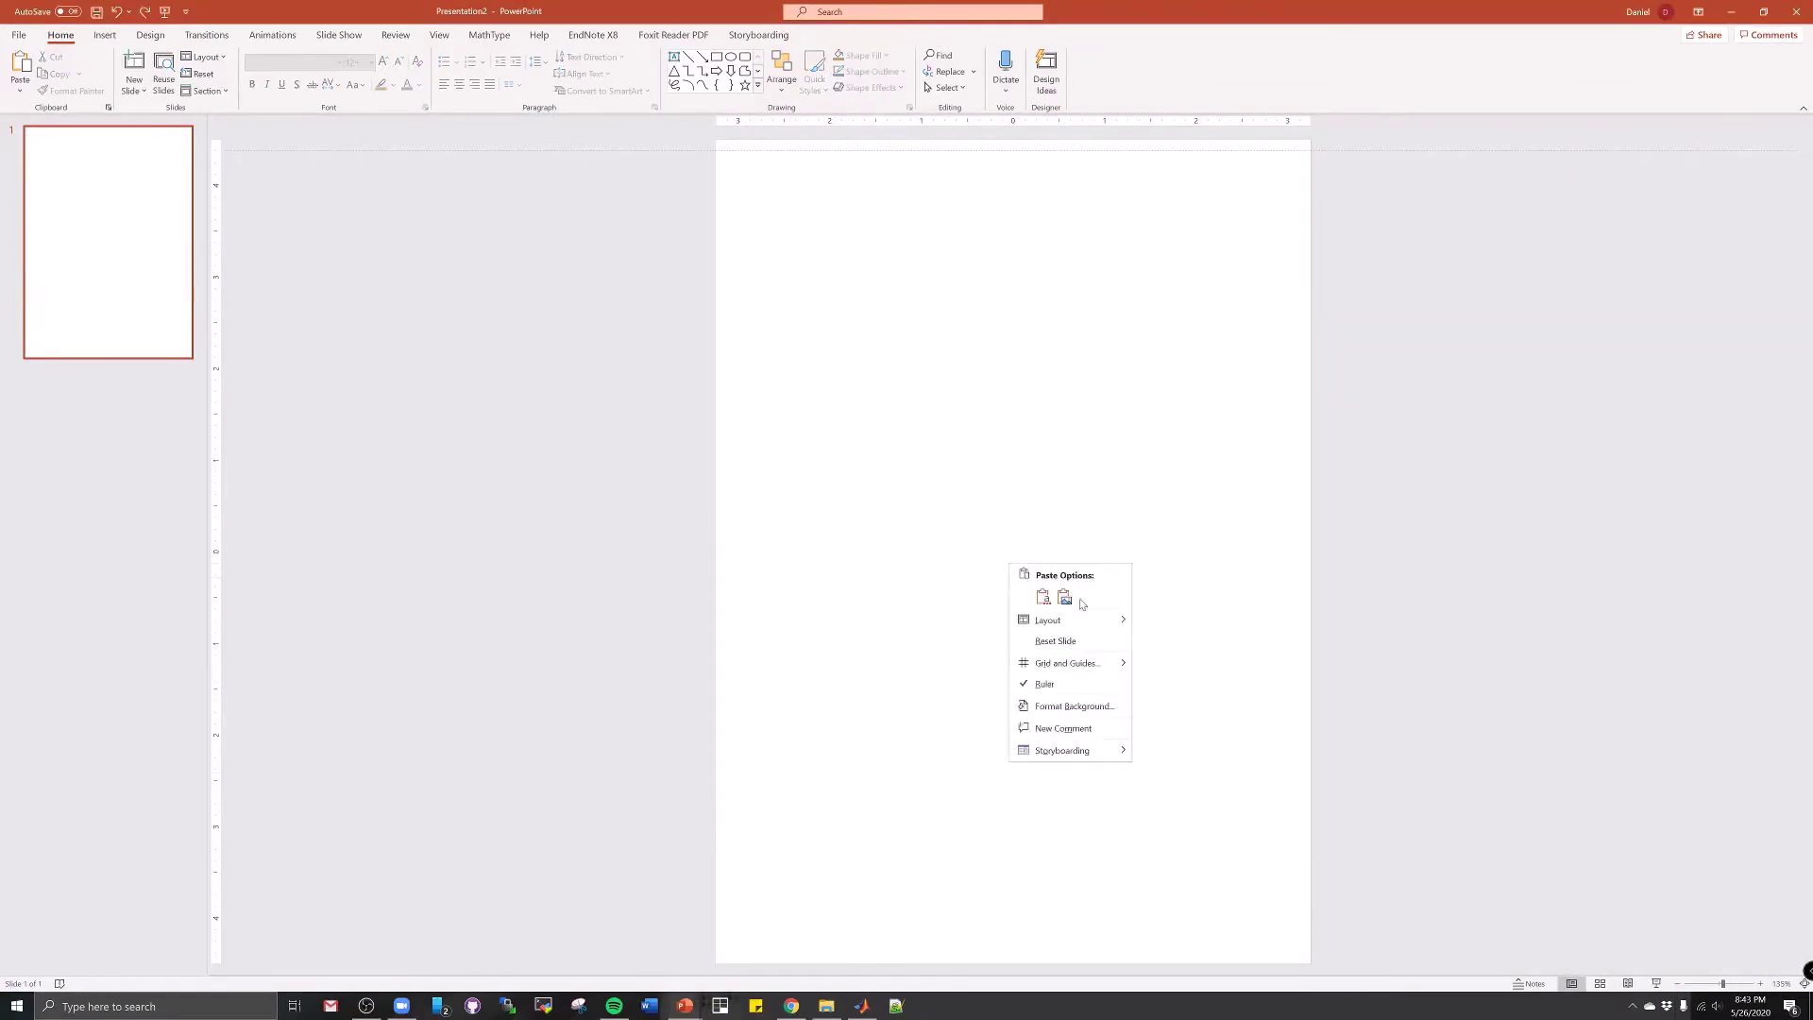
{"action": "left_click", "coordinate": [1043, 601]}
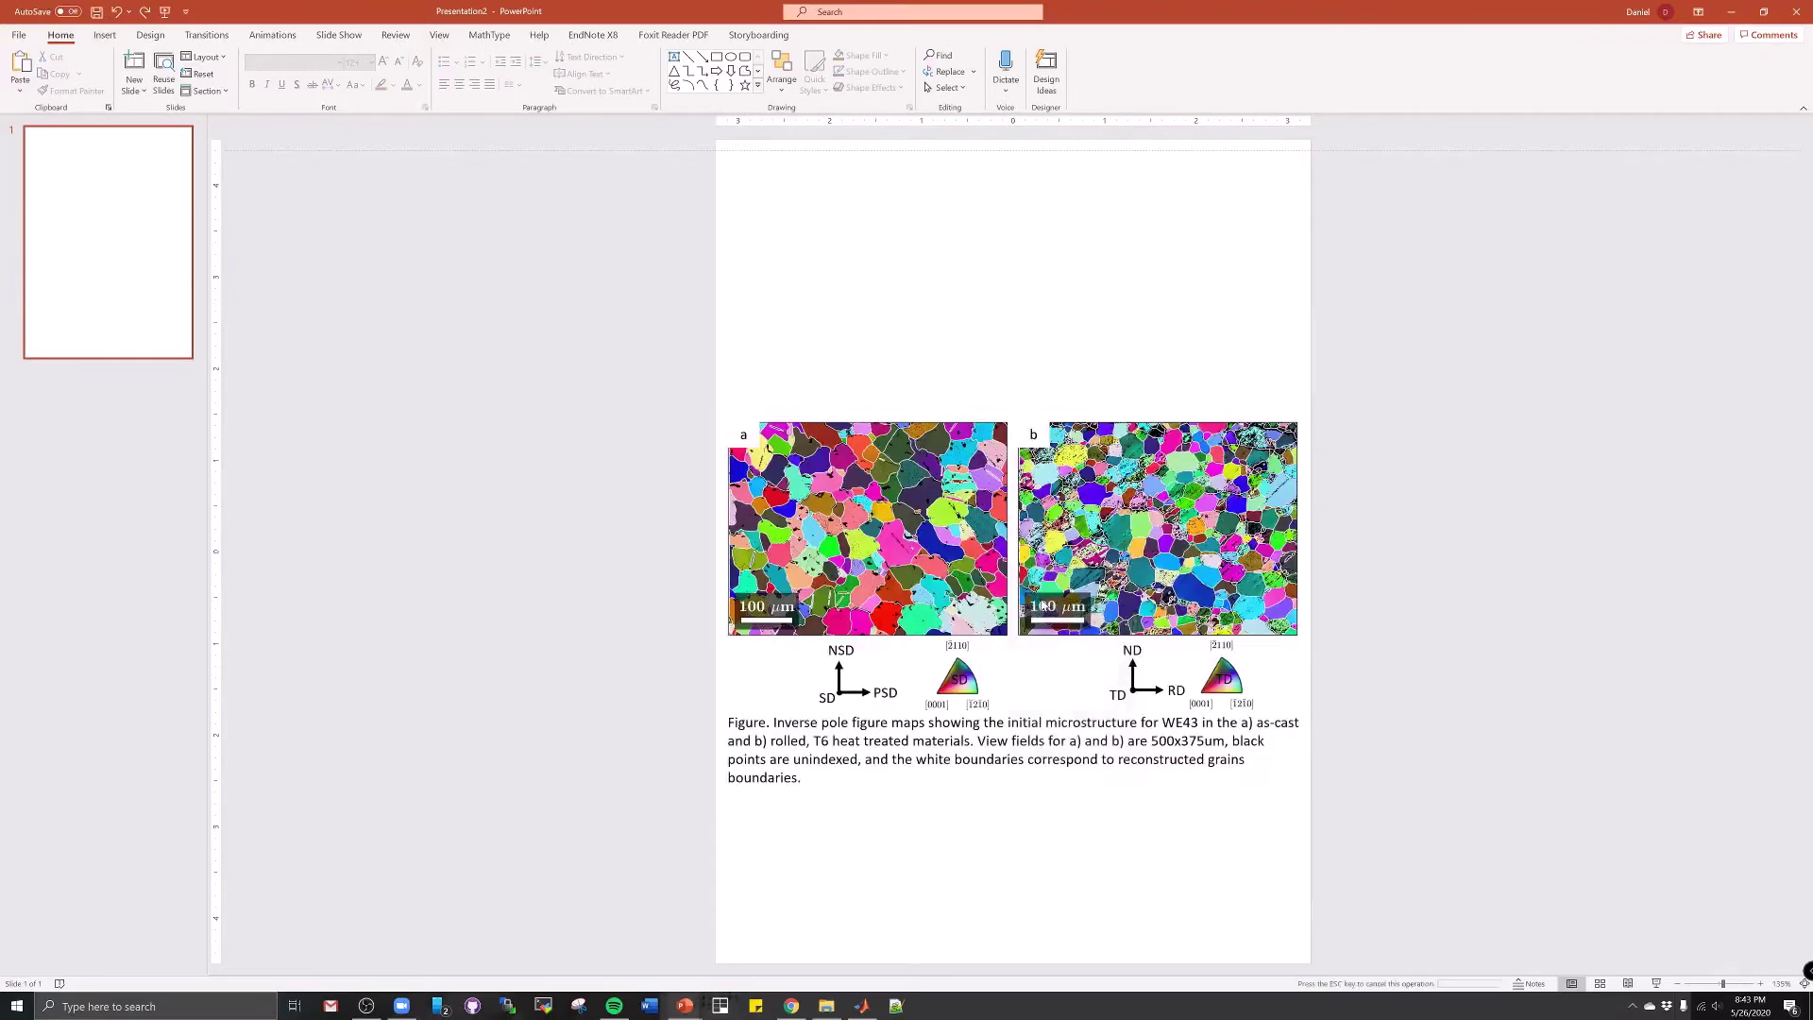
{"action": "left_click", "coordinate": [1226, 891]}
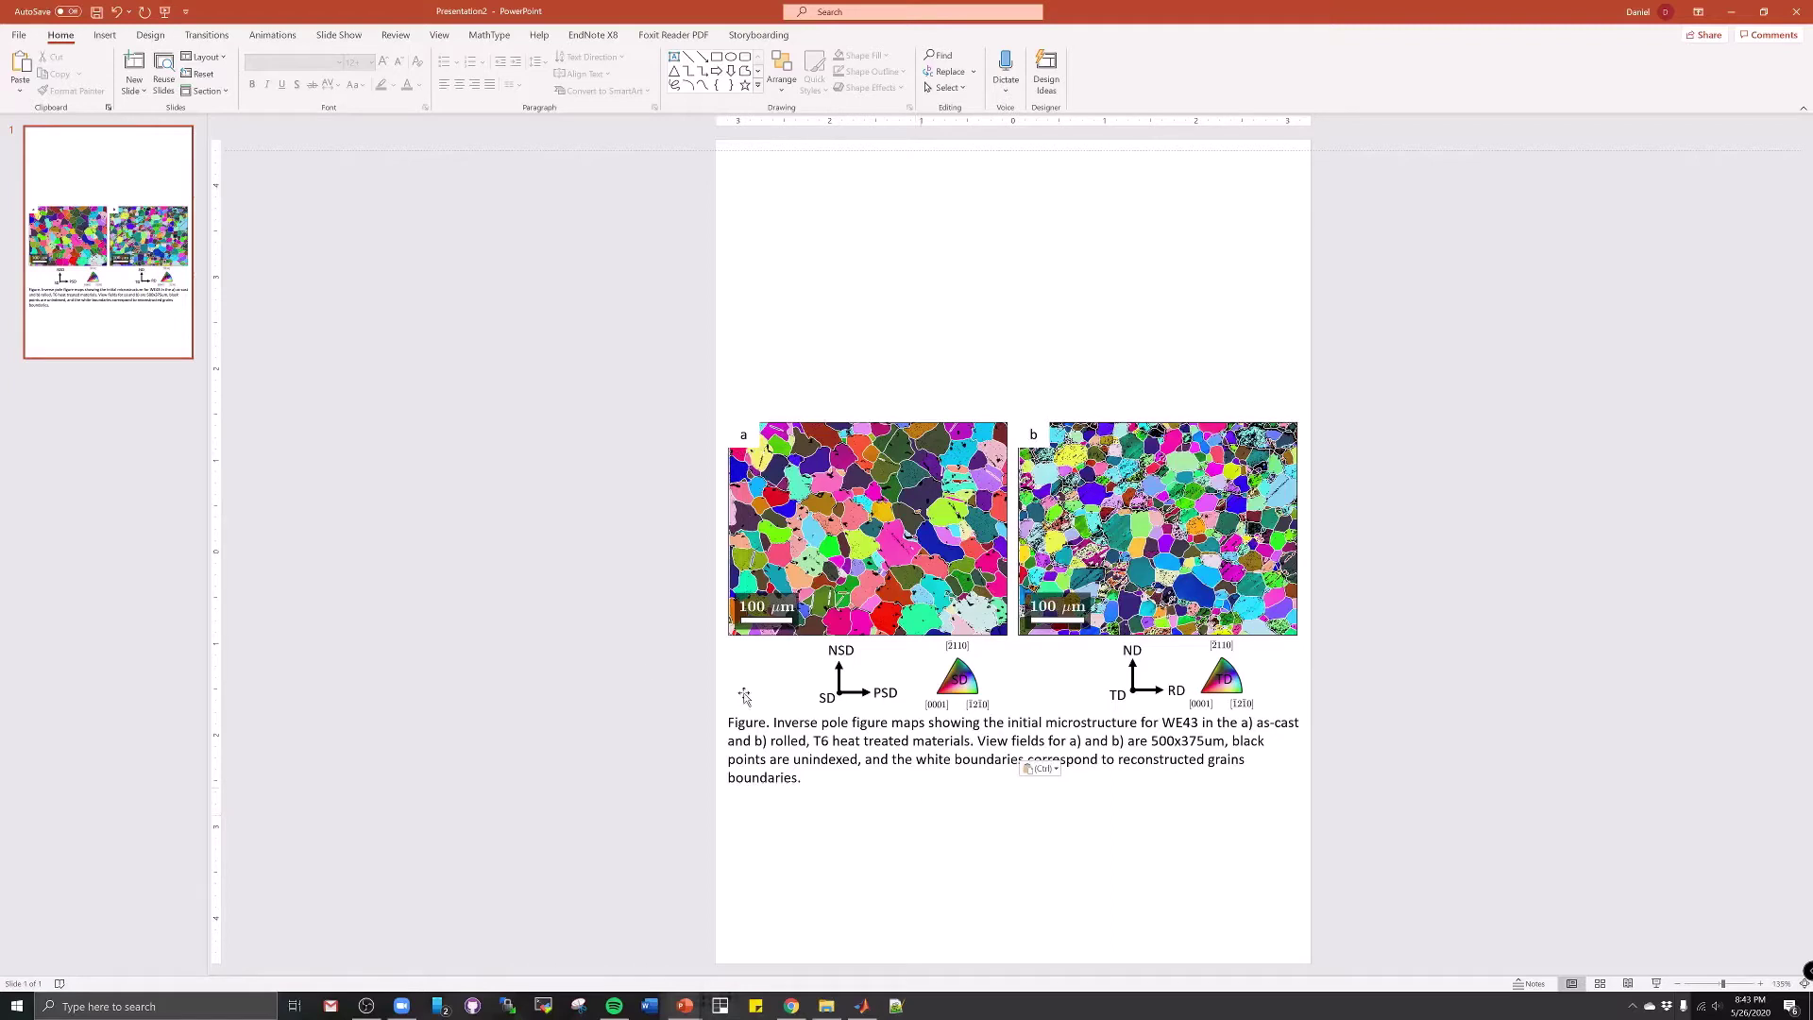
{"action": "left_click", "coordinate": [744, 435]}
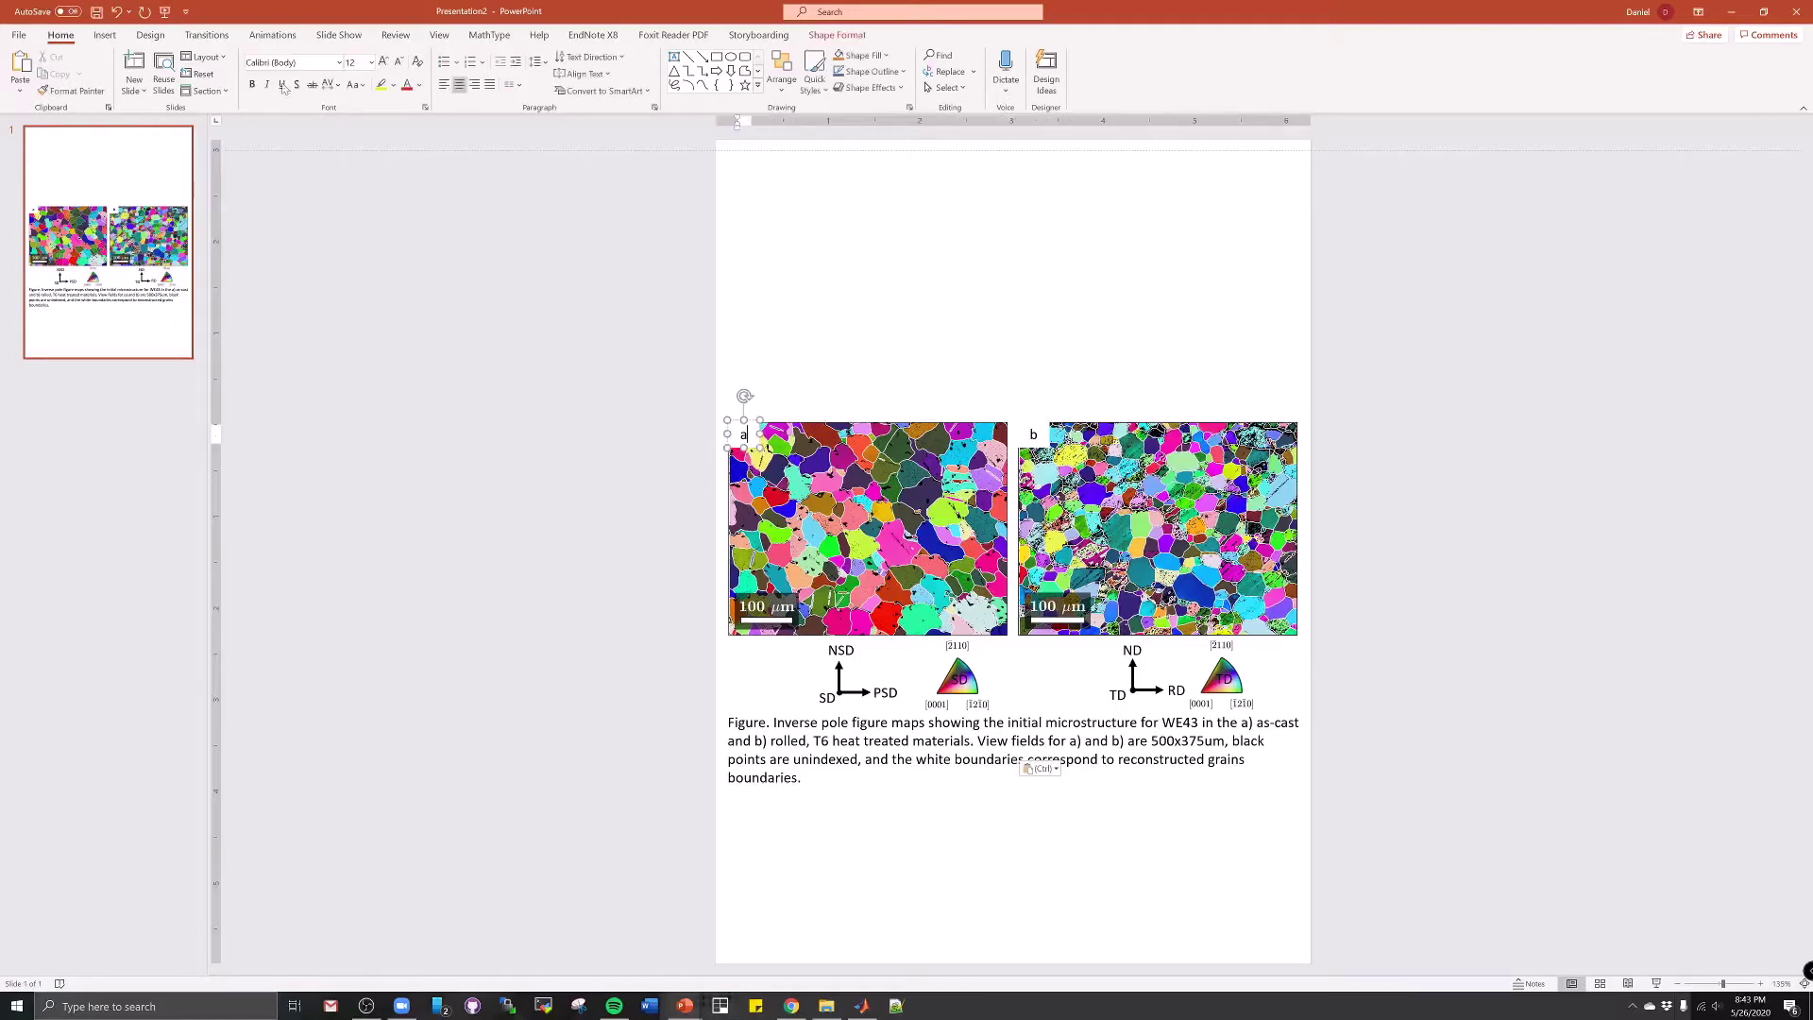
{"action": "left_click", "coordinate": [347, 62]}
Select every object of the pasted figure and start a new blank Word document
{"action": "left_click", "coordinate": [1367, 741]}
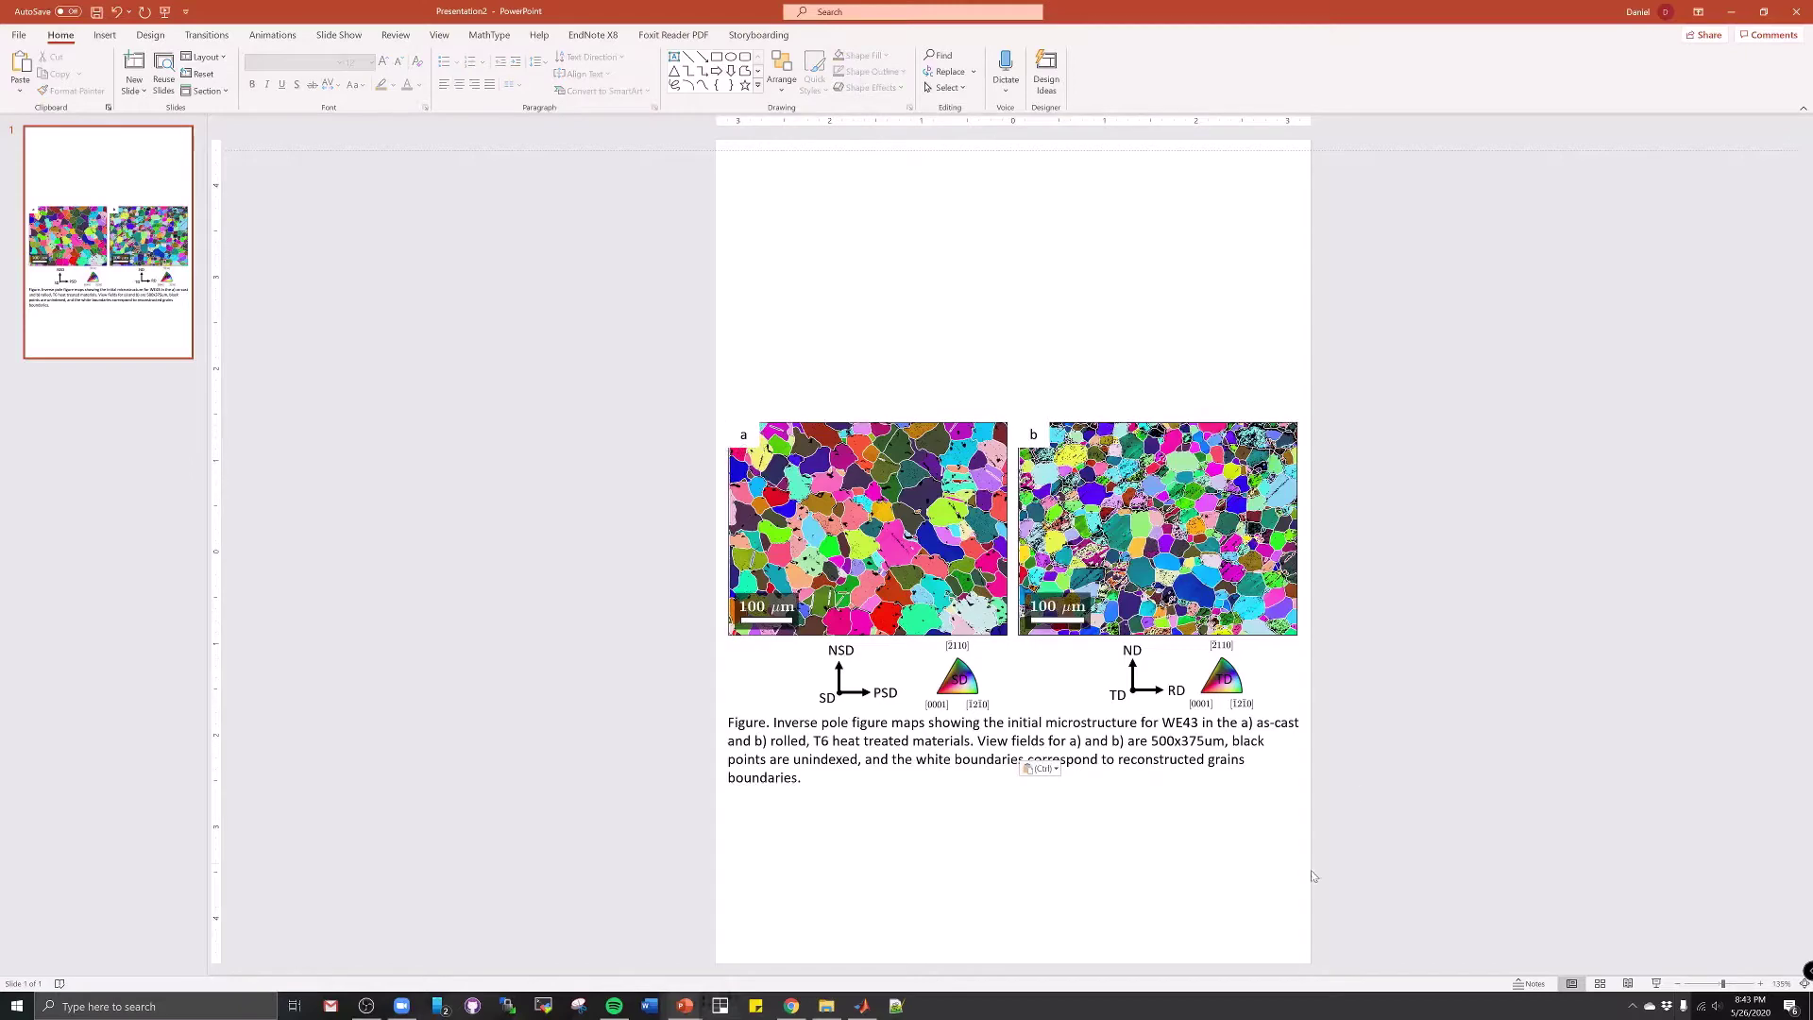
{"action": "left_click_drag", "start_coordinate": [500, 352], "coordinate": [378, 255]}
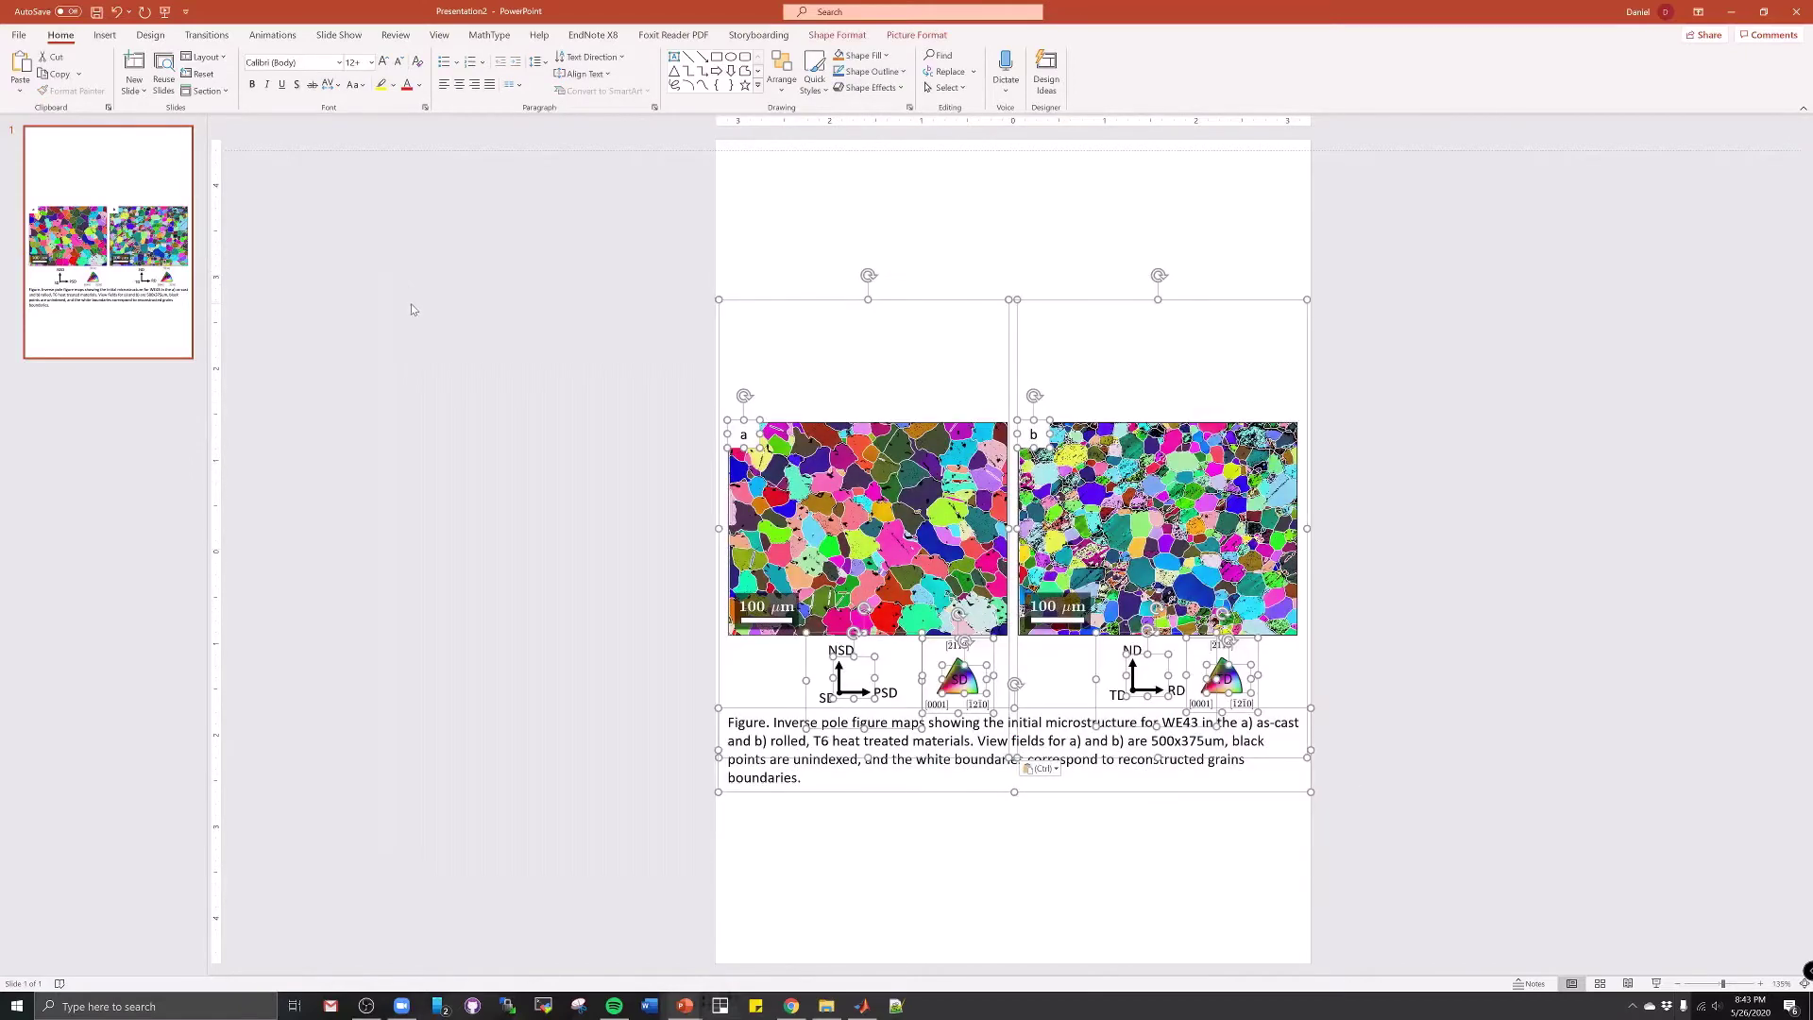
{"action": "left_click", "coordinate": [648, 1007]}
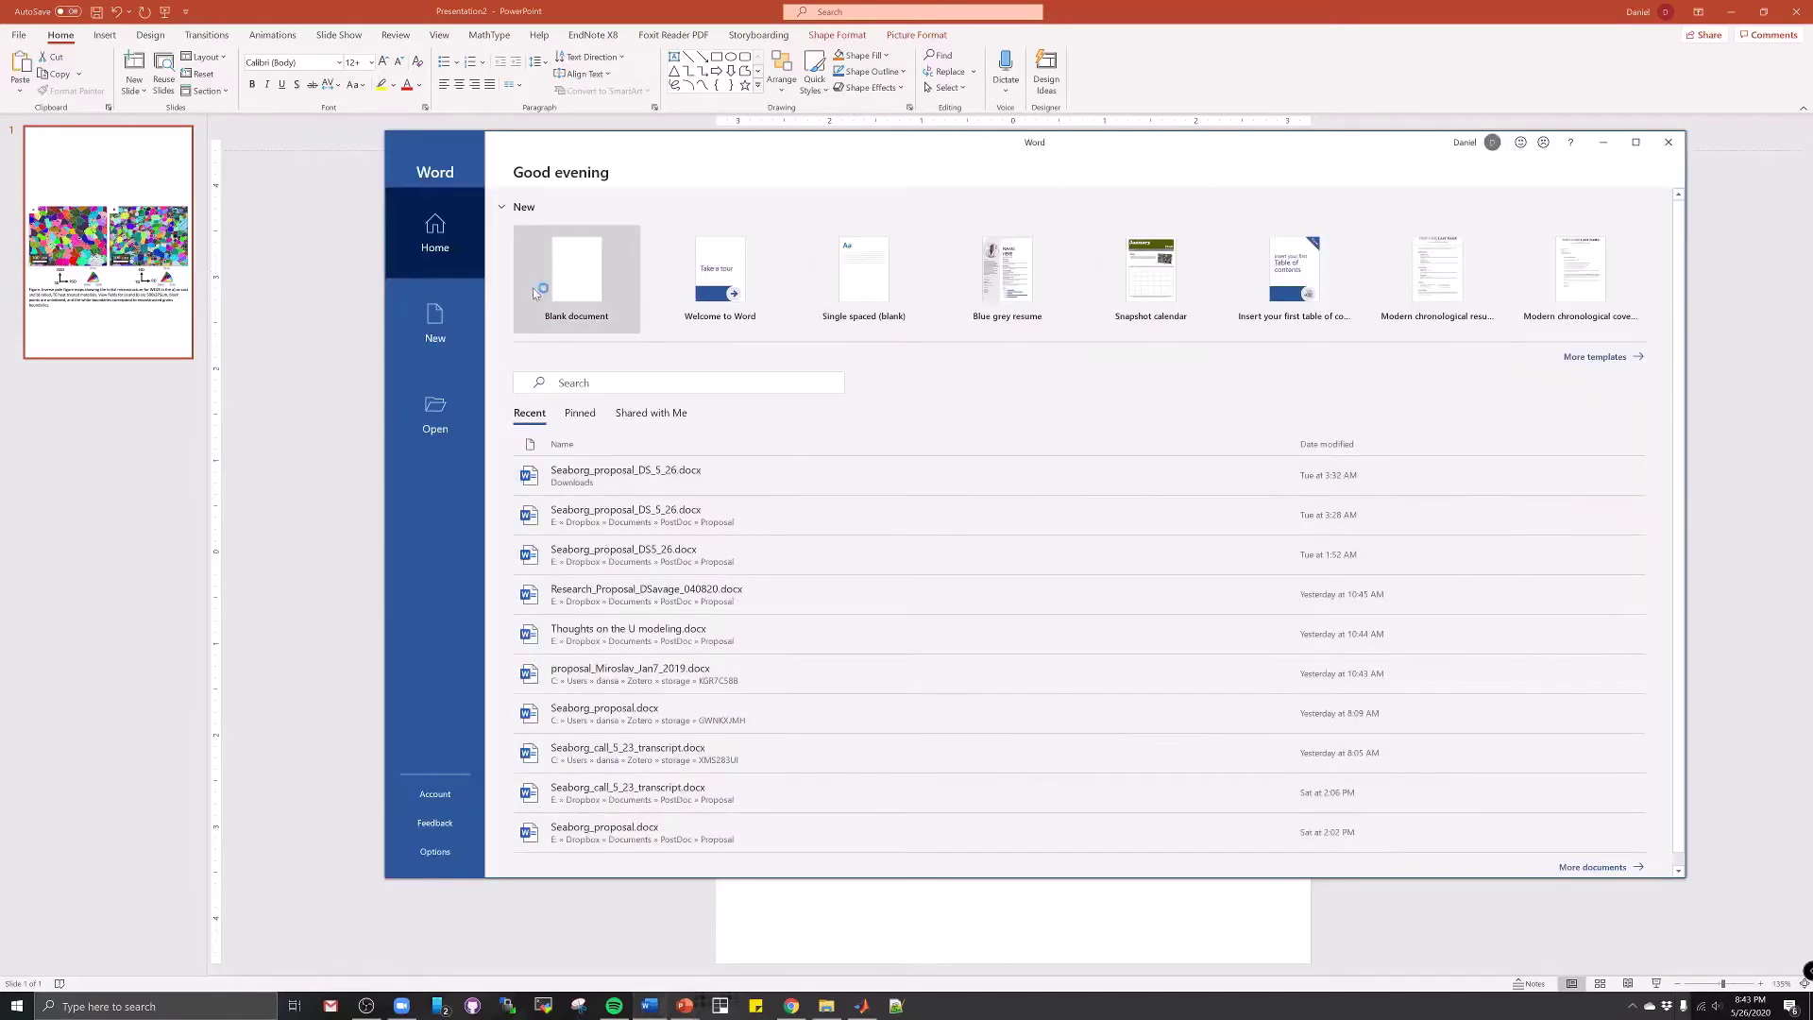
{"action": "left_click", "coordinate": [535, 283]}
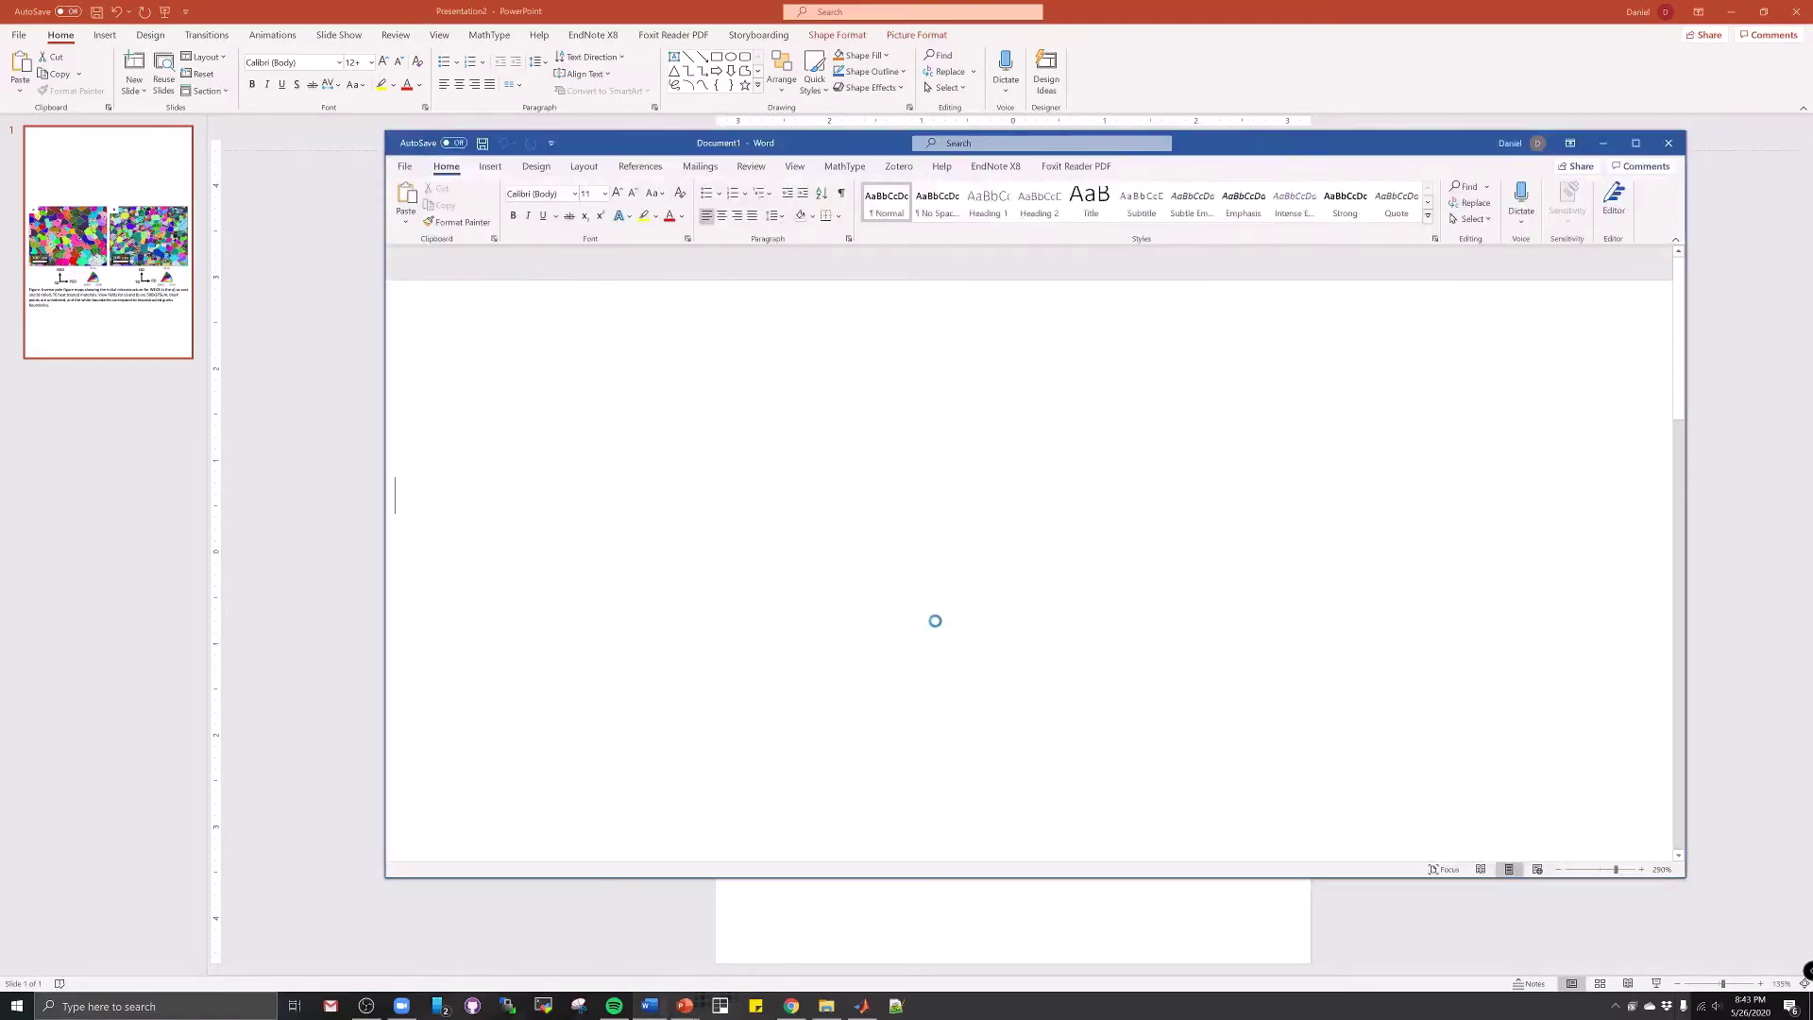
Paste the figure and caption into the Word document, select all, then minimize Word
{"action": "key", "text": "ctrl+v"}
{"action": "scroll", "coordinate": [960, 628], "scroll_direction": "down", "scroll_amount": 20, "text": "ctrl"}
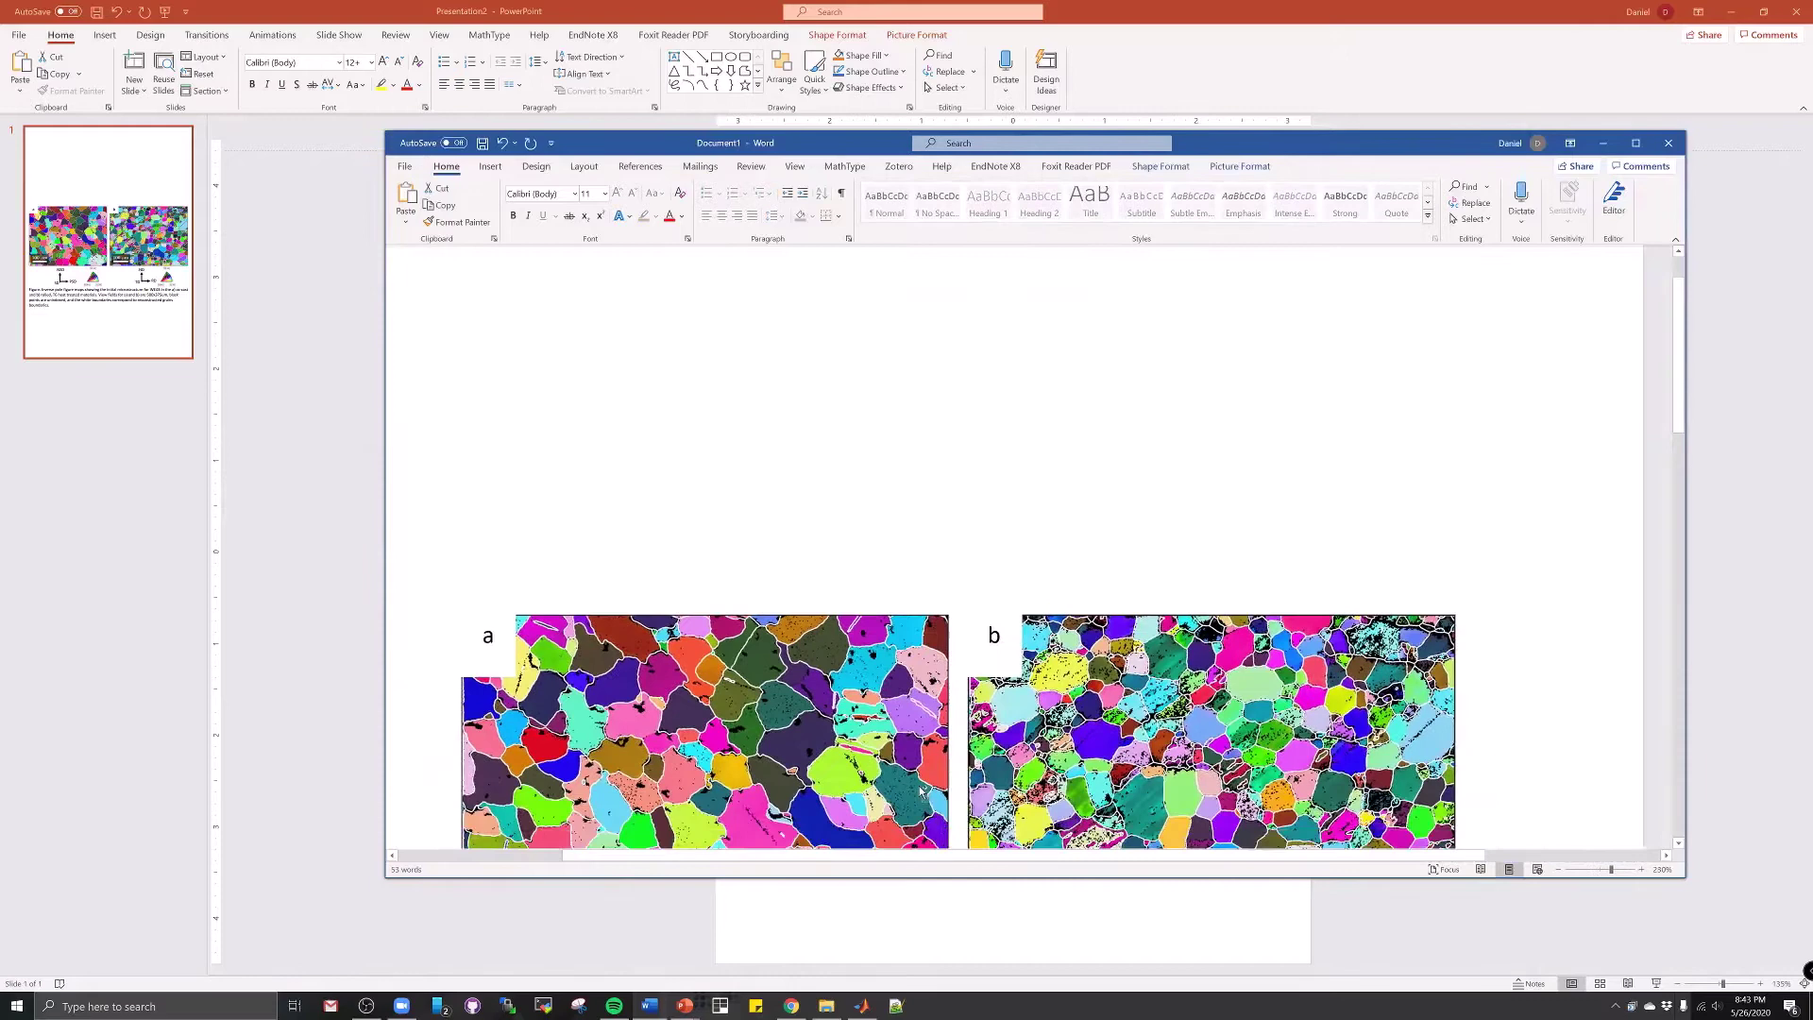
{"action": "scroll", "coordinate": [923, 791], "scroll_direction": "up", "scroll_amount": 5}
{"action": "key", "text": "ctrl+a"}
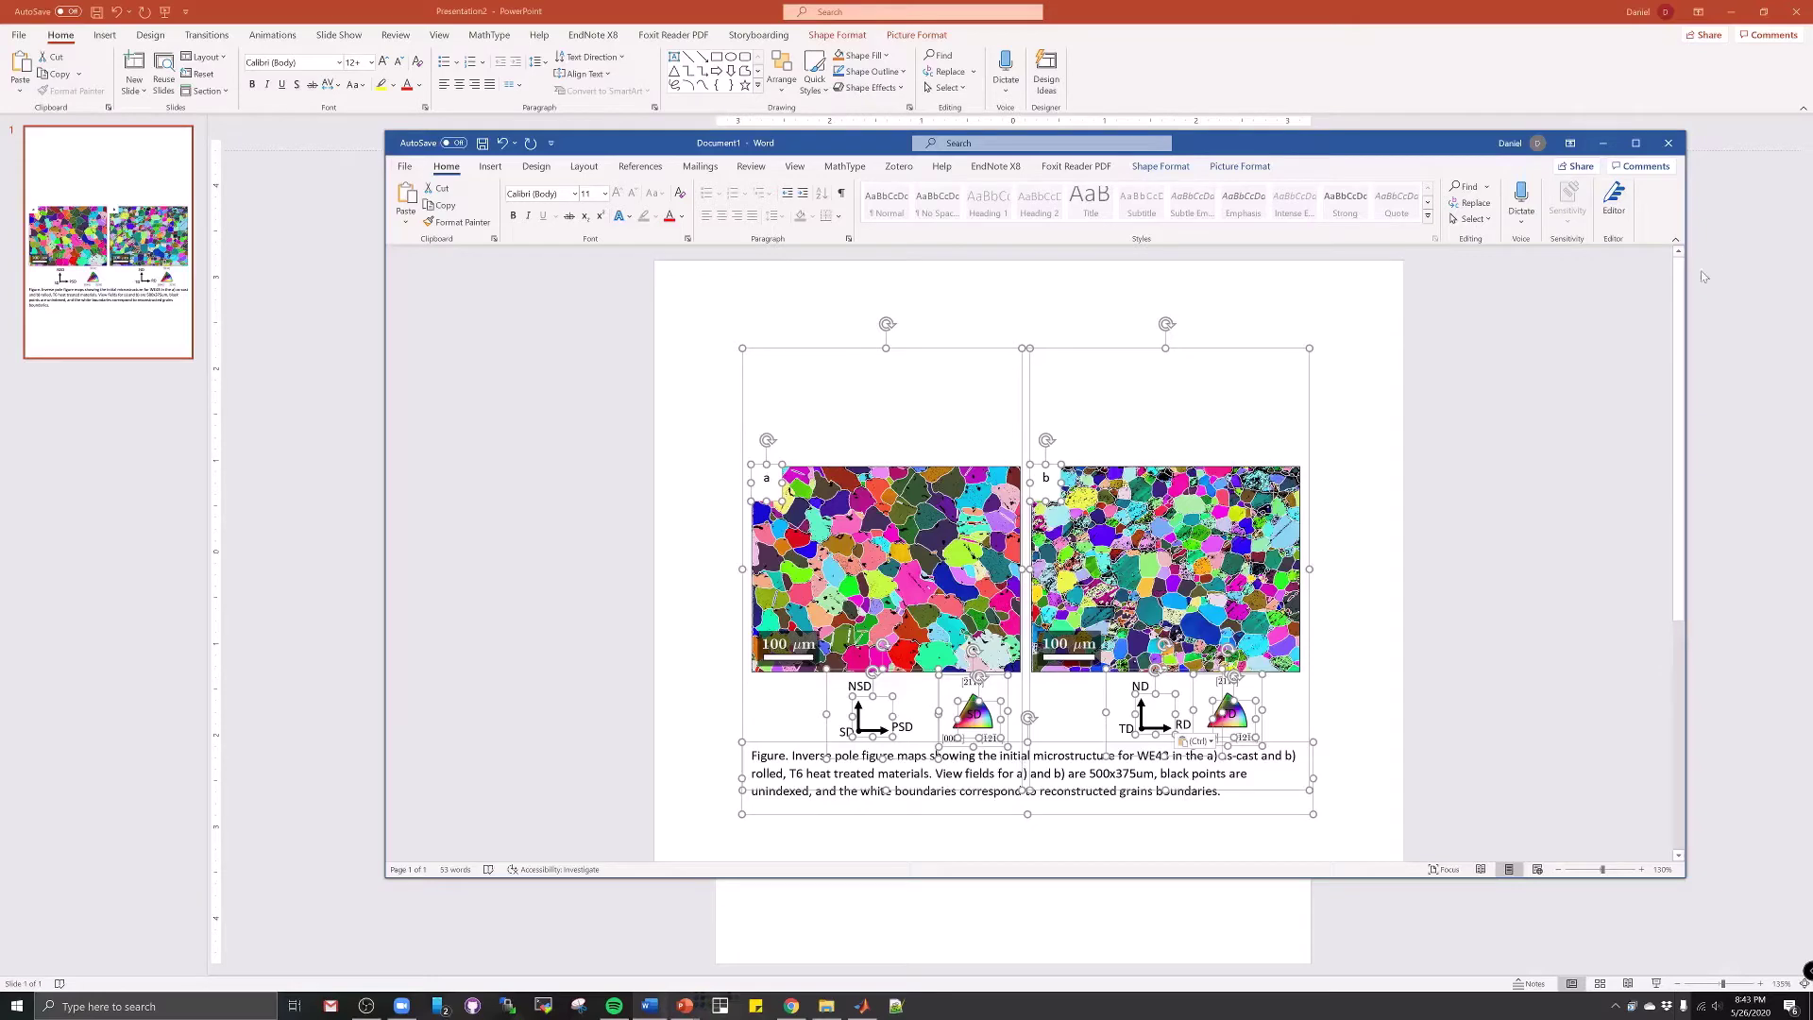
{"action": "left_click", "coordinate": [1603, 143]}
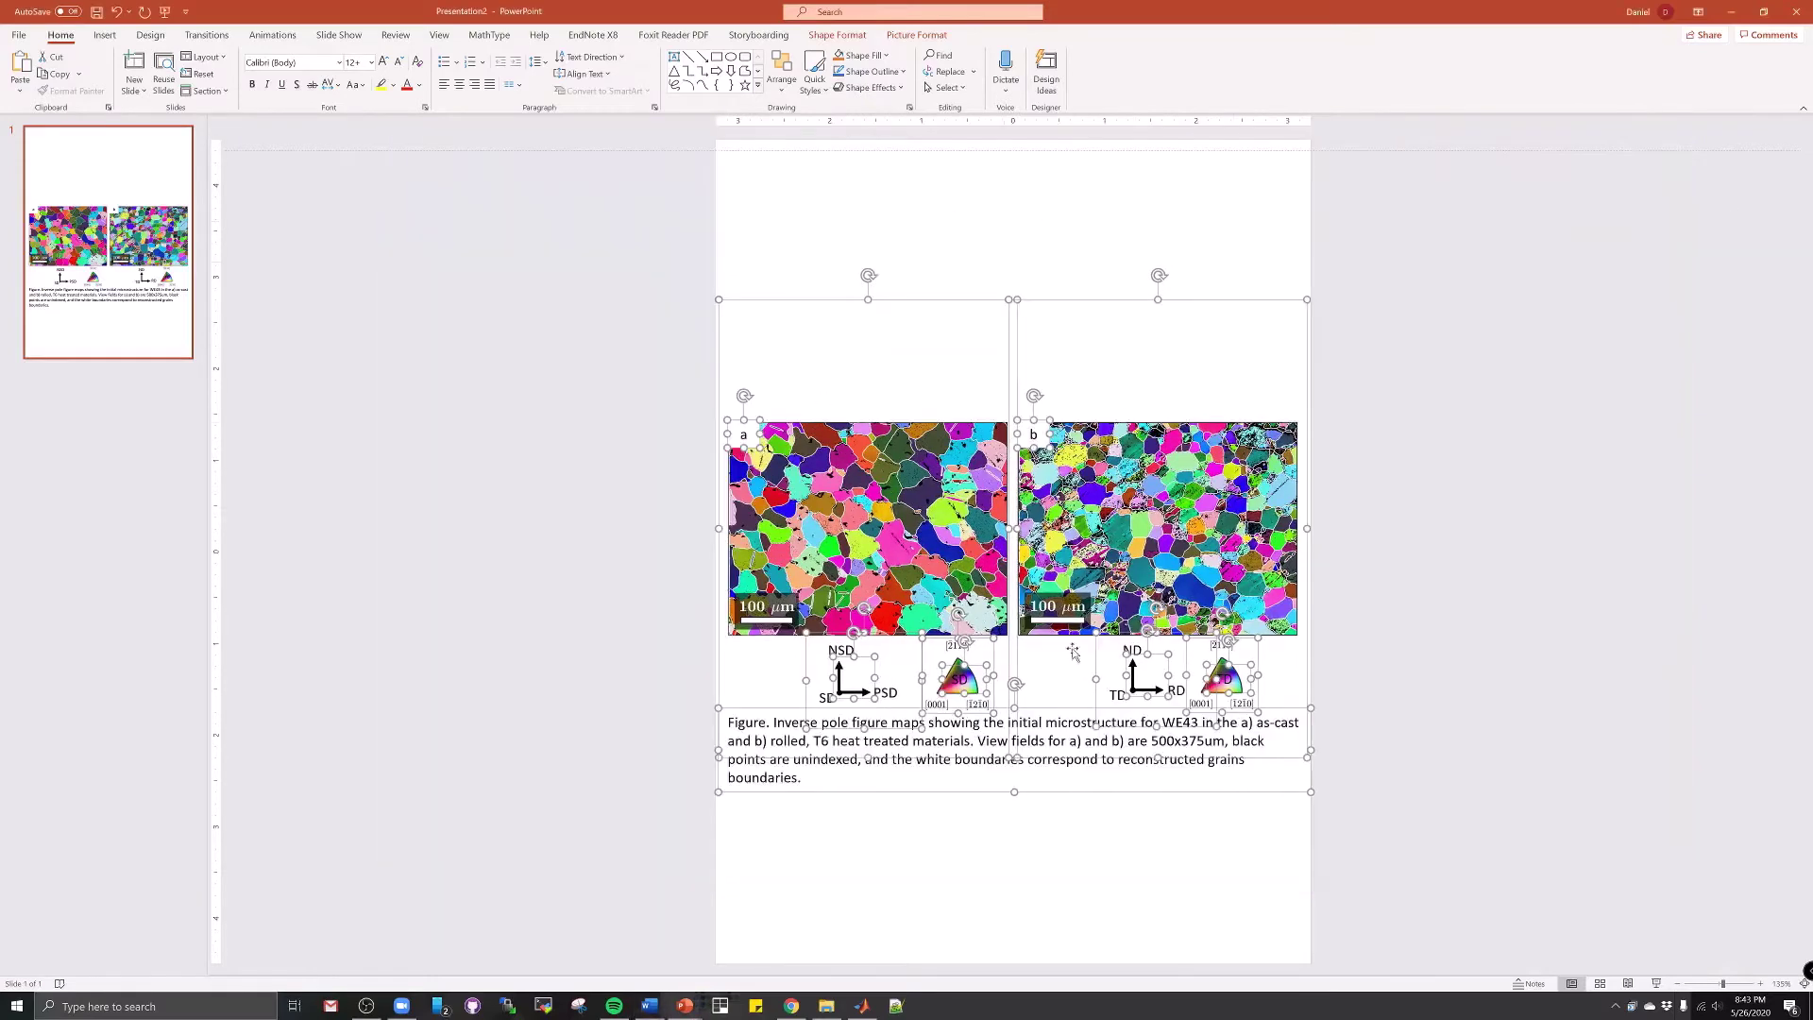
{"action": "left_click", "coordinate": [1527, 740]}
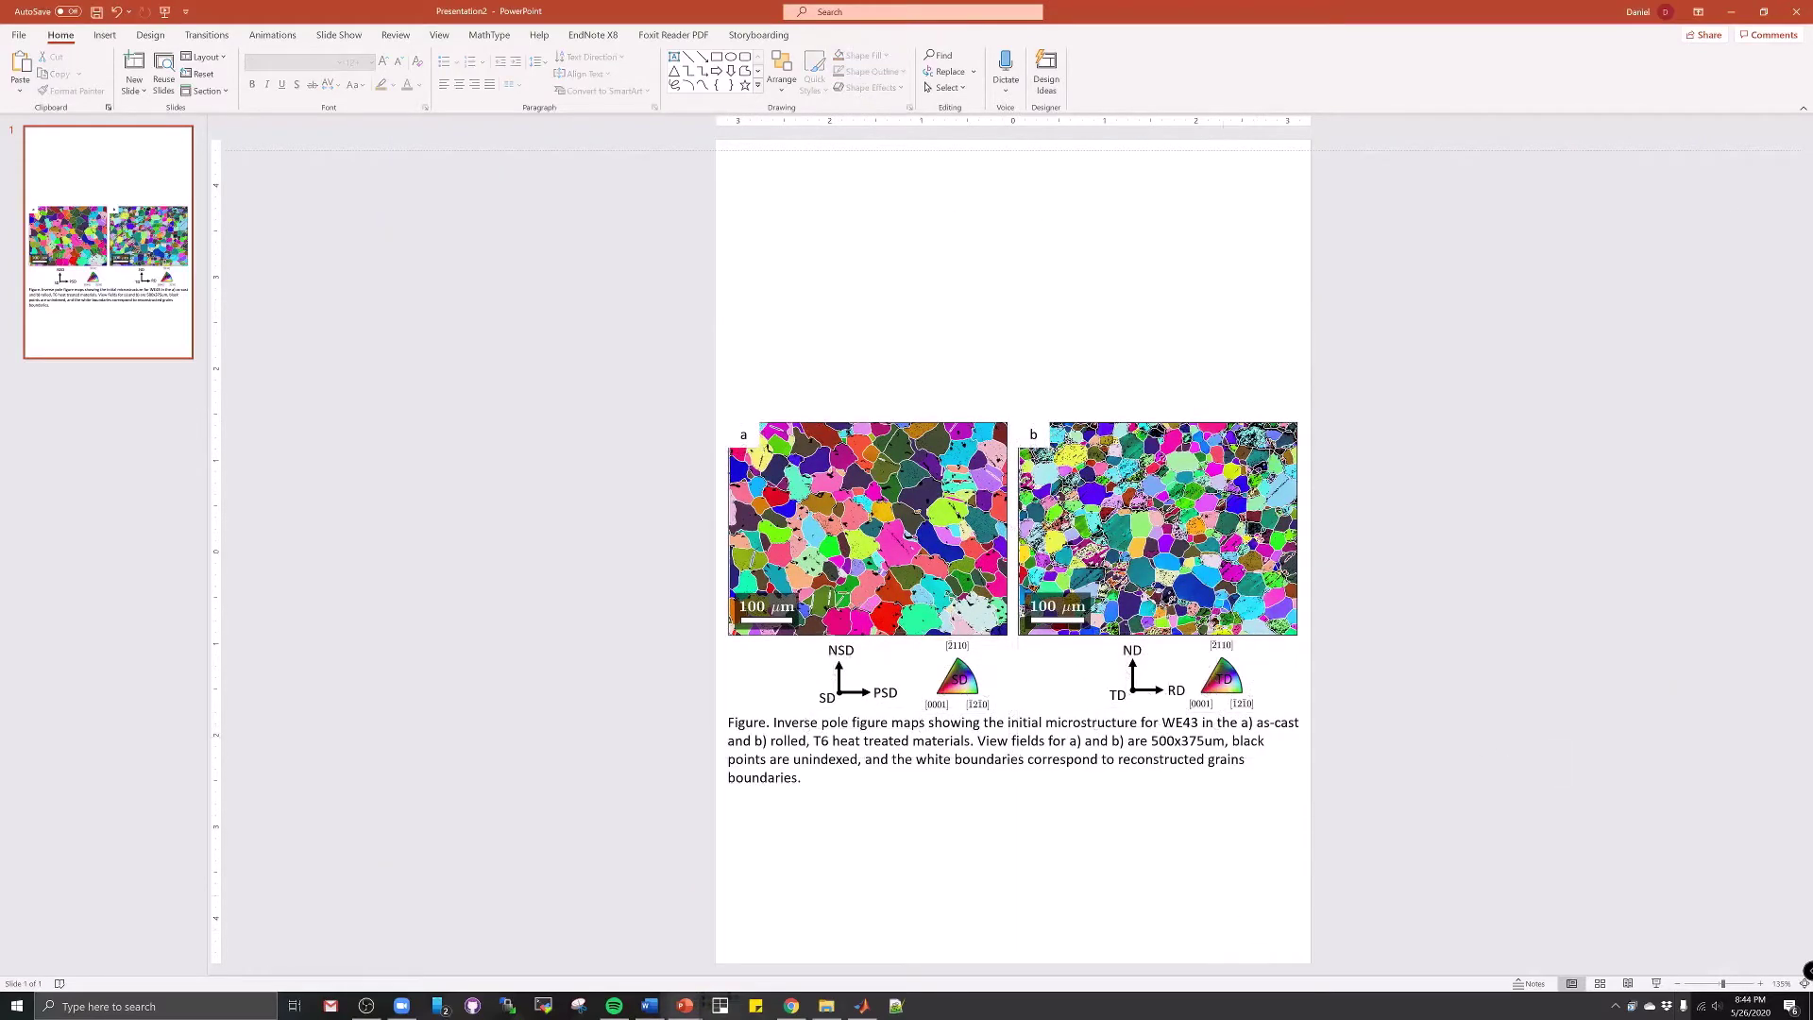
{"action": "left_click", "coordinate": [854, 692]}
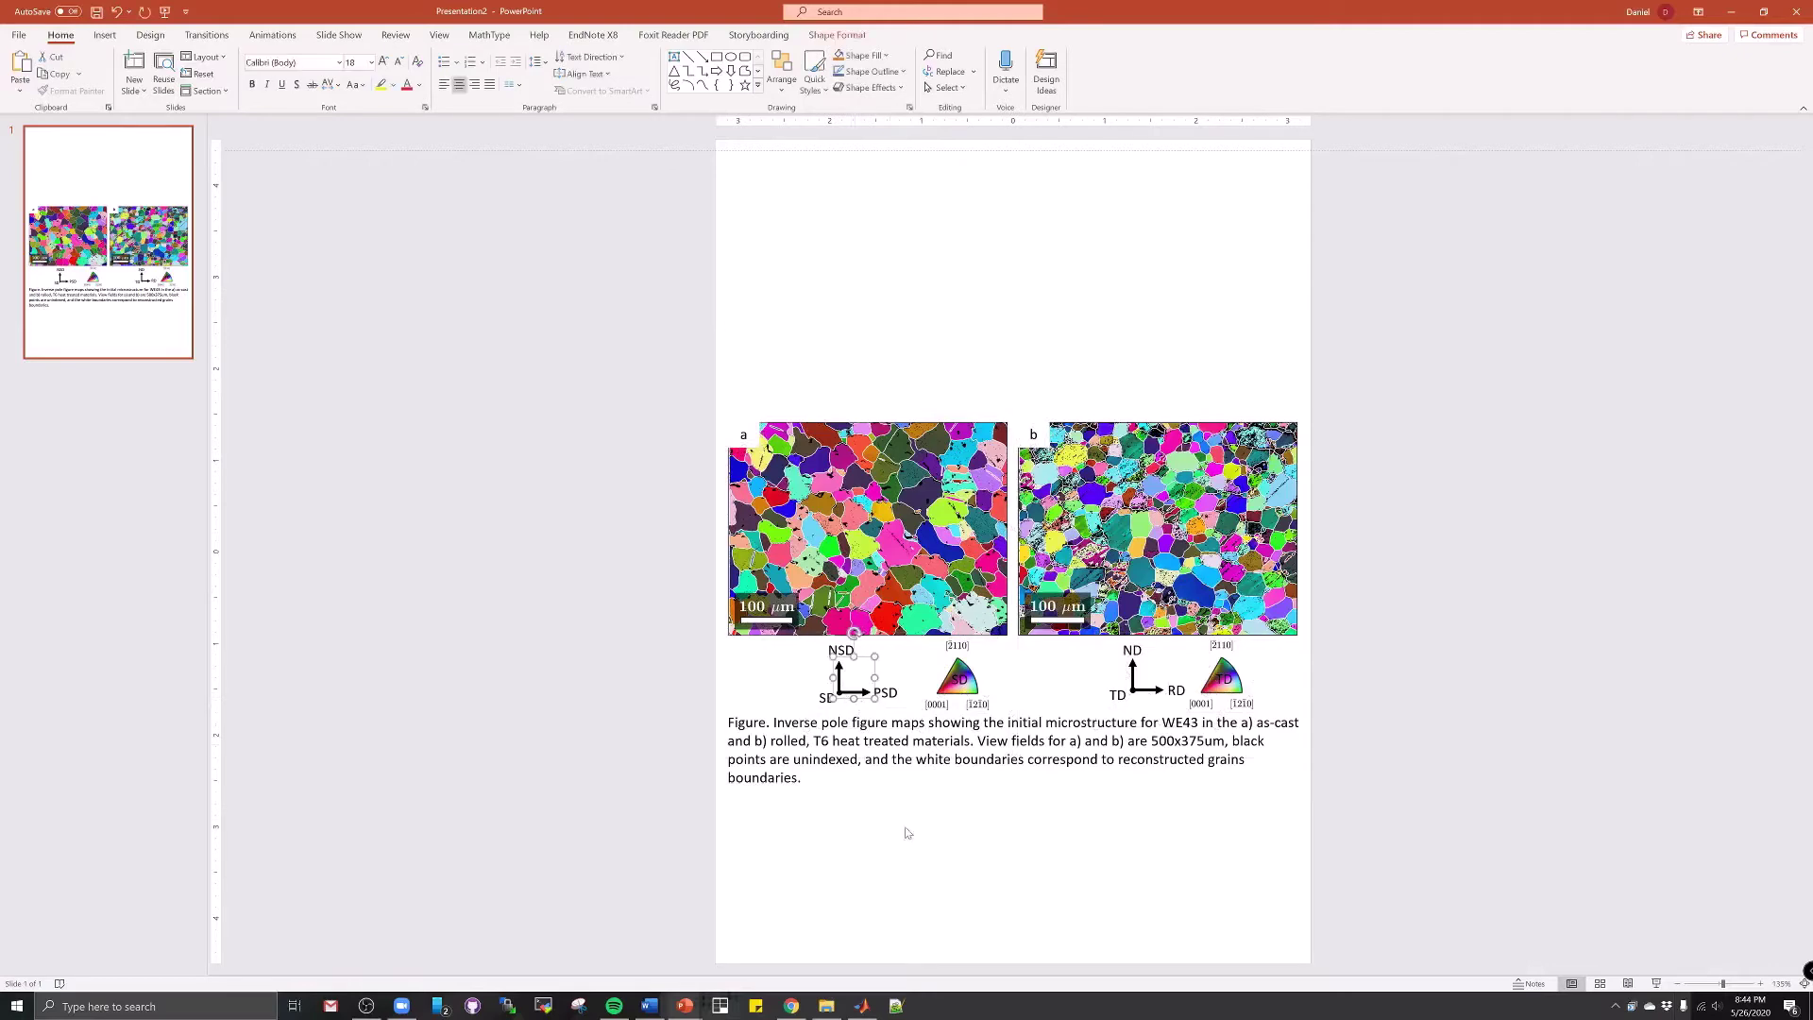
{"action": "scroll", "coordinate": [860, 710], "scroll_direction": "up", "scroll_amount": 5, "text": "ctrl"}
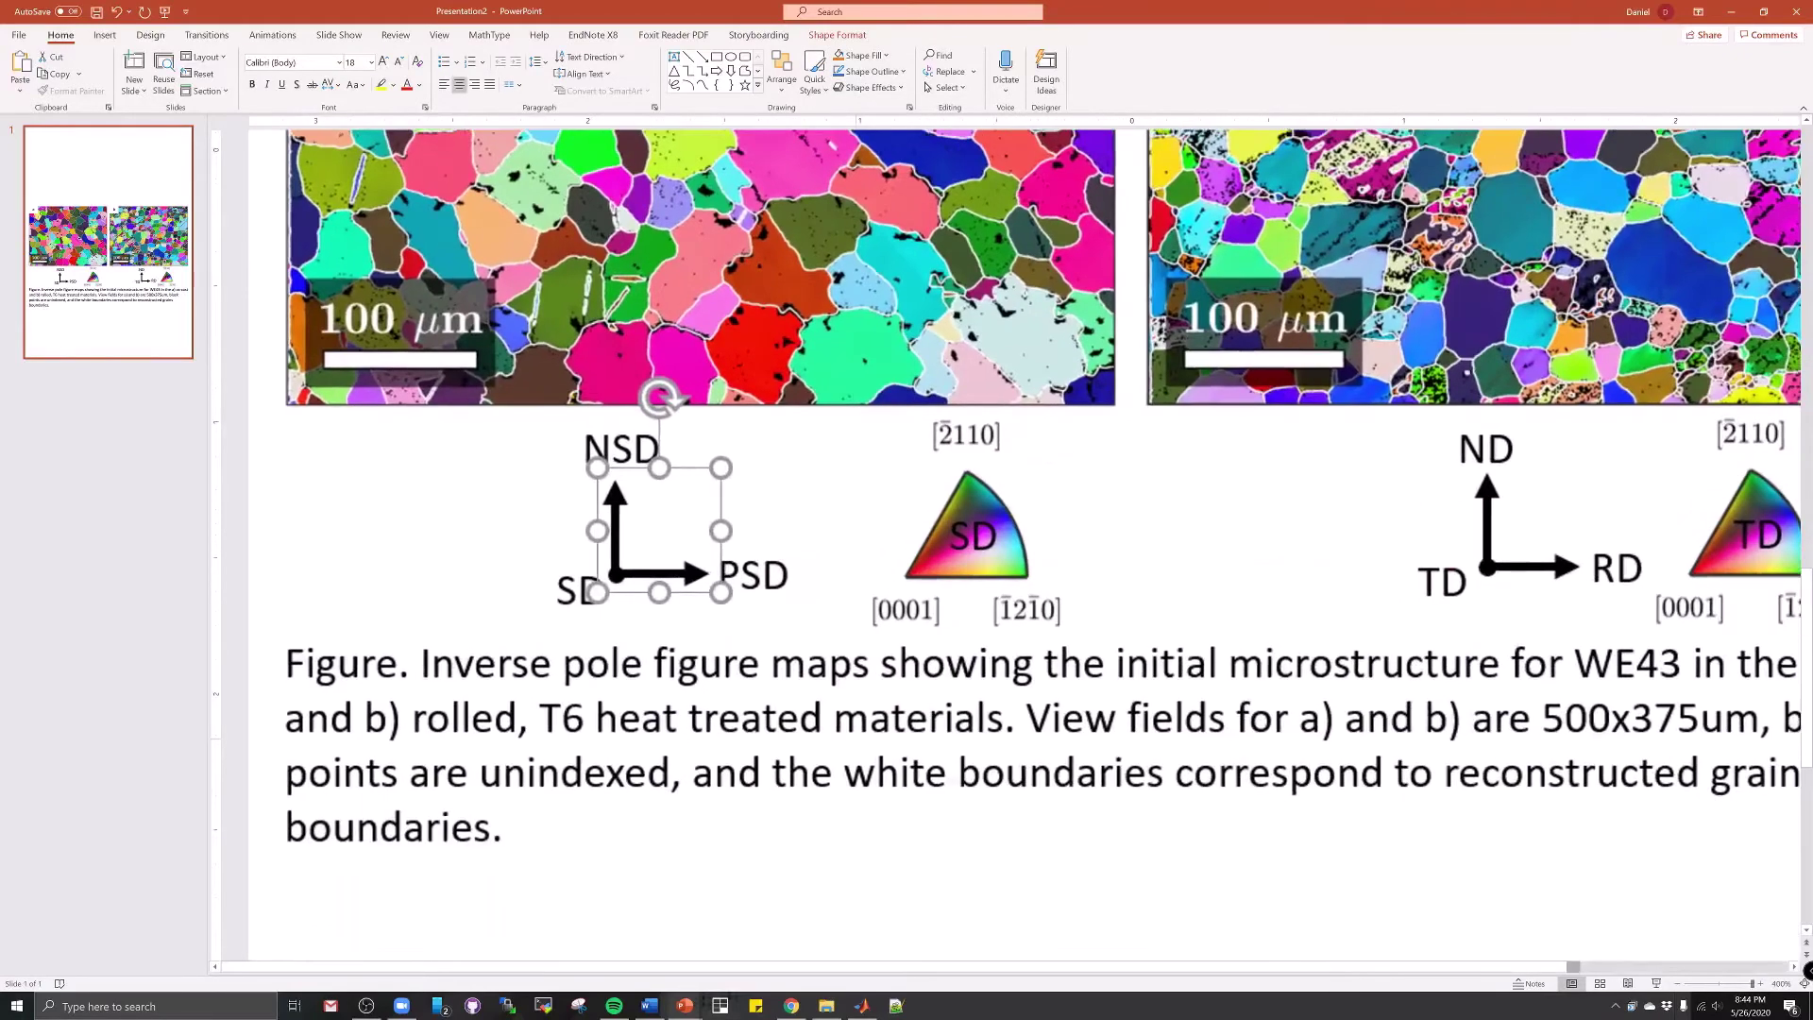
{"action": "left_click", "coordinate": [615, 523]}
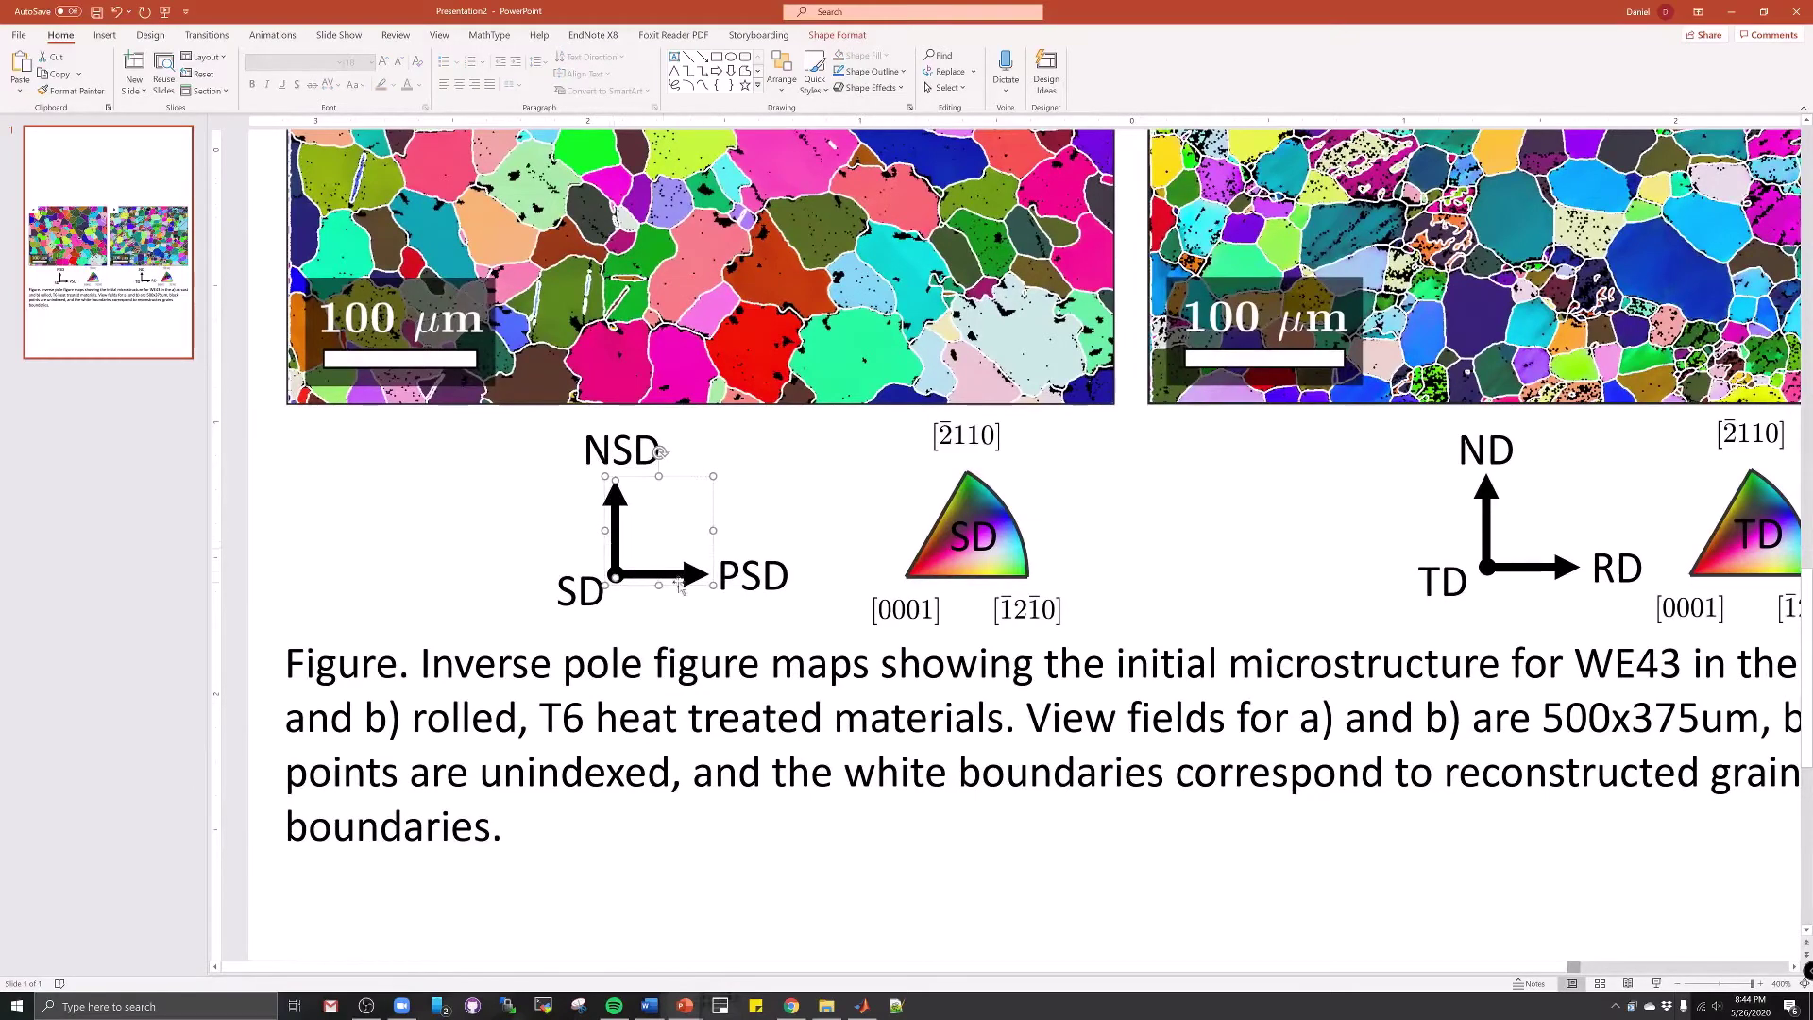
{"action": "left_click", "coordinate": [696, 478]}
{"action": "left_click", "coordinate": [662, 485]}
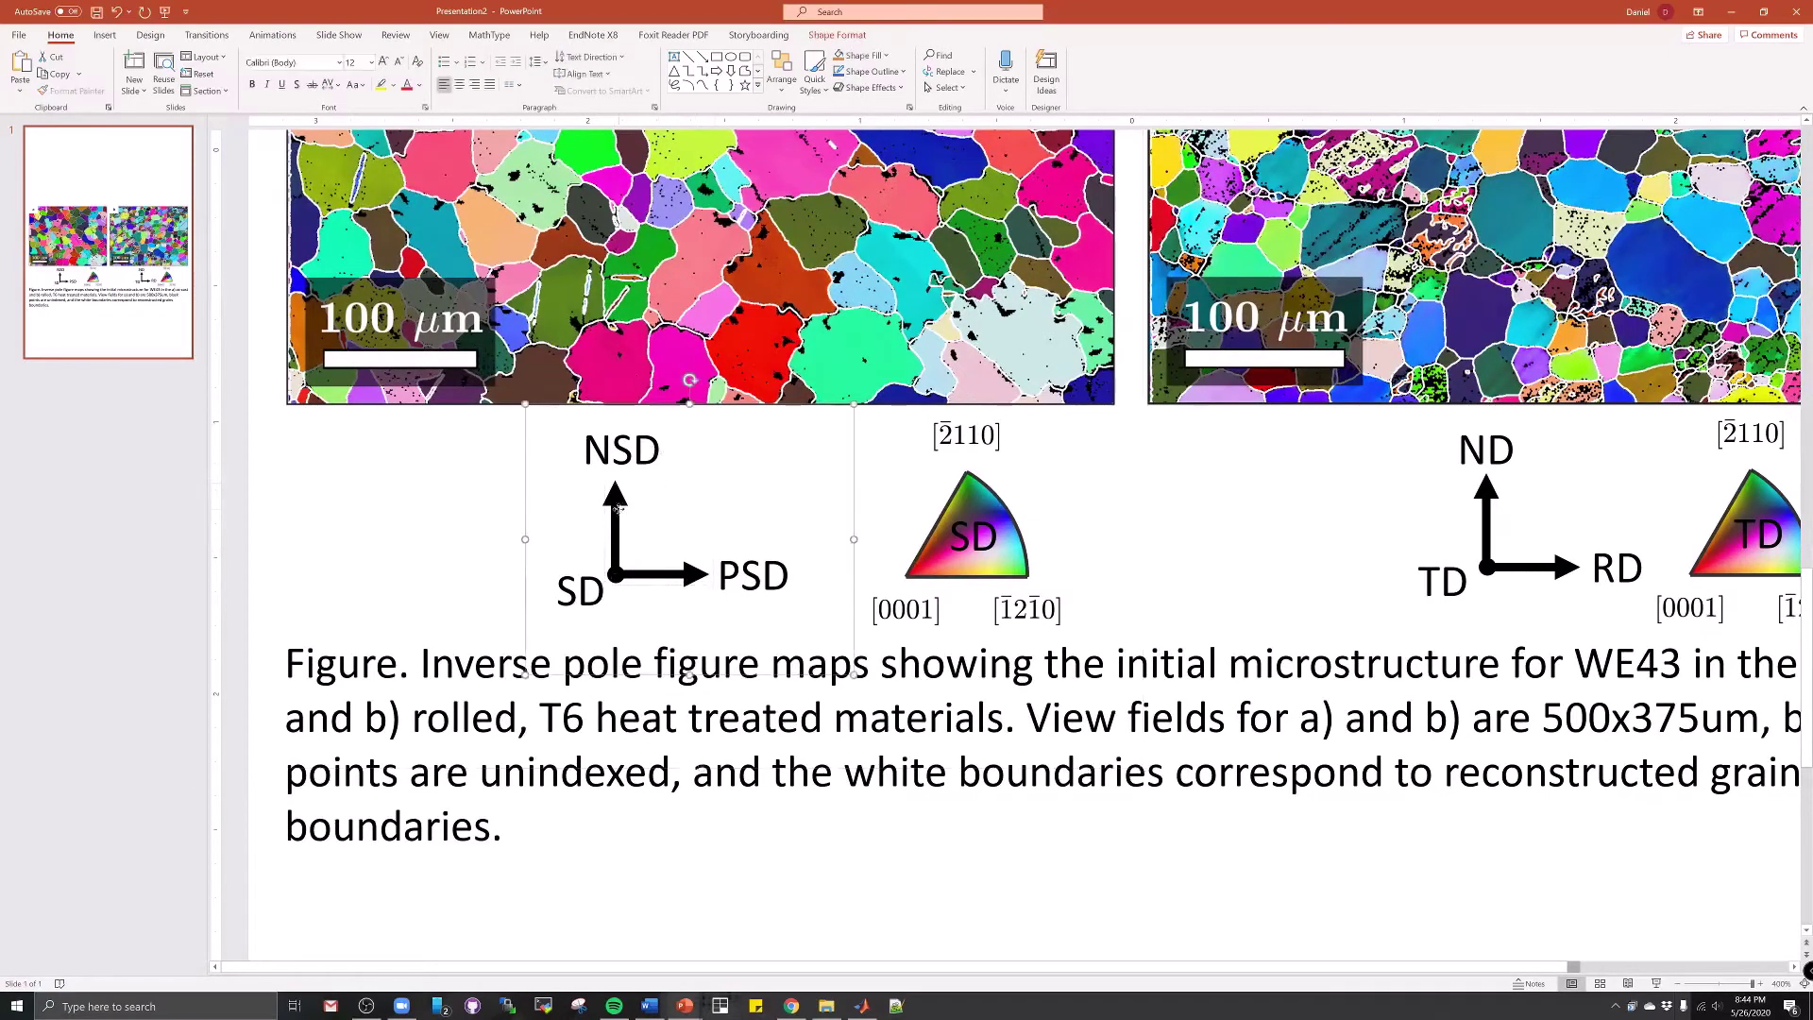
{"action": "left_click", "coordinate": [660, 486]}
{"action": "left_click", "coordinate": [632, 477]}
{"action": "left_click", "coordinate": [632, 479]}
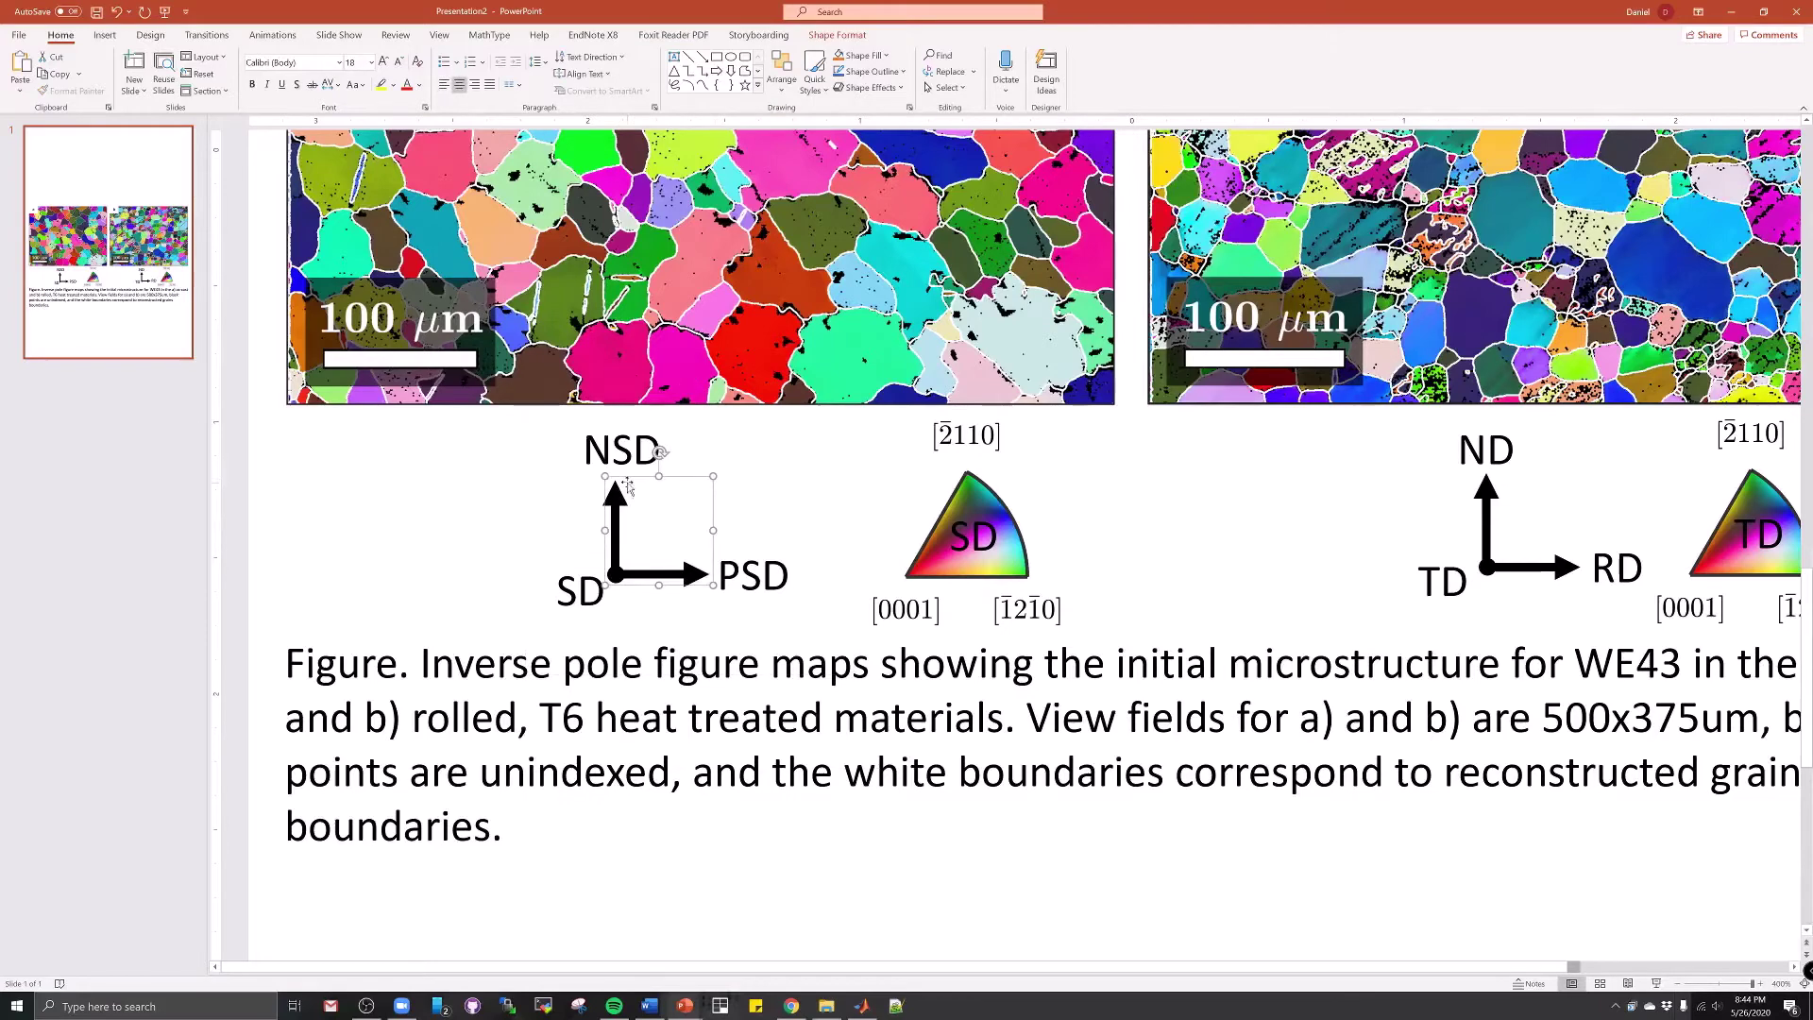
{"action": "left_click", "coordinate": [631, 481]}
{"action": "left_click", "coordinate": [616, 503]}
{"action": "right_click", "coordinate": [493, 528]}
{"action": "left_click", "coordinate": [530, 557]}
{"action": "key", "text": "ctrl+v"}
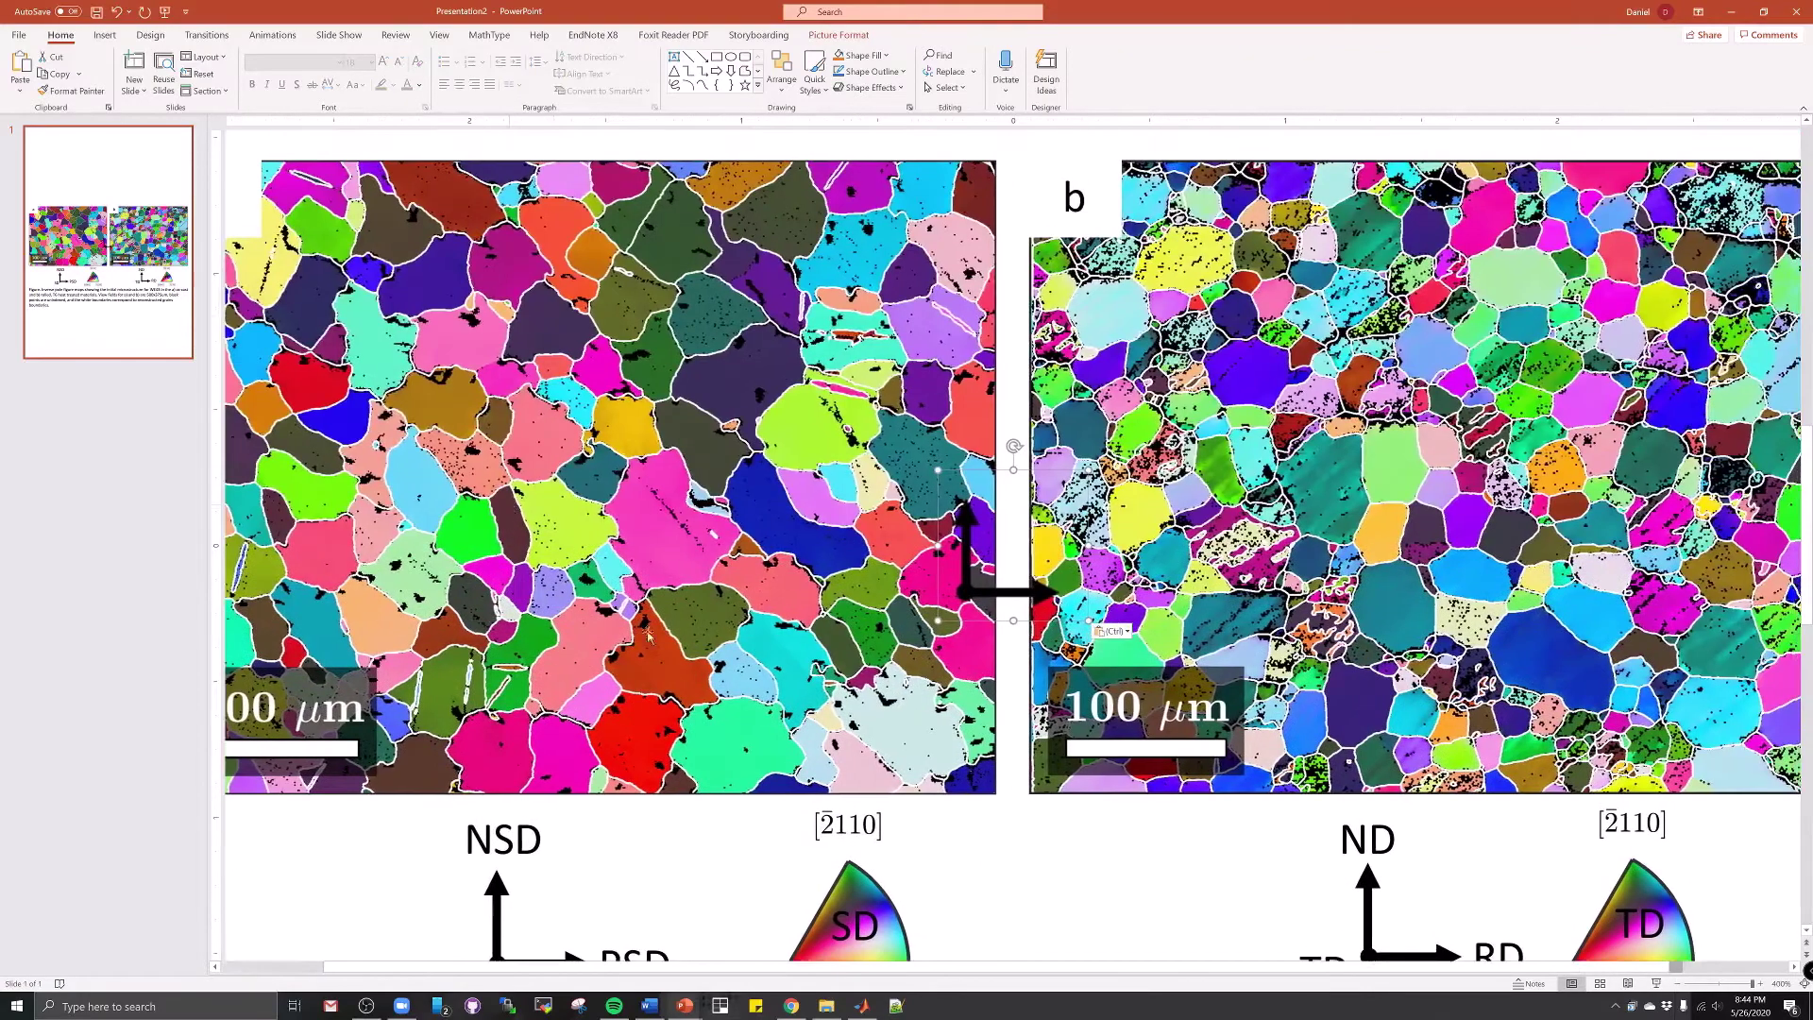
{"action": "left_click_drag", "start_coordinate": [973, 566], "coordinate": [444, 862]}
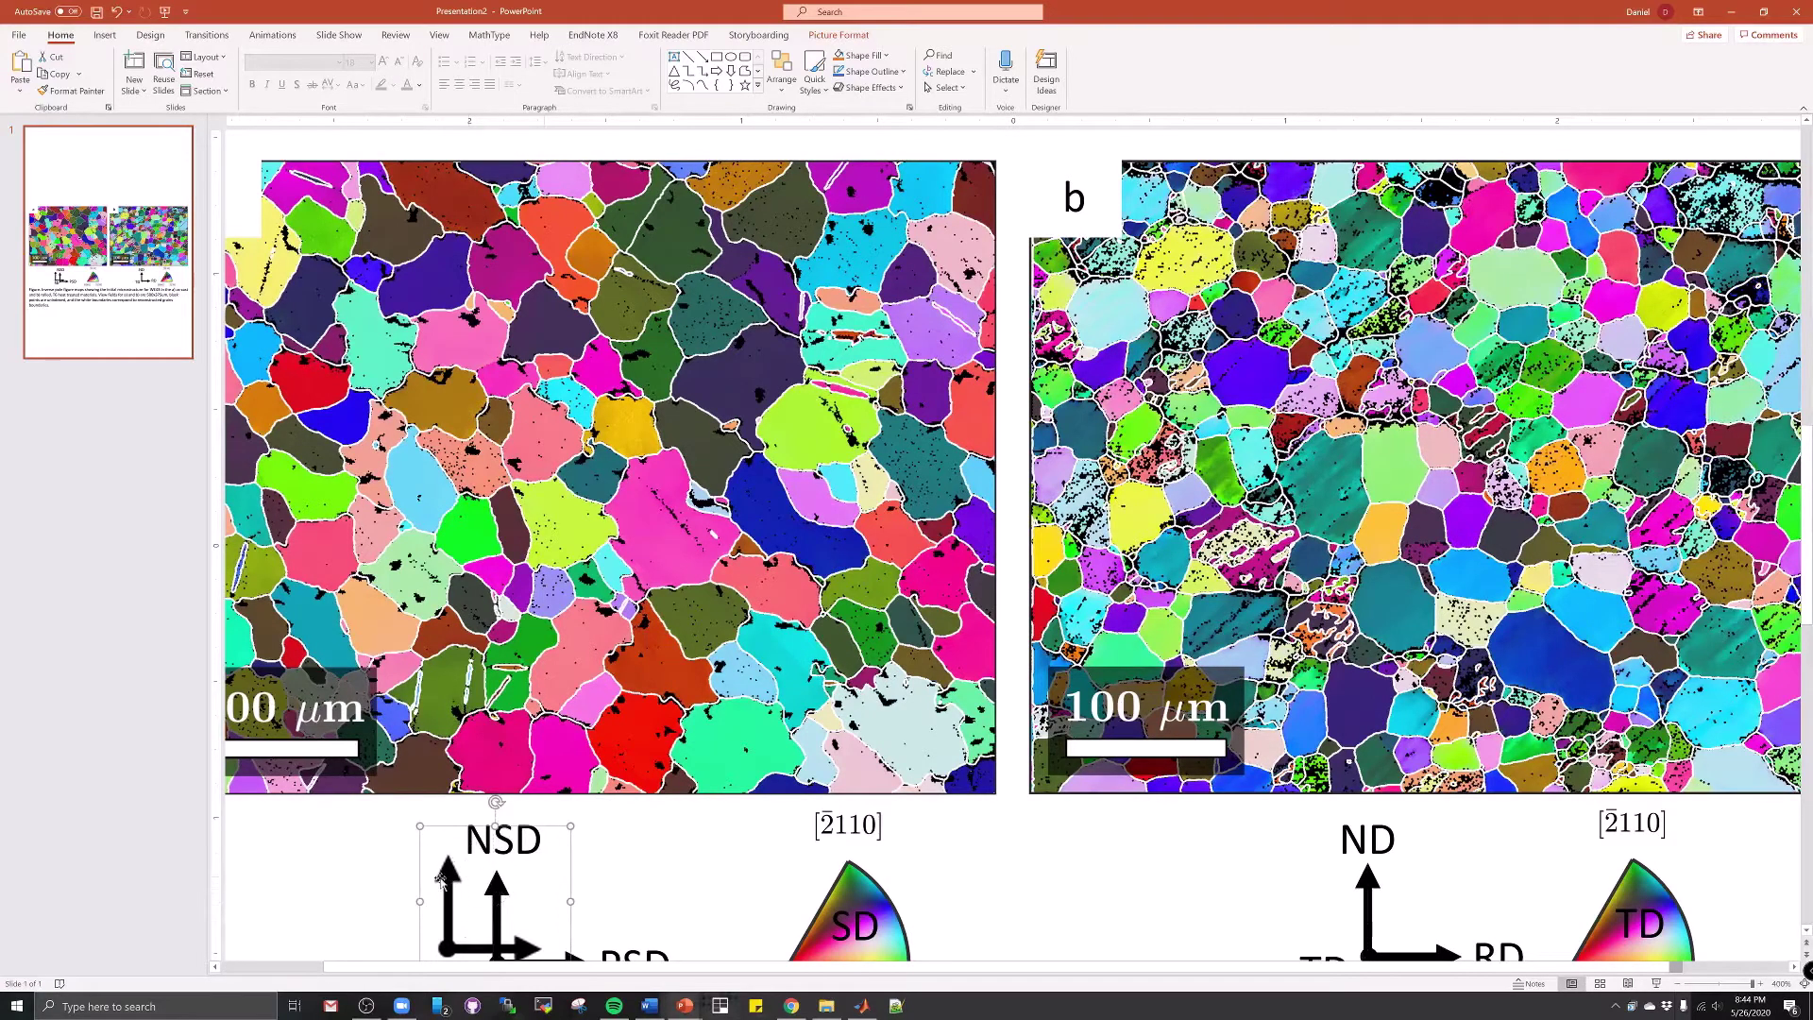
{"action": "key", "text": "Delete"}
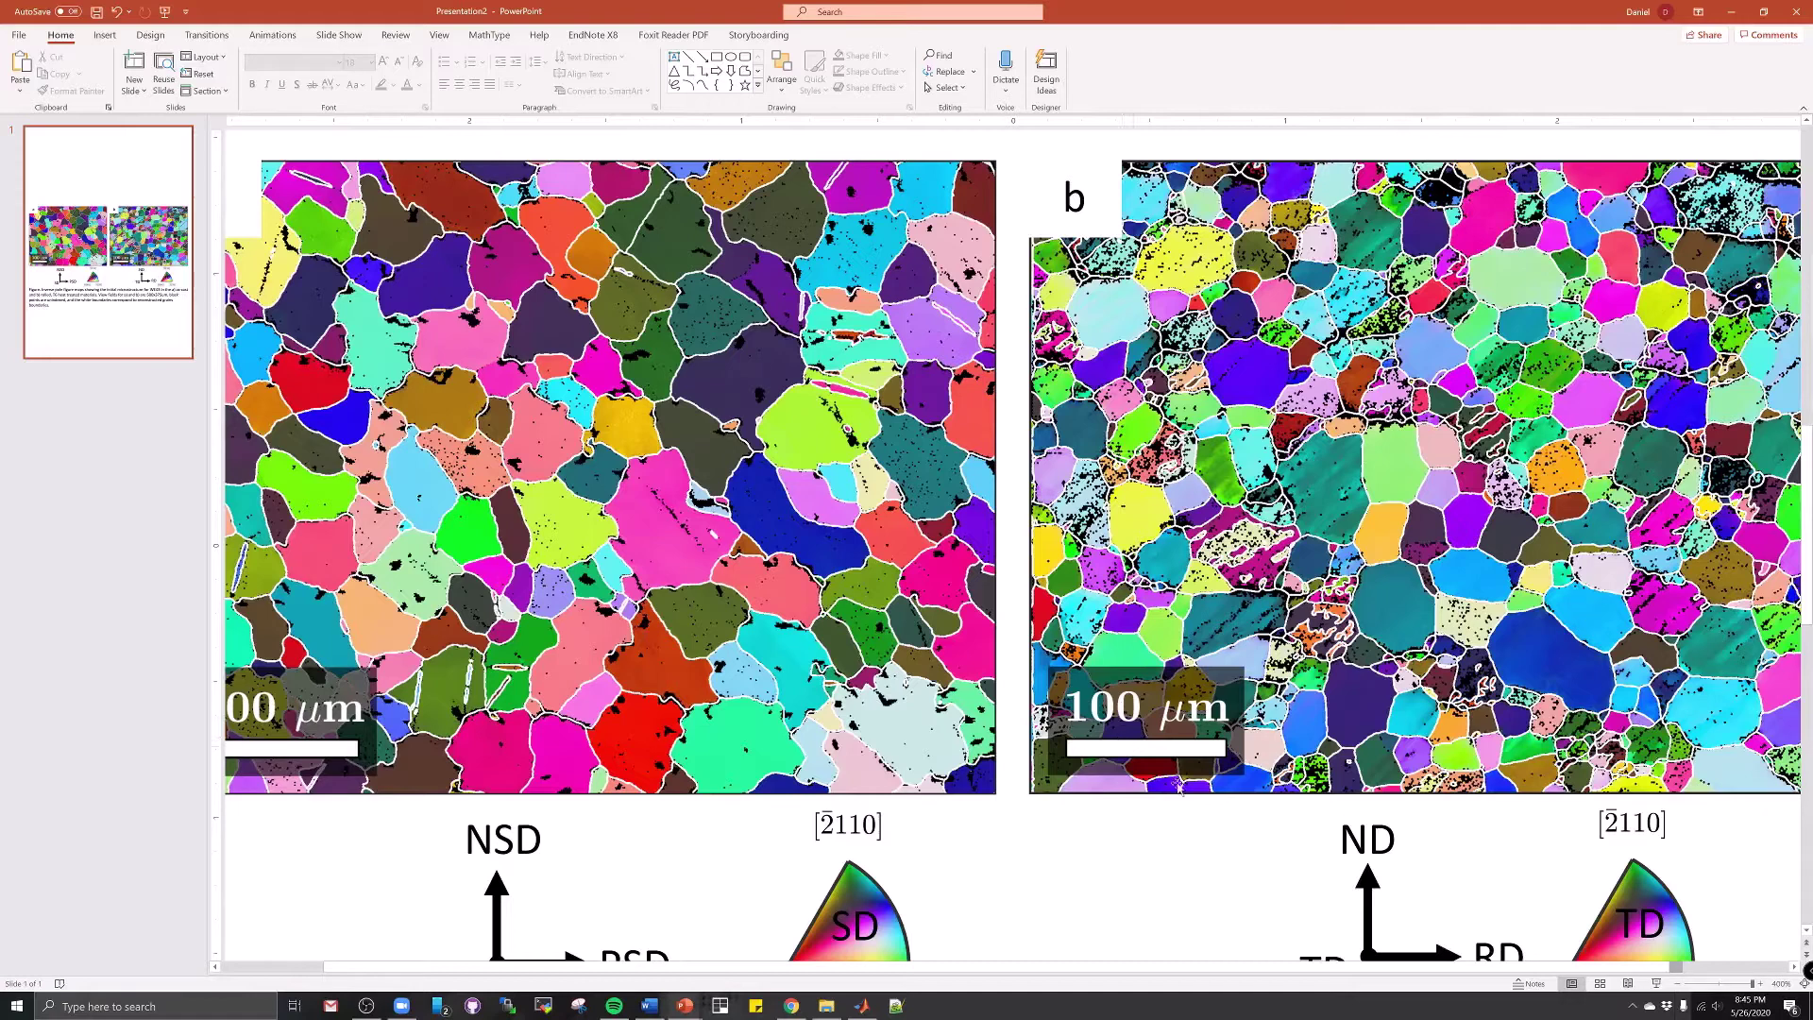
{"action": "scroll", "coordinate": [1633, 820], "scroll_direction": "down", "scroll_amount": 2}
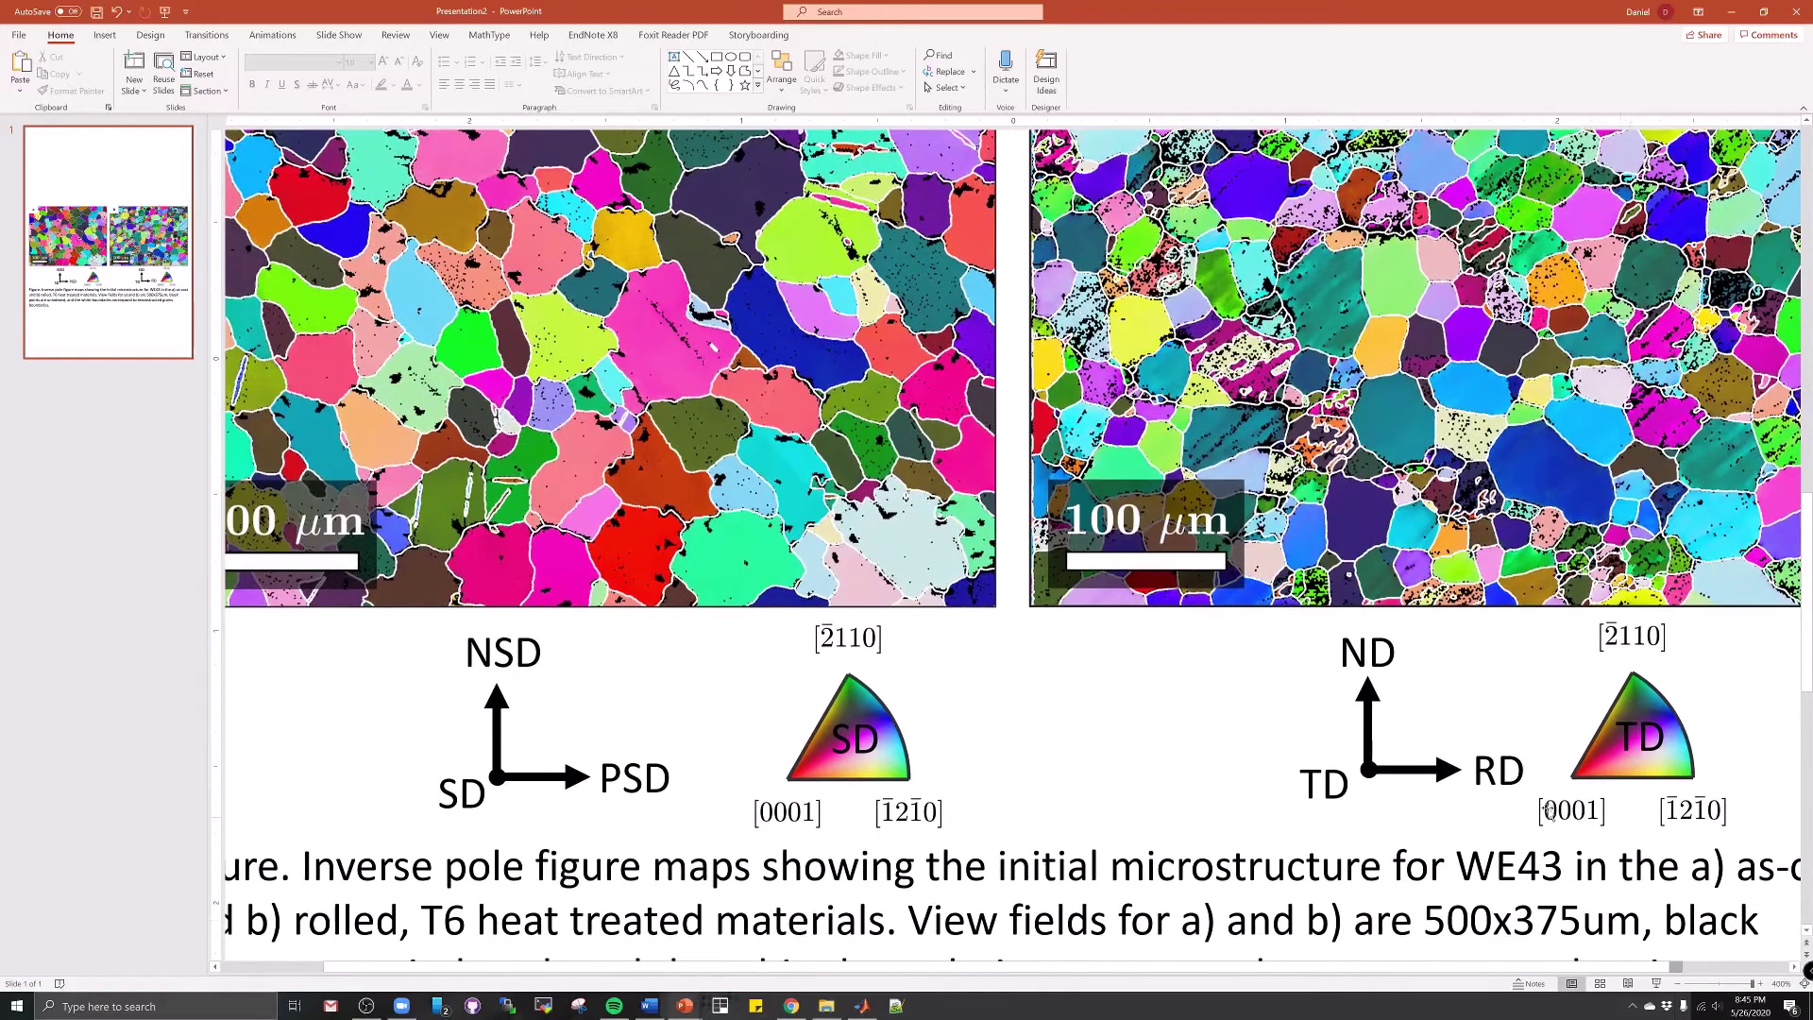
{"action": "left_click", "coordinate": [1549, 813]}
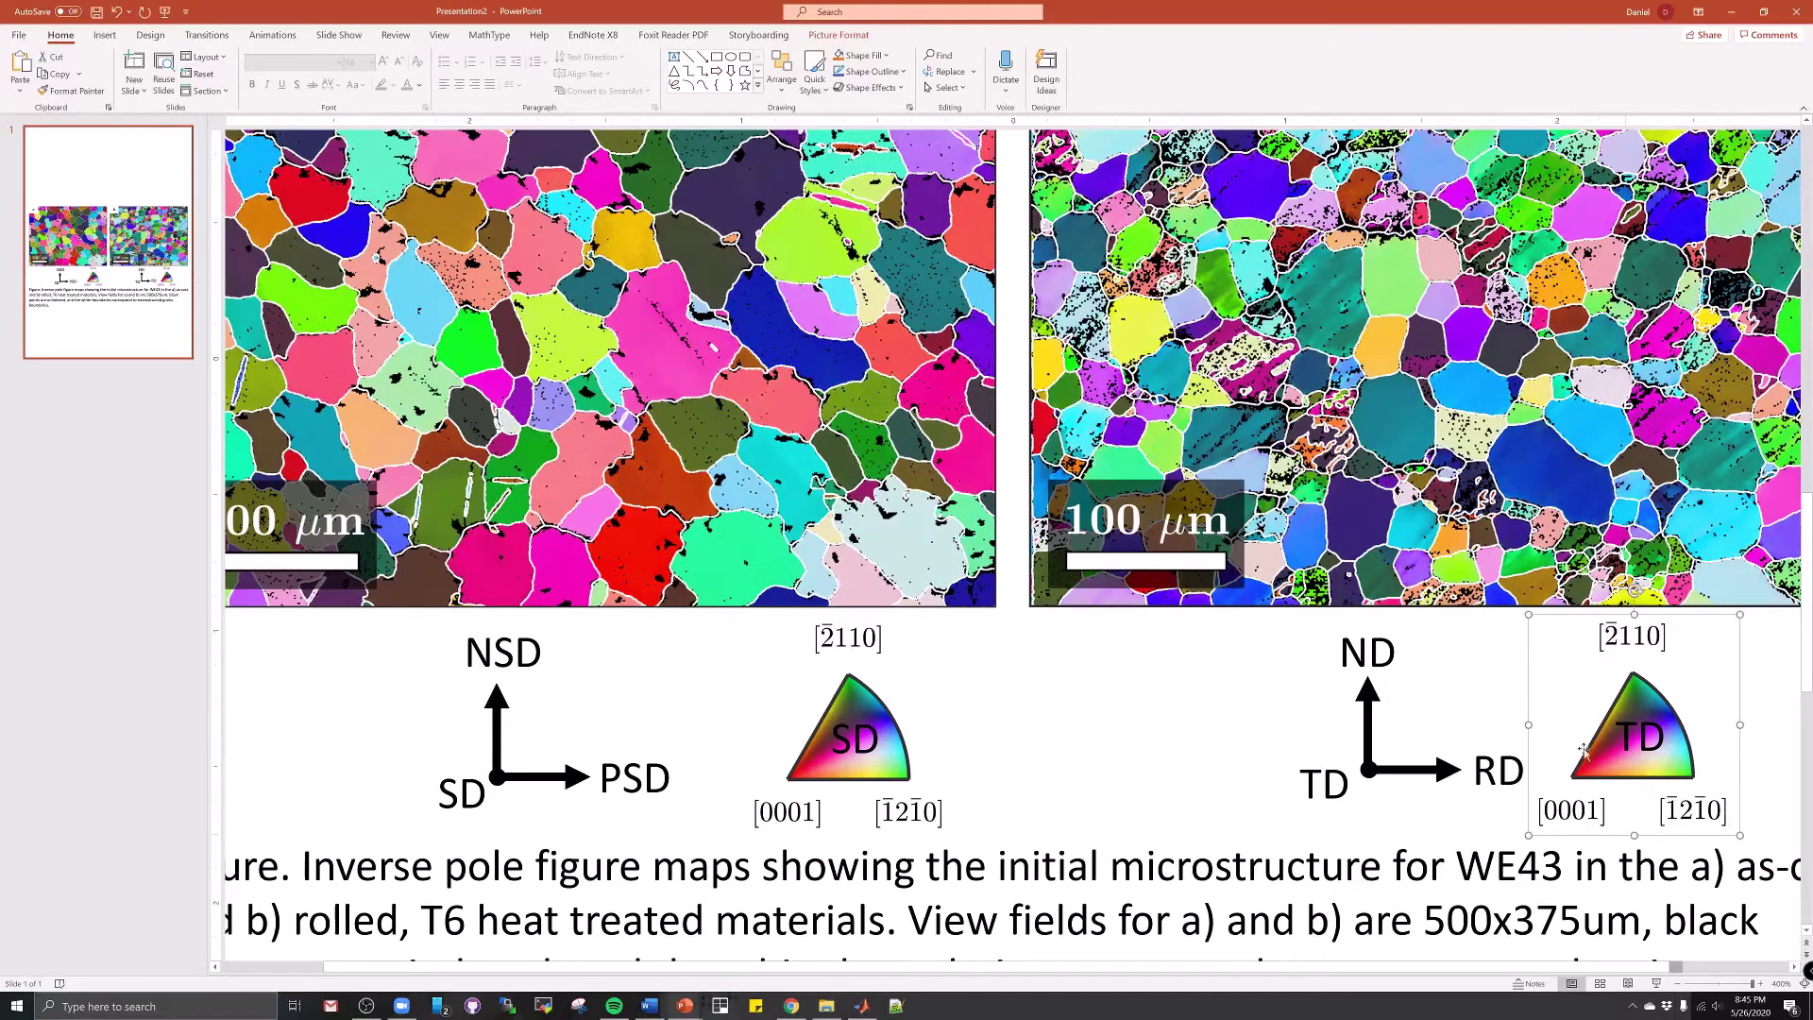
{"action": "scroll", "coordinate": [754, 768], "scroll_direction": "down", "scroll_amount": 5}
{"action": "scroll", "coordinate": [755, 768], "scroll_direction": "down", "scroll_amount": 3}
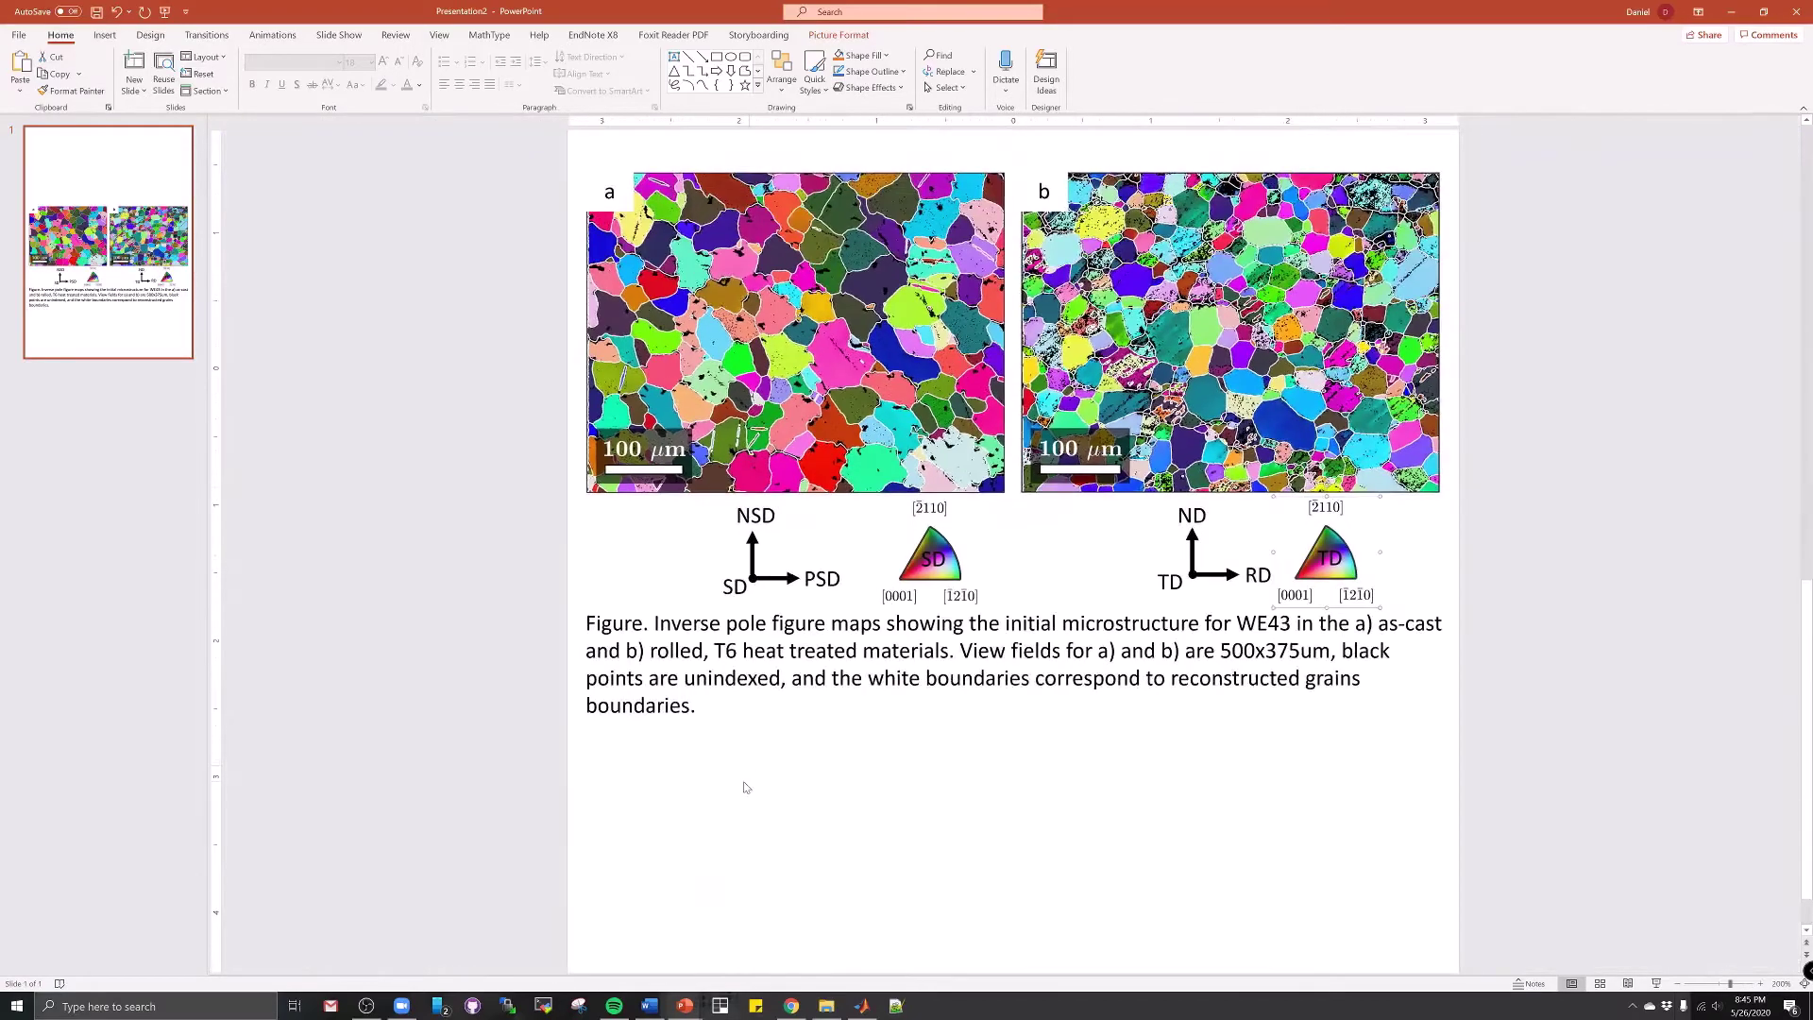
{"action": "scroll", "coordinate": [744, 780], "scroll_direction": "up", "scroll_amount": 2}
{"action": "scroll", "coordinate": [751, 790], "scroll_direction": "down", "scroll_amount": 5}
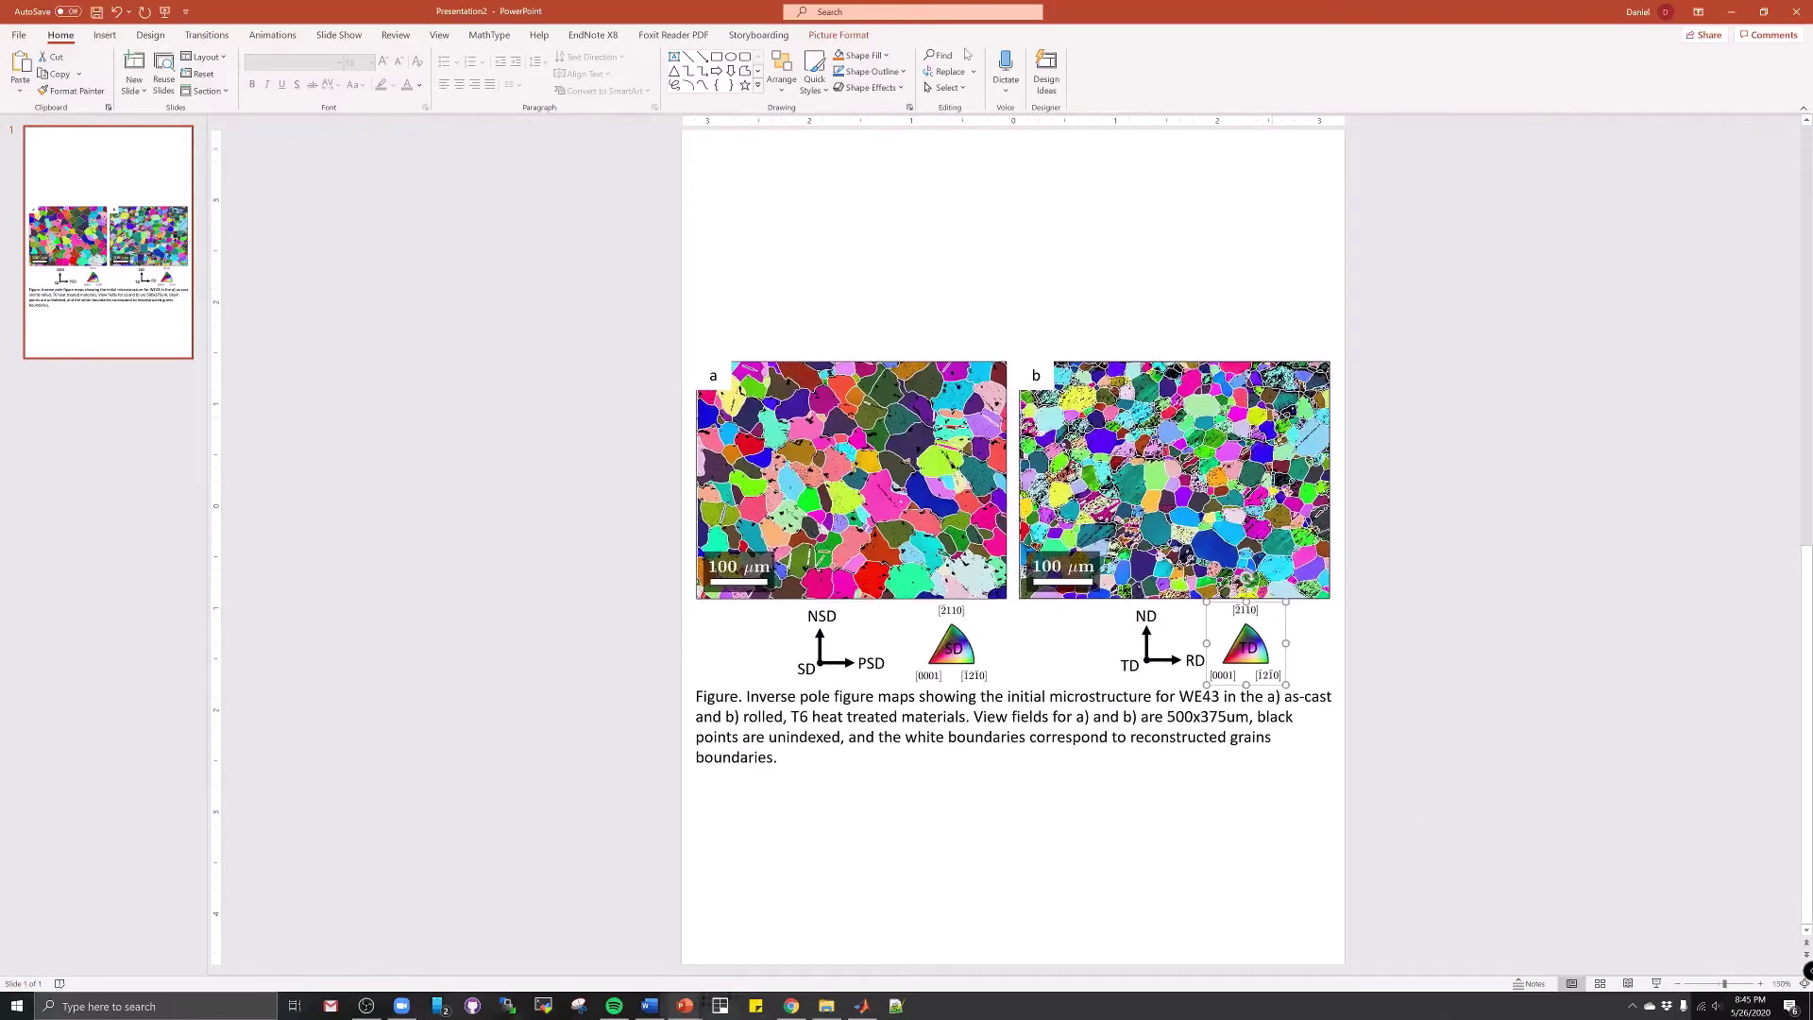
Save the presentation as Presentation2.pptx to the Desktop through the Save As dialog
{"action": "key", "text": "ctrl+s"}
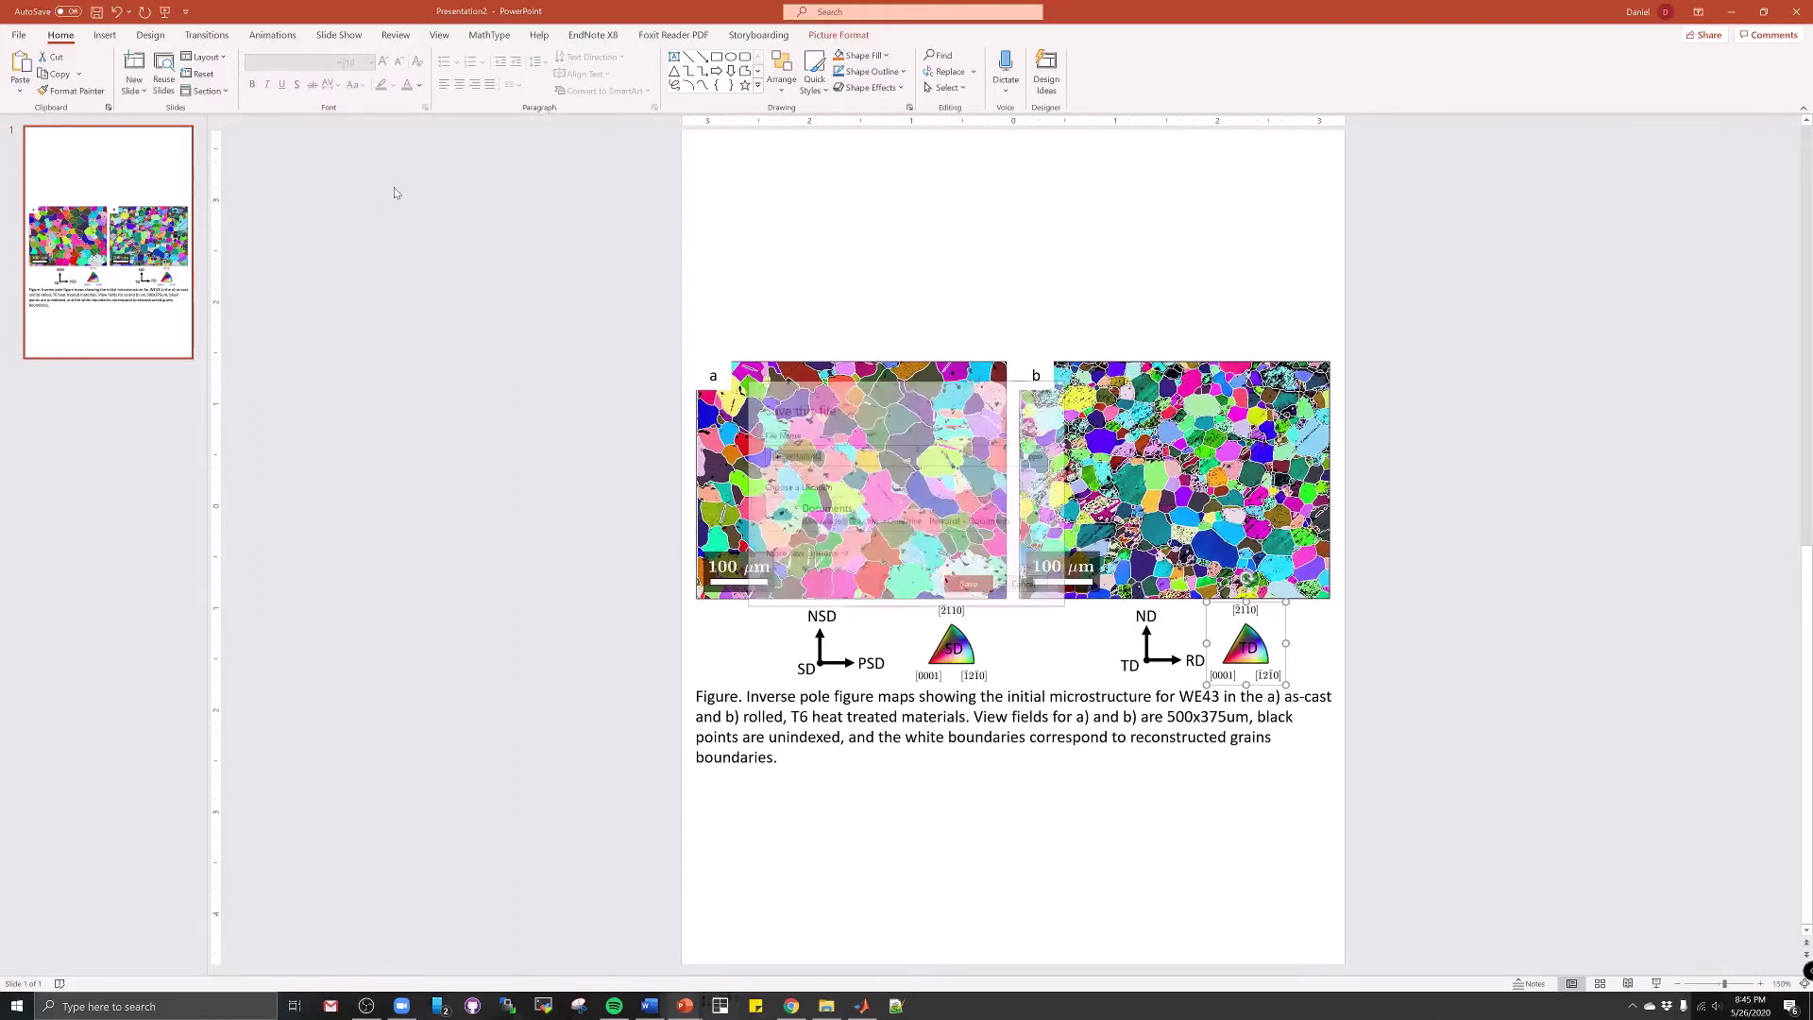
{"action": "left_click", "coordinate": [913, 514]}
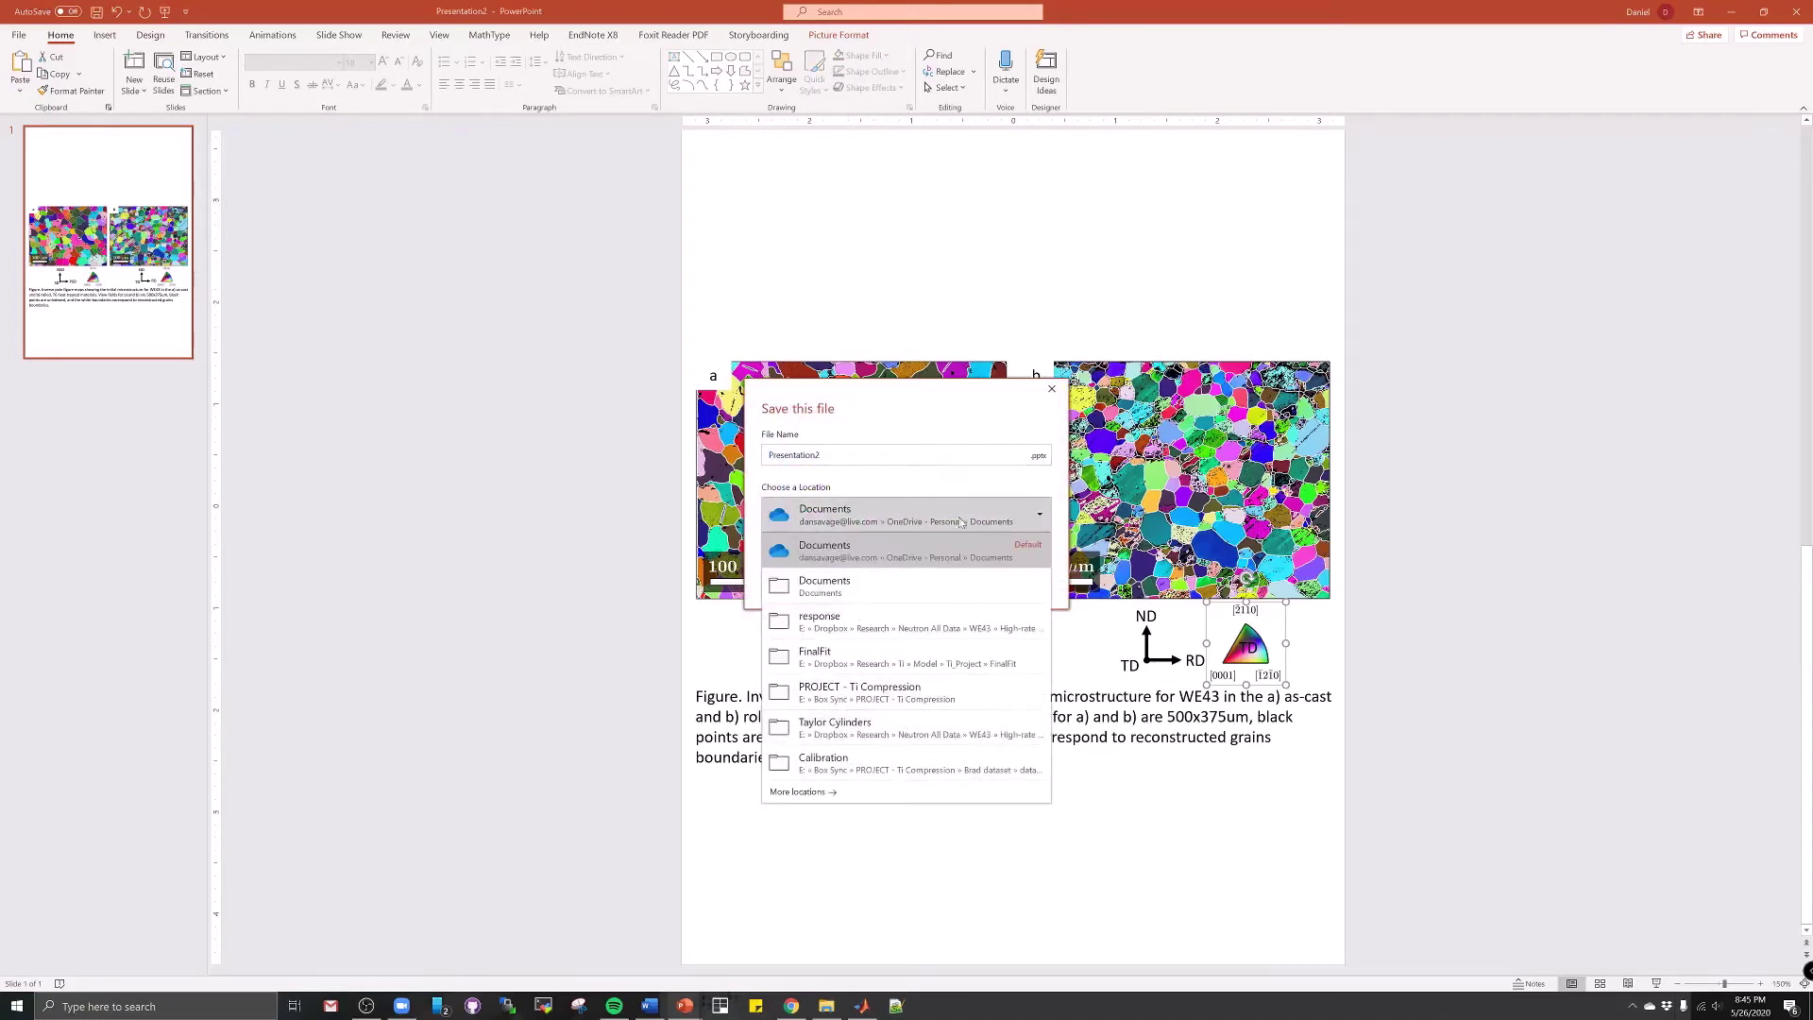
{"action": "left_click", "coordinate": [840, 587]}
{"action": "left_click", "coordinate": [830, 554]}
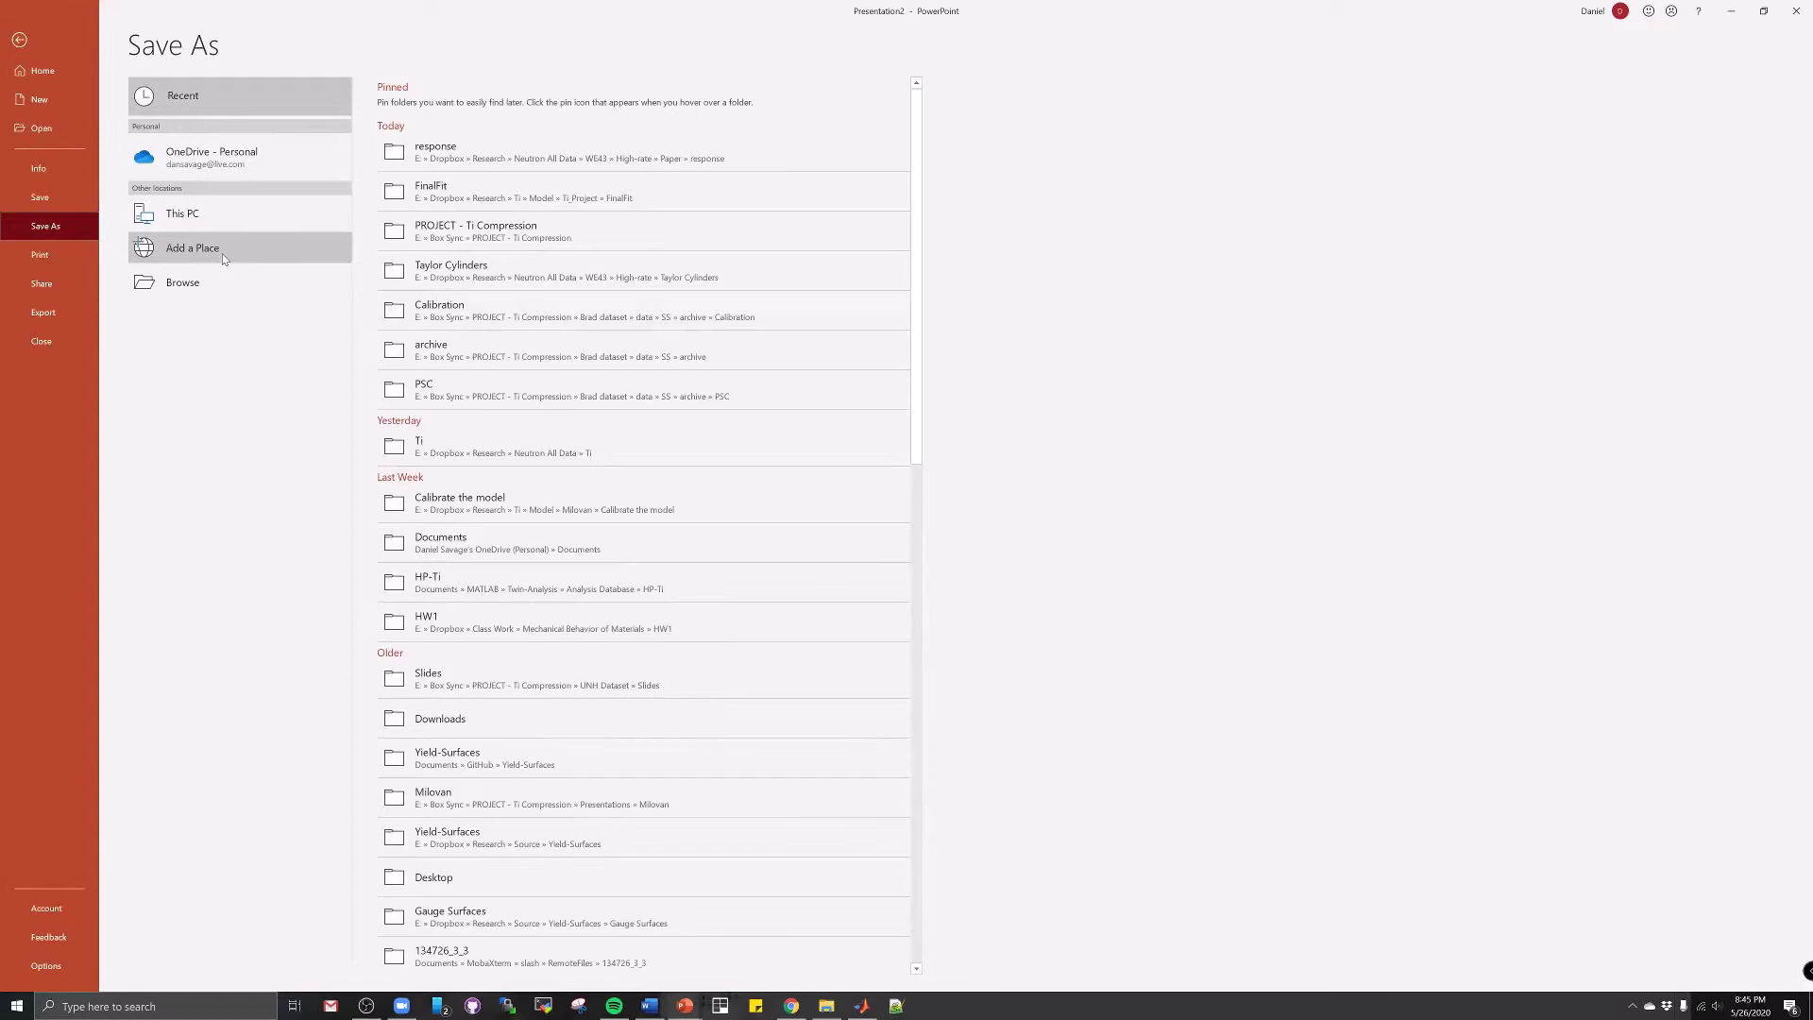
{"action": "left_click", "coordinate": [198, 282]}
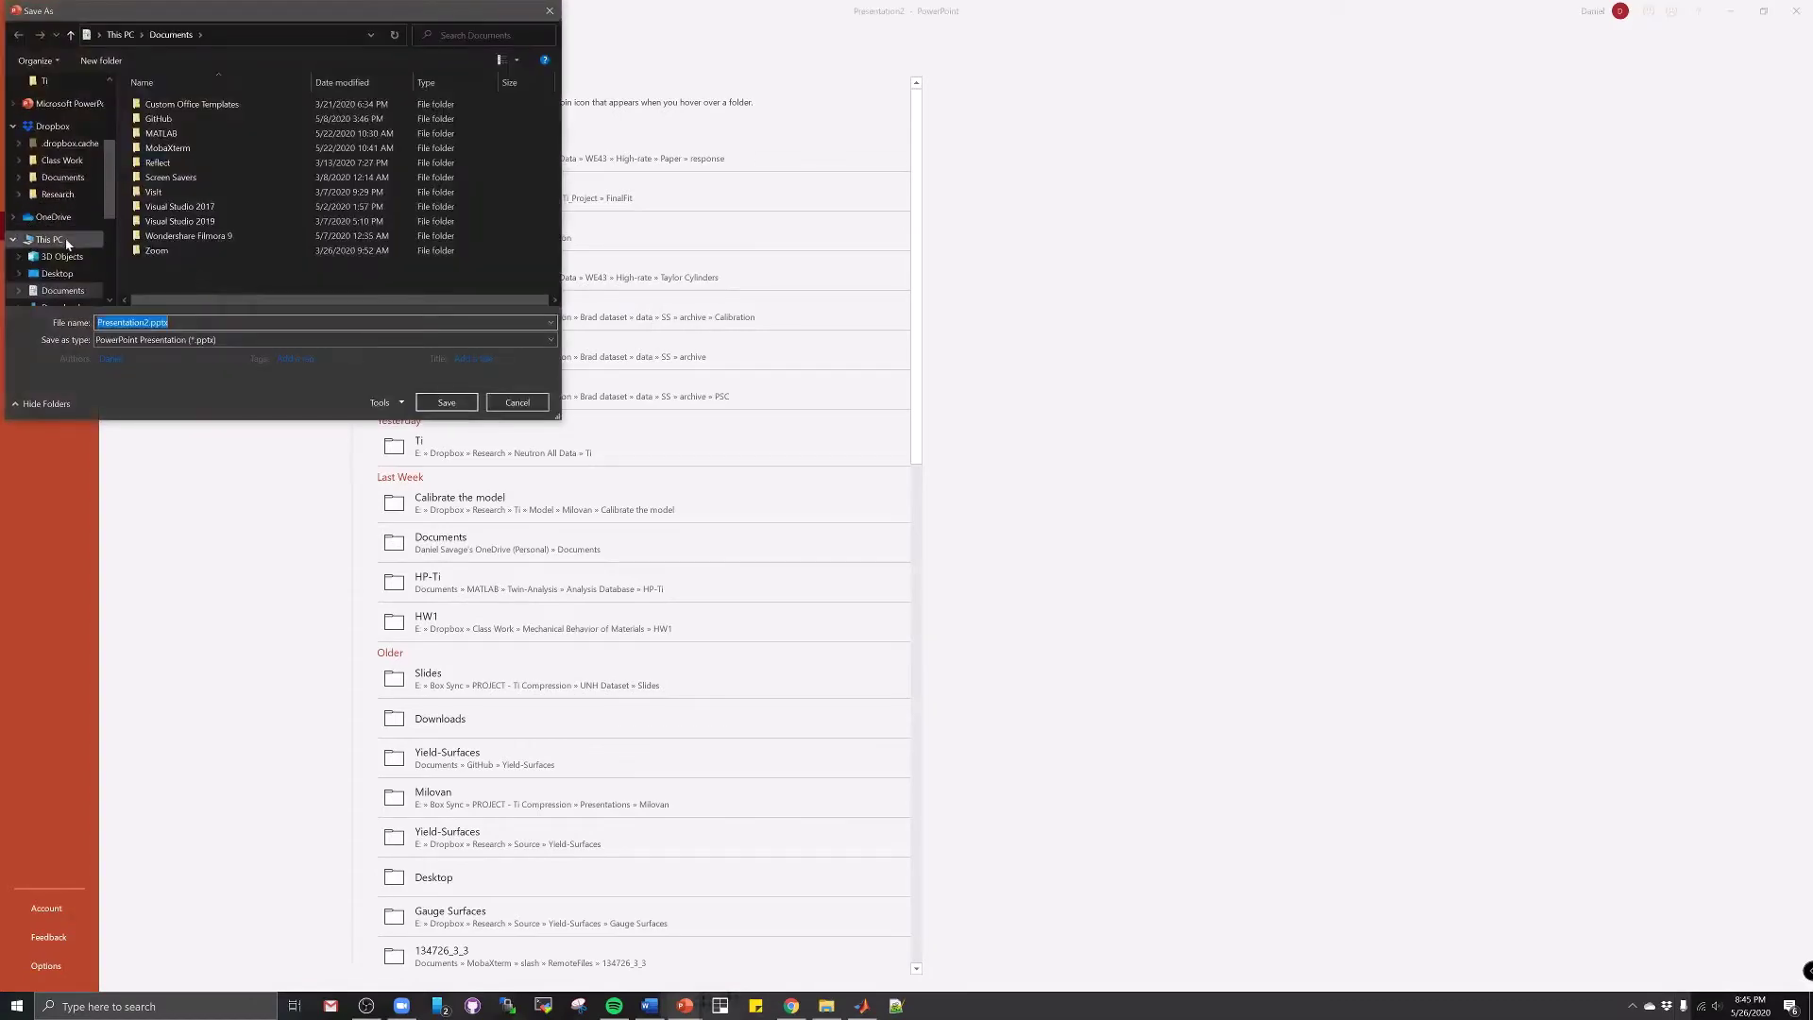
{"action": "left_click", "coordinate": [59, 276]}
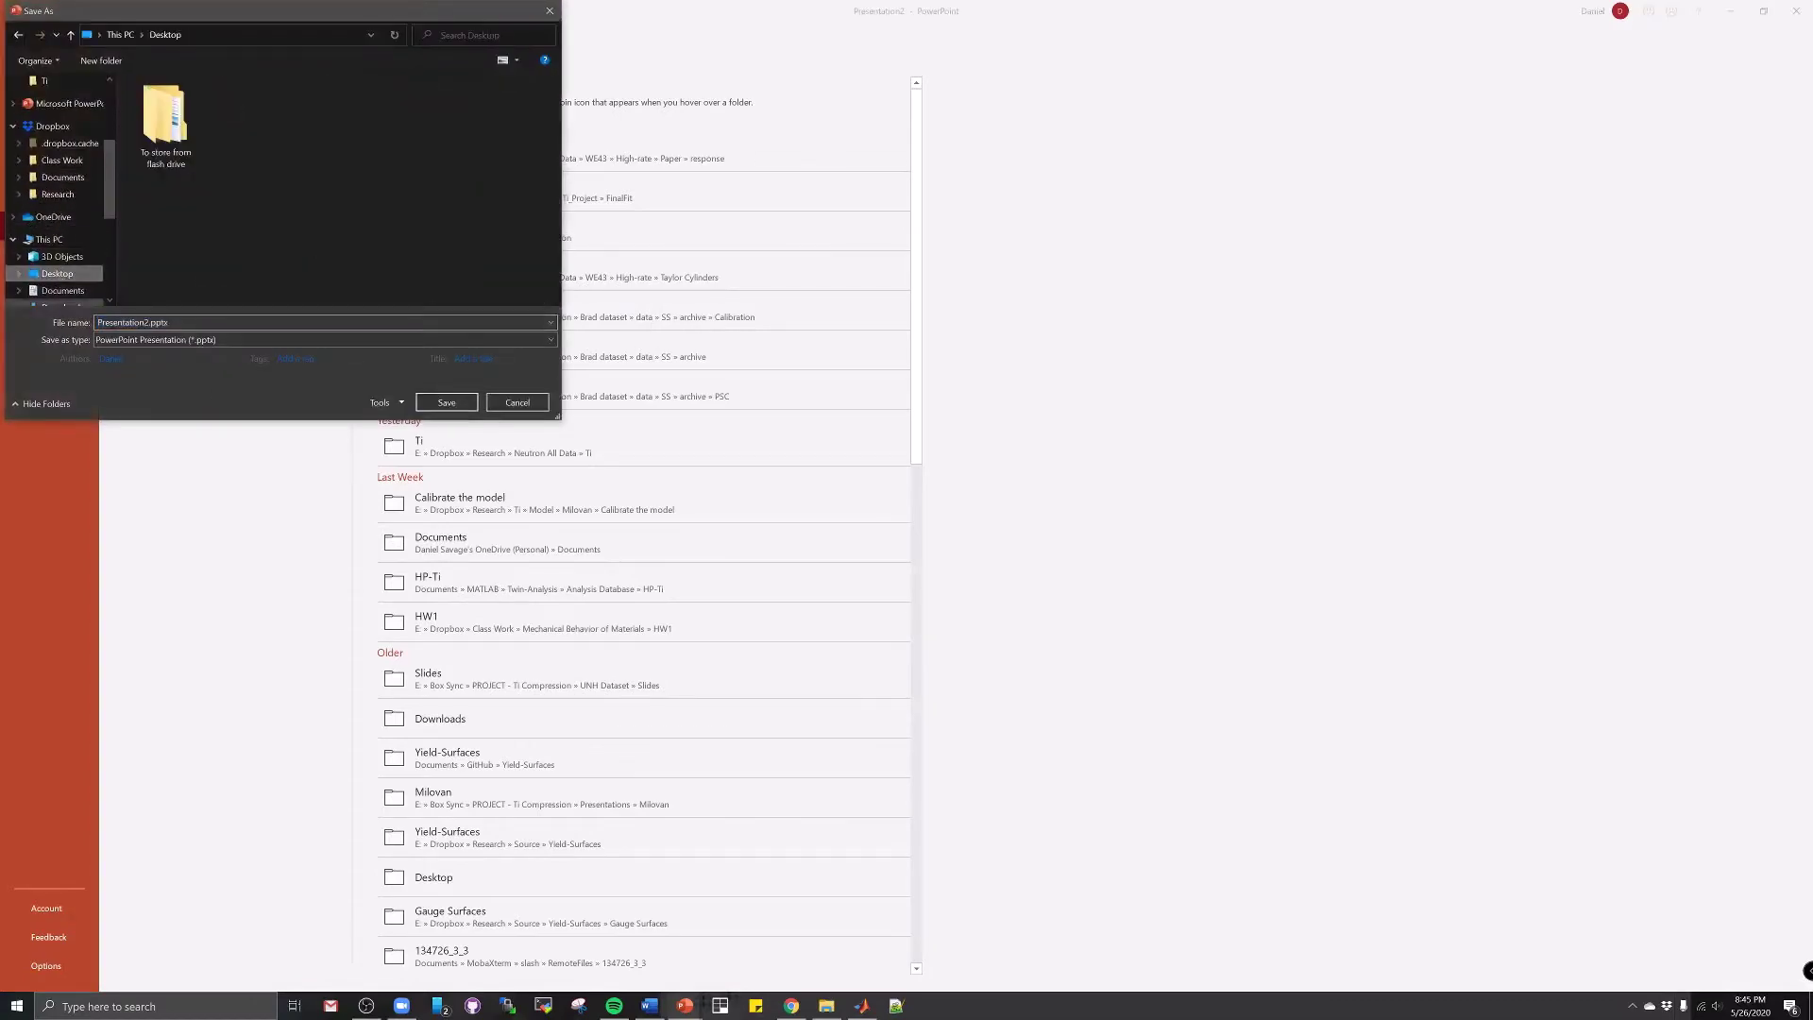
{"action": "left_click", "coordinate": [446, 402]}
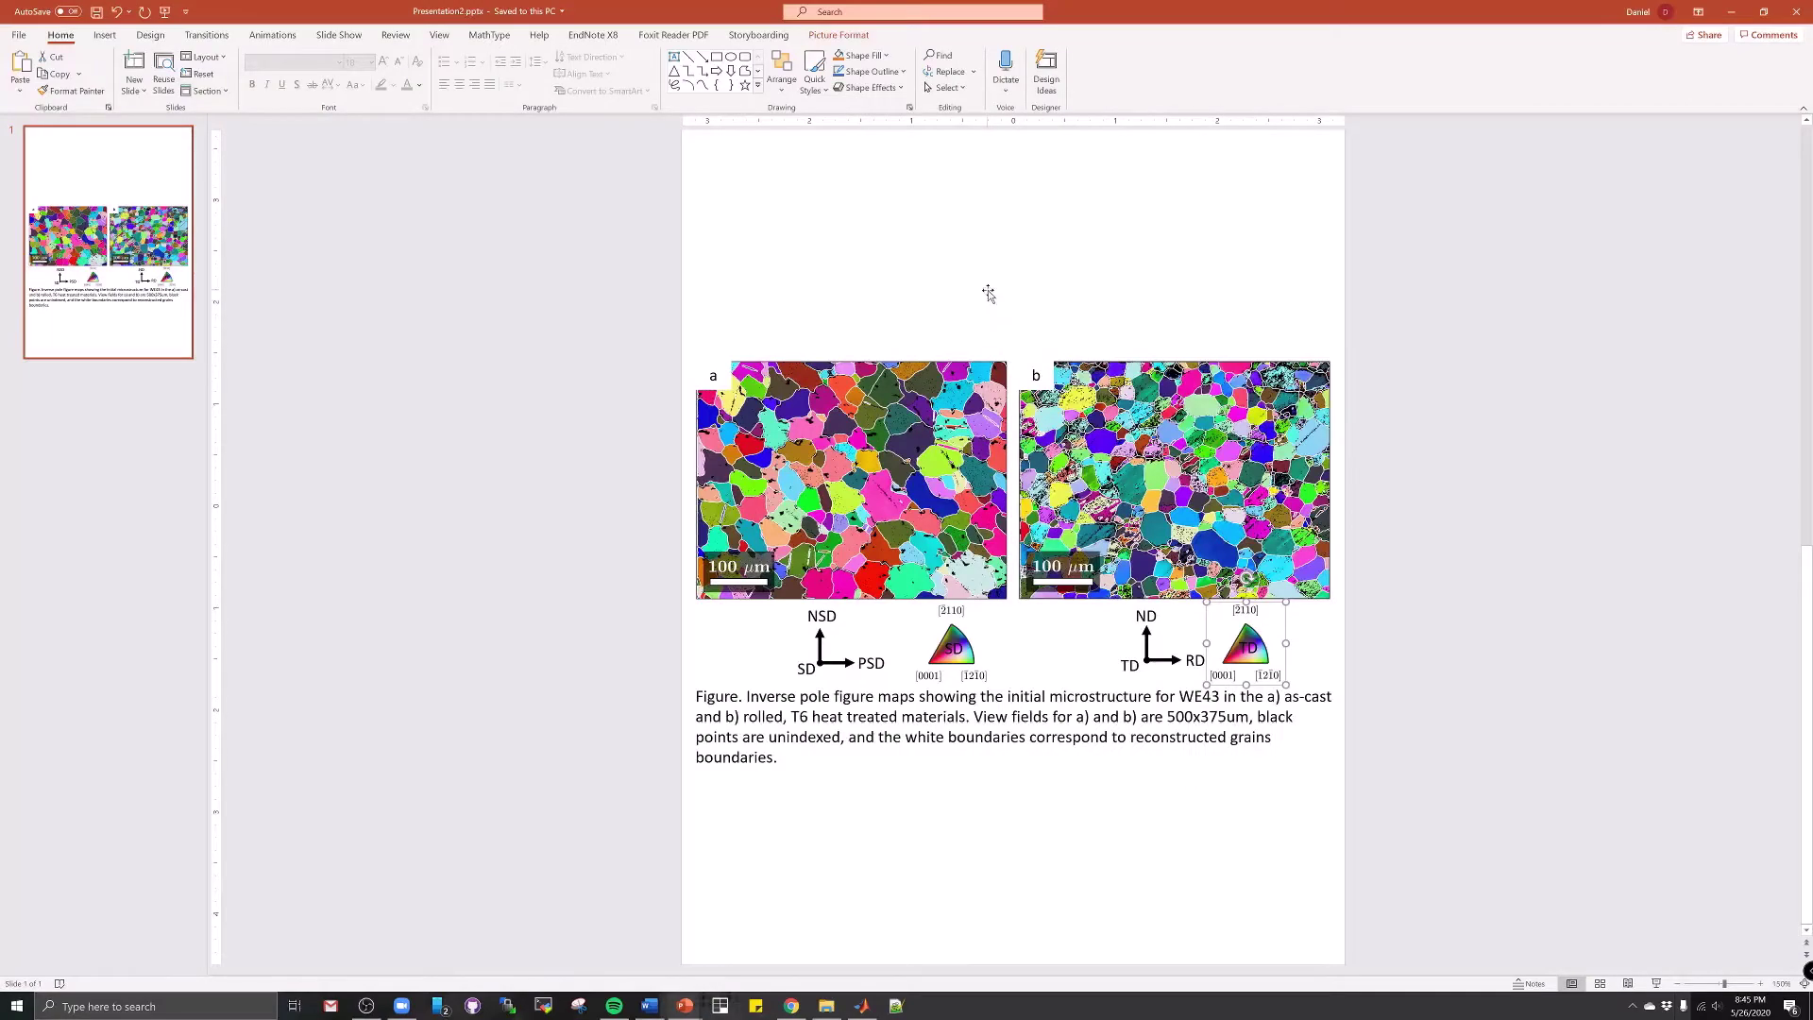
Rearrange the windows and delete the old exported TIFF, HIPPO and Test_export files from the desktop
{"action": "left_click_drag", "start_coordinate": [1411, 12], "coordinate": [1070, 40]}
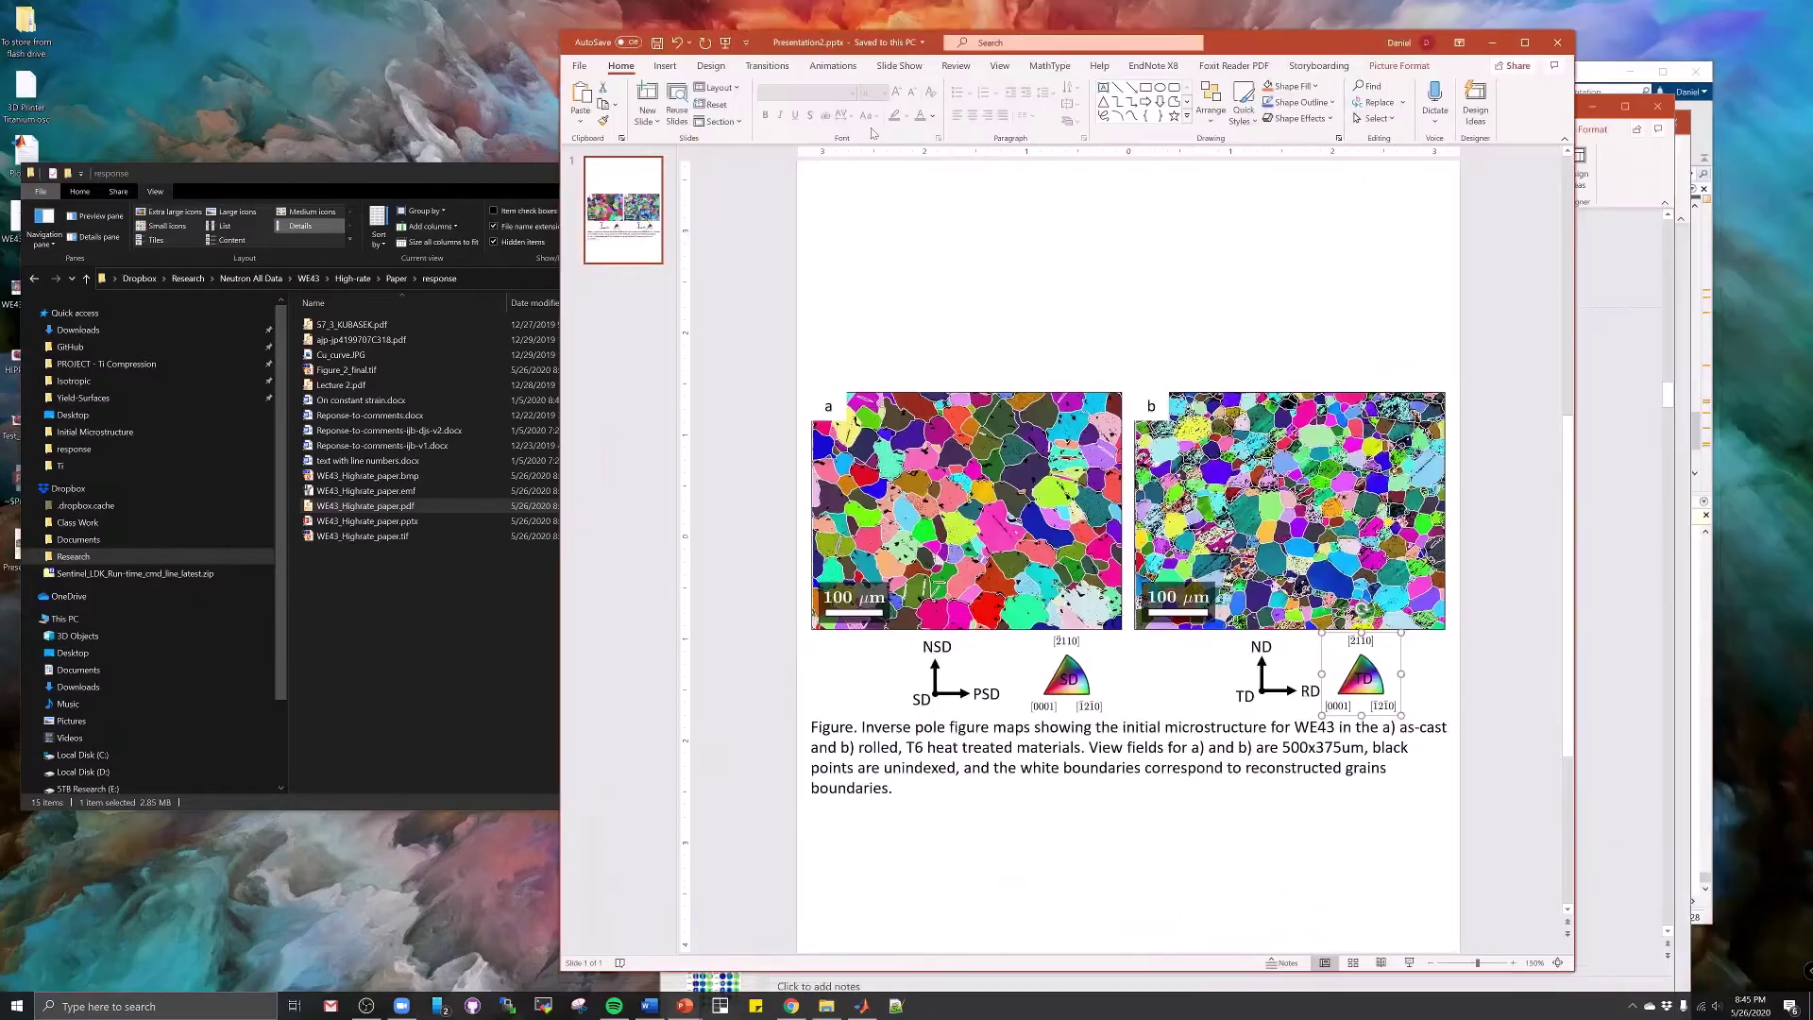
{"action": "left_click_drag", "start_coordinate": [428, 171], "coordinate": [508, 219]}
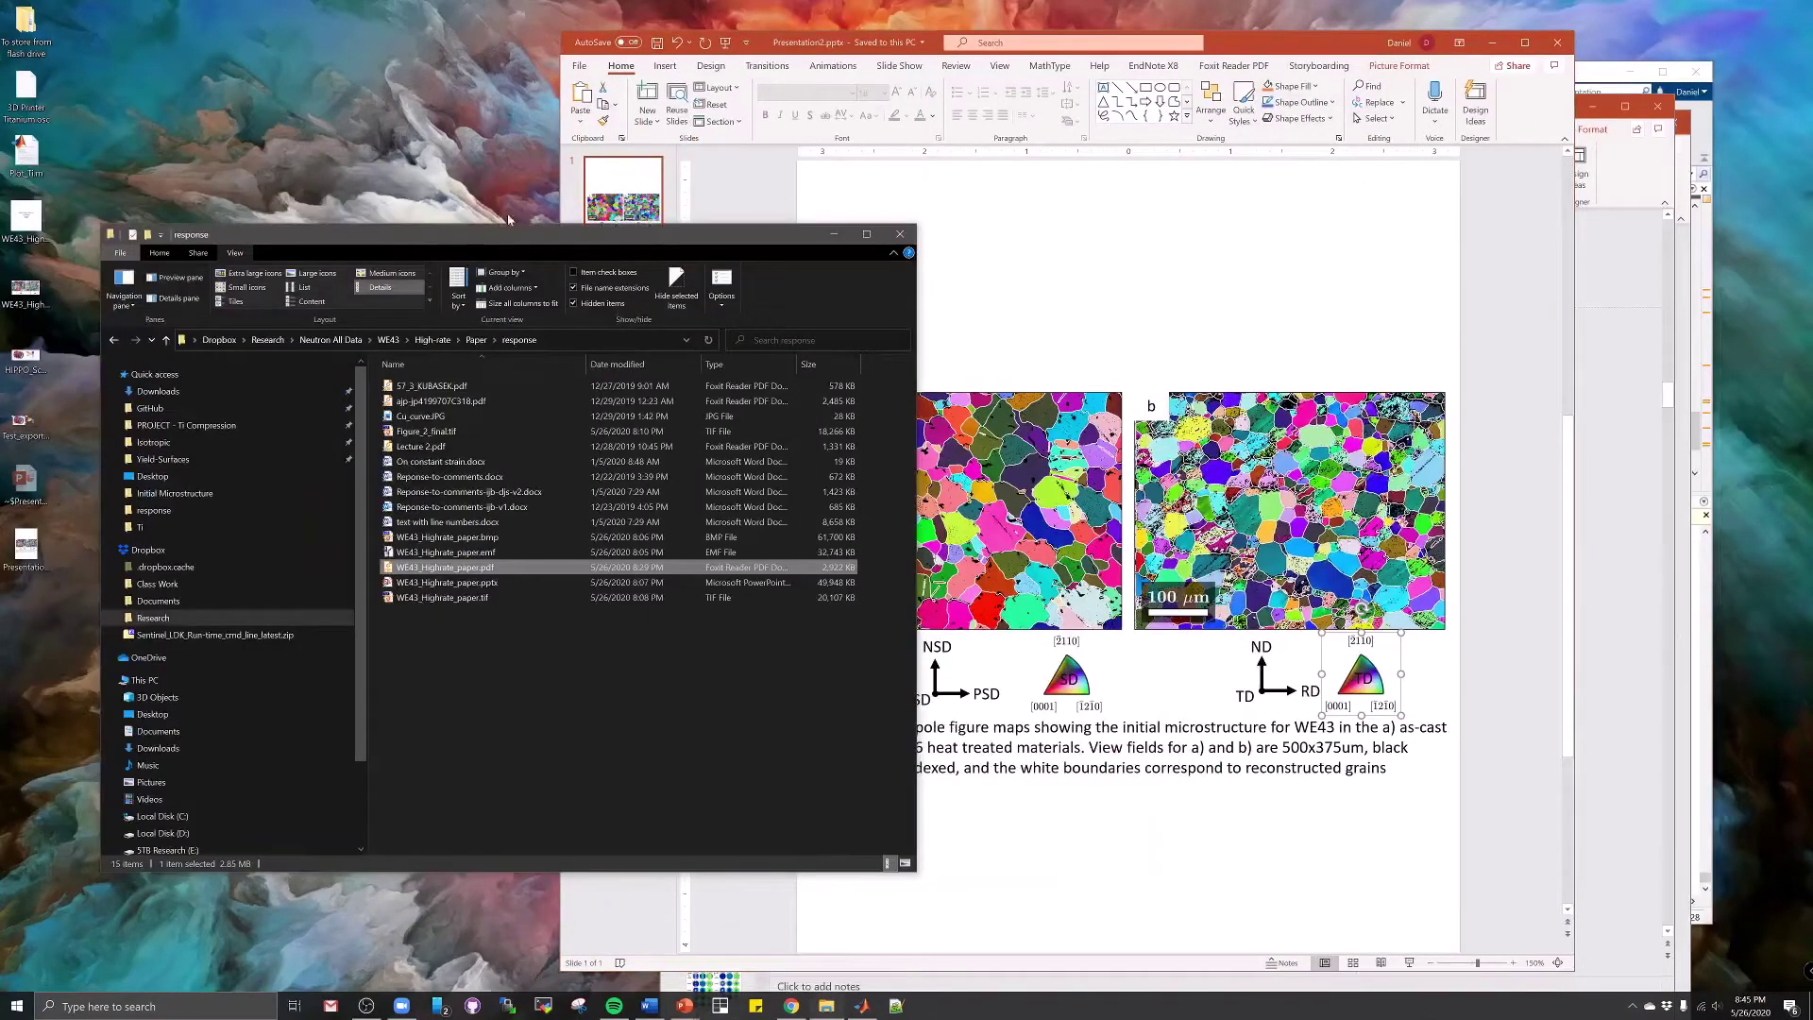
{"action": "left_click", "coordinate": [834, 234]}
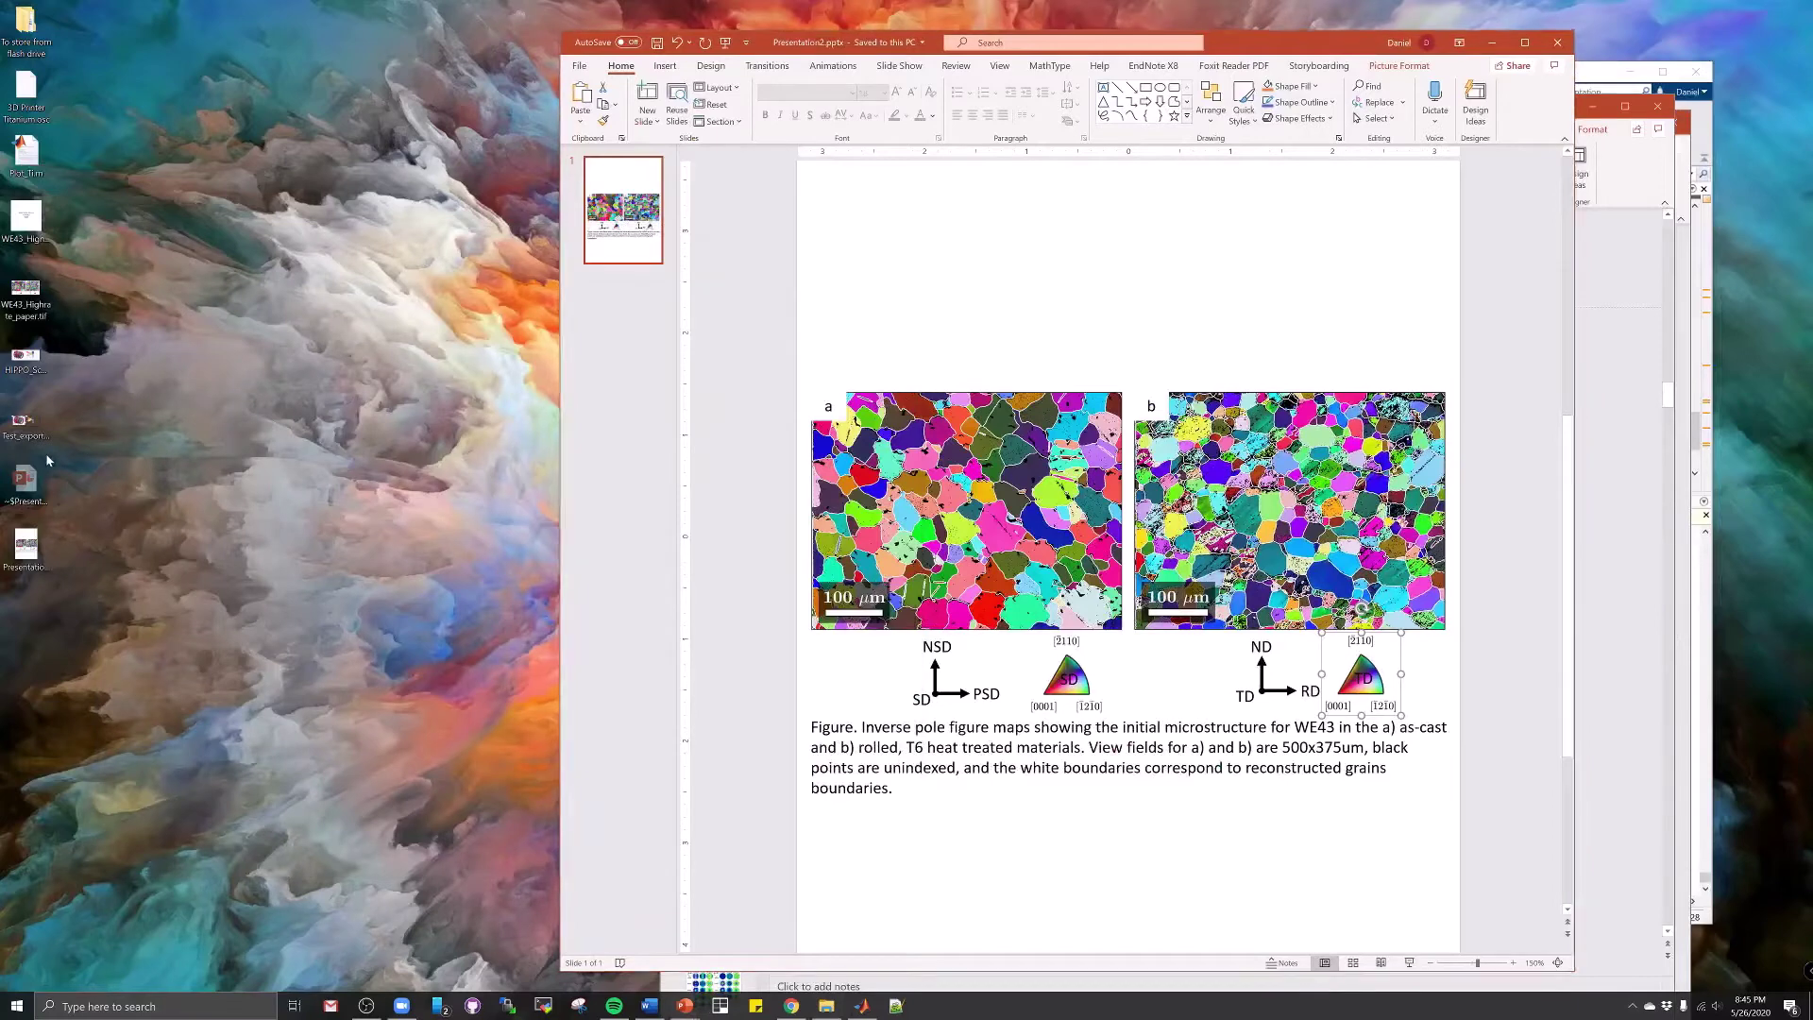
{"action": "left_click", "coordinate": [36, 423]}
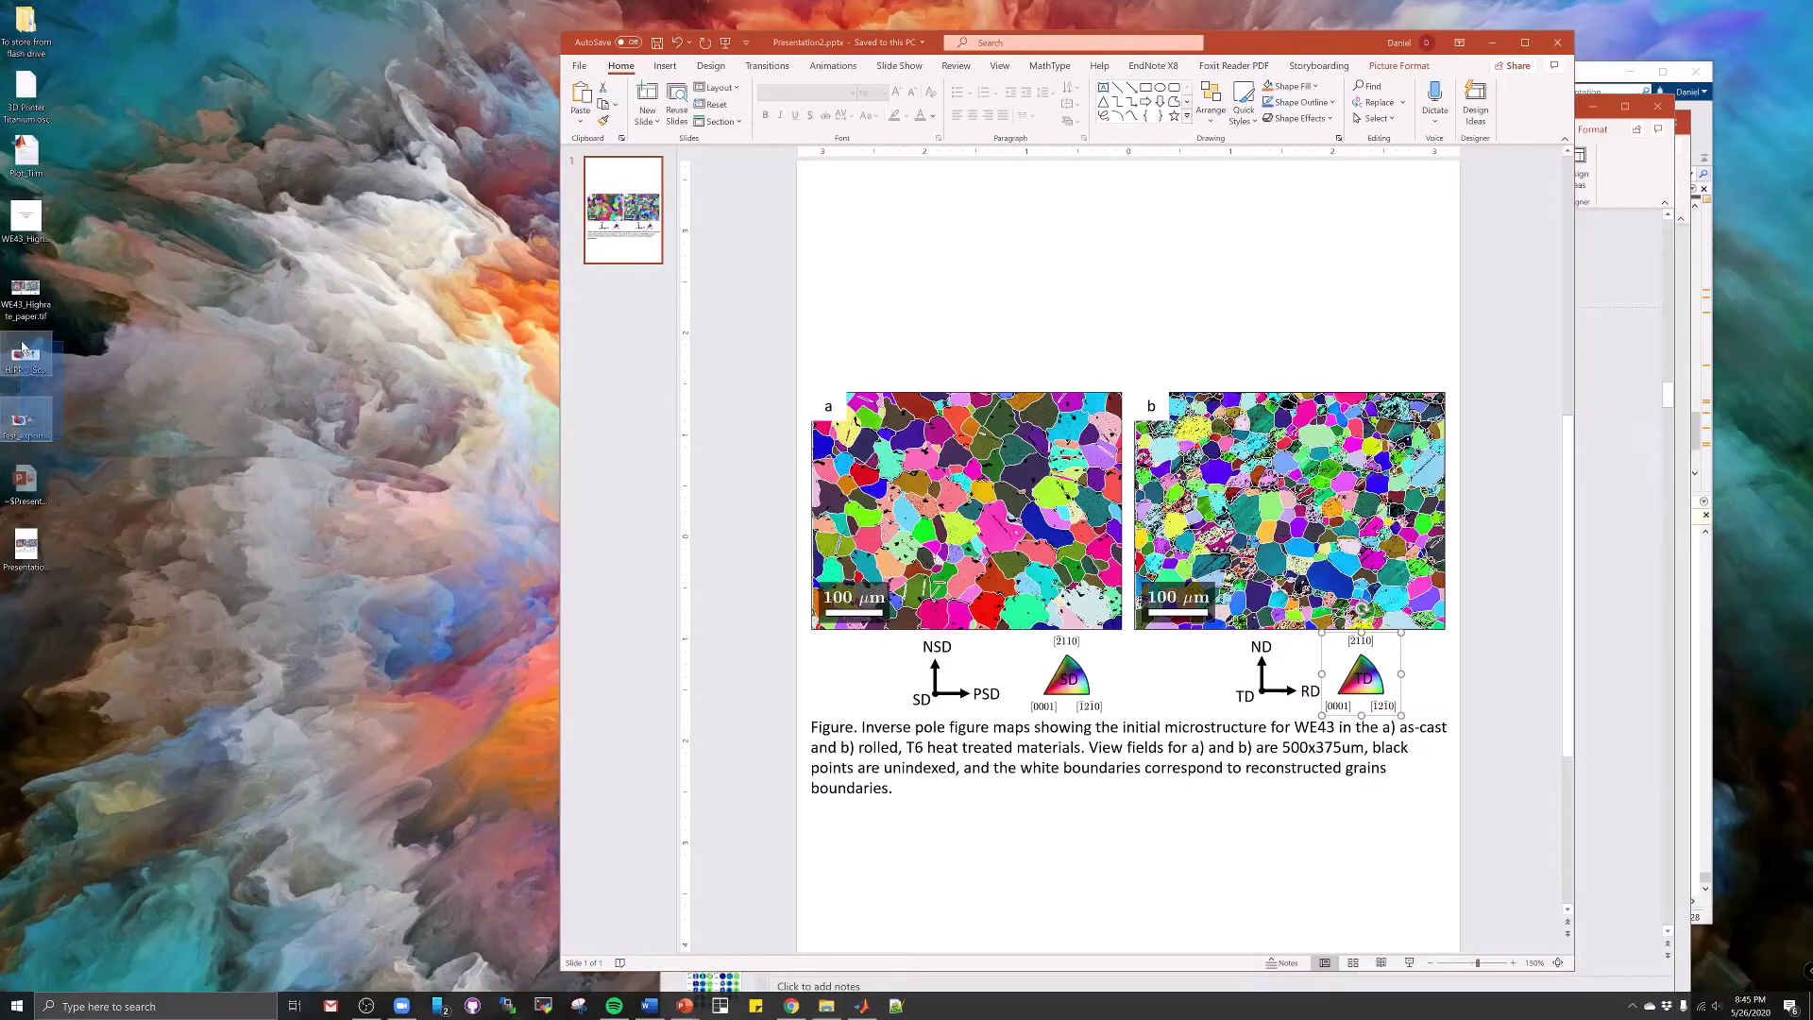
{"action": "left_click_drag", "start_coordinate": [21, 348], "coordinate": [3, 247]}
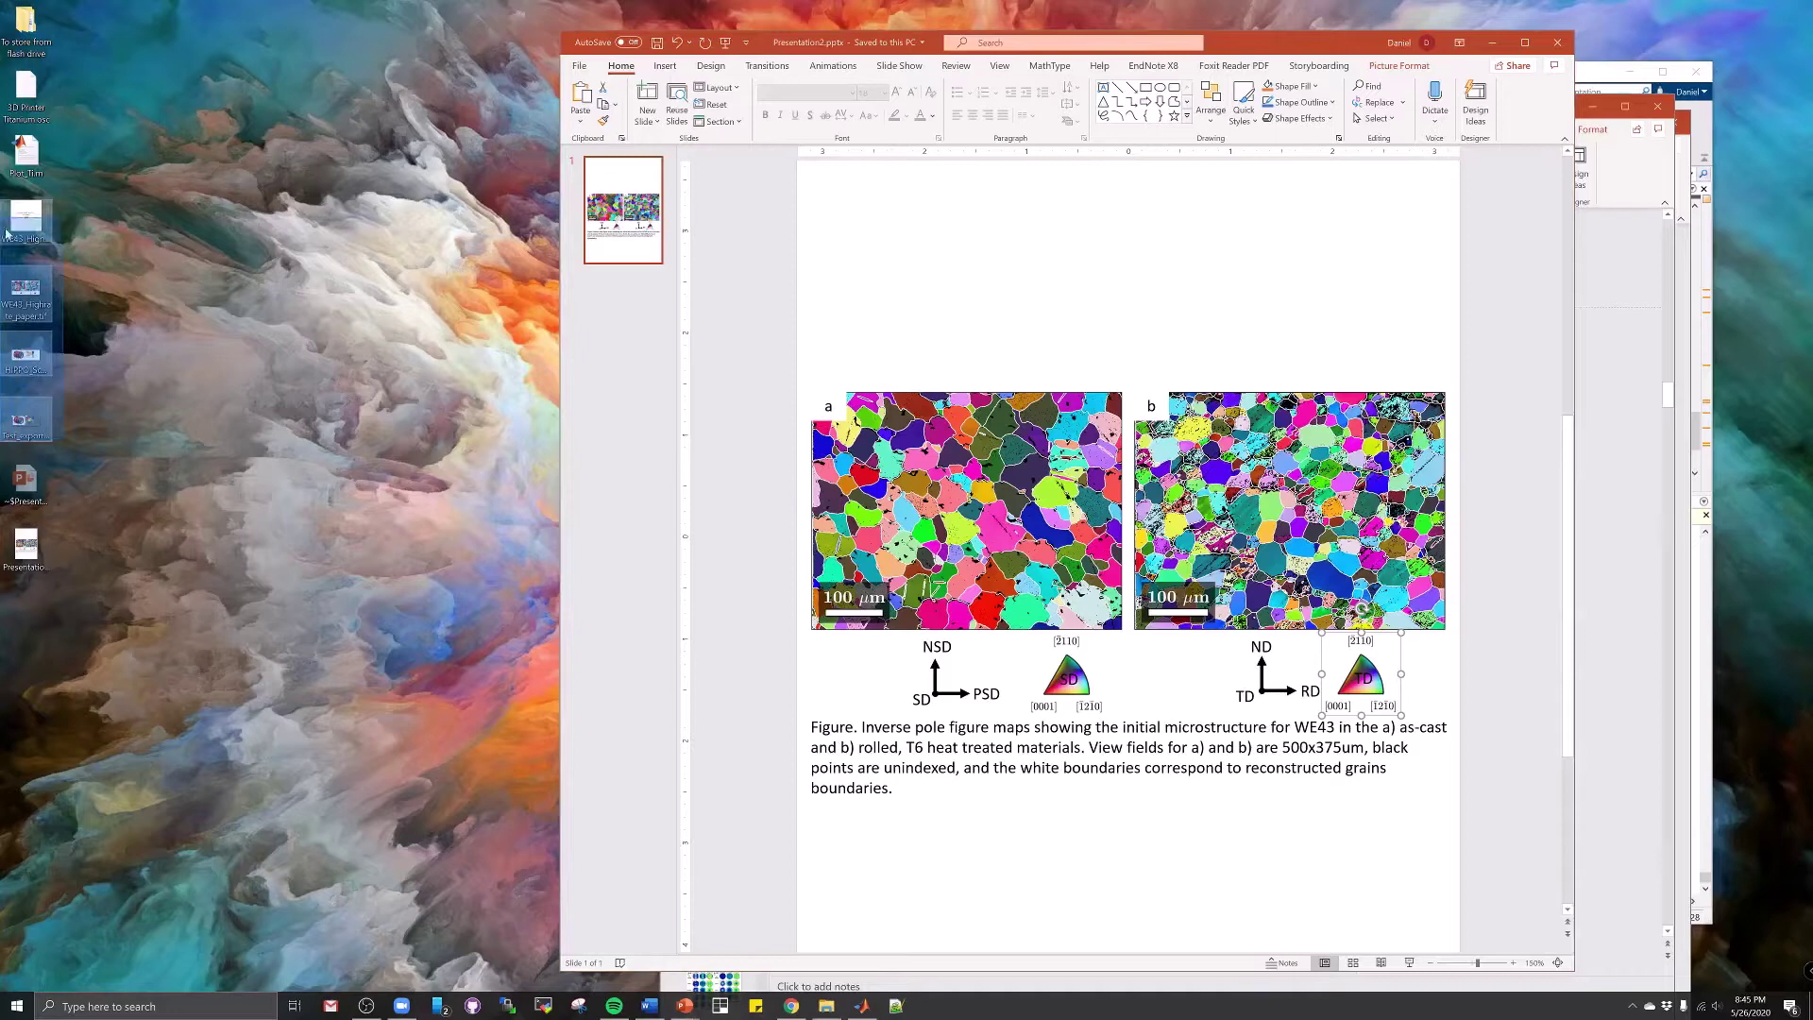
{"action": "key", "text": "Delete"}
Delete the WE43 PDF from the desktop and select the Presentation2.pptx icon
{"action": "double_click", "coordinate": [28, 227]}
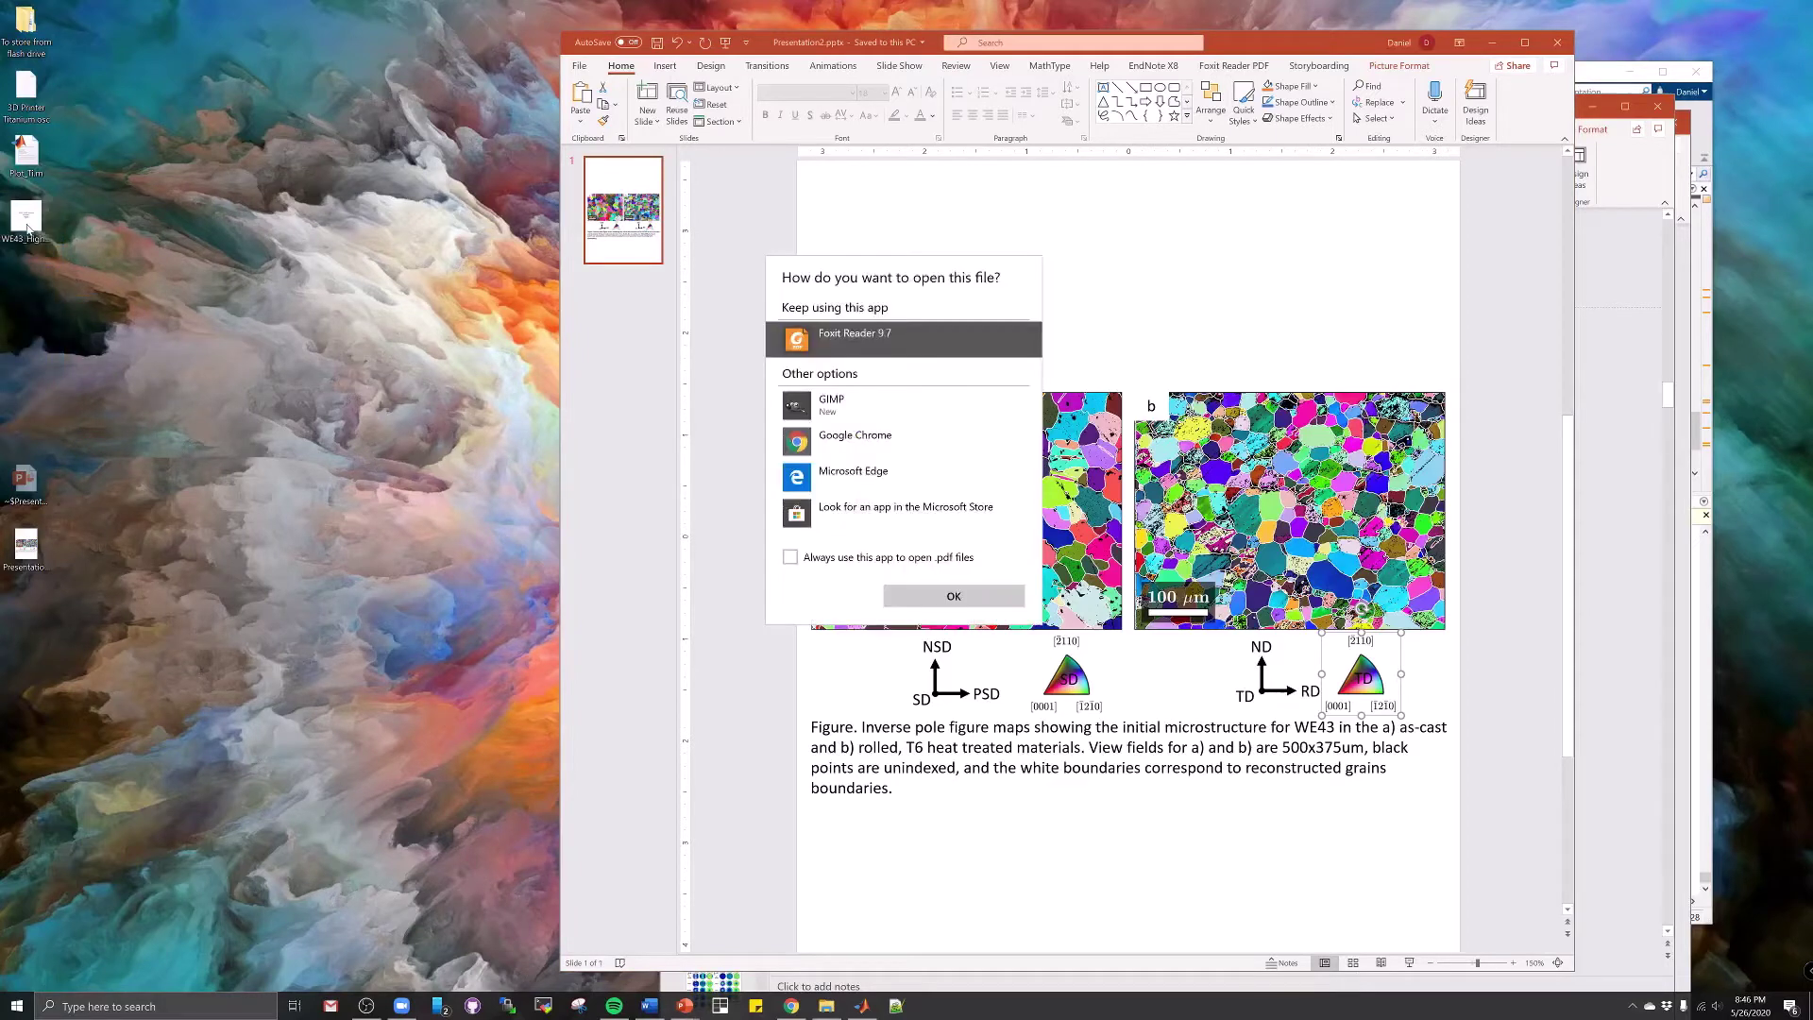
{"action": "left_click", "coordinate": [317, 502]}
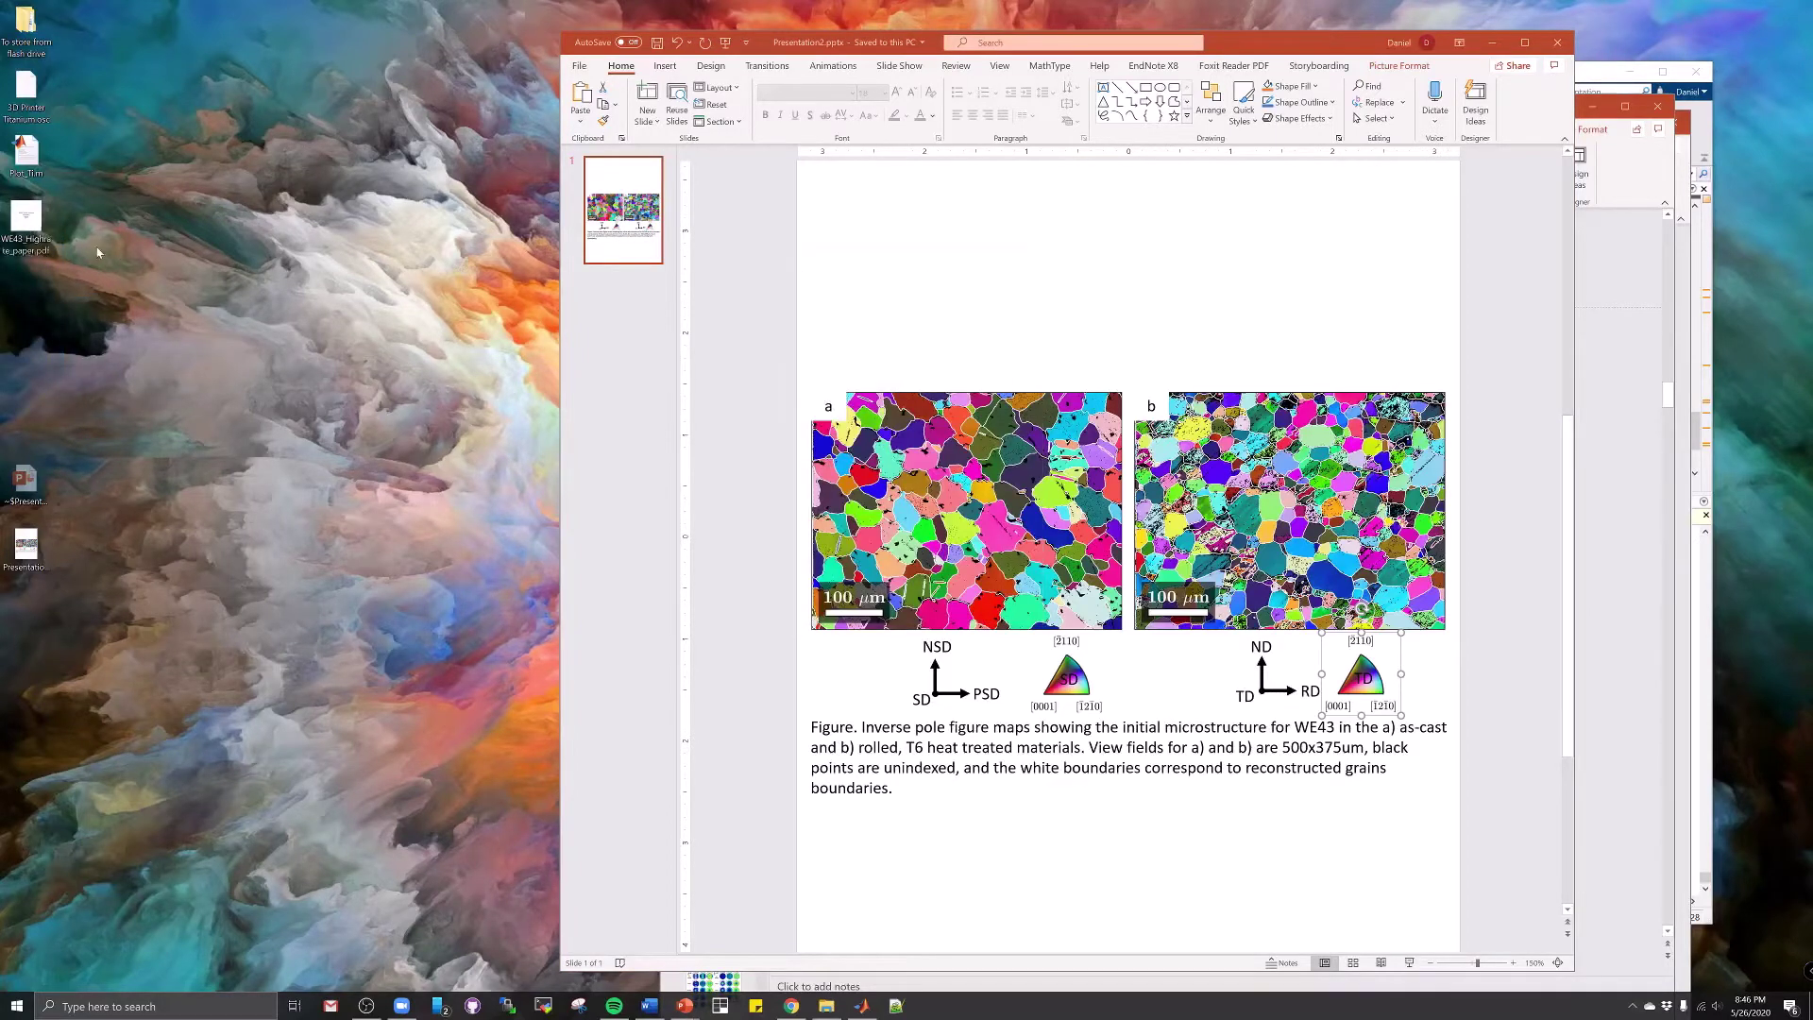
{"action": "left_click", "coordinate": [26, 222]}
{"action": "key", "text": "Delete"}
{"action": "left_click", "coordinate": [28, 547]}
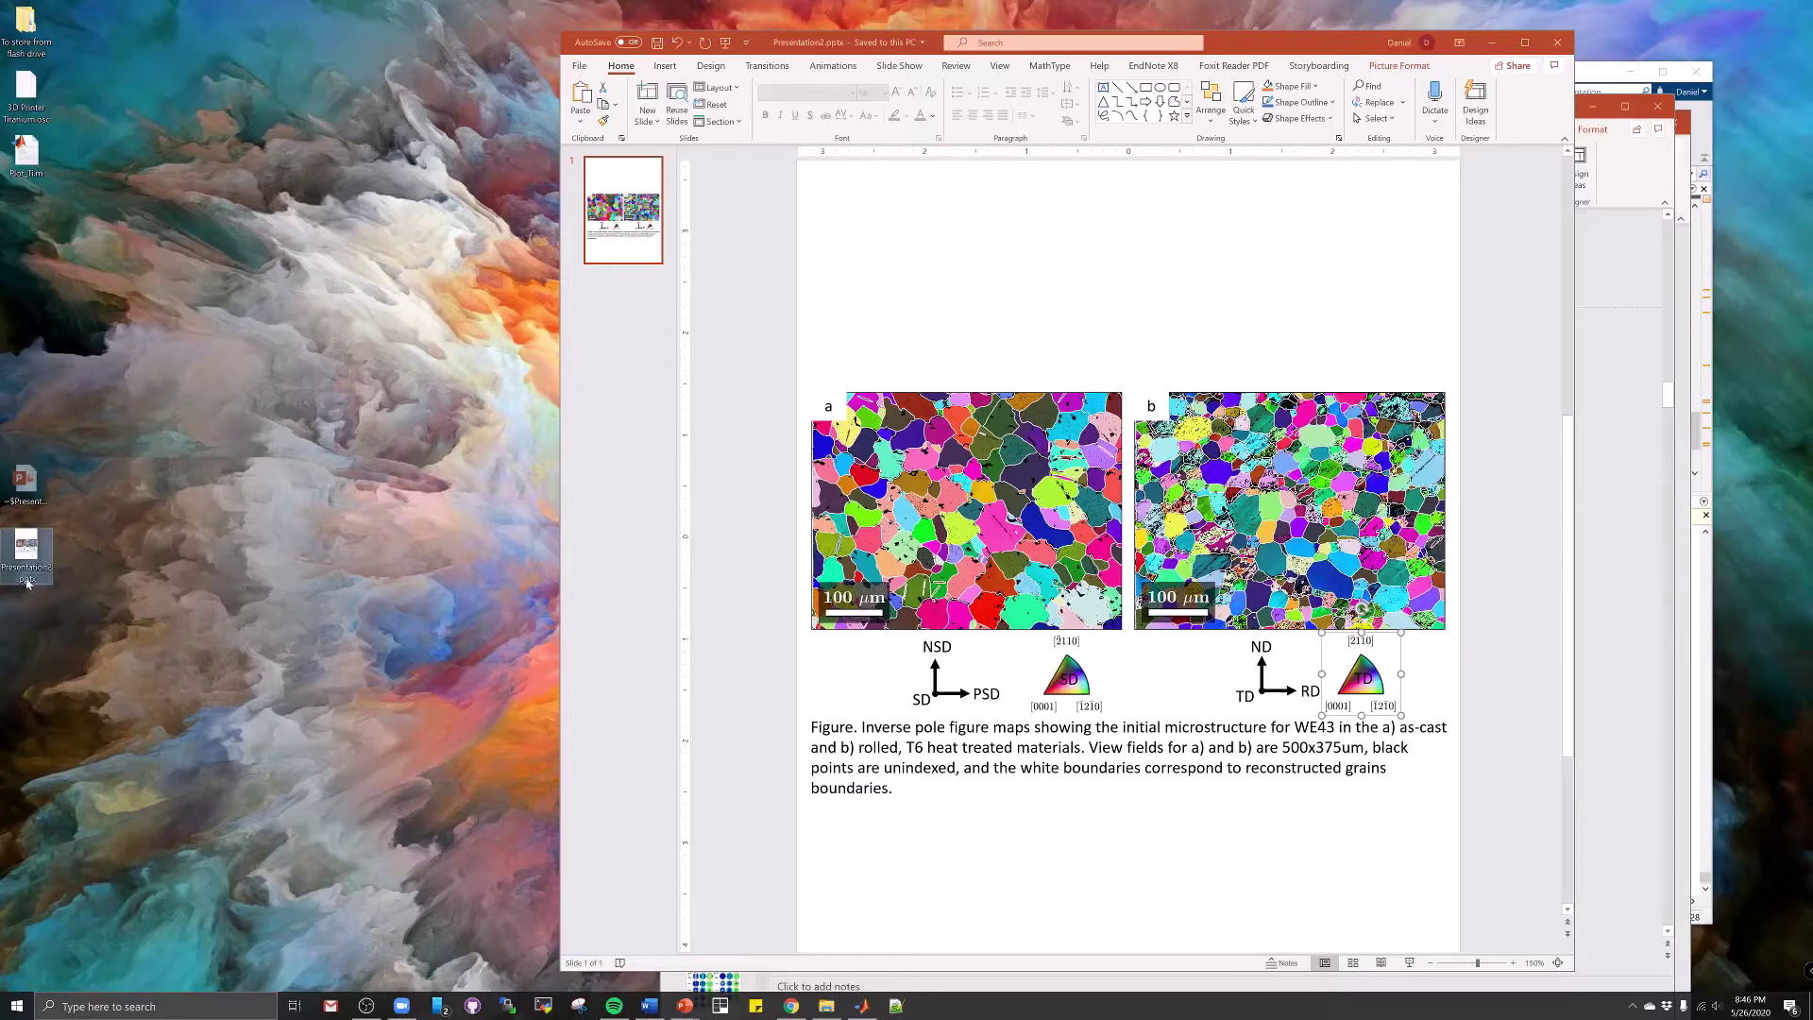
Return to the presentation to check the grouped figure, then bring up Windows search
{"action": "left_click", "coordinate": [1454, 861]}
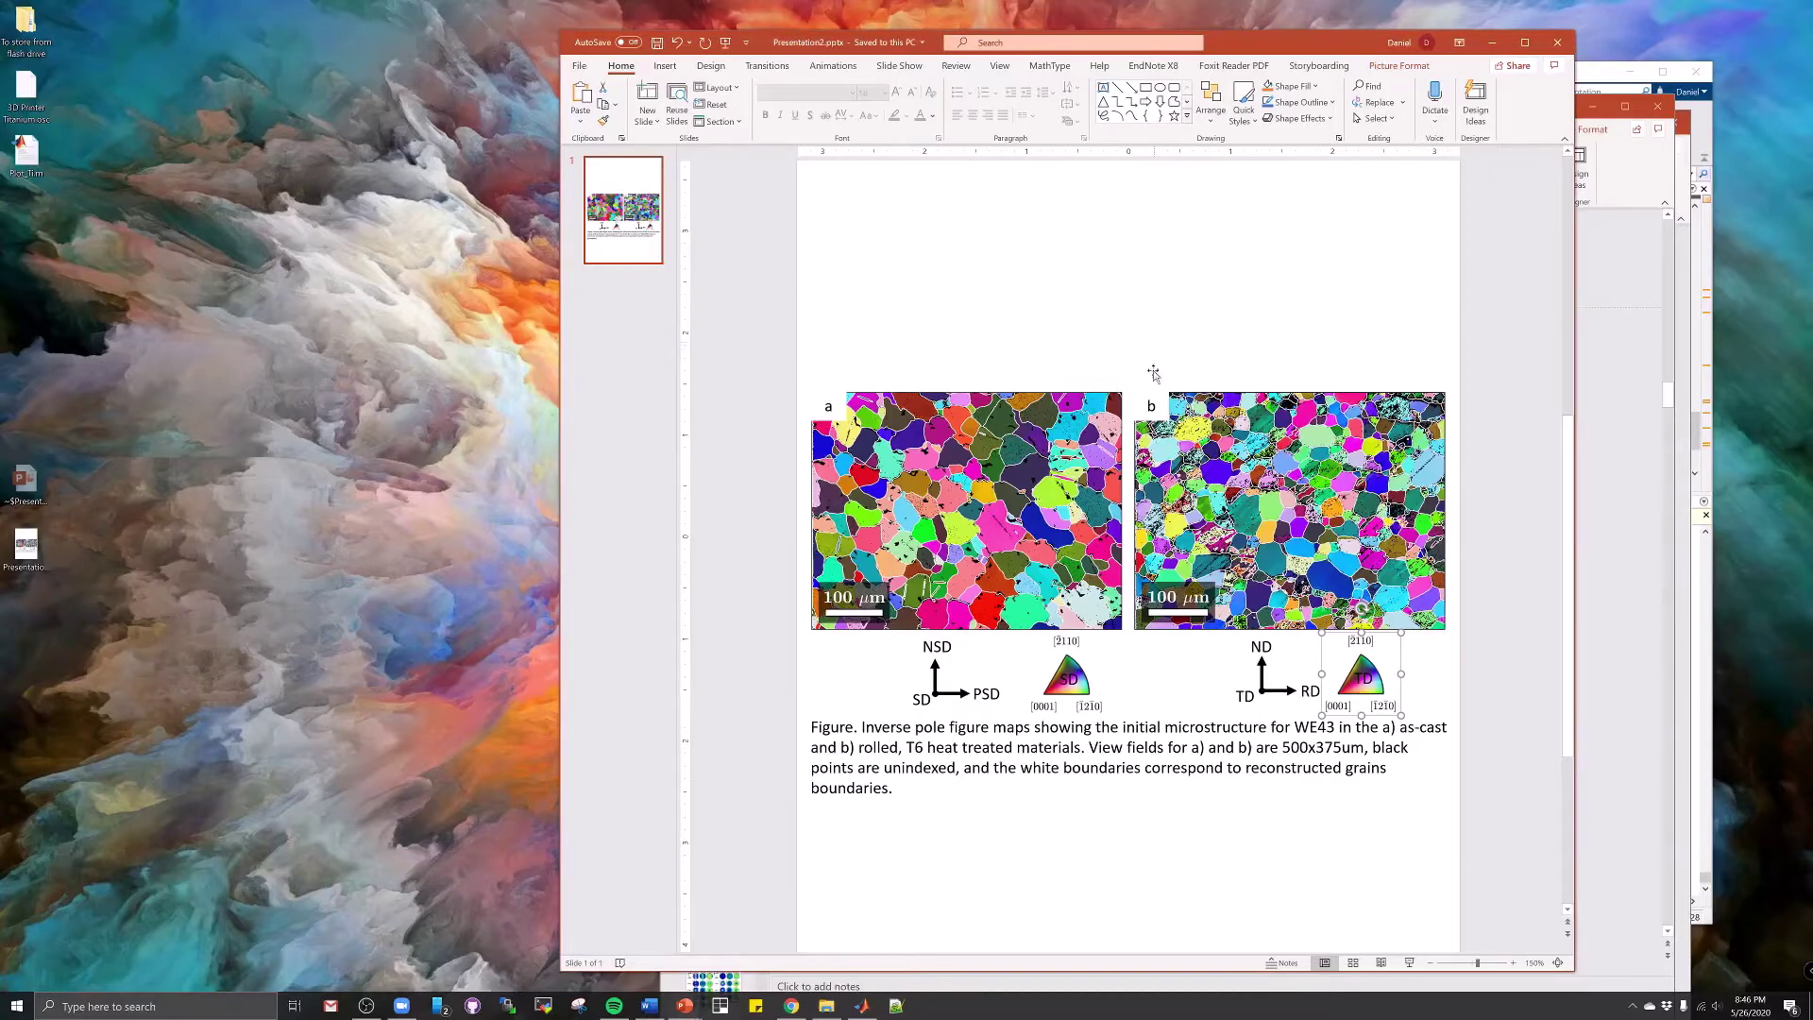
{"action": "left_click", "coordinate": [1076, 321]}
{"action": "left_click", "coordinate": [1187, 183]}
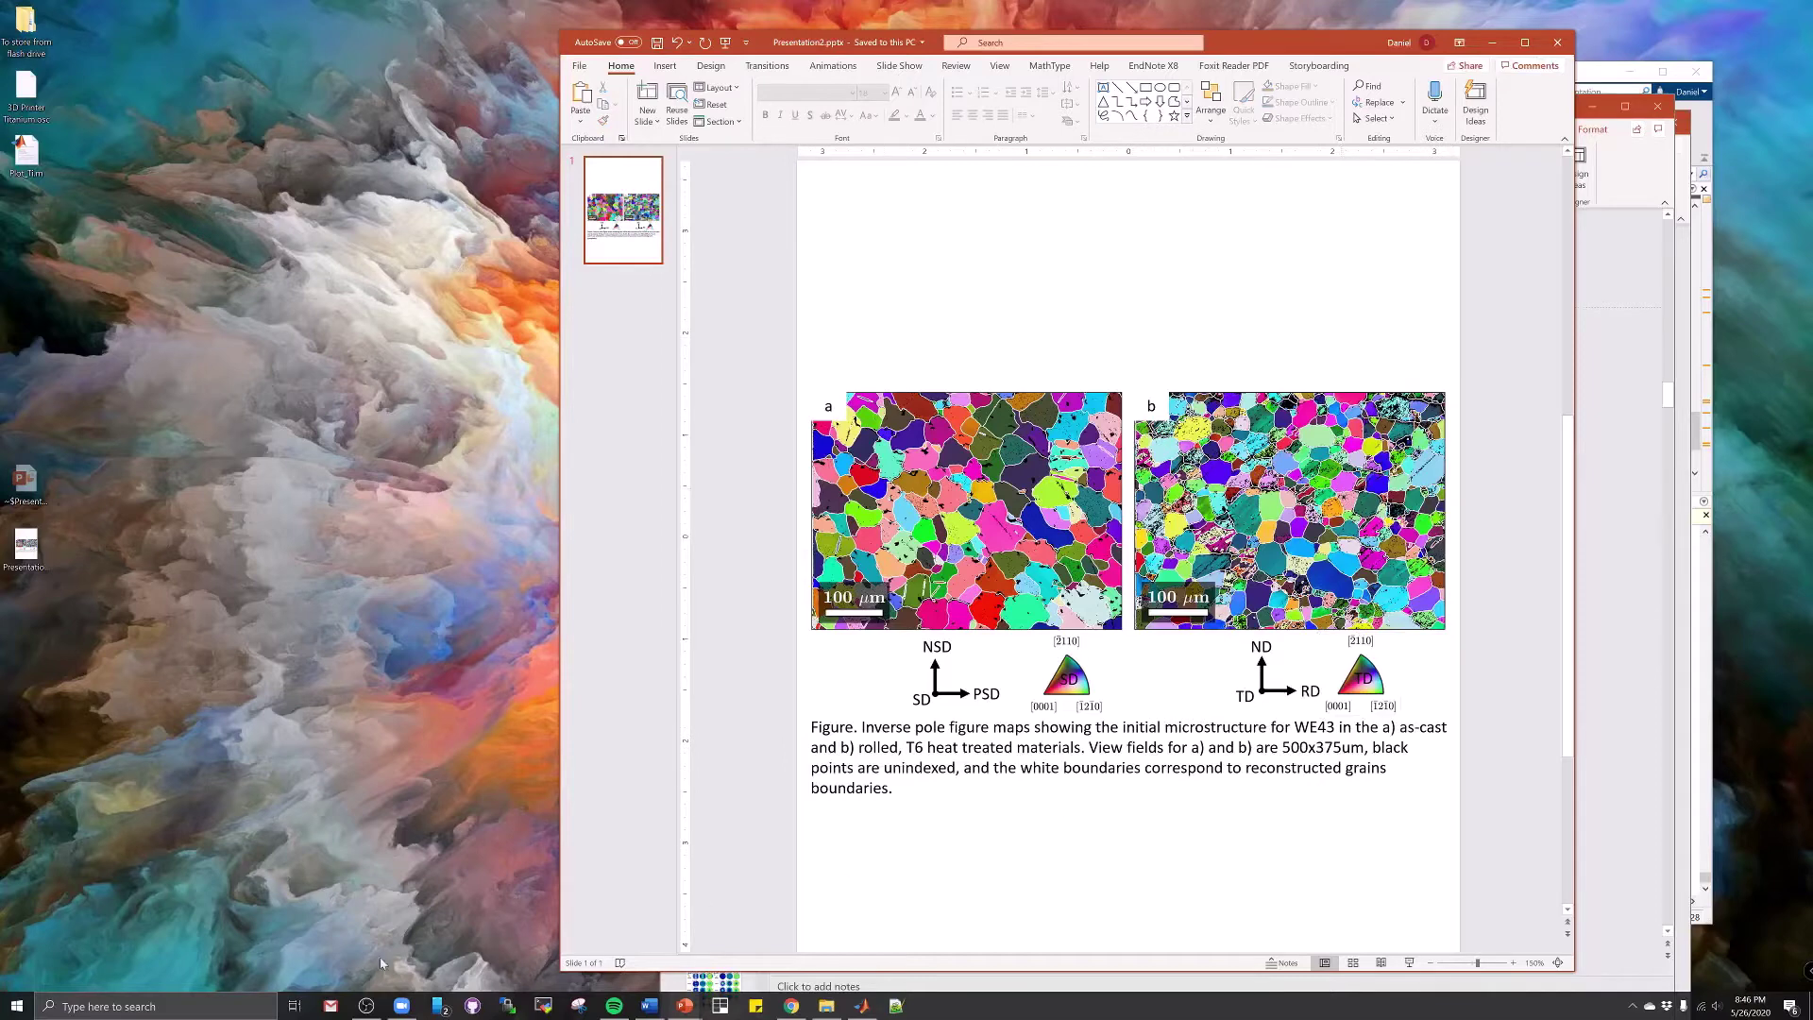
{"action": "left_click", "coordinate": [142, 1006]}
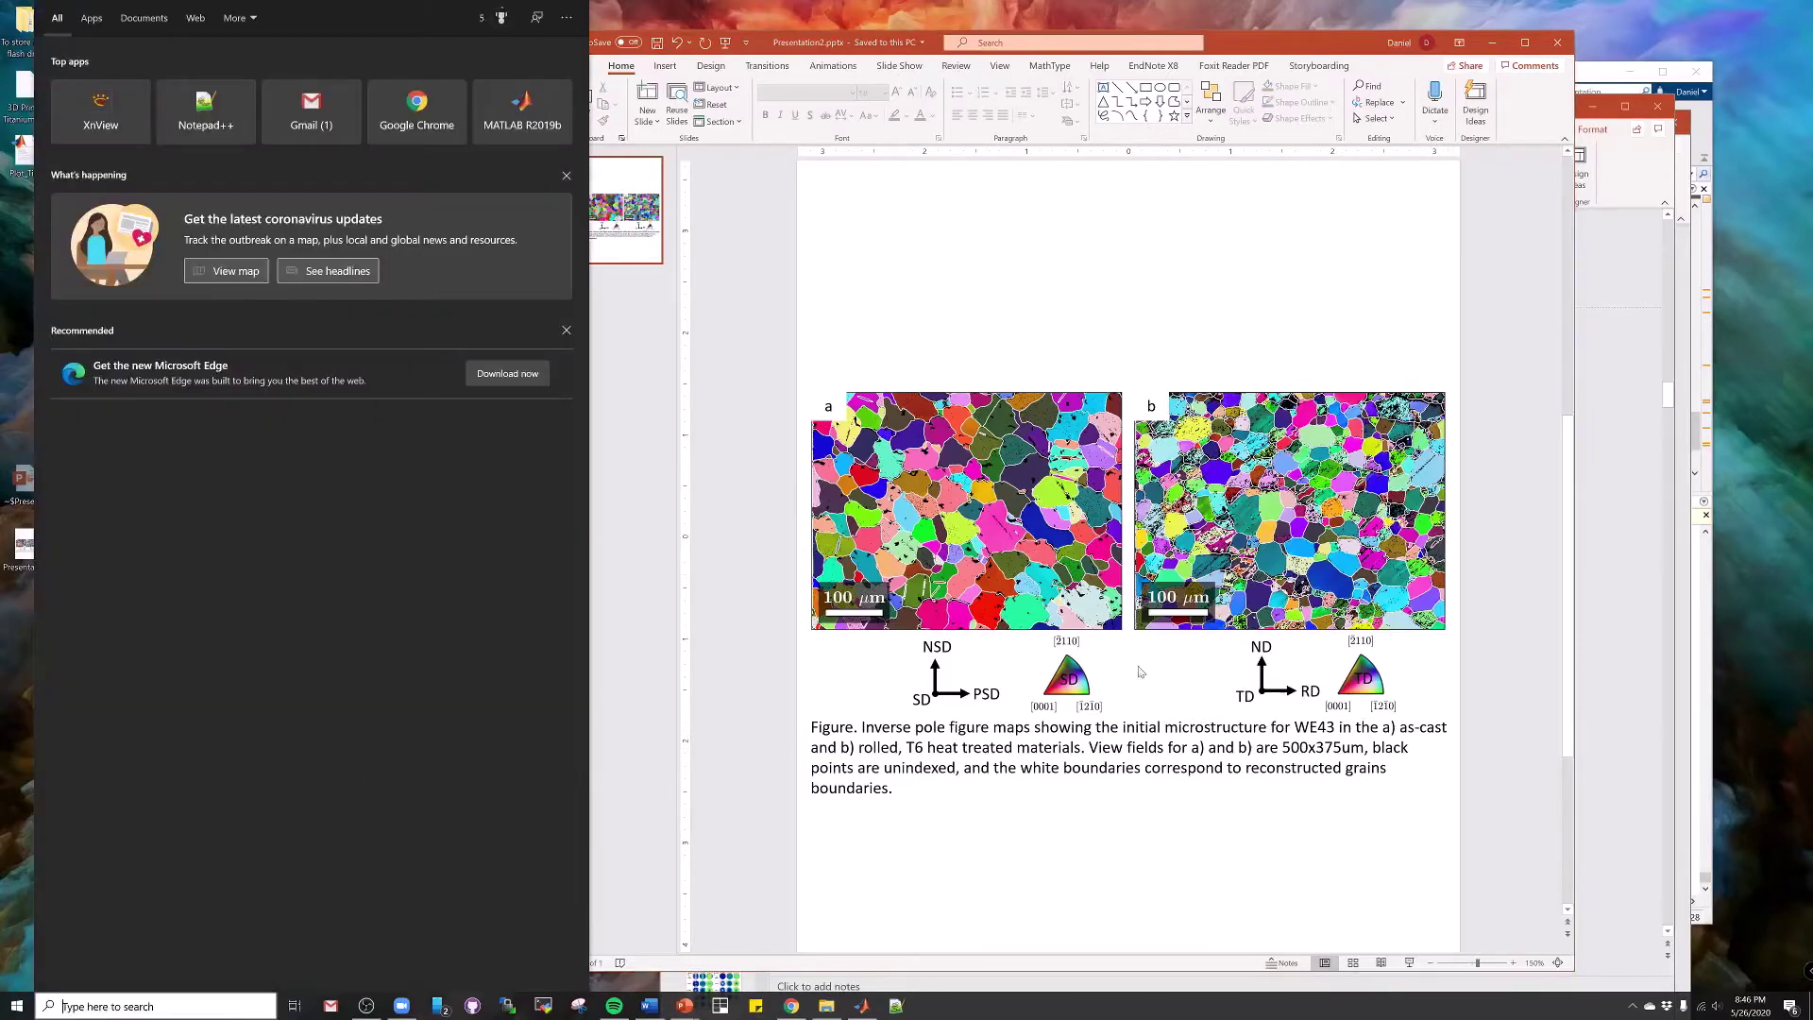
{"action": "left_click", "coordinate": [853, 218]}
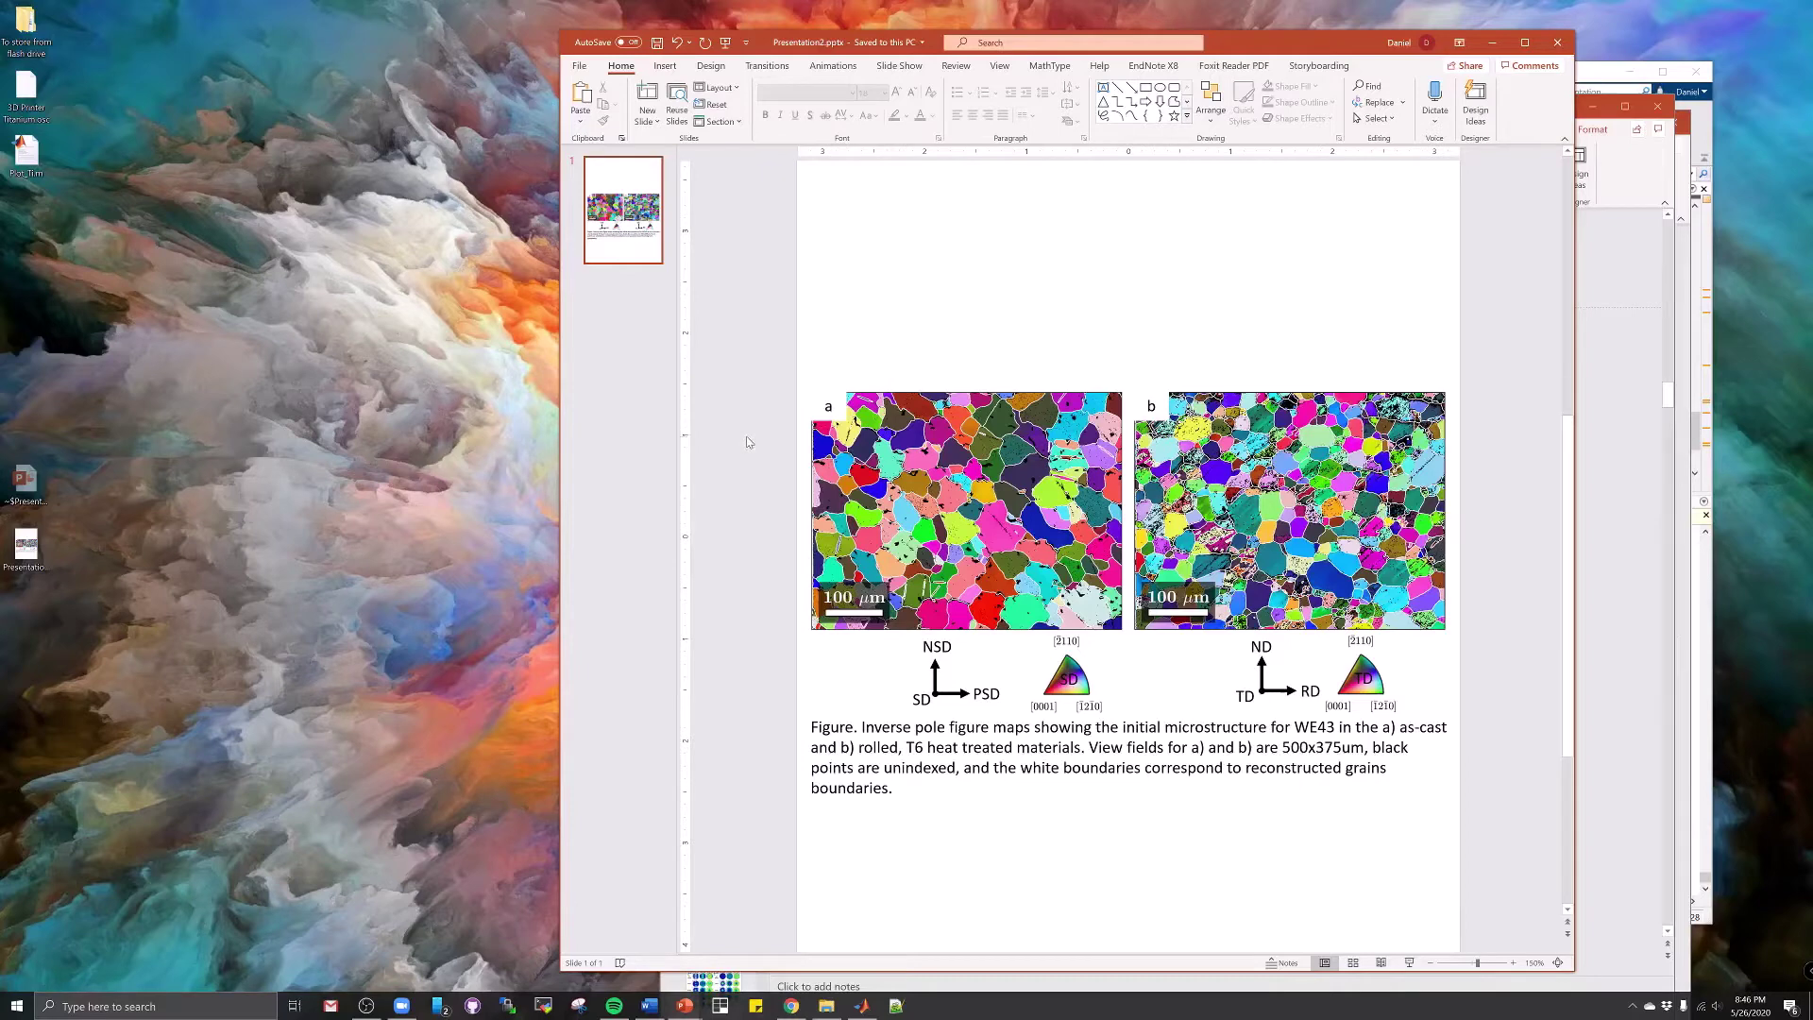
{"action": "left_click", "coordinate": [155, 1006]}
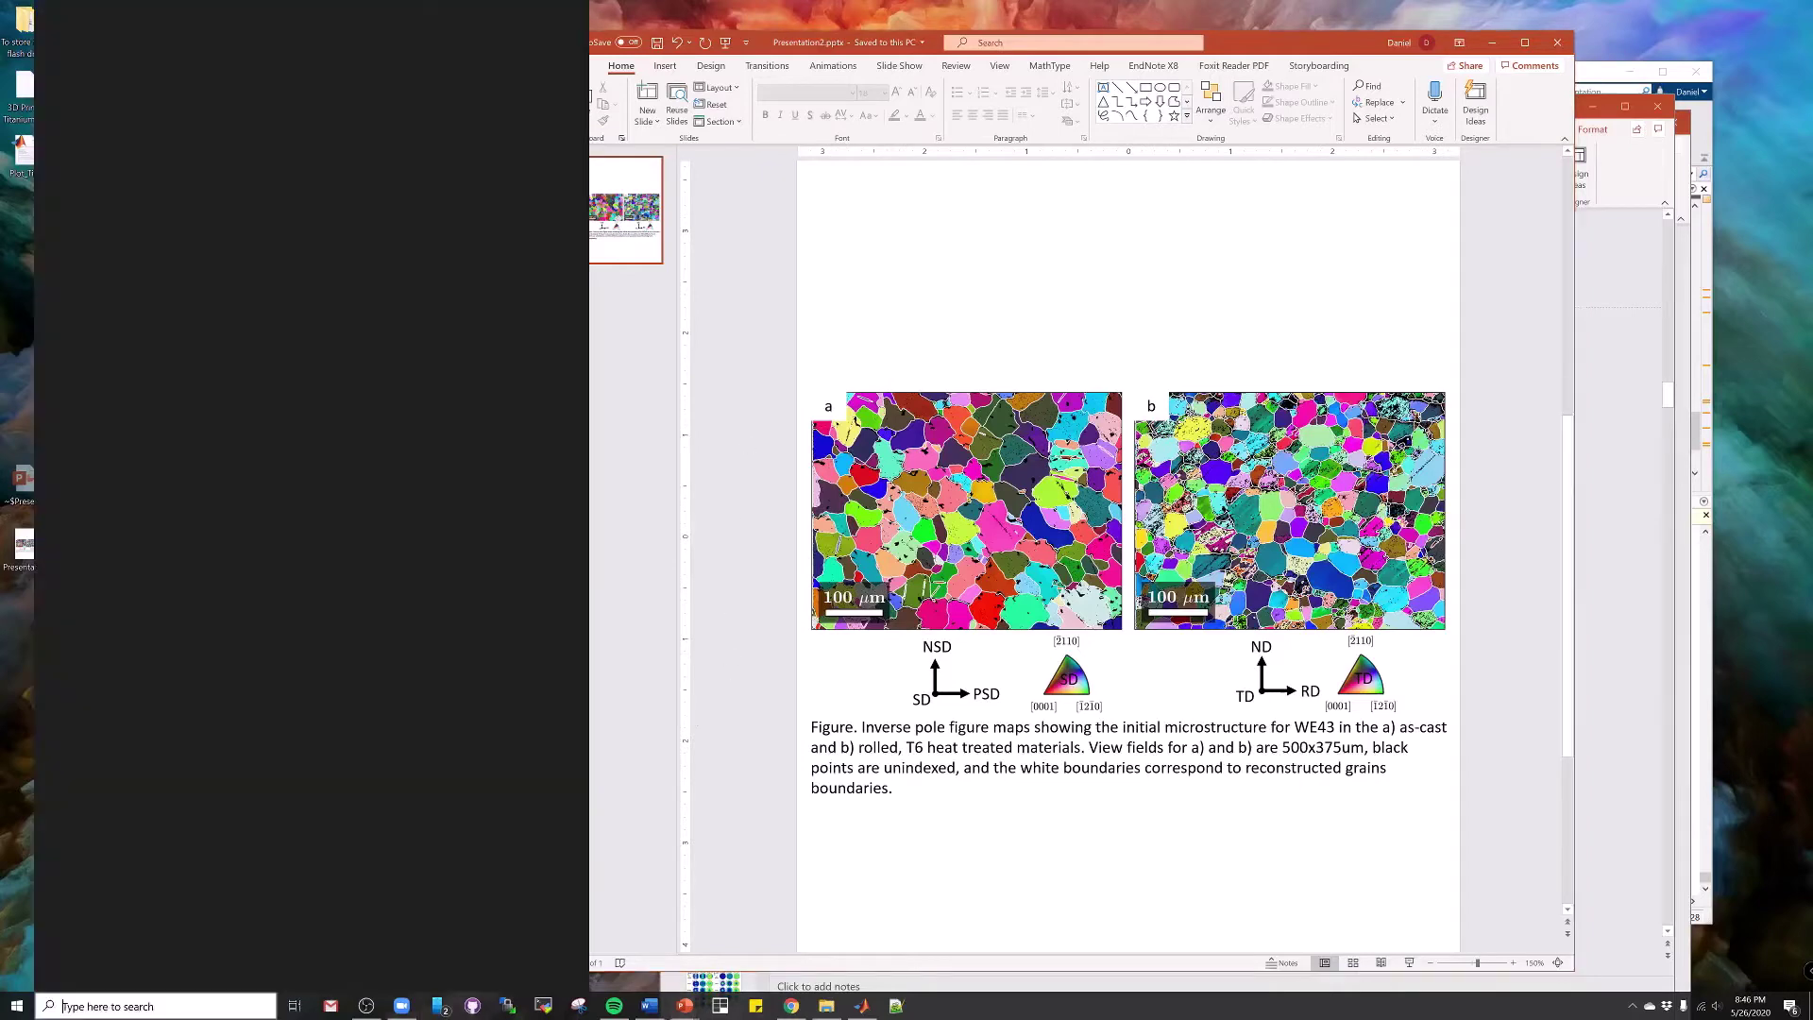
{"action": "type", "text": "re"}
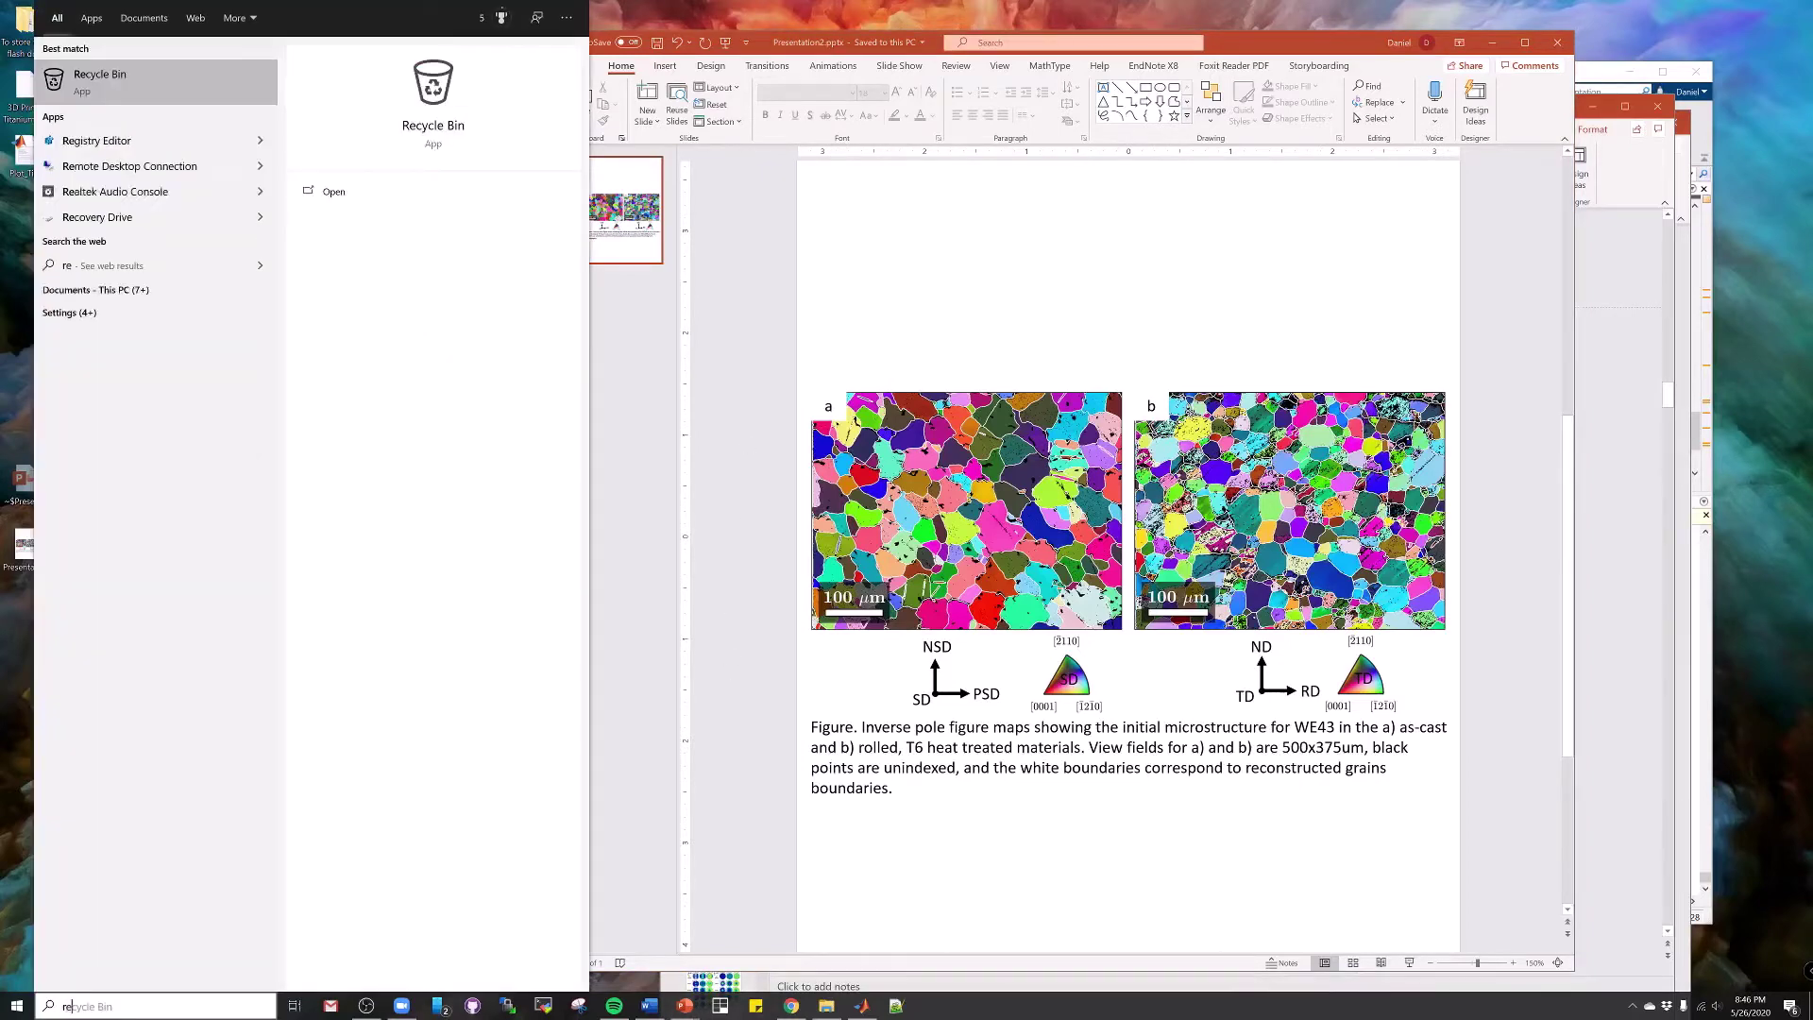
{"action": "type", "text": "g"}
{"action": "key", "text": "Return"}
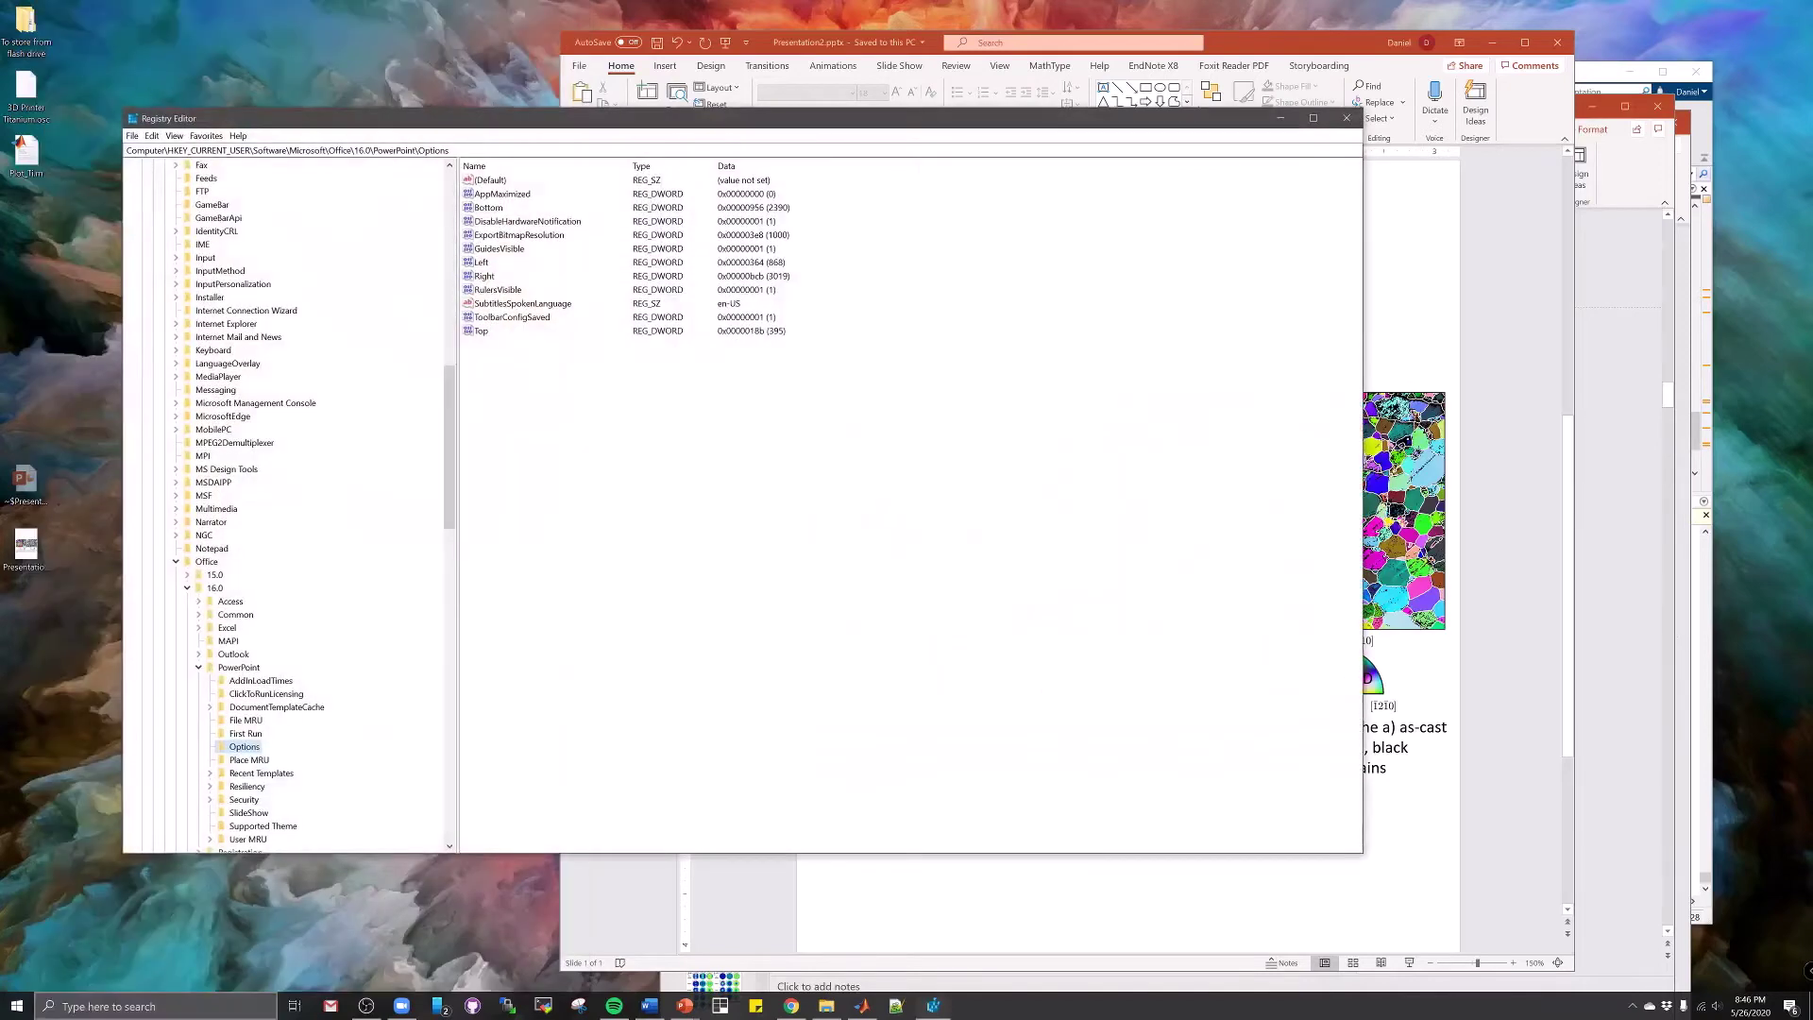
{"action": "scroll", "coordinate": [371, 783], "scroll_direction": "up", "scroll_amount": 14}
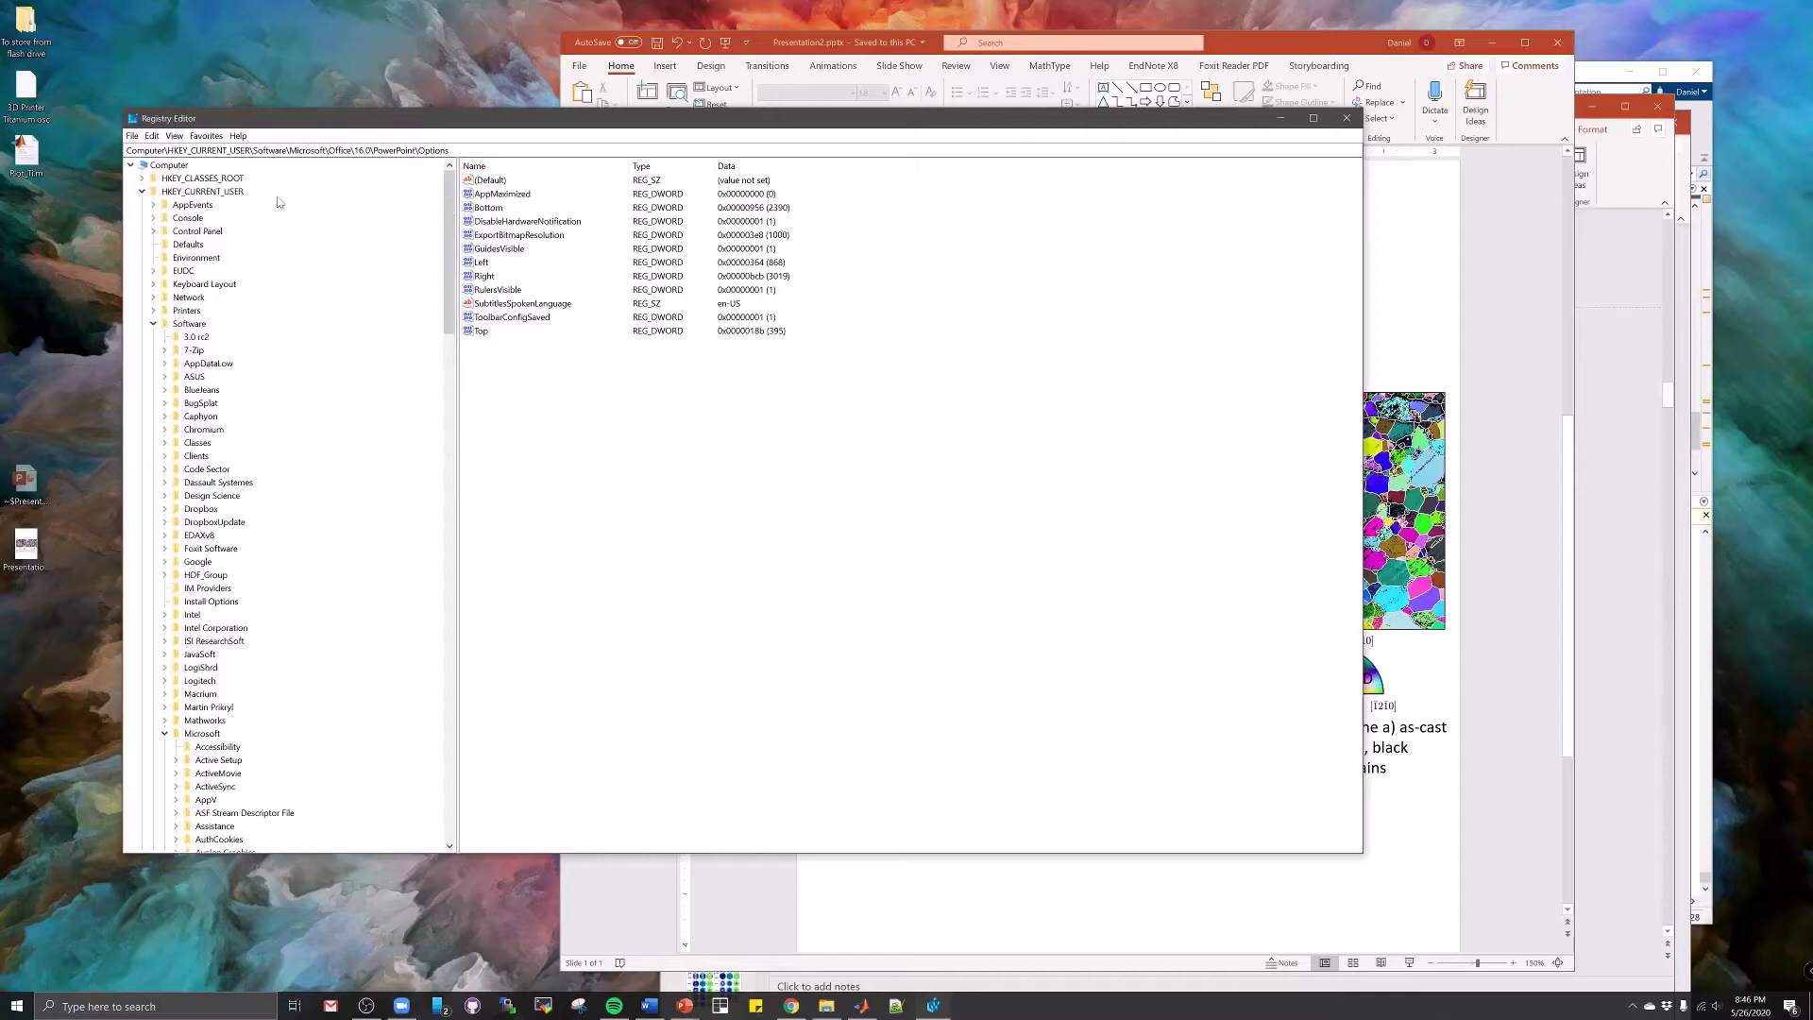
{"action": "scroll", "coordinate": [216, 527], "scroll_direction": "down", "scroll_amount": 20}
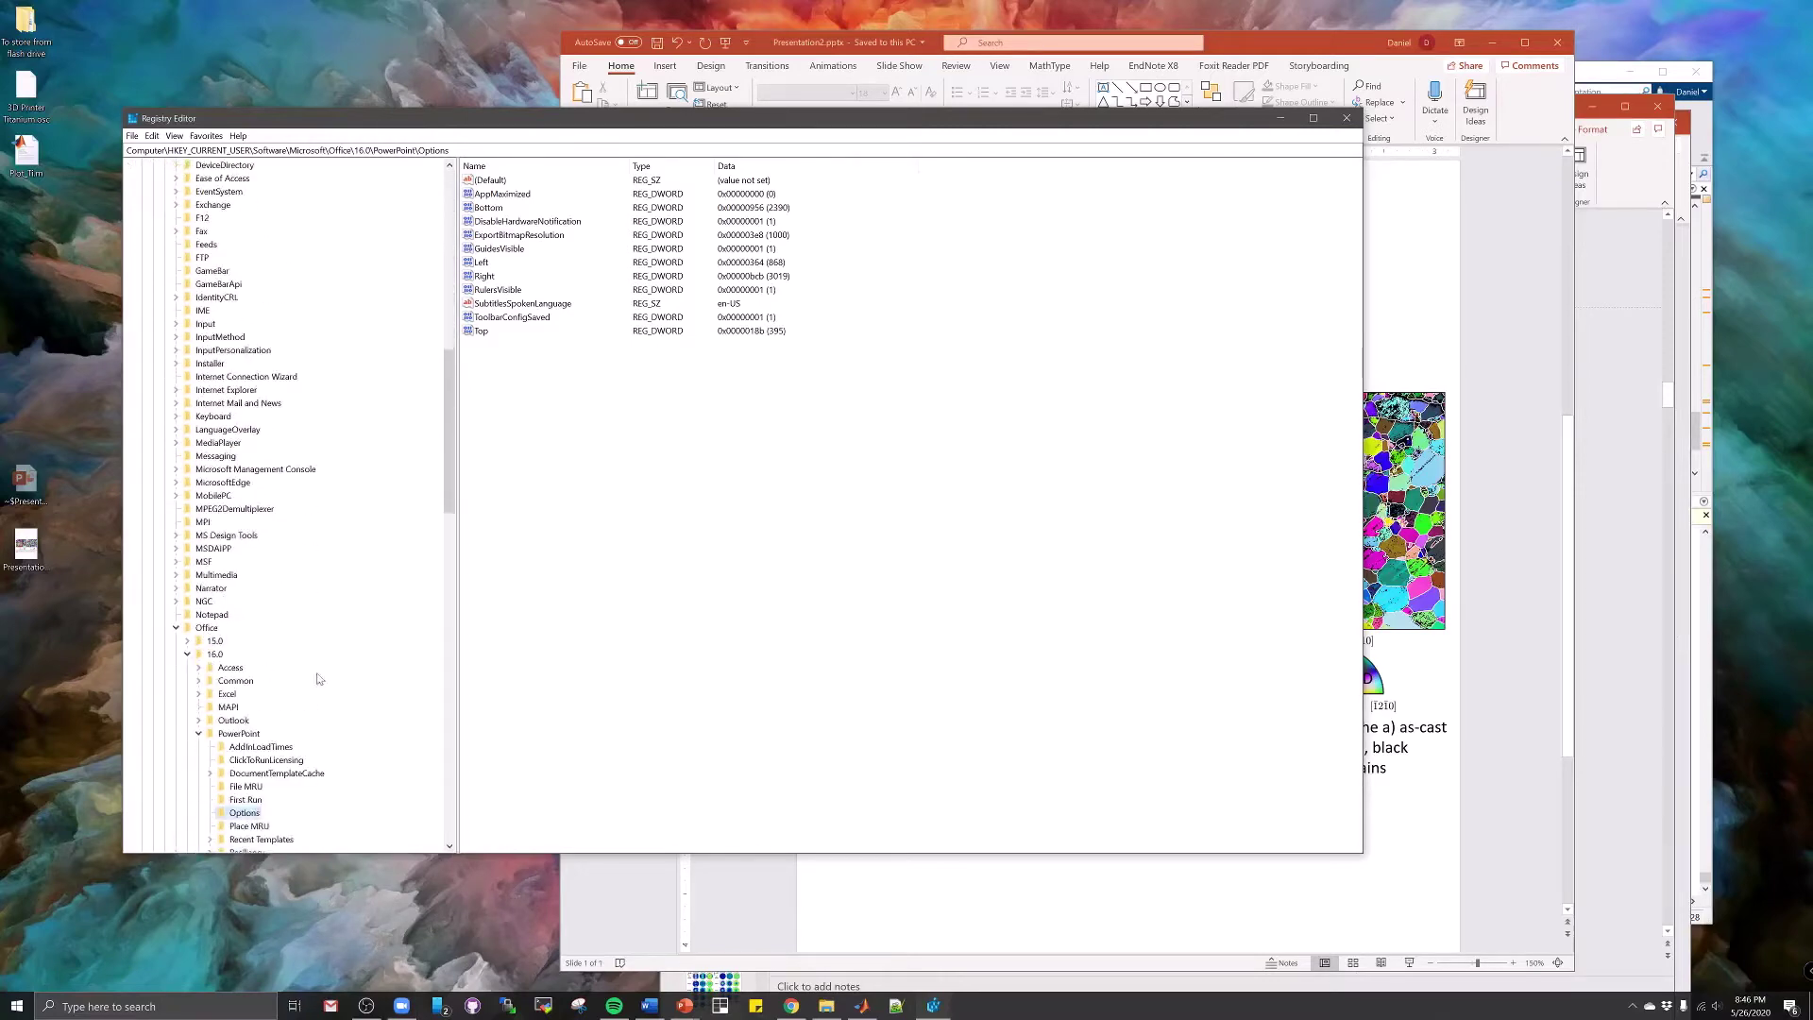
{"action": "scroll", "coordinate": [317, 678], "scroll_direction": "down", "scroll_amount": 3}
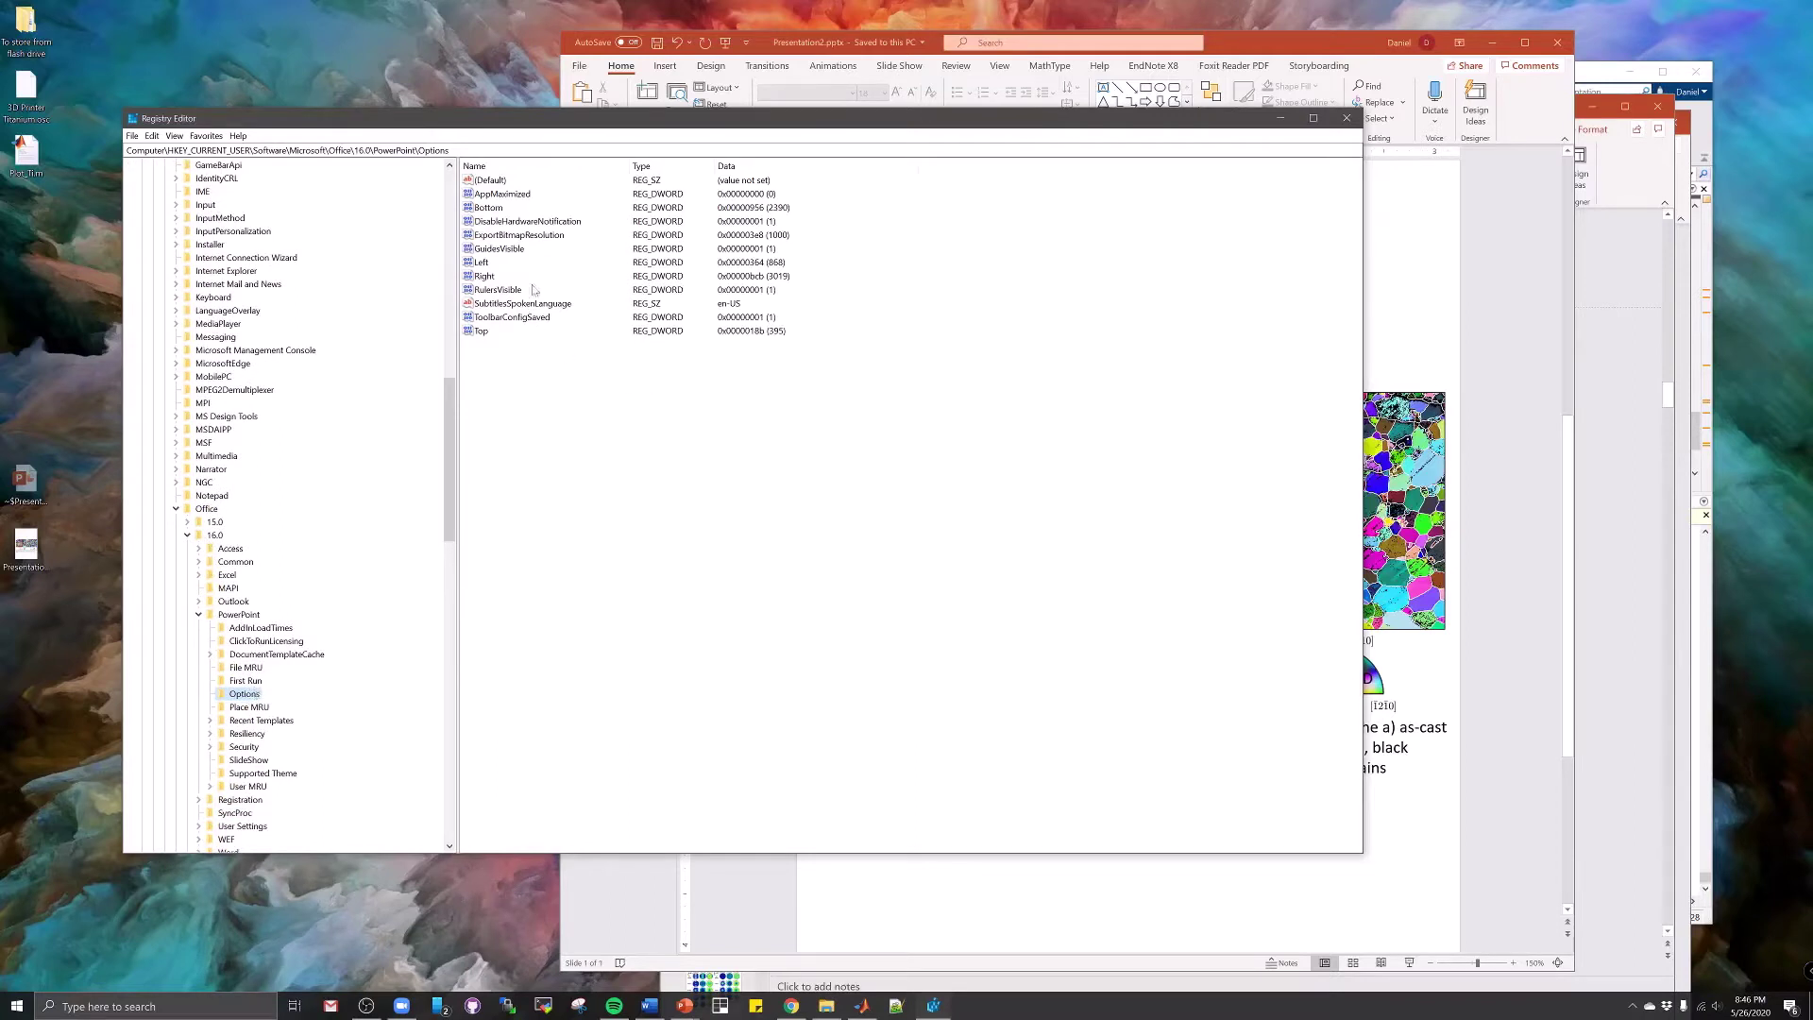
{"action": "left_click", "coordinate": [533, 235]}
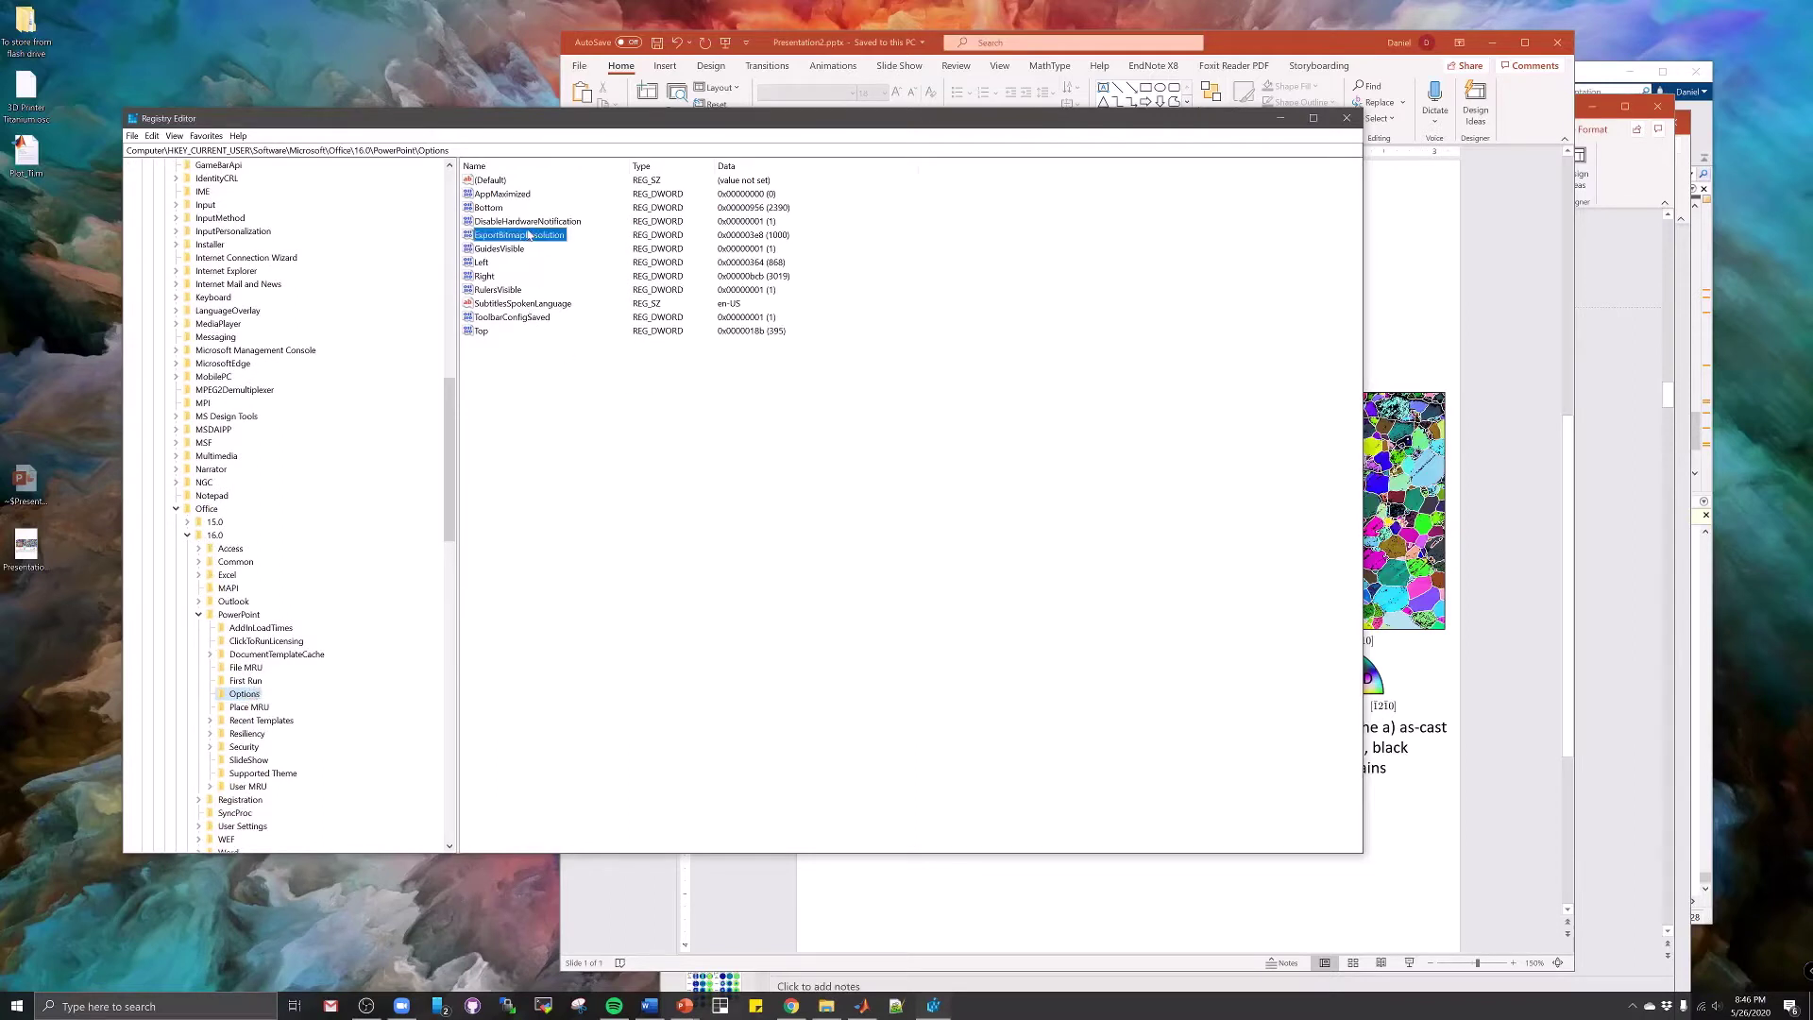
{"action": "left_click", "coordinate": [151, 136]}
{"action": "mouse_move", "coordinate": [198, 187]}
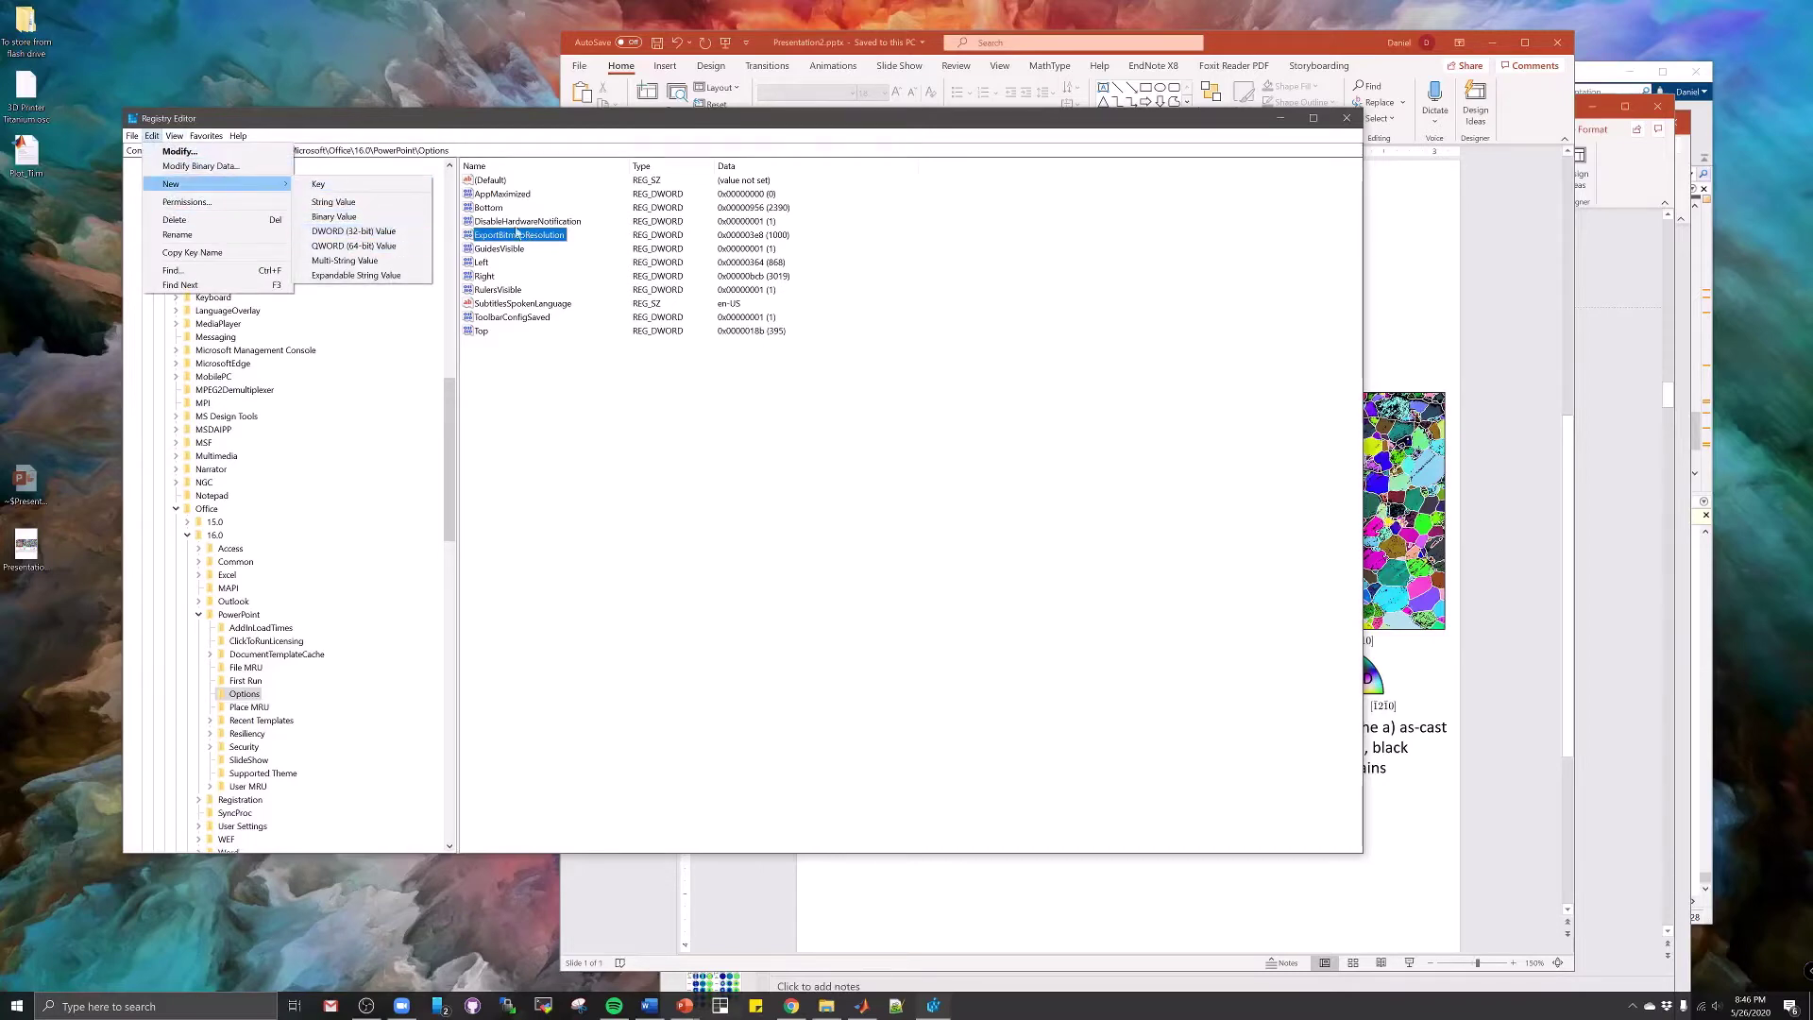
{"action": "left_click", "coordinate": [739, 425]}
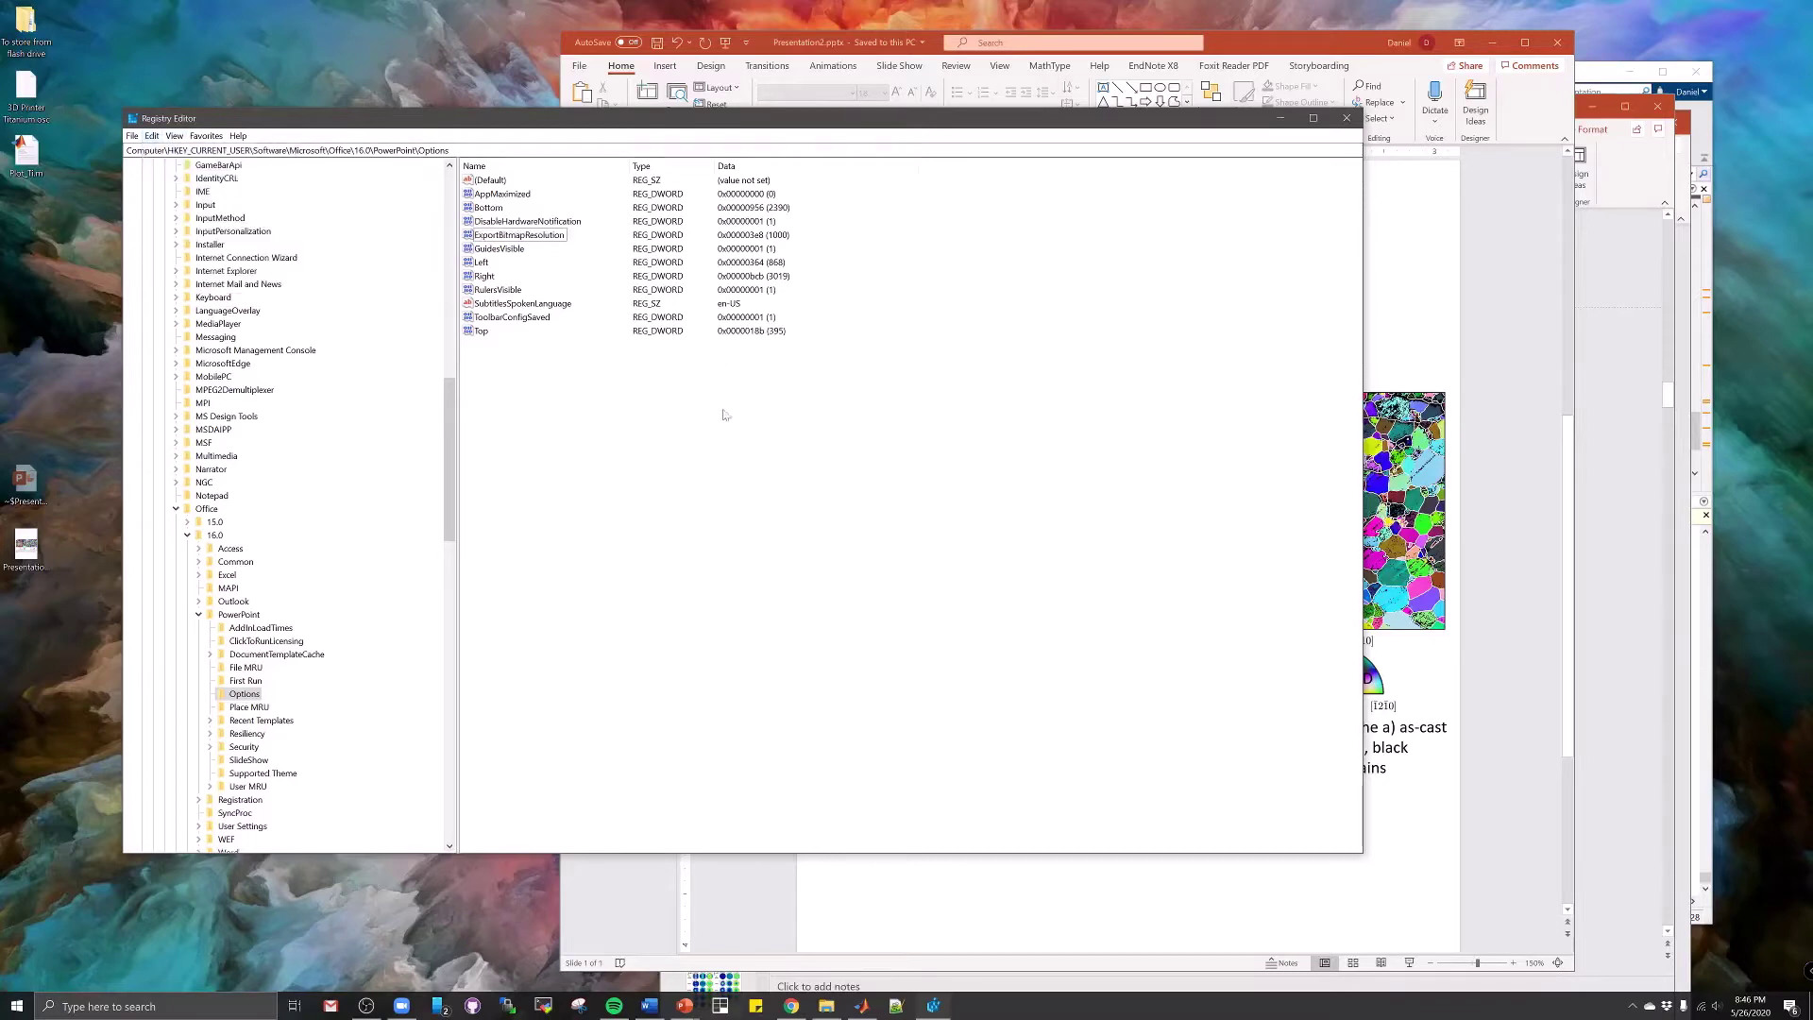
{"action": "left_click", "coordinate": [540, 237]}
{"action": "double_click", "coordinate": [540, 237]}
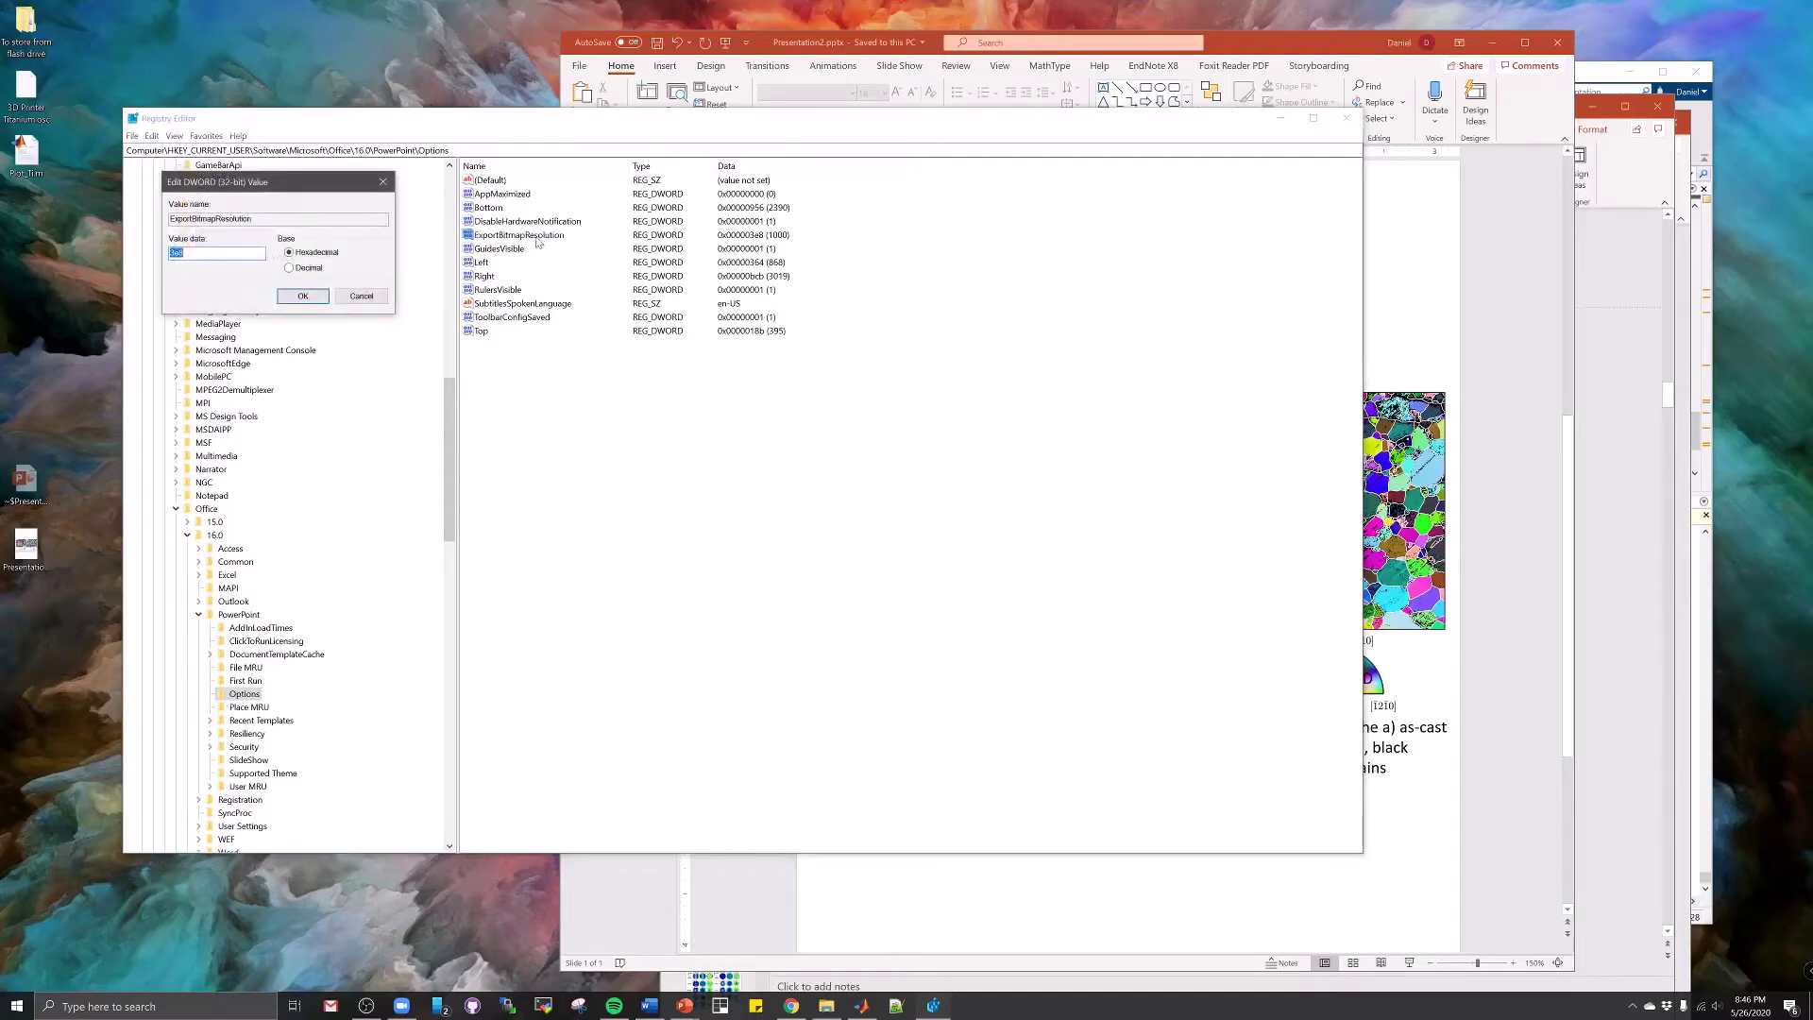
{"action": "left_click", "coordinate": [289, 267]}
{"action": "left_click", "coordinate": [369, 297]}
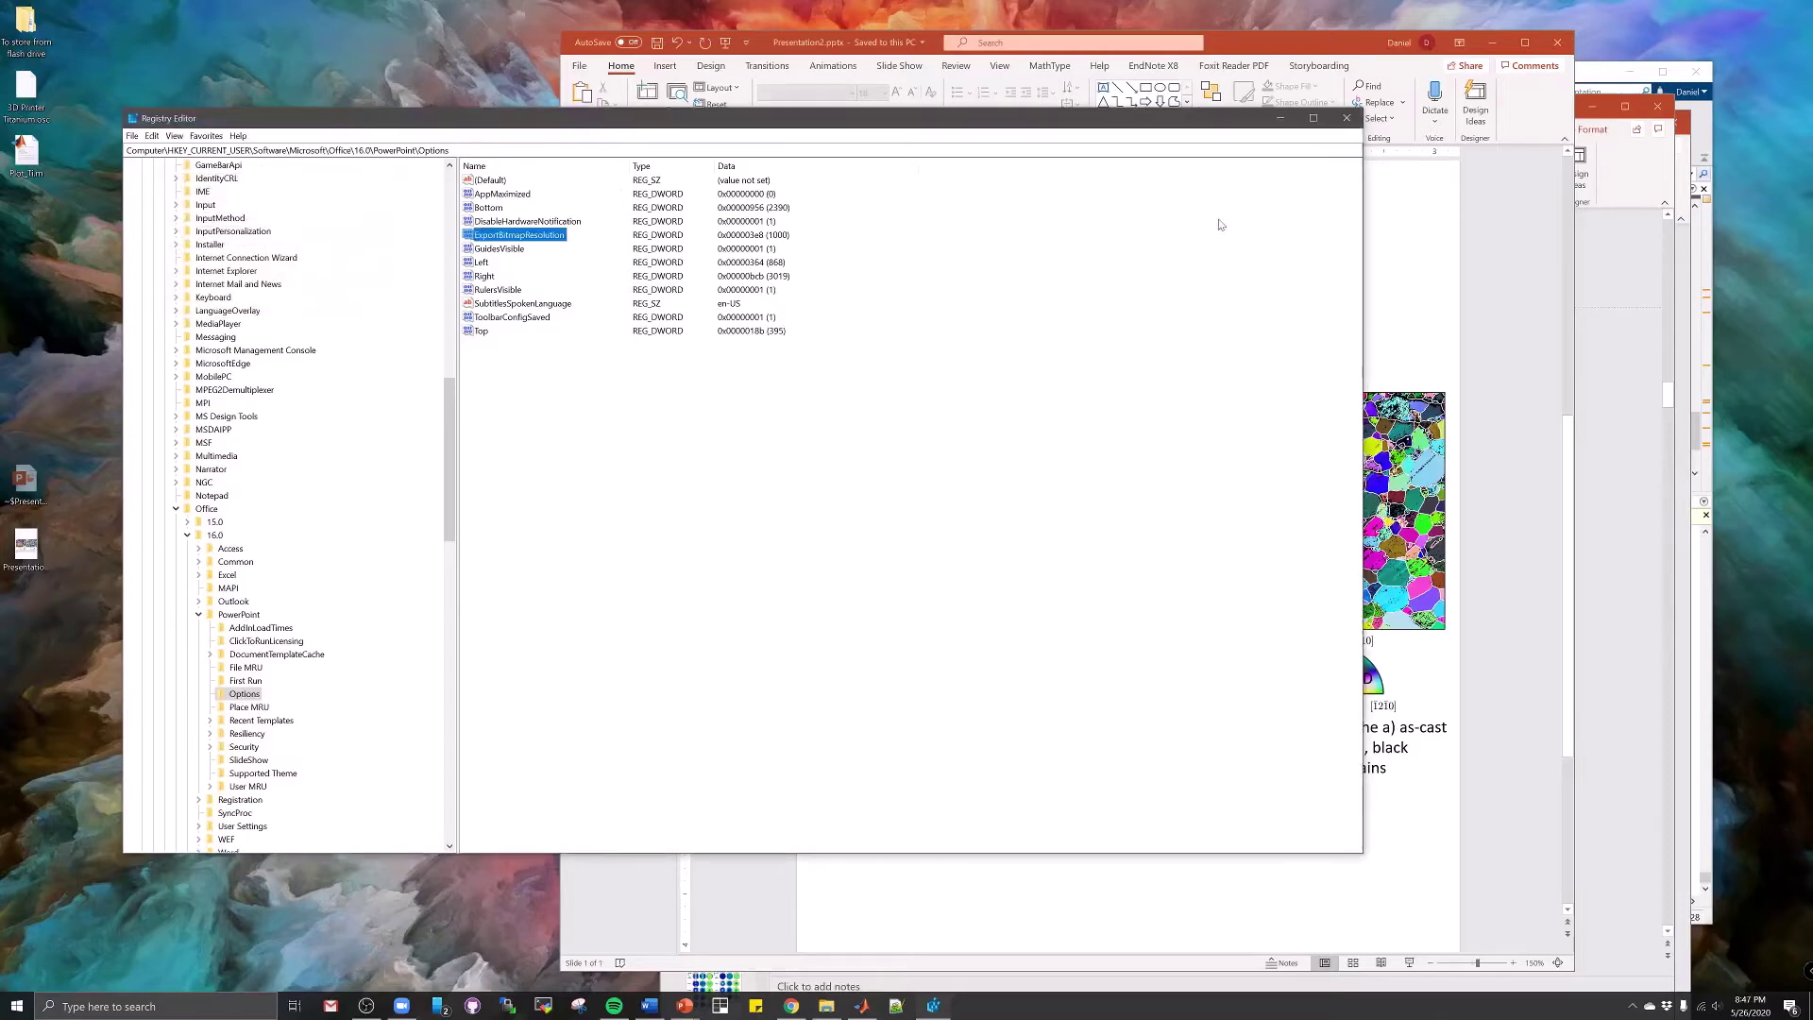
{"action": "left_click", "coordinate": [1348, 120]}
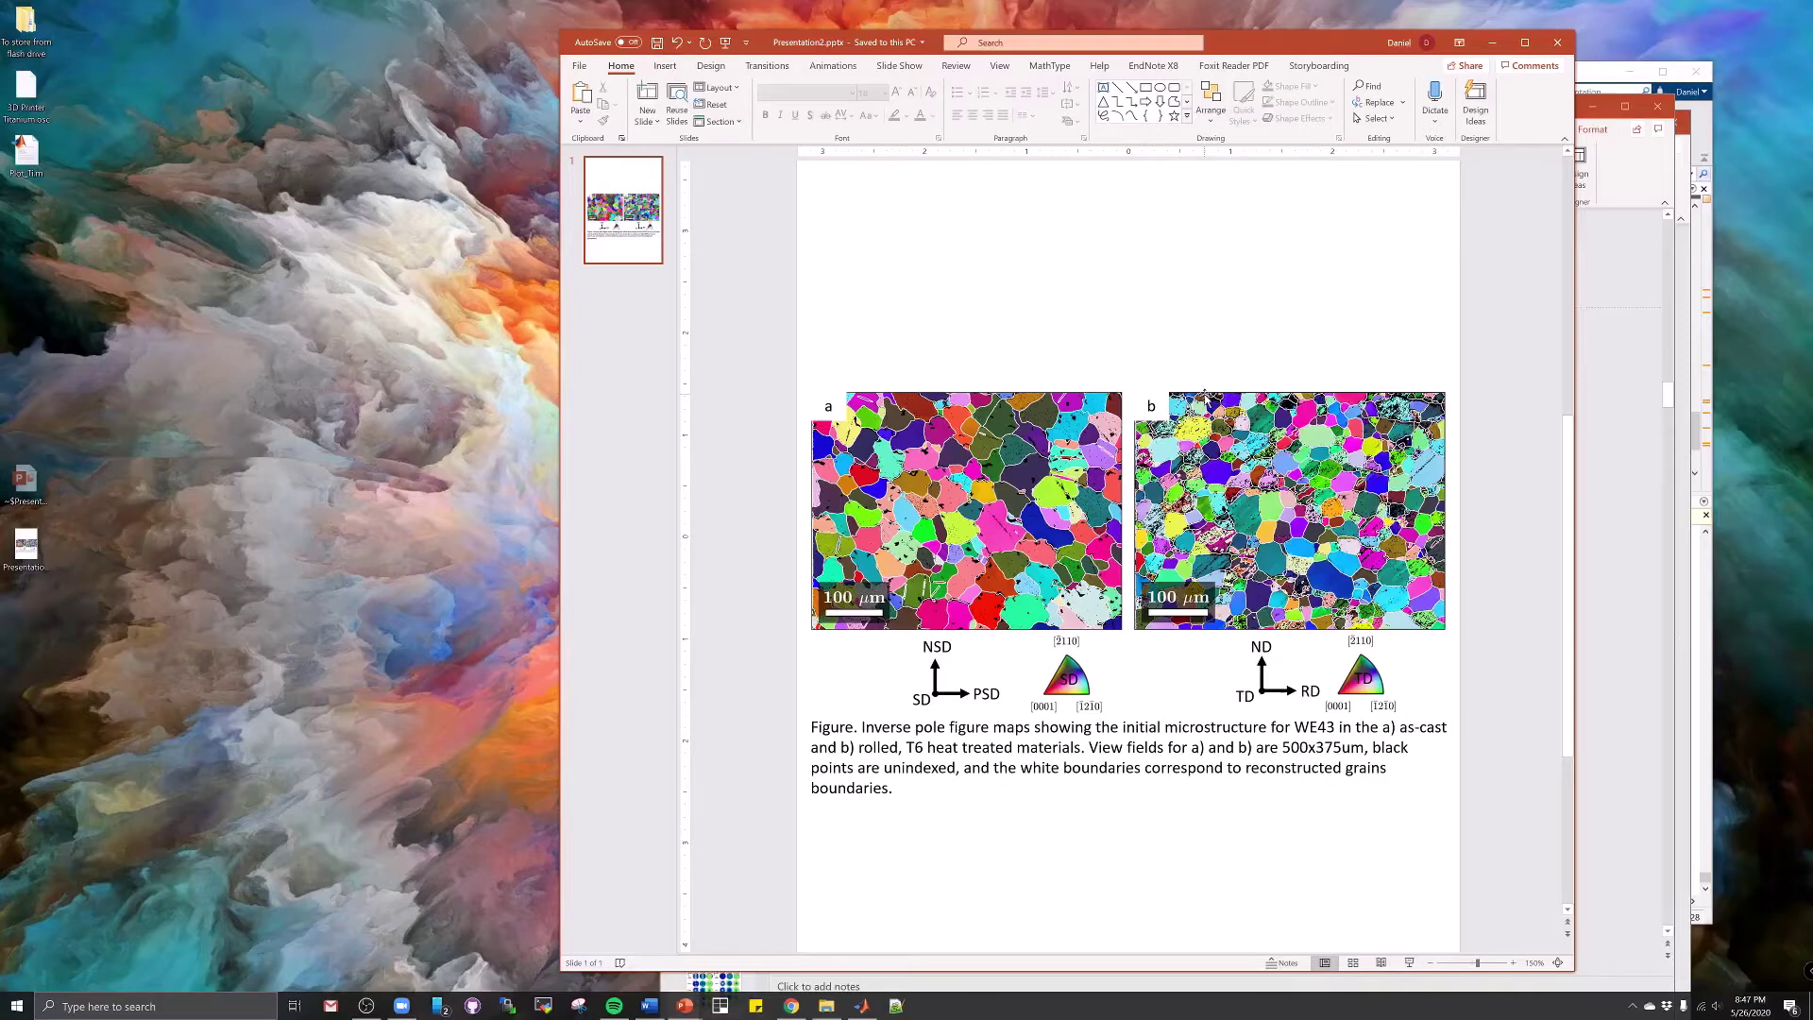
{"action": "scroll", "coordinate": [1313, 718], "scroll_direction": "up", "scroll_amount": 10, "text": "ctrl"}
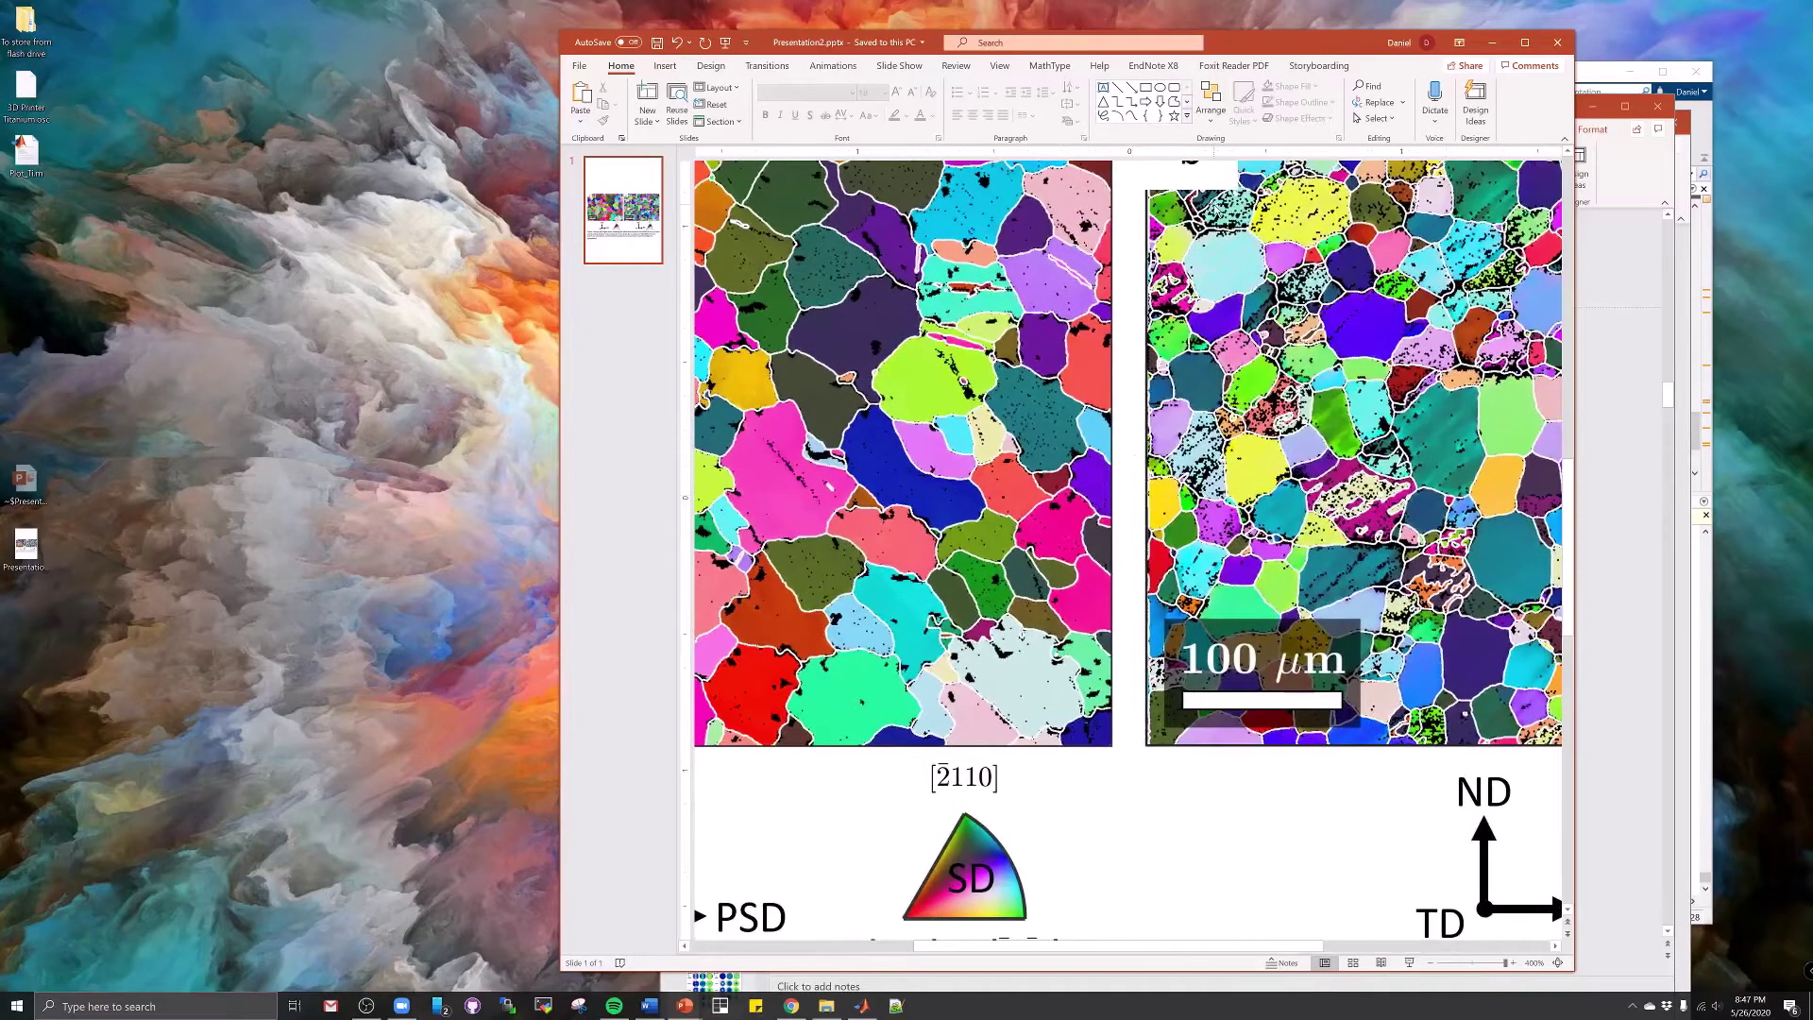
{"action": "scroll", "coordinate": [1256, 614], "scroll_direction": "down", "scroll_amount": 2}
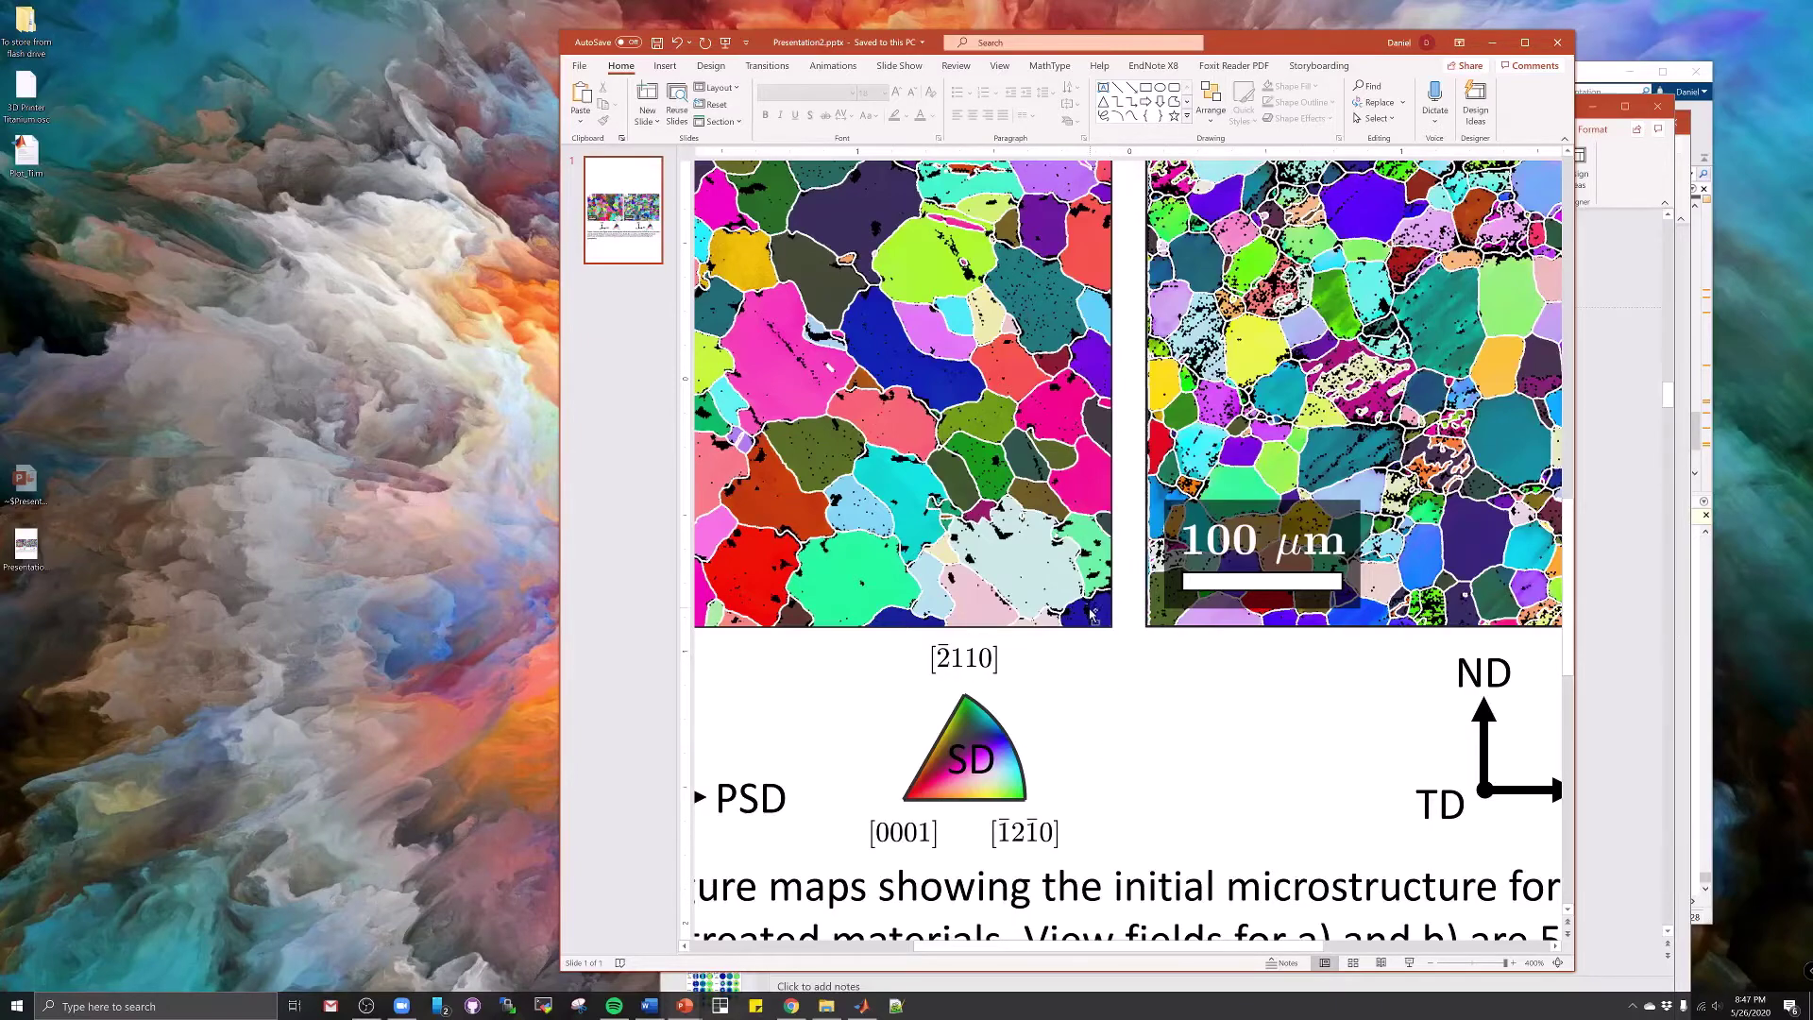
{"action": "scroll", "coordinate": [1094, 615], "scroll_direction": "down", "scroll_amount": 5}
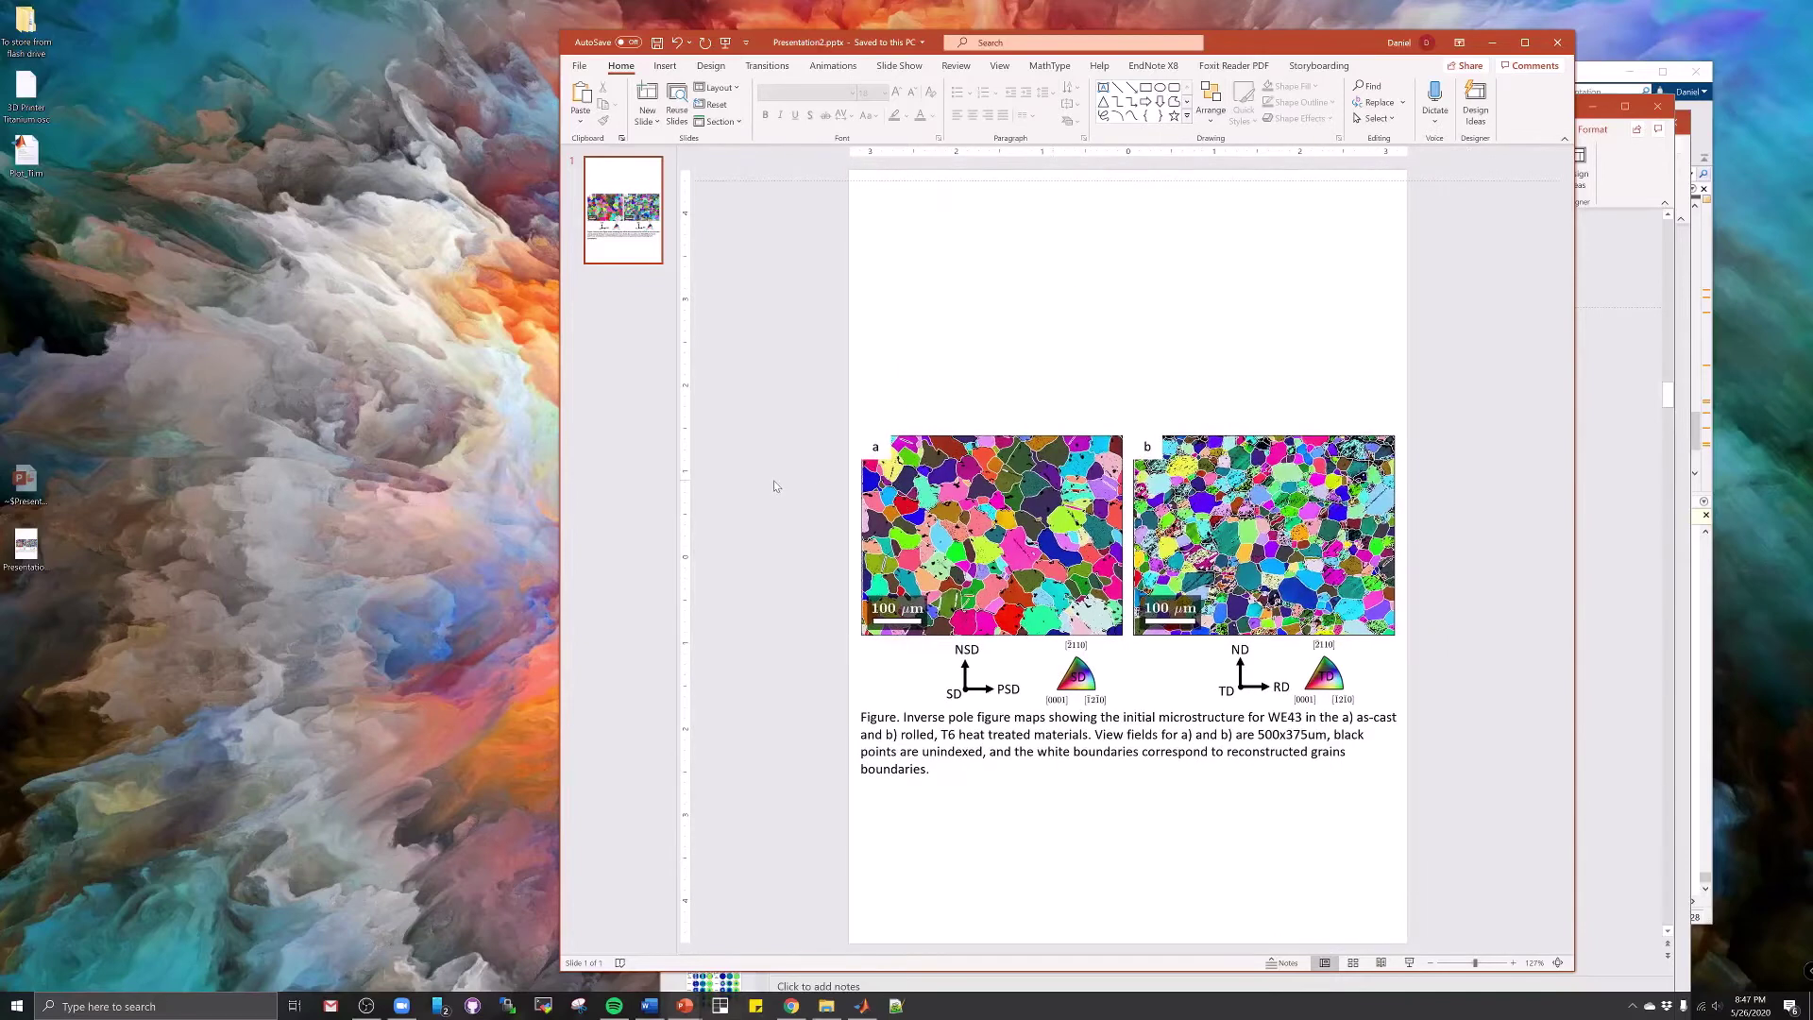
Save all slides as a TIFF copy to the Desktop, then open the exported Presentation2 folder
{"action": "left_click", "coordinate": [579, 66]}
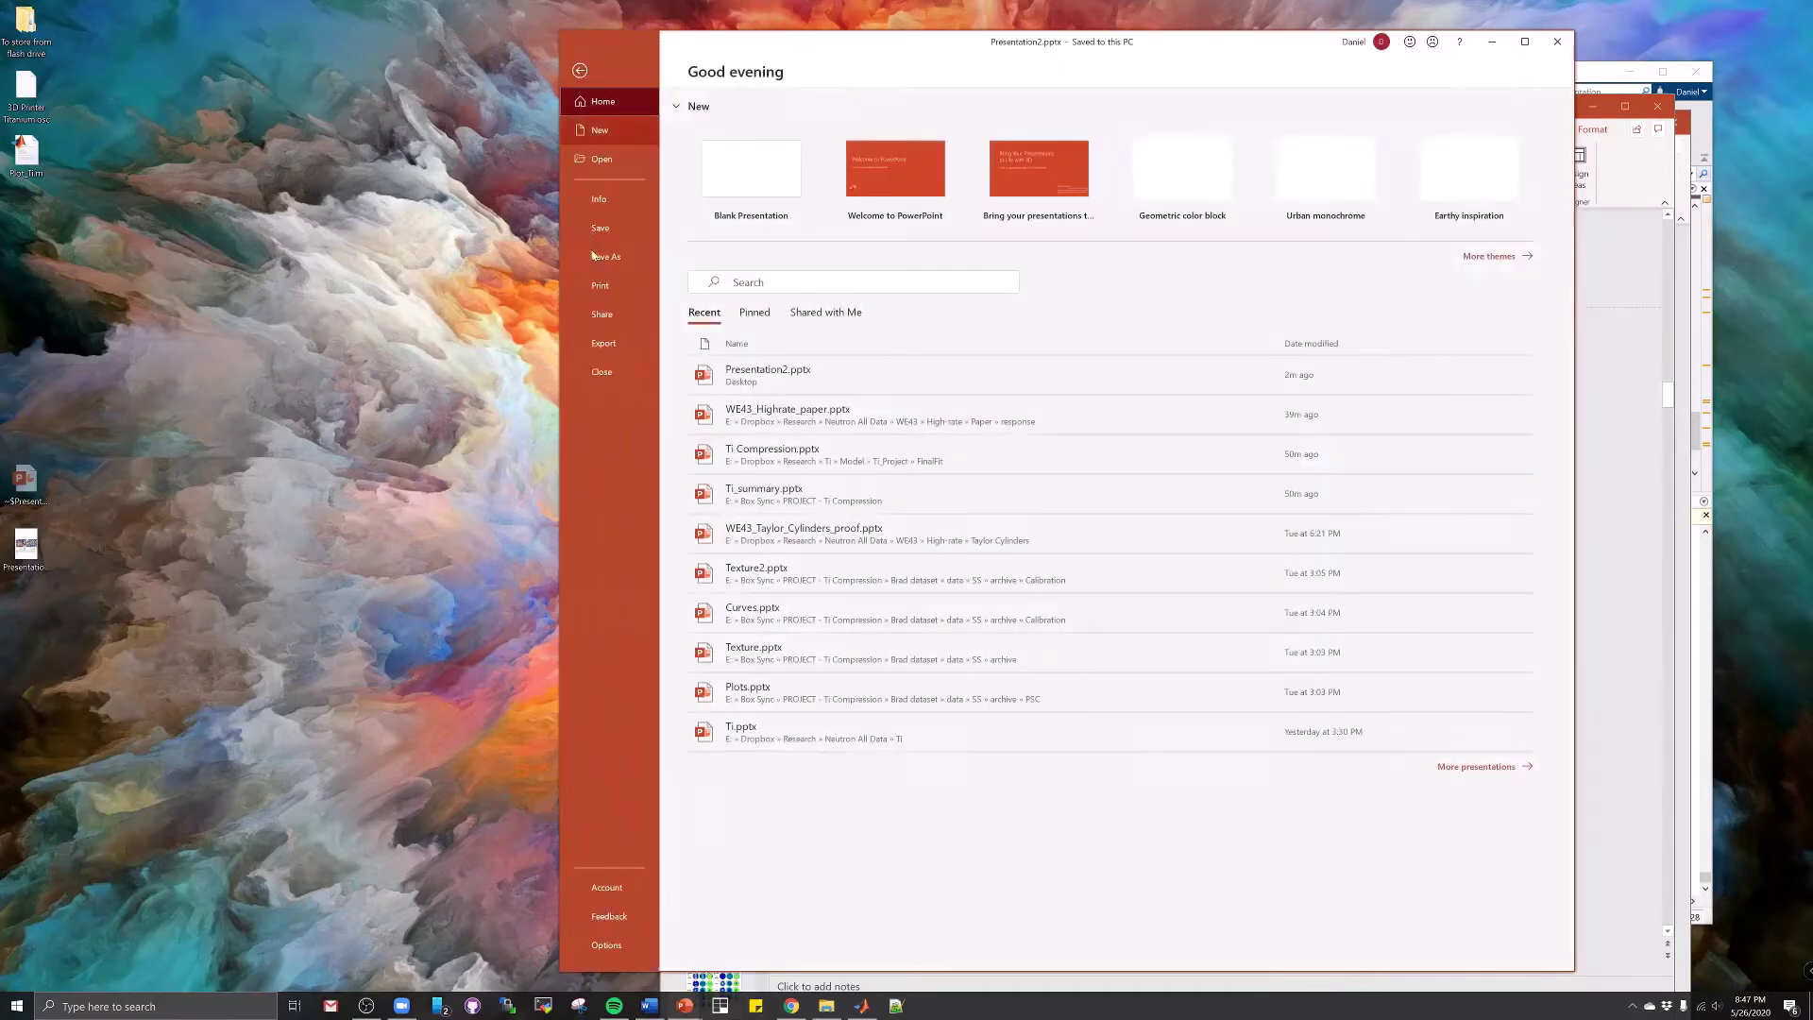
{"action": "left_click", "coordinate": [606, 255]}
{"action": "left_click", "coordinate": [1080, 154]}
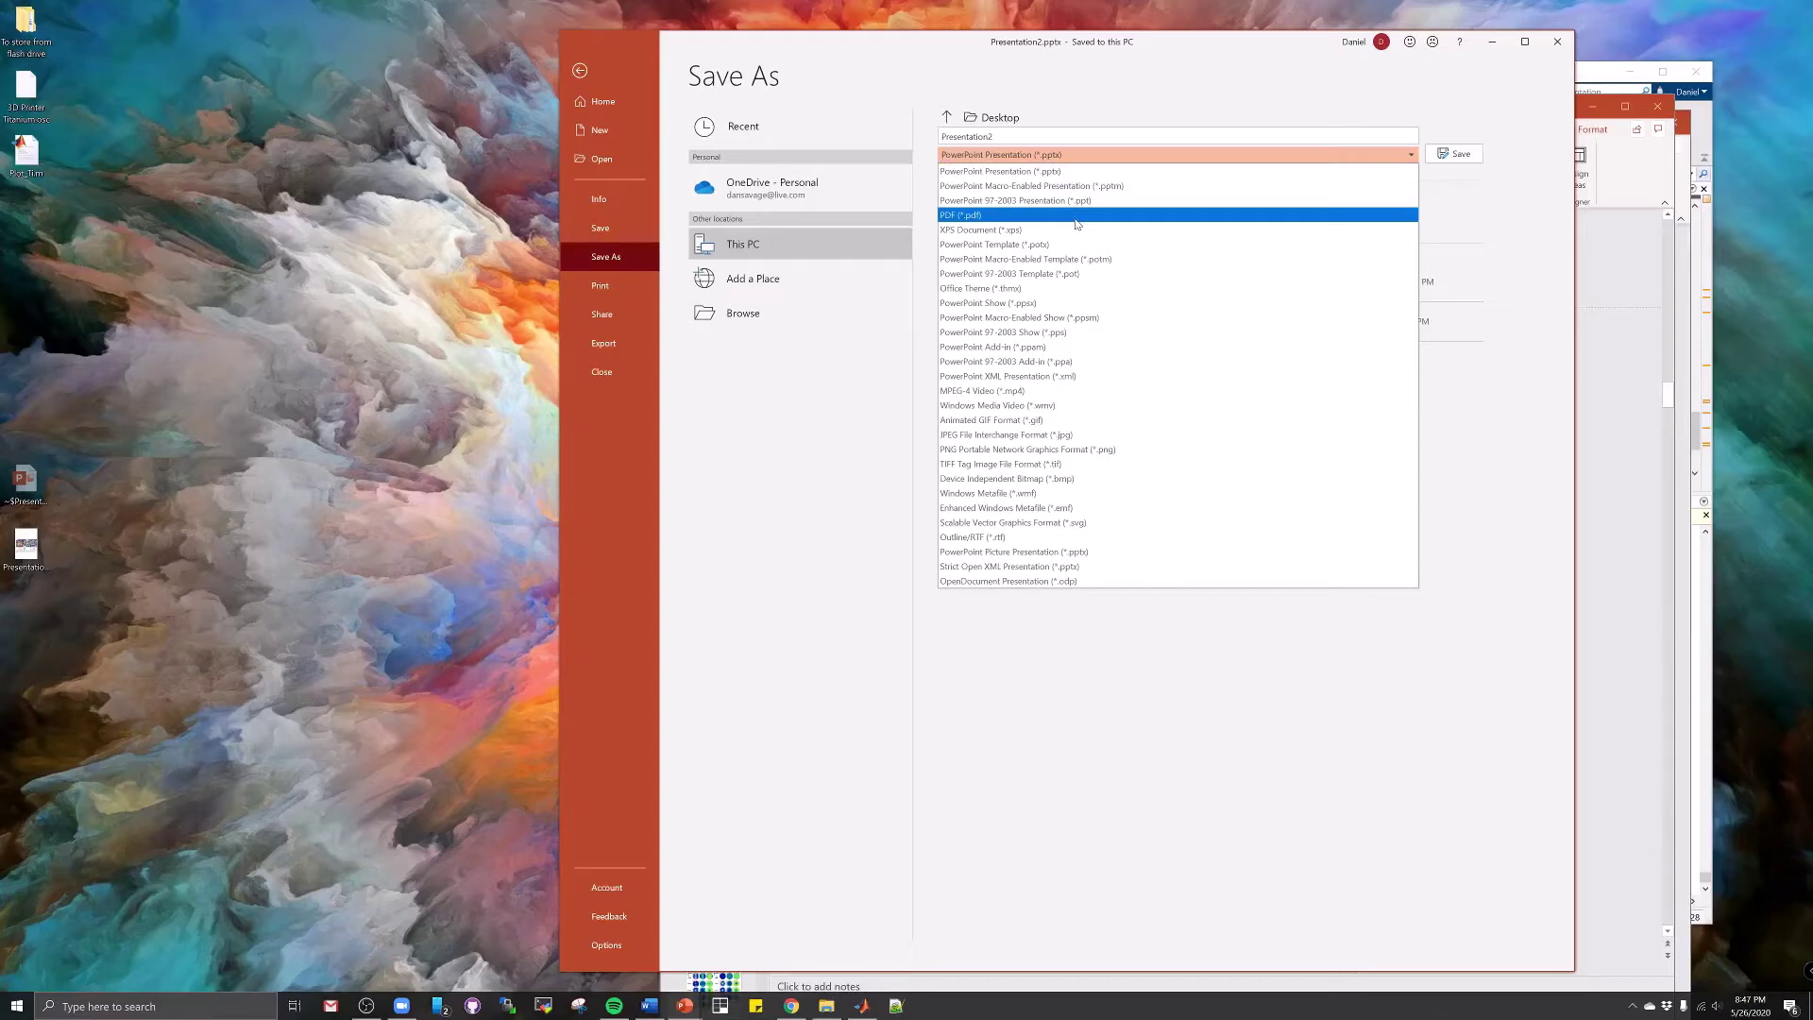
{"action": "left_click", "coordinate": [1113, 464]}
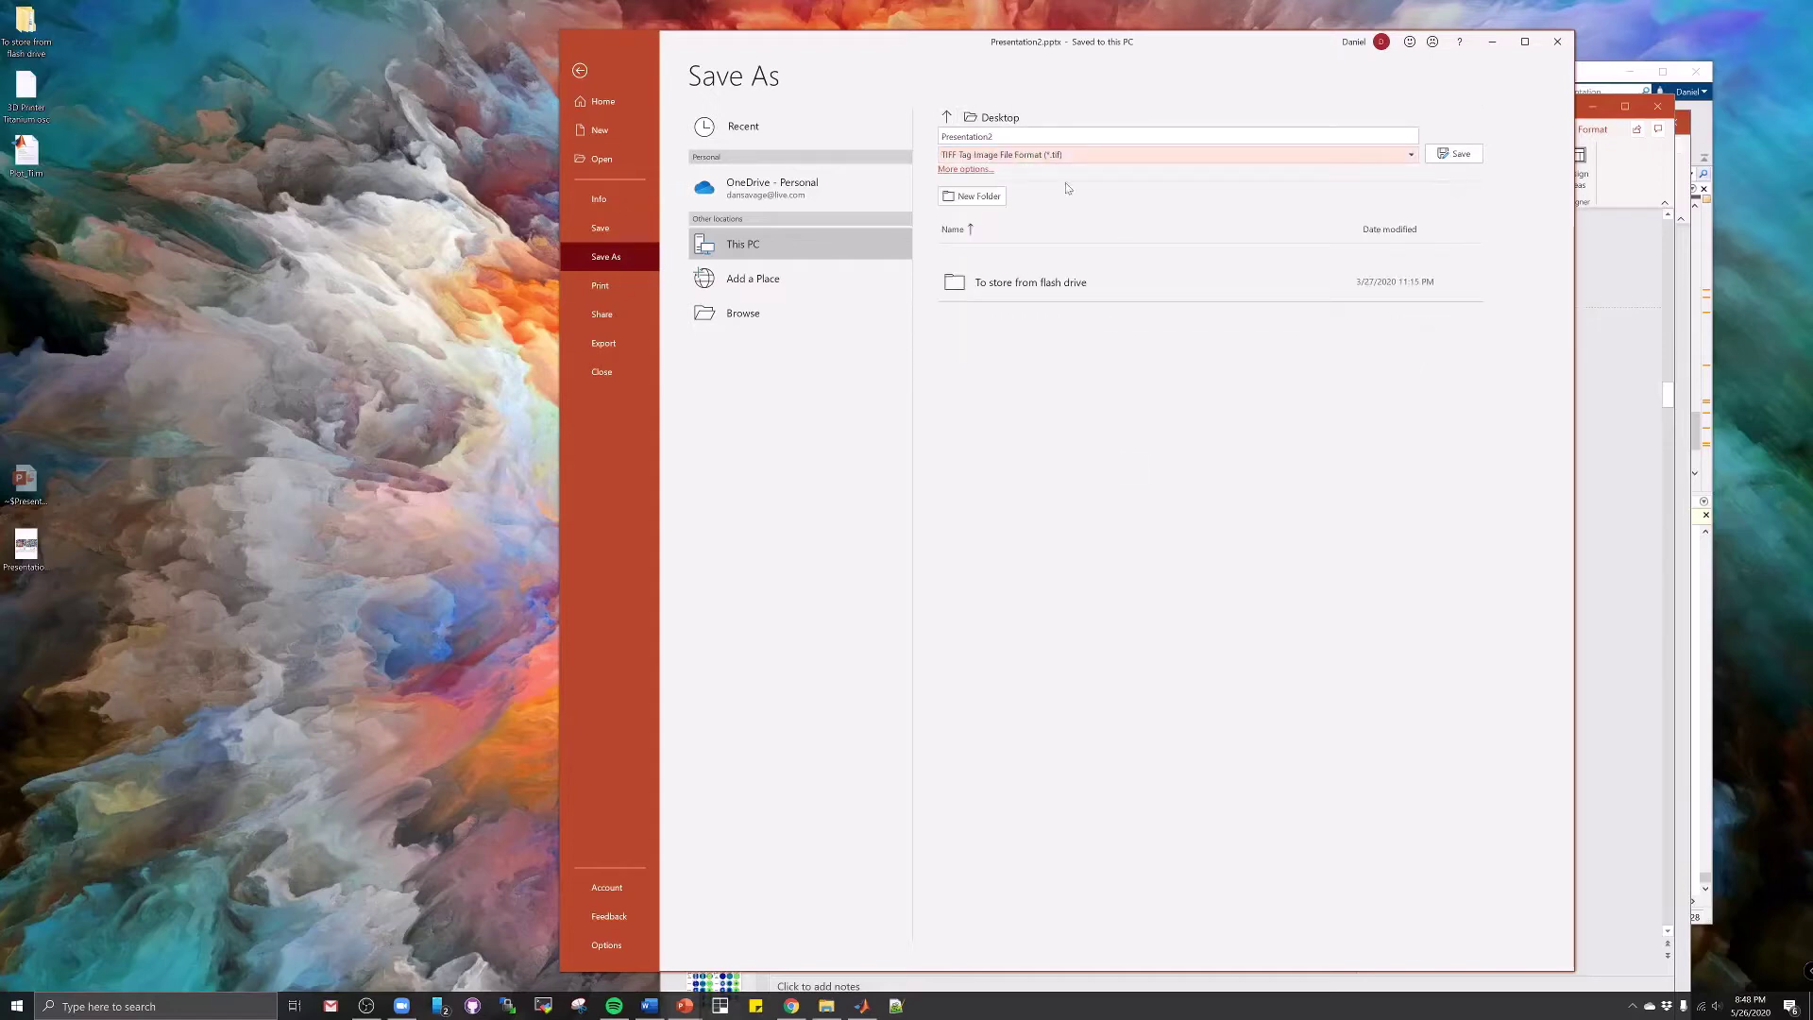
{"action": "left_click", "coordinate": [1469, 156]}
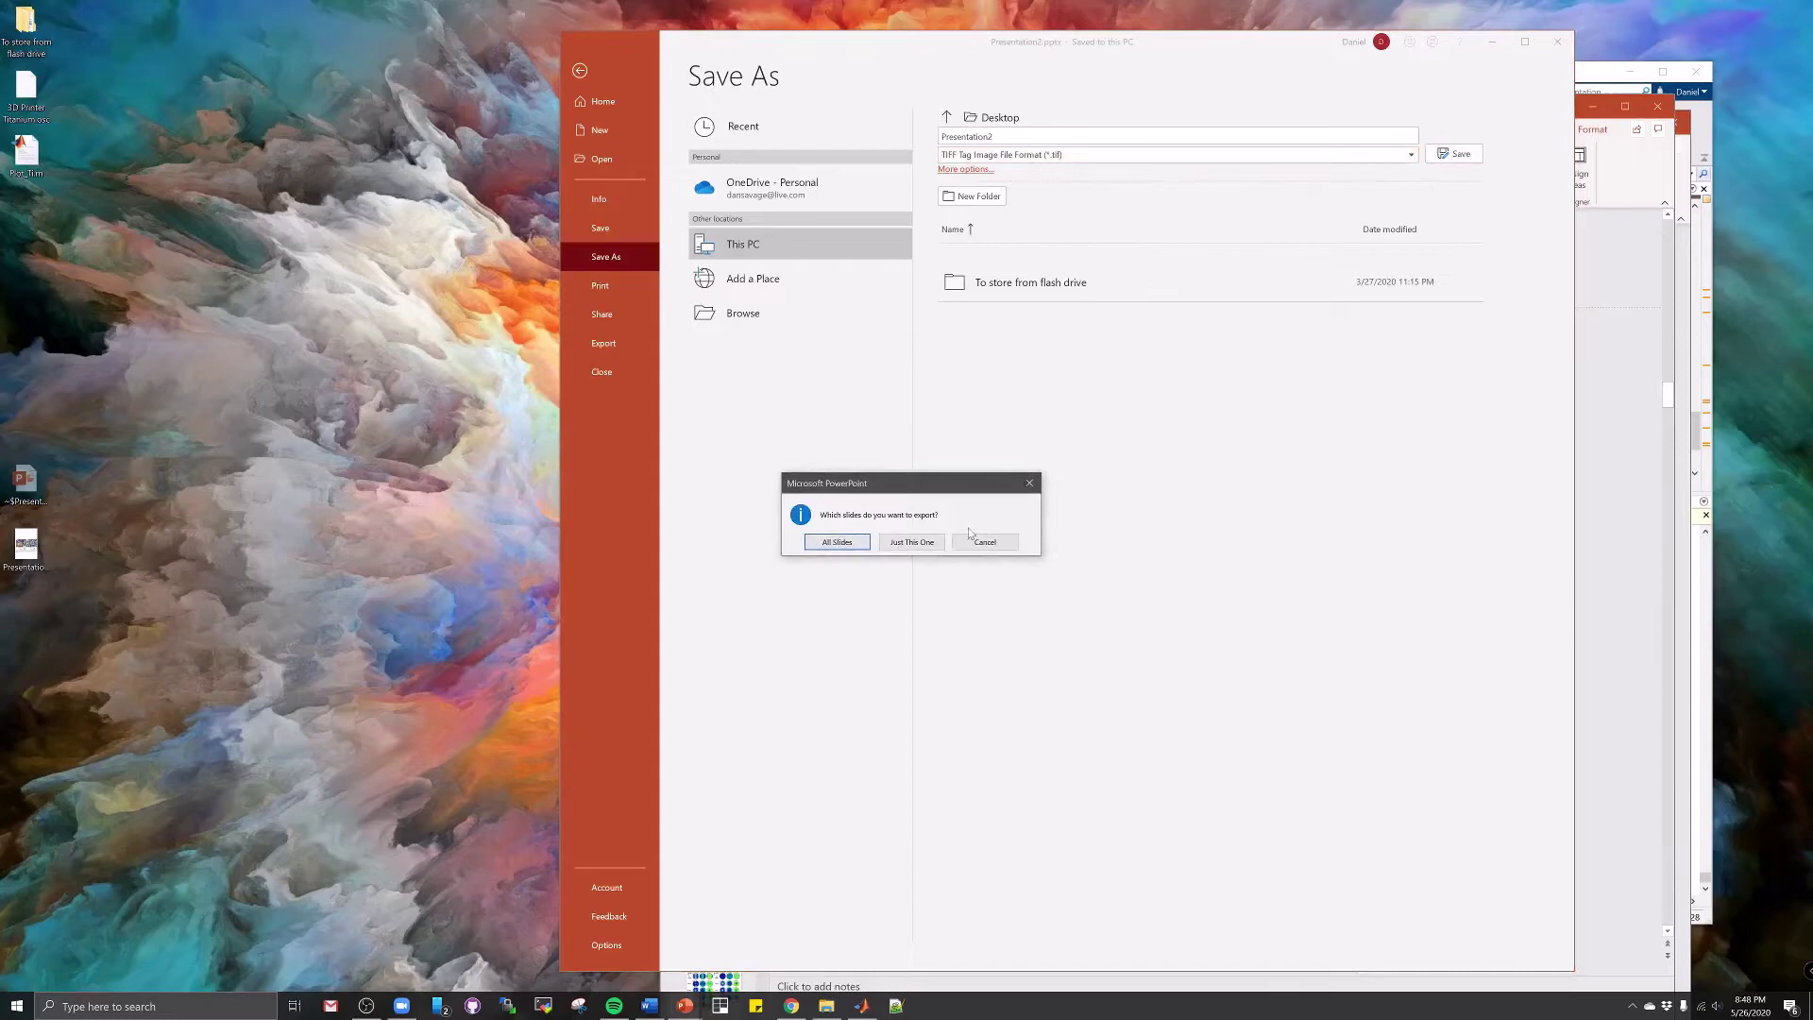
{"action": "left_click", "coordinate": [861, 545]}
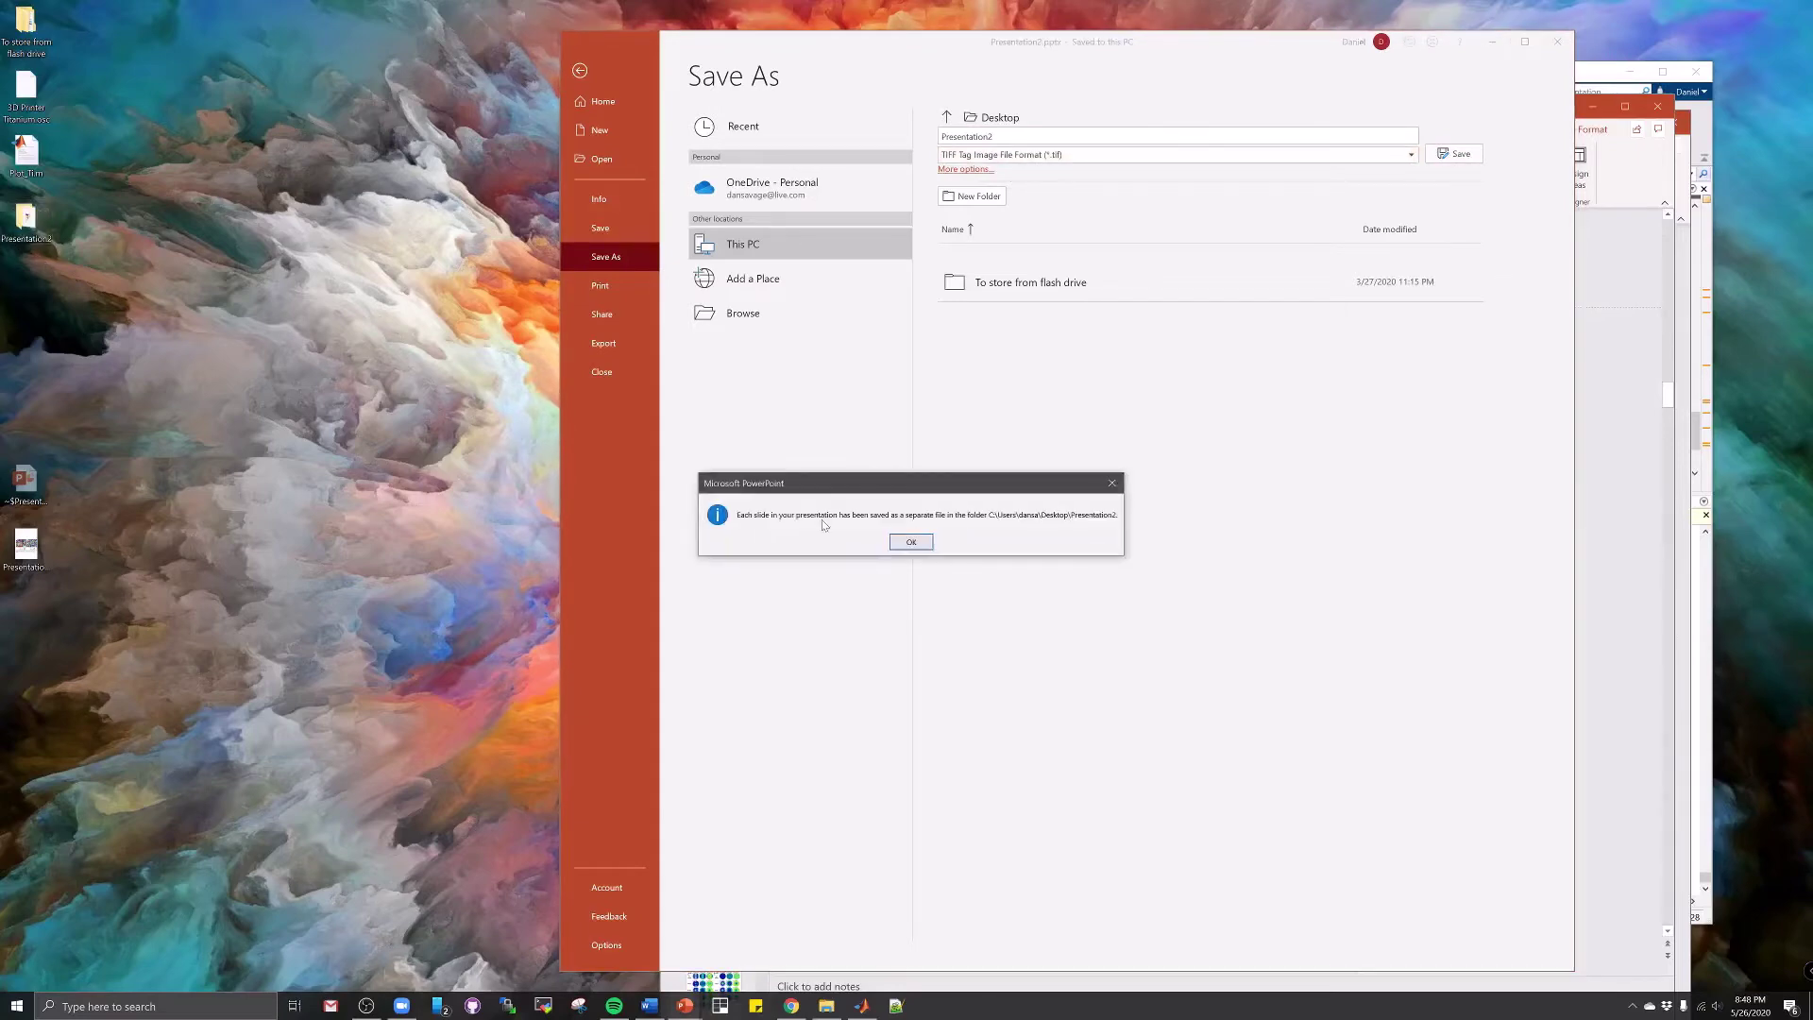
{"action": "left_click", "coordinate": [911, 540]}
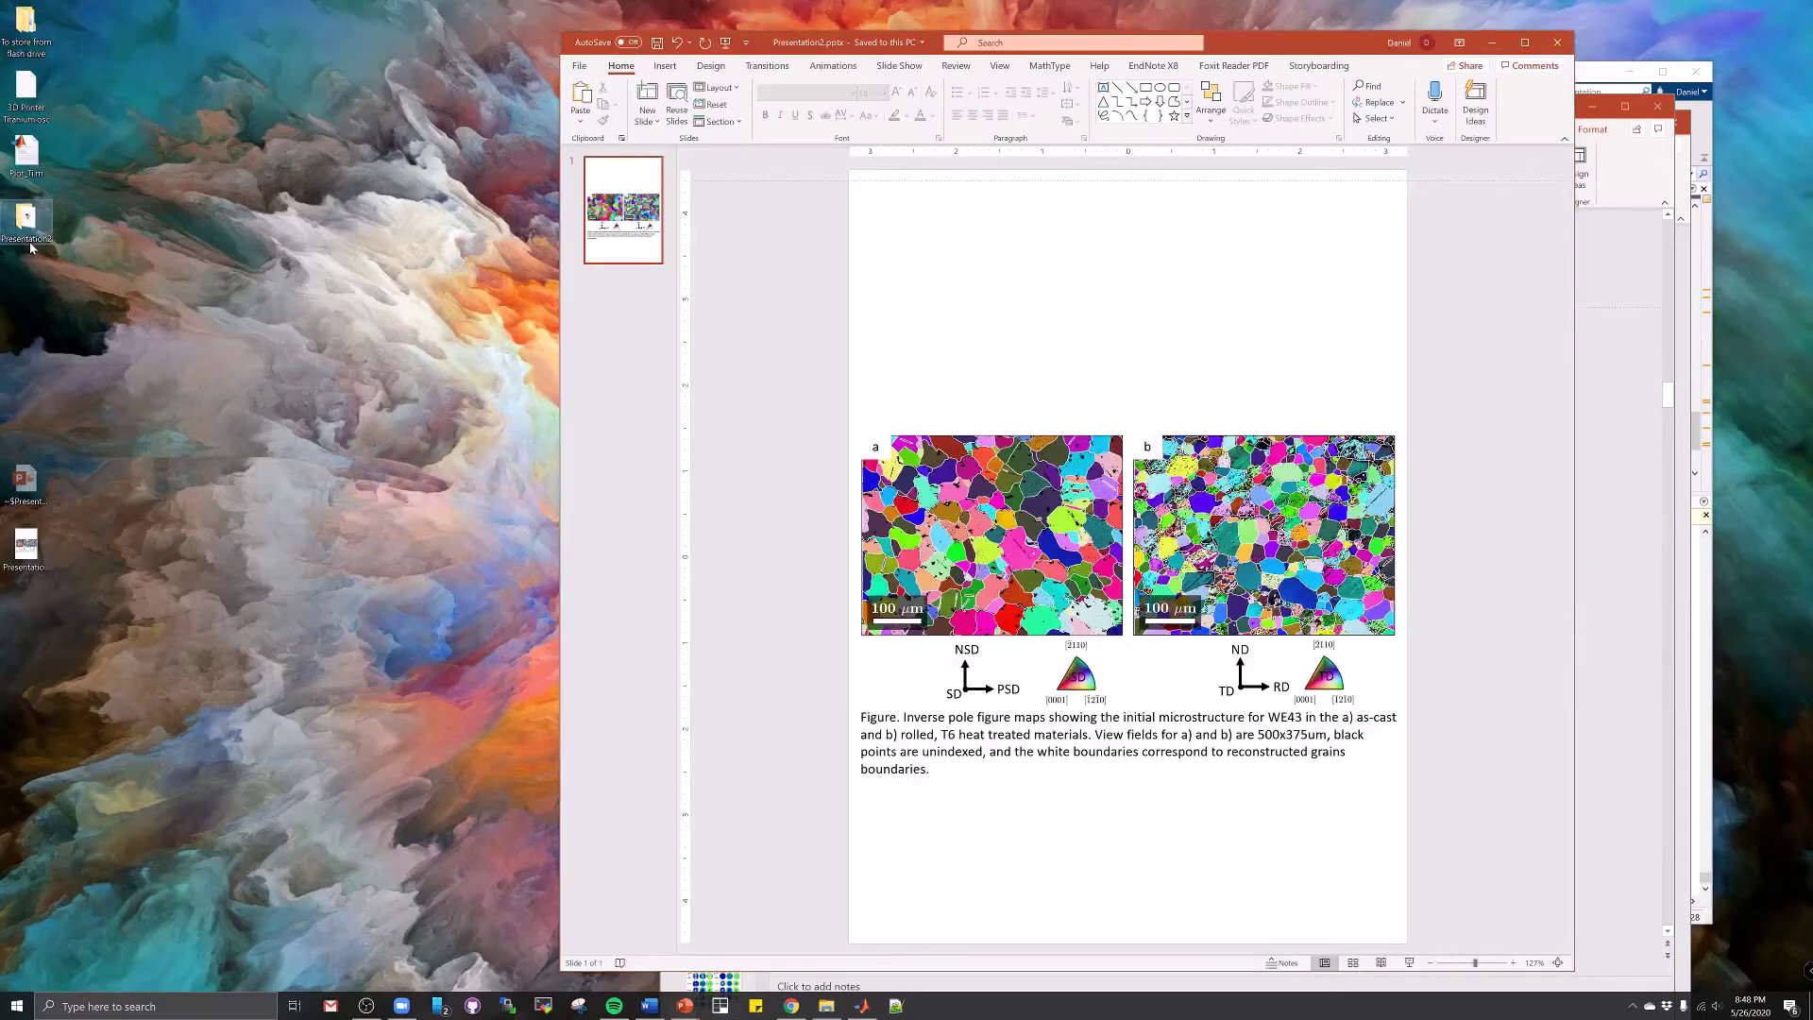
{"action": "double_click", "coordinate": [26, 219]}
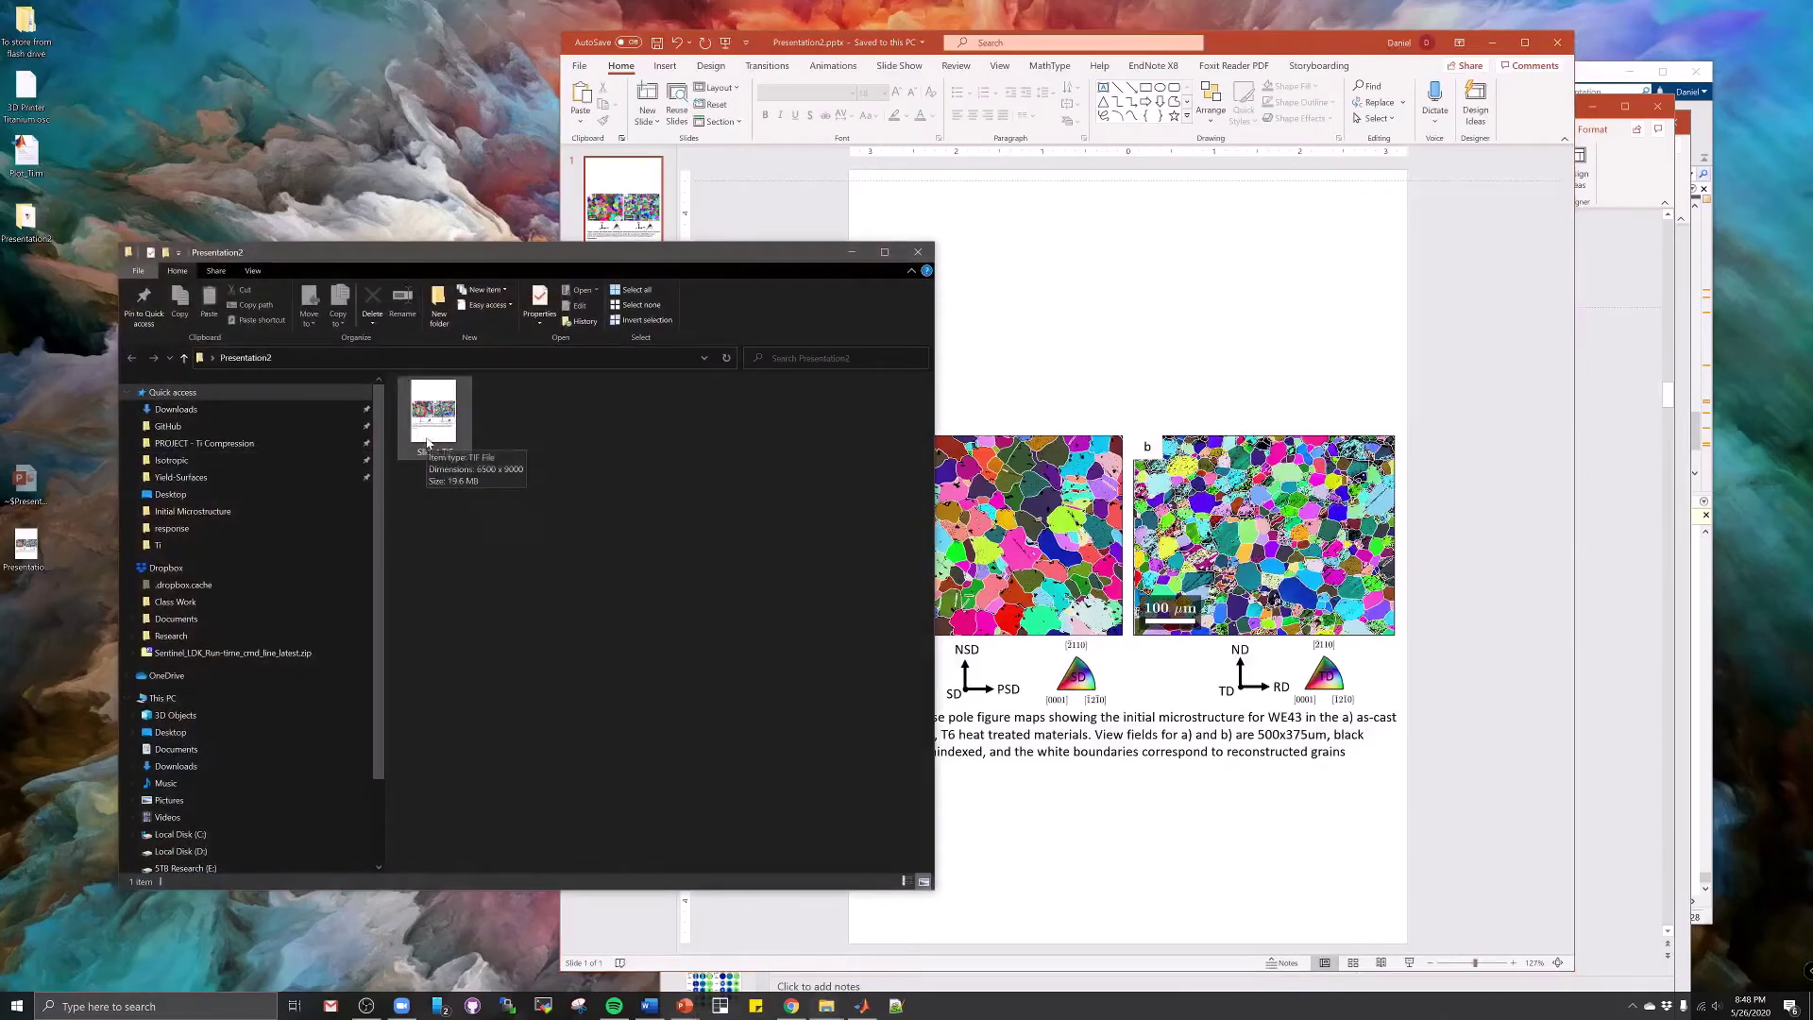
Open Slide1.TIF in XnView and zoom in and out to inspect the figure detail
{"action": "left_click", "coordinate": [431, 441]}
{"action": "double_click", "coordinate": [432, 441]}
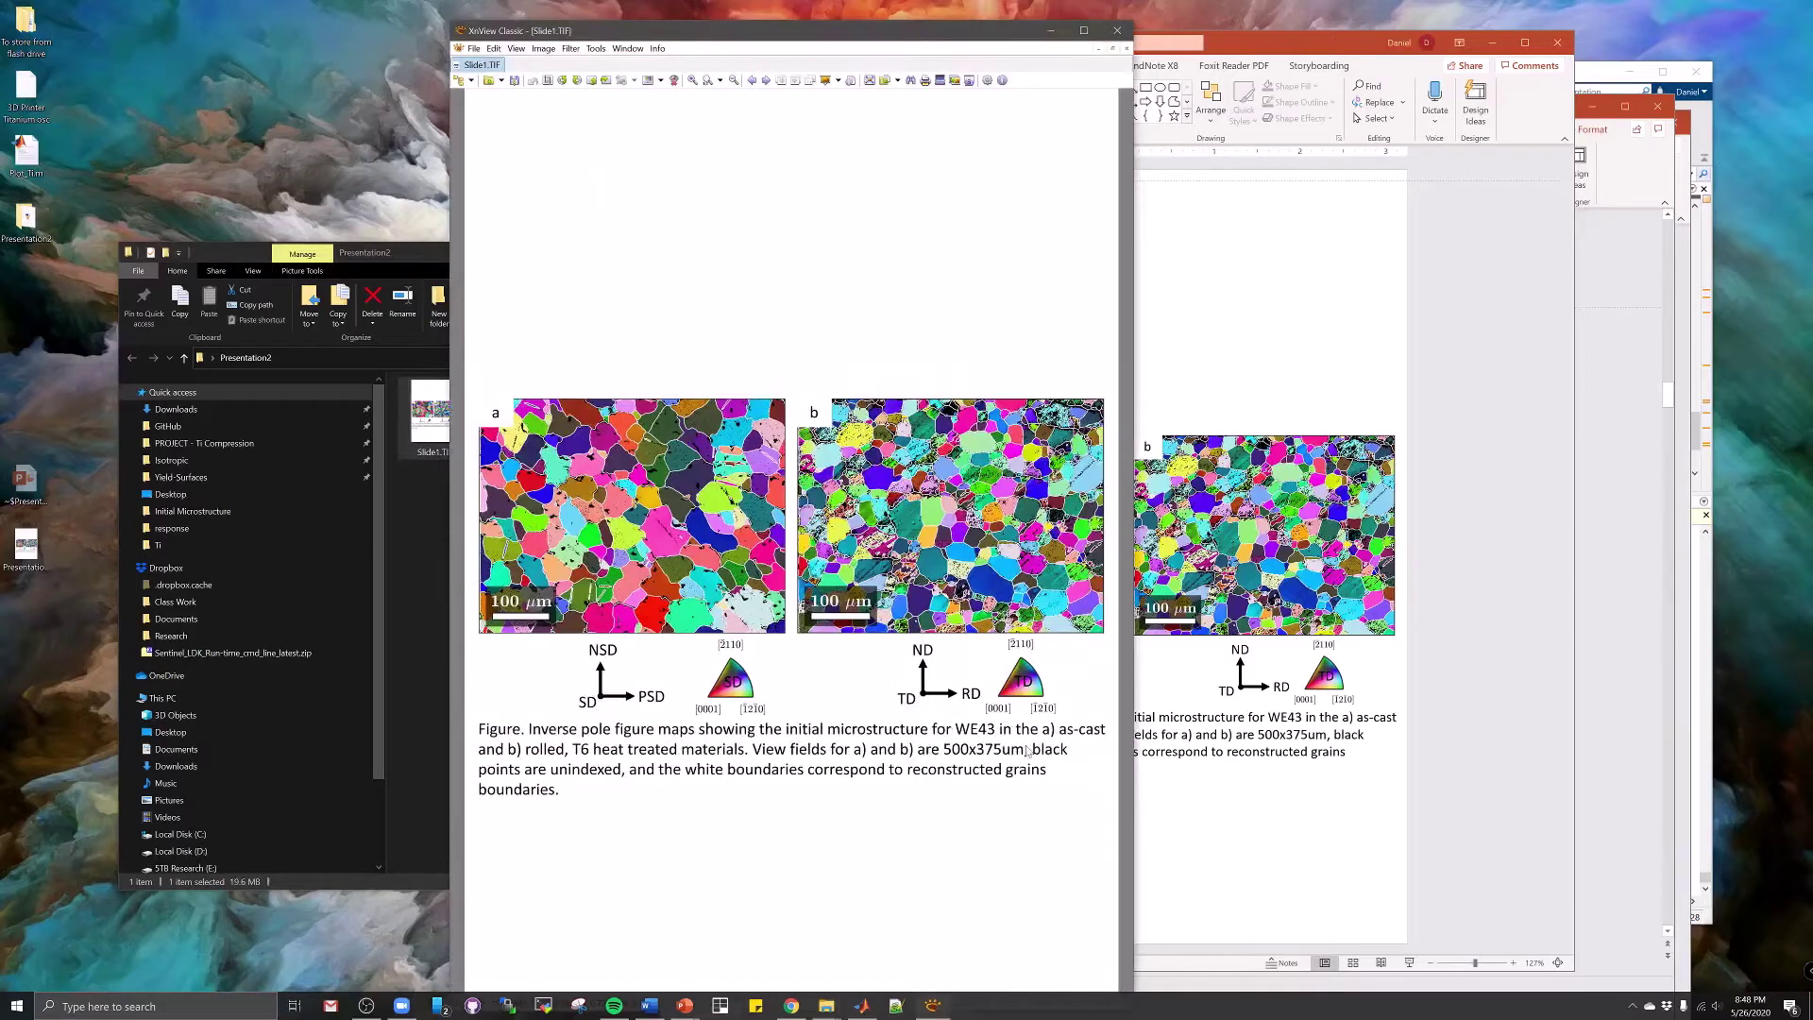
{"action": "scroll", "coordinate": [1001, 666], "scroll_direction": "up", "scroll_amount": 1}
{"action": "scroll", "coordinate": [982, 637], "scroll_direction": "up", "scroll_amount": 2}
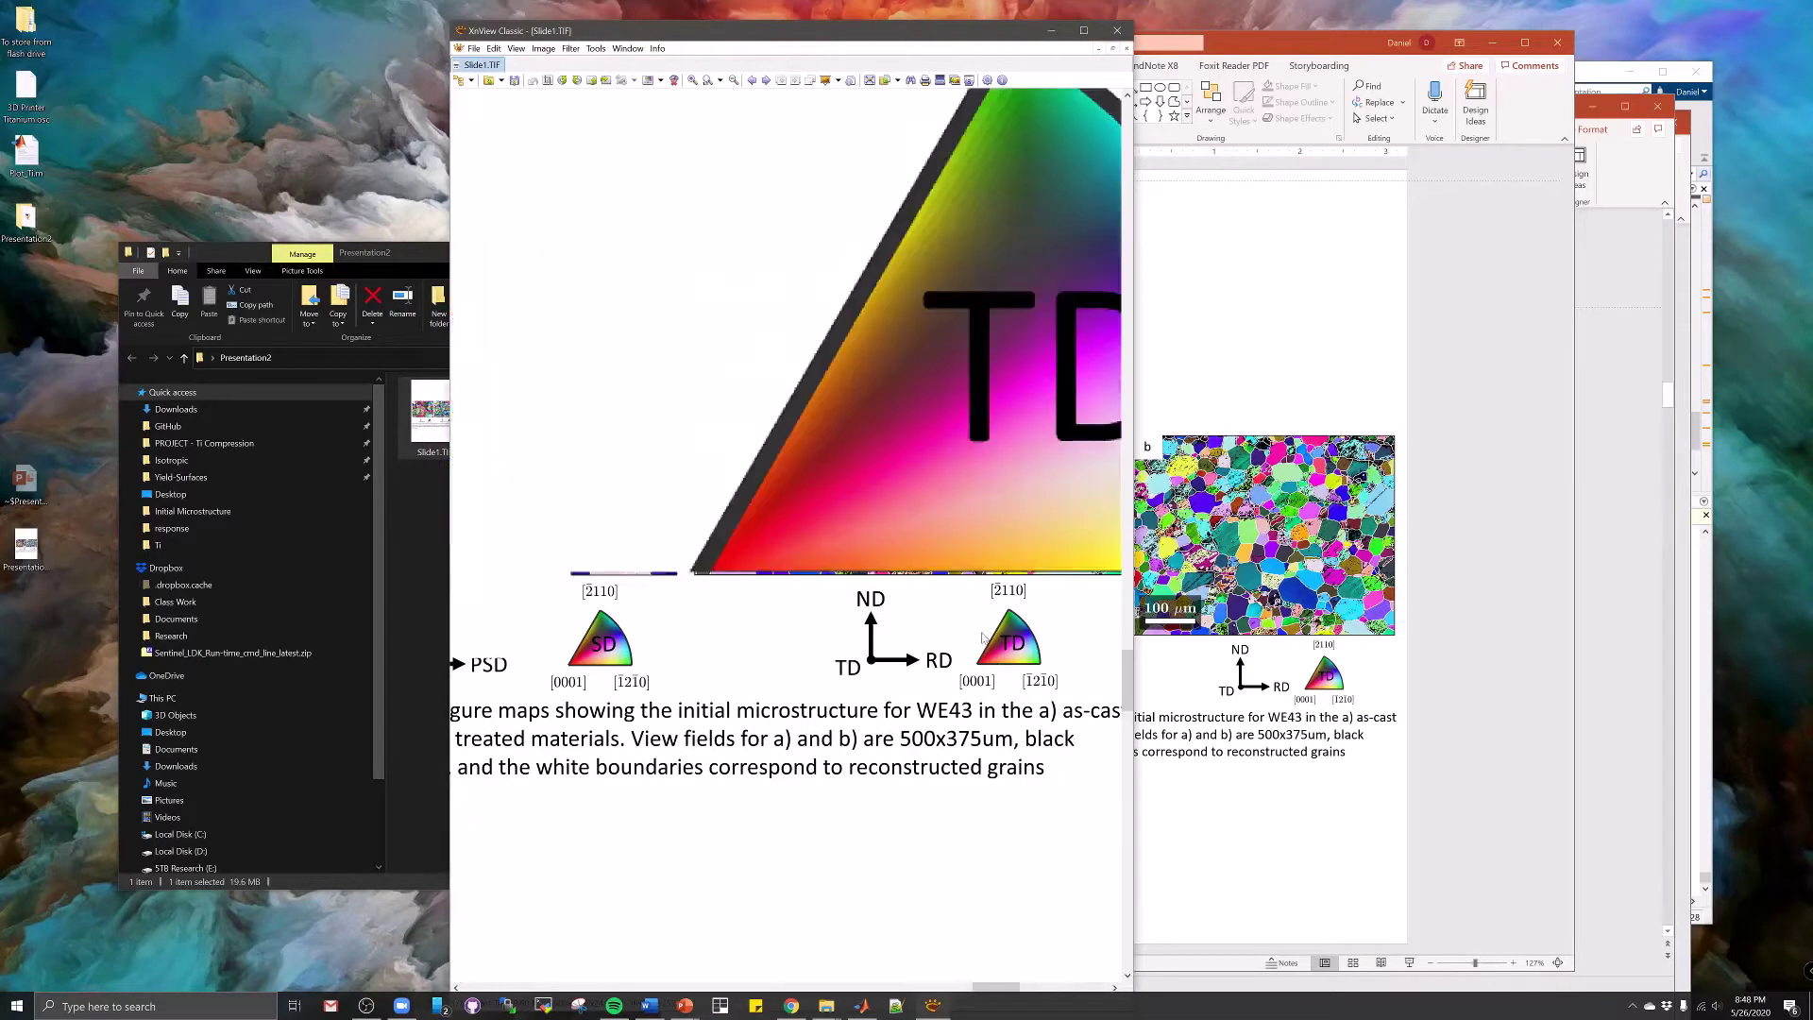
{"action": "scroll", "coordinate": [982, 645], "scroll_direction": "down", "scroll_amount": 2}
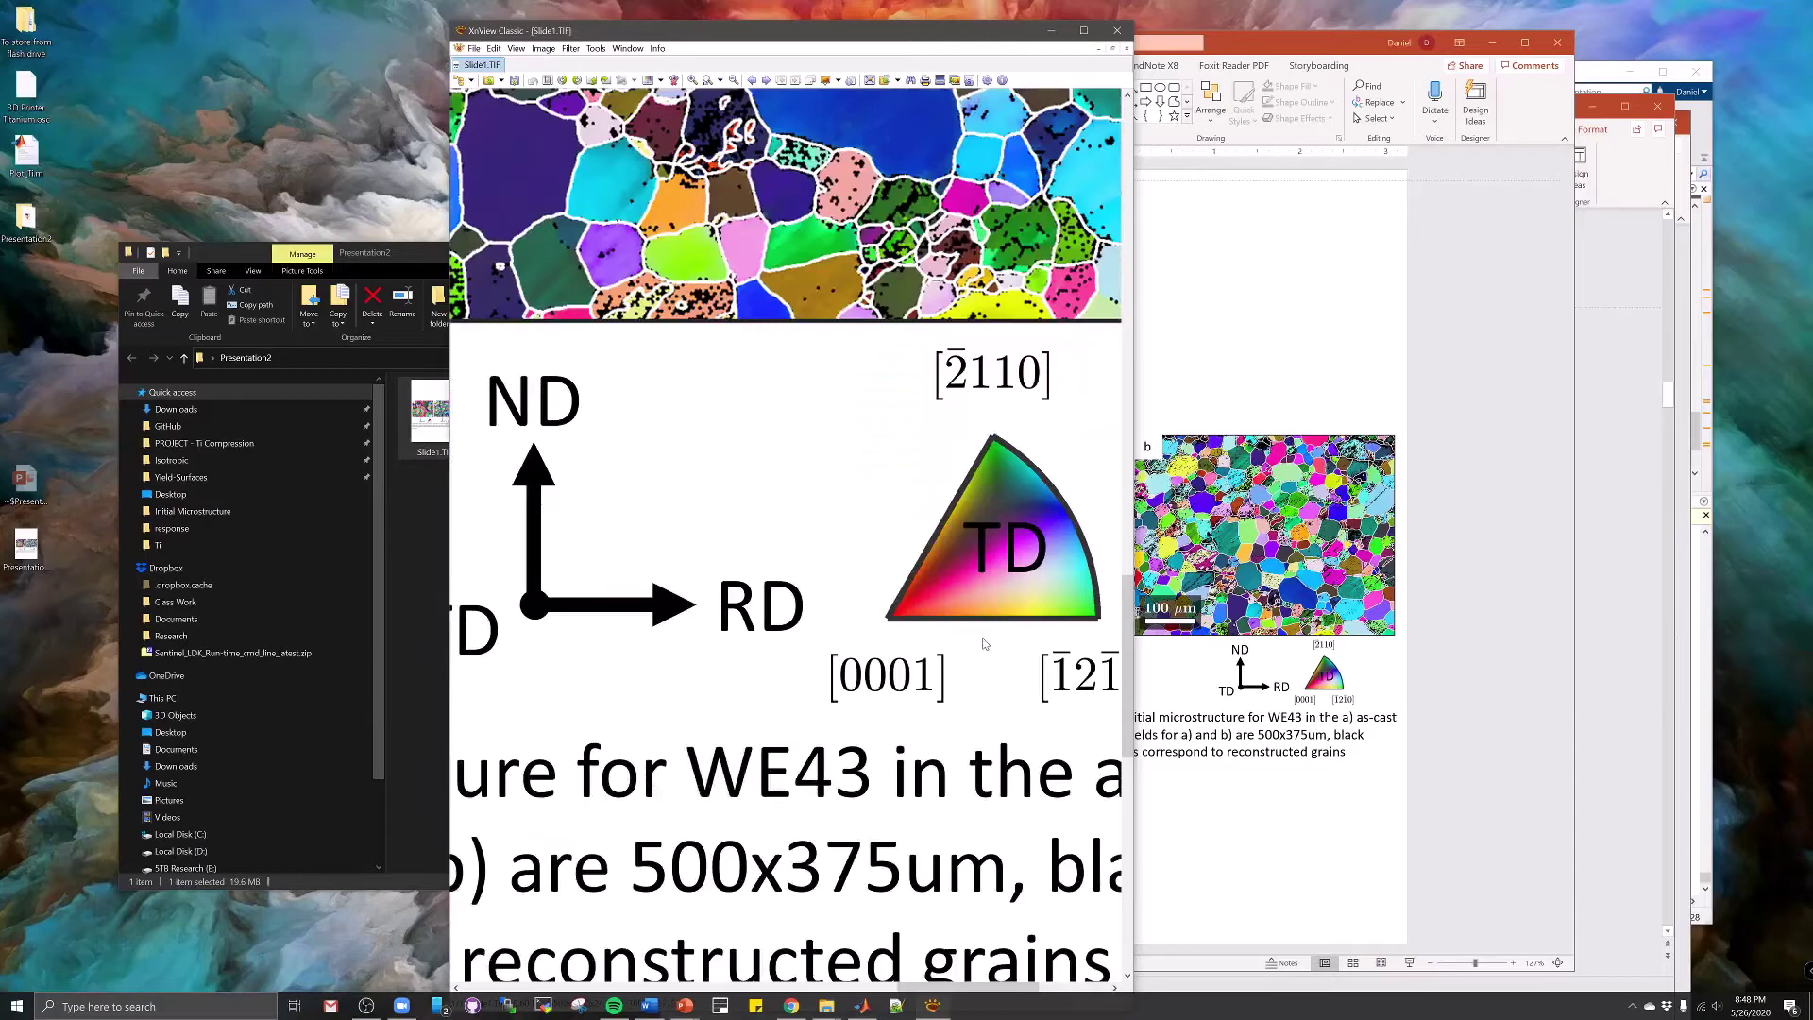
{"action": "scroll", "coordinate": [680, 614], "scroll_direction": "down", "scroll_amount": 2}
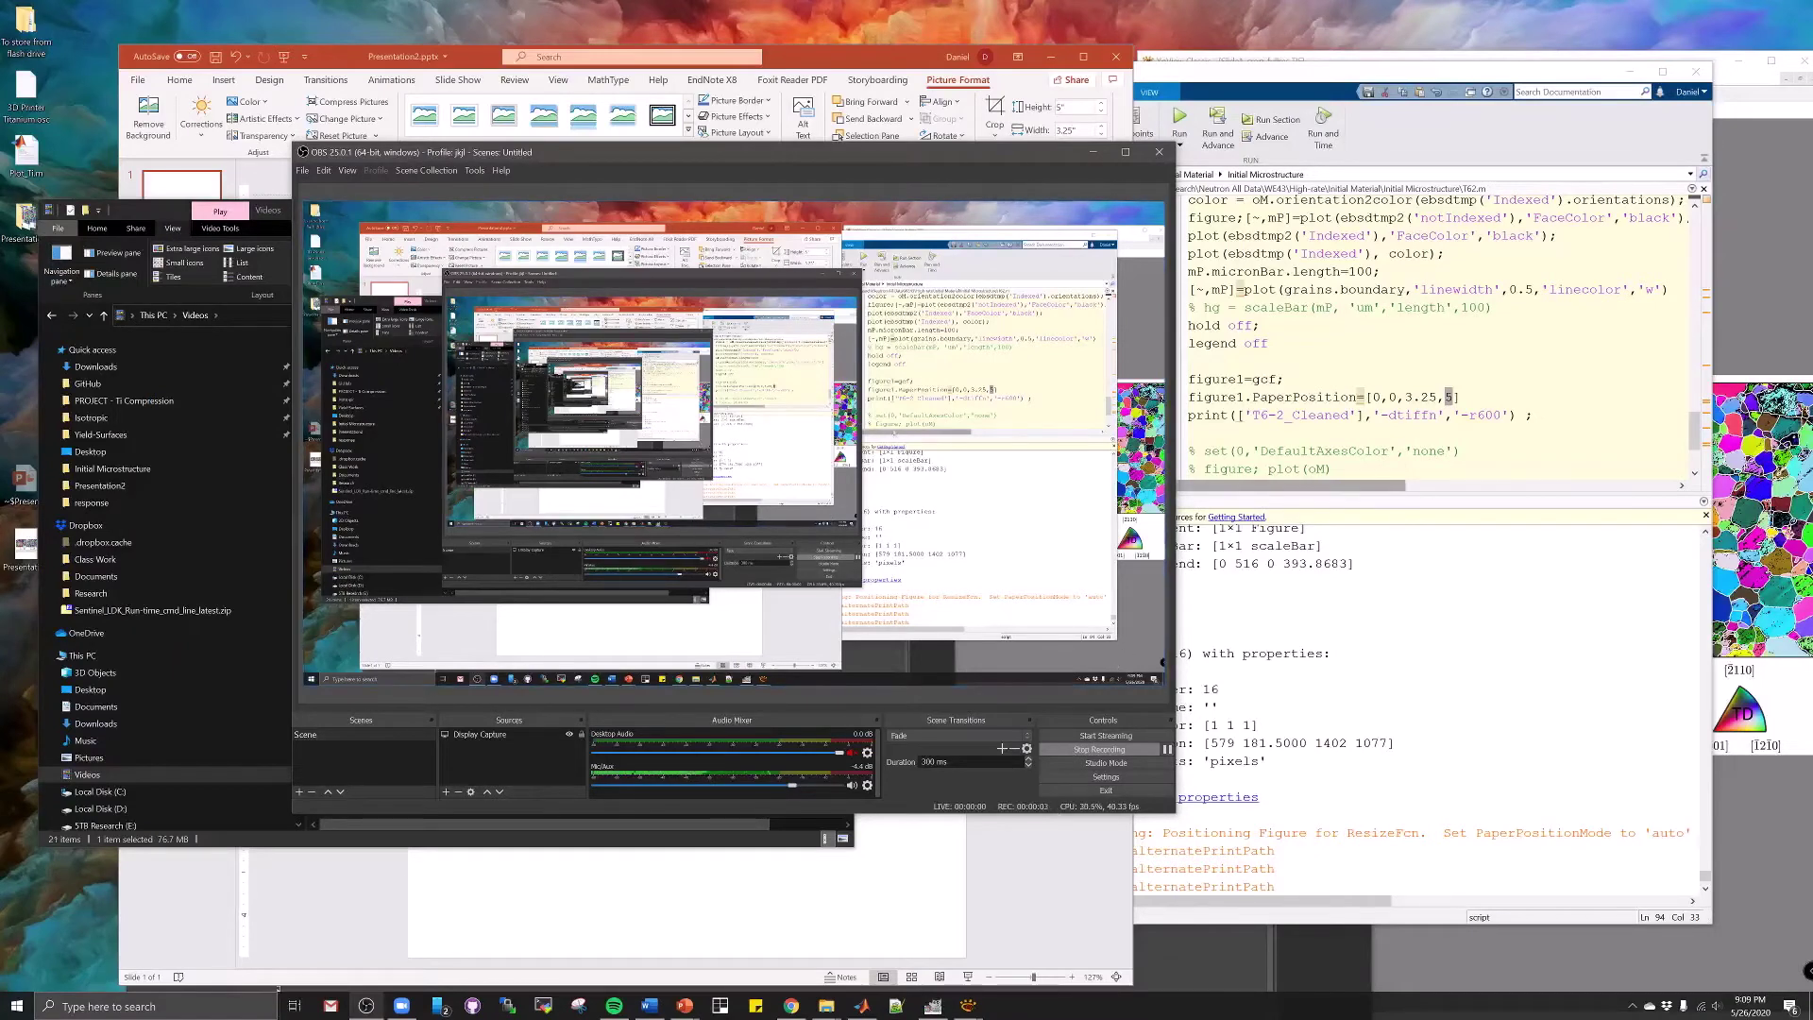
In the MATLAB script, highlight line 94's PaperPosition [0,0,3.25,5] and its 3.25 width value
{"action": "key", "text": "alt+Tab"}
{"action": "left_click", "coordinate": [355, 62]}
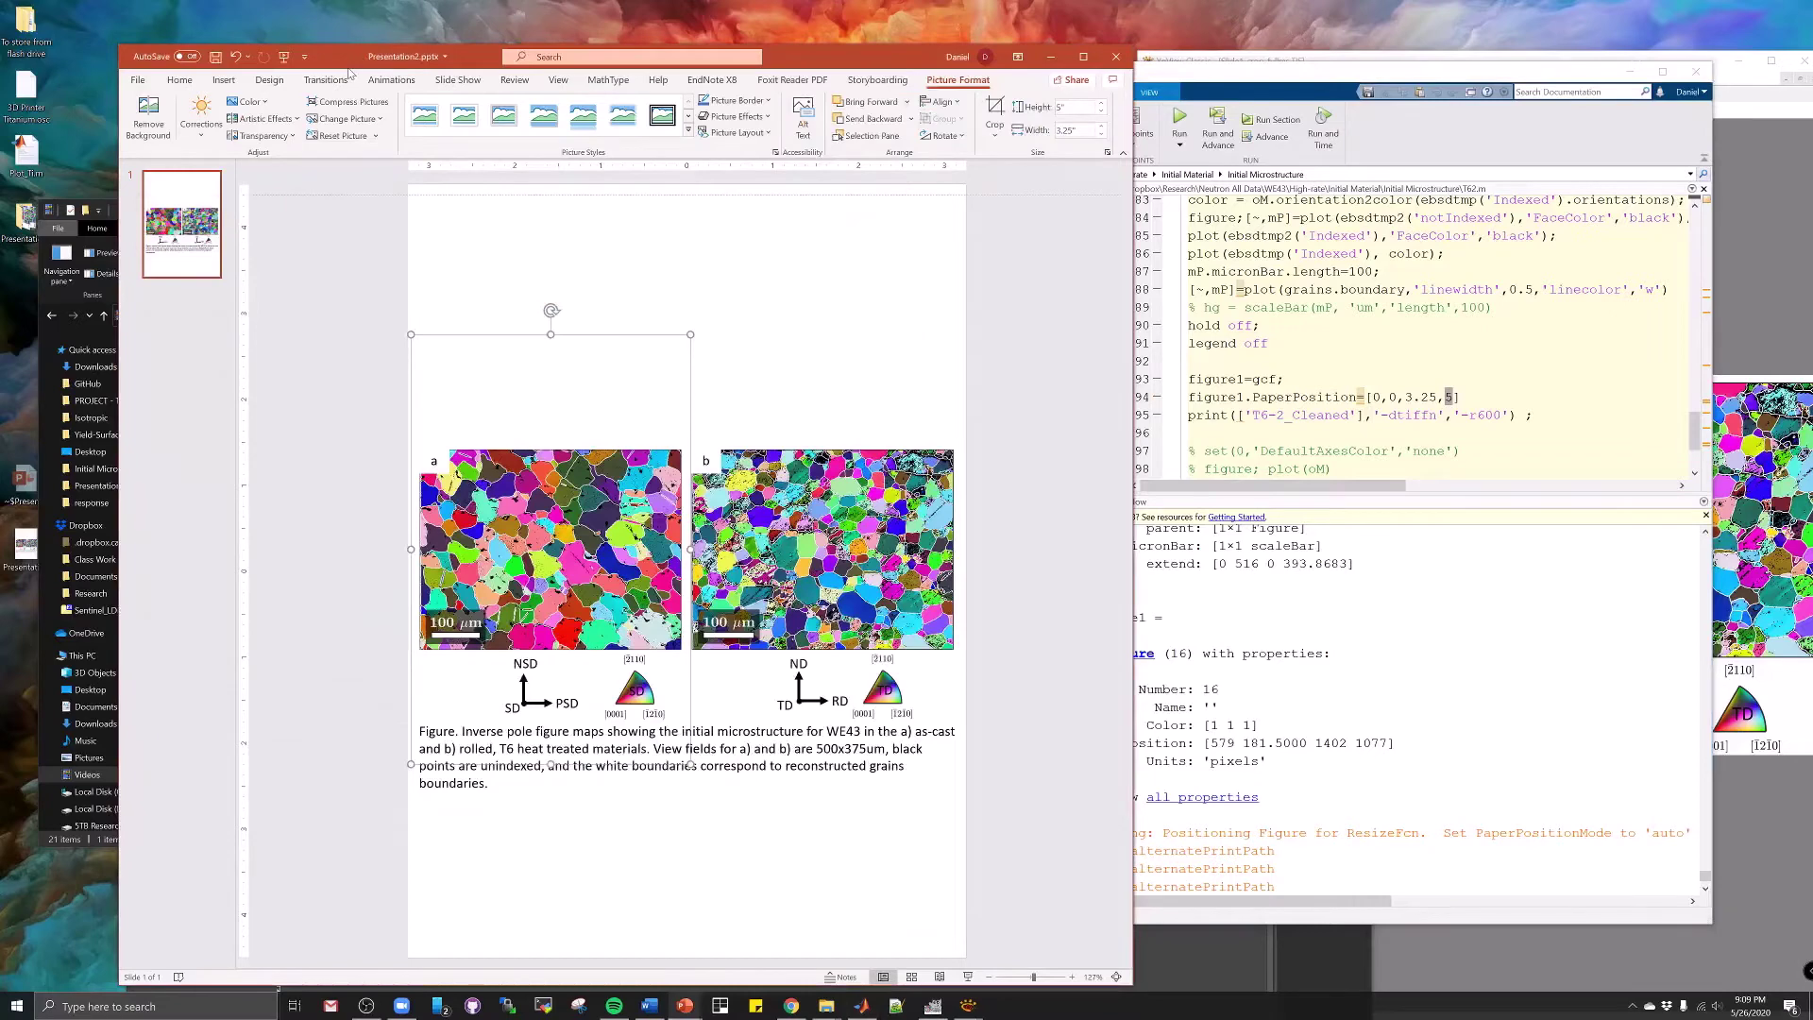
{"action": "left_click", "coordinate": [1461, 451]}
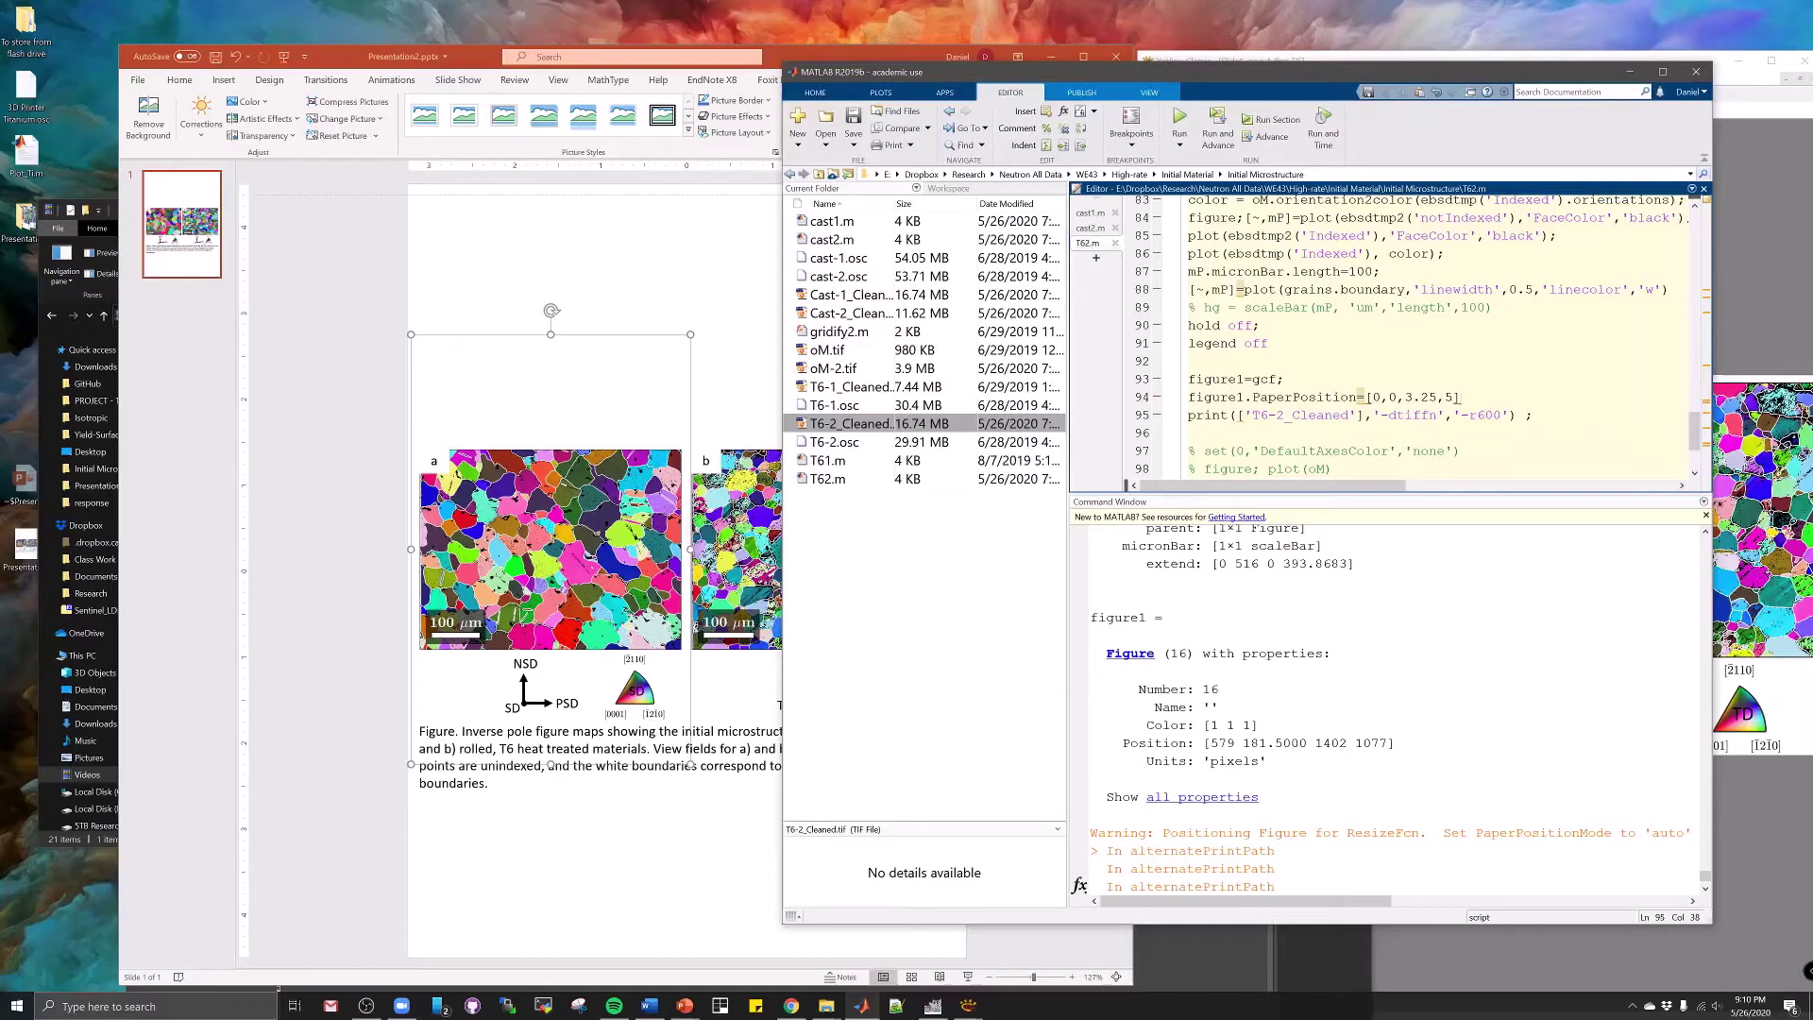
{"action": "left_click_drag", "start_coordinate": [1461, 397], "coordinate": [1167, 402]}
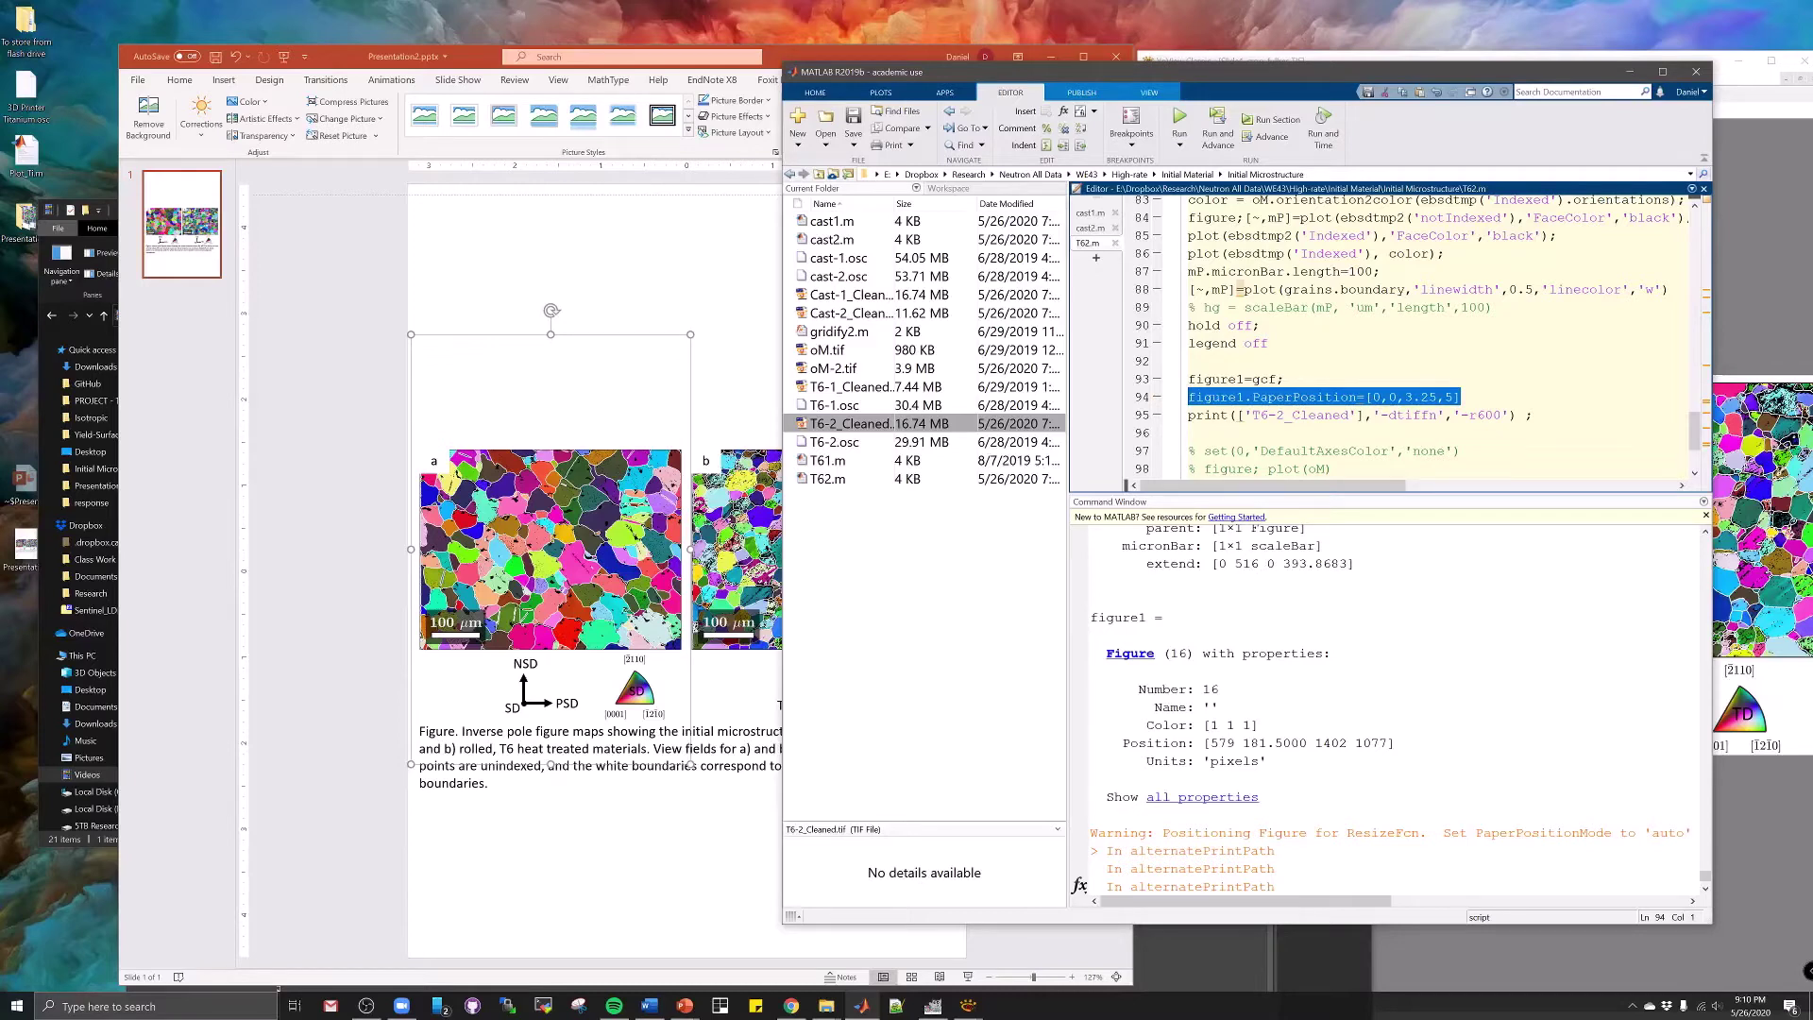
{"action": "left_click", "coordinate": [1534, 414]}
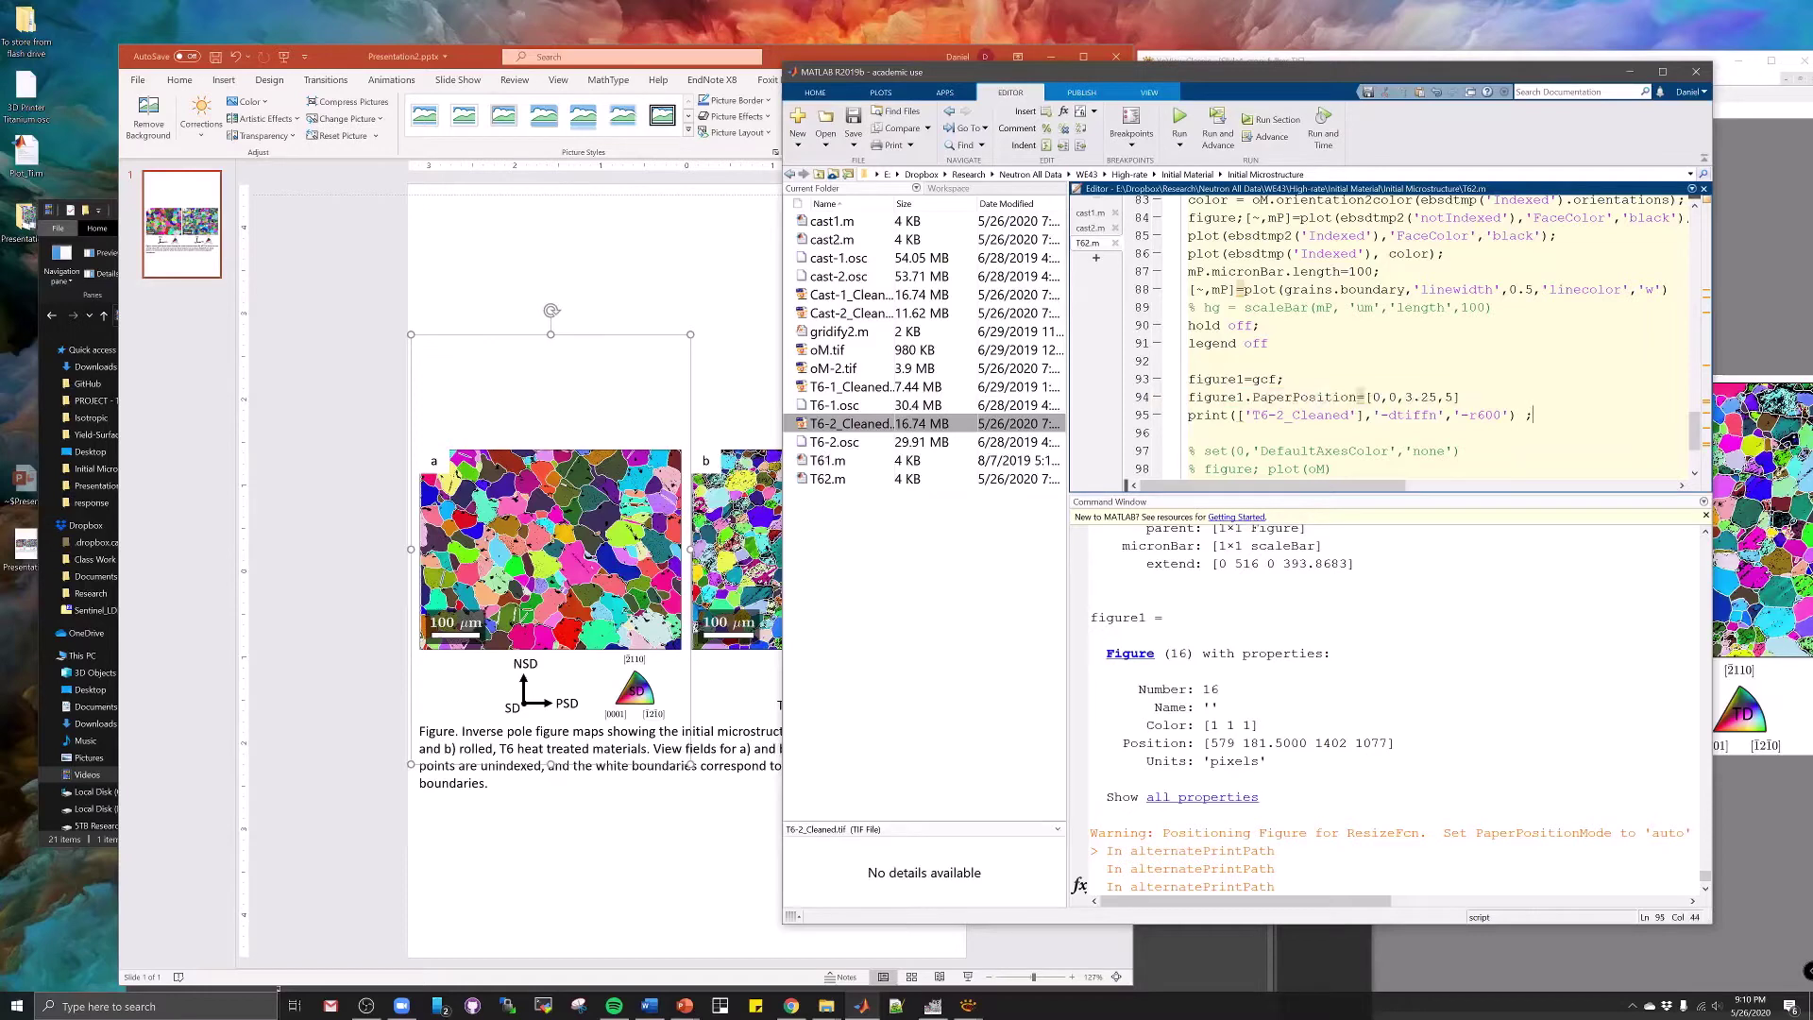
{"action": "left_click_drag", "start_coordinate": [1412, 397], "coordinate": [1438, 397]}
{"action": "key", "text": "Right"}
Replace grain map a with Cast-2_Cleaned.tif from a file
{"action": "left_click", "coordinate": [1035, 612]}
{"action": "left_click", "coordinate": [580, 475]}
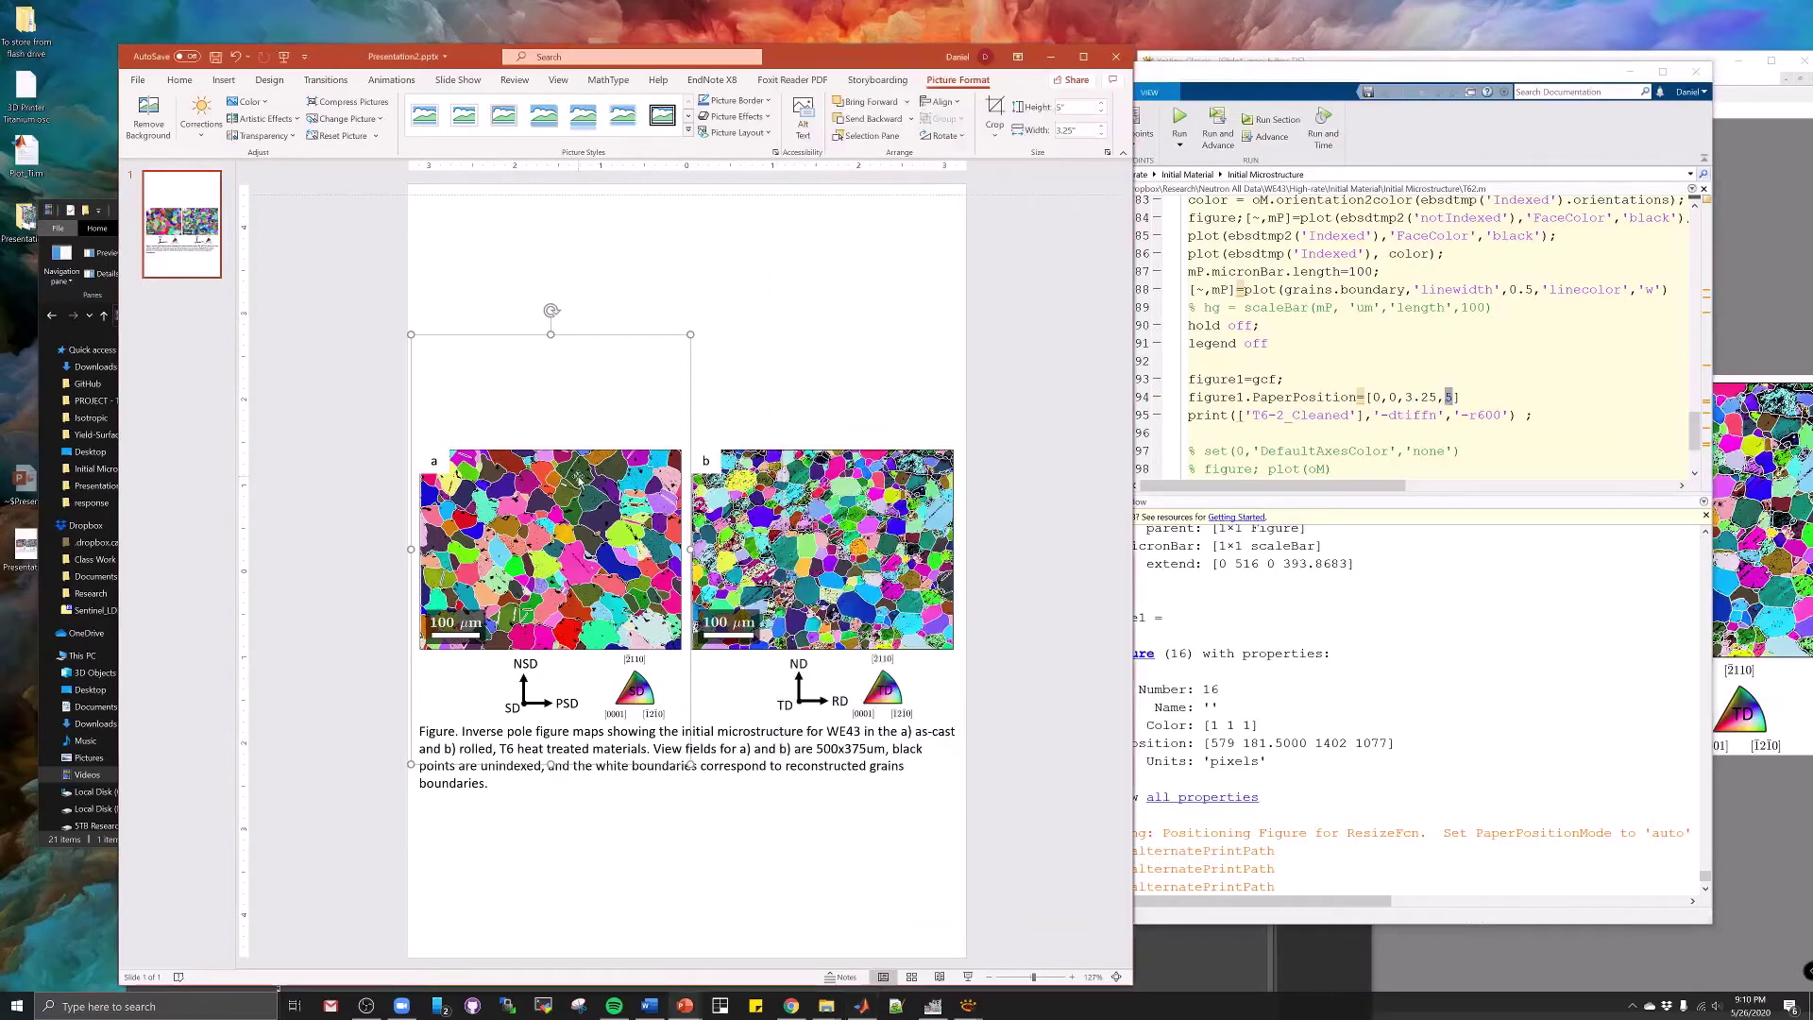
{"action": "right_click", "coordinate": [579, 475]}
{"action": "mouse_move", "coordinate": [659, 574]}
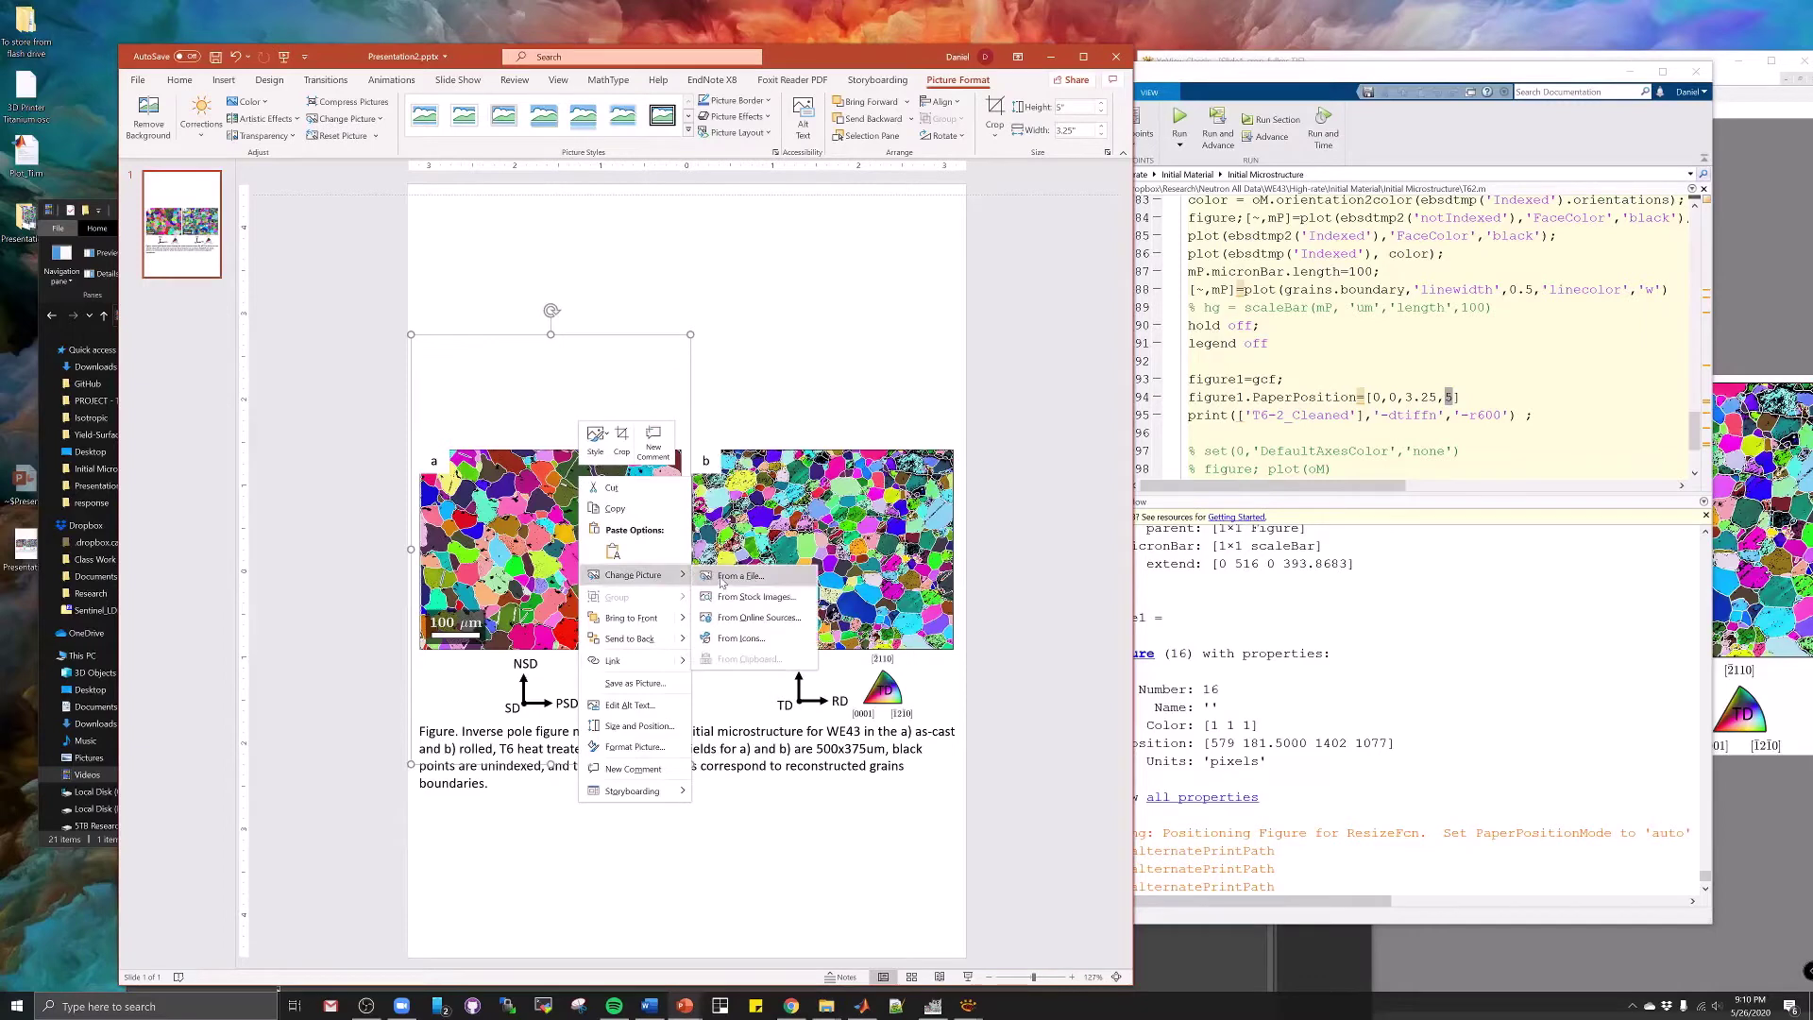
{"action": "left_click", "coordinate": [722, 579]}
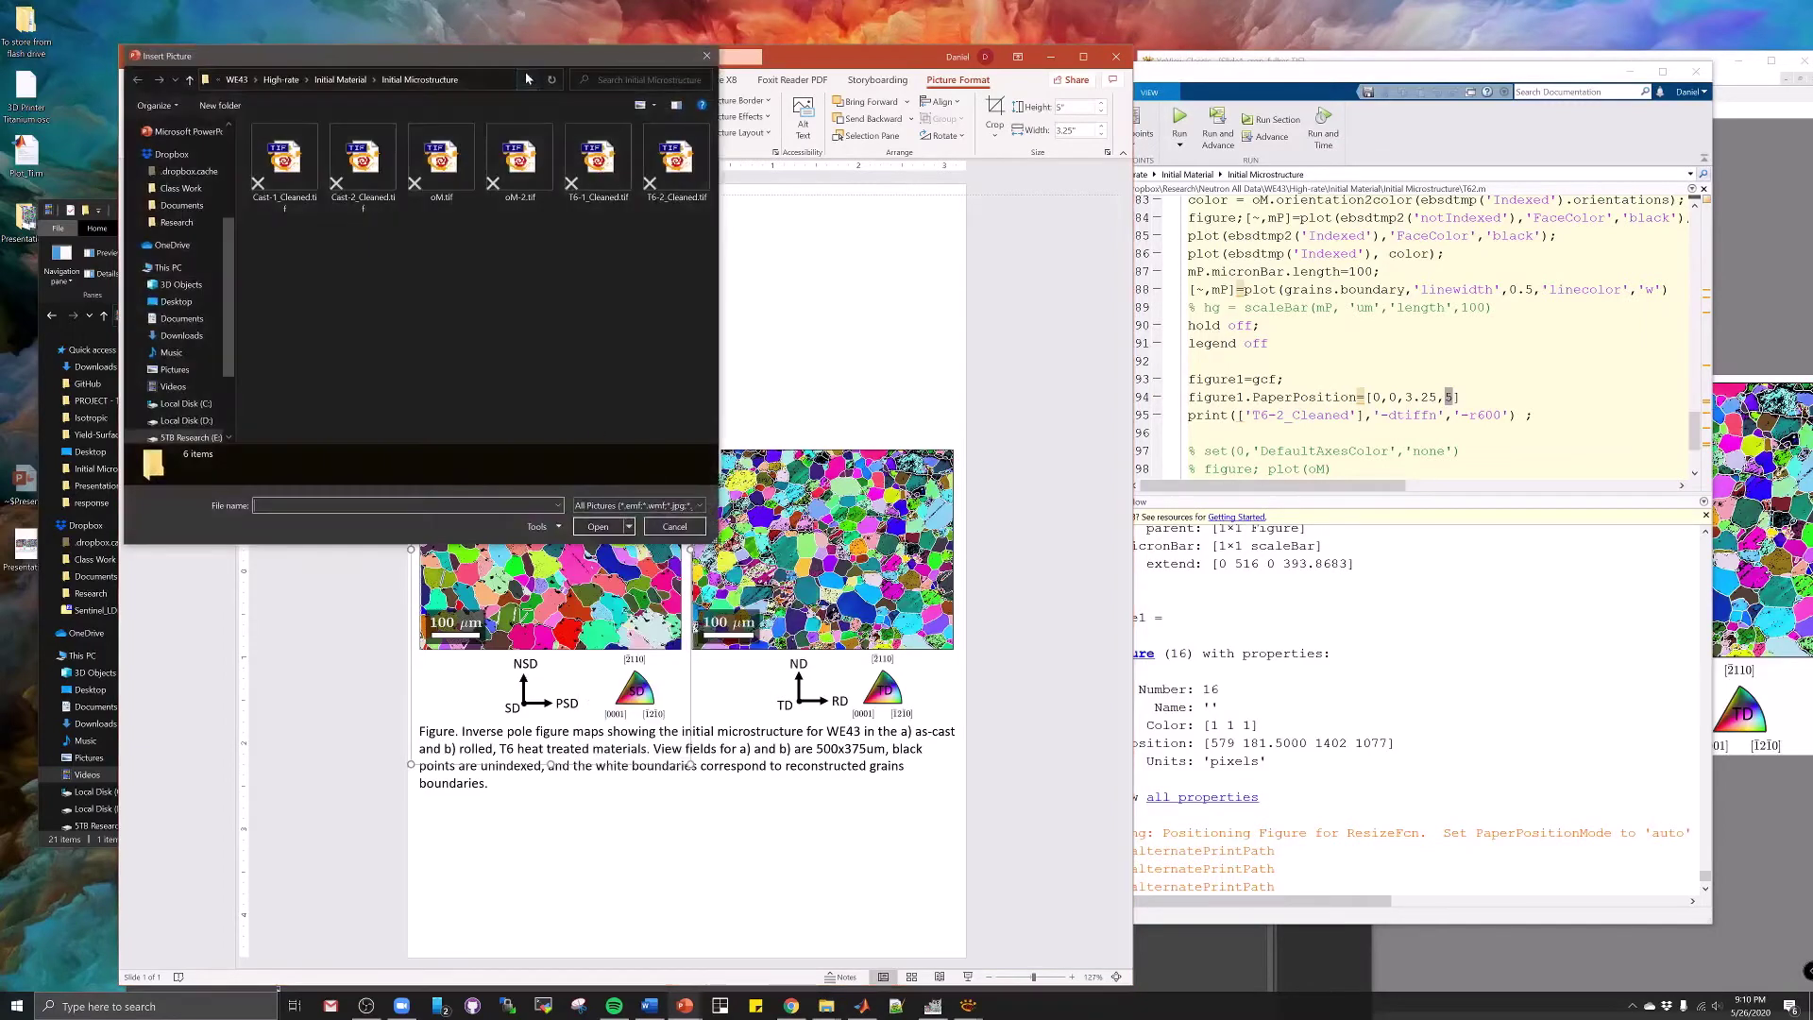
{"action": "left_click_drag", "start_coordinate": [530, 62], "coordinate": [1462, 227]}
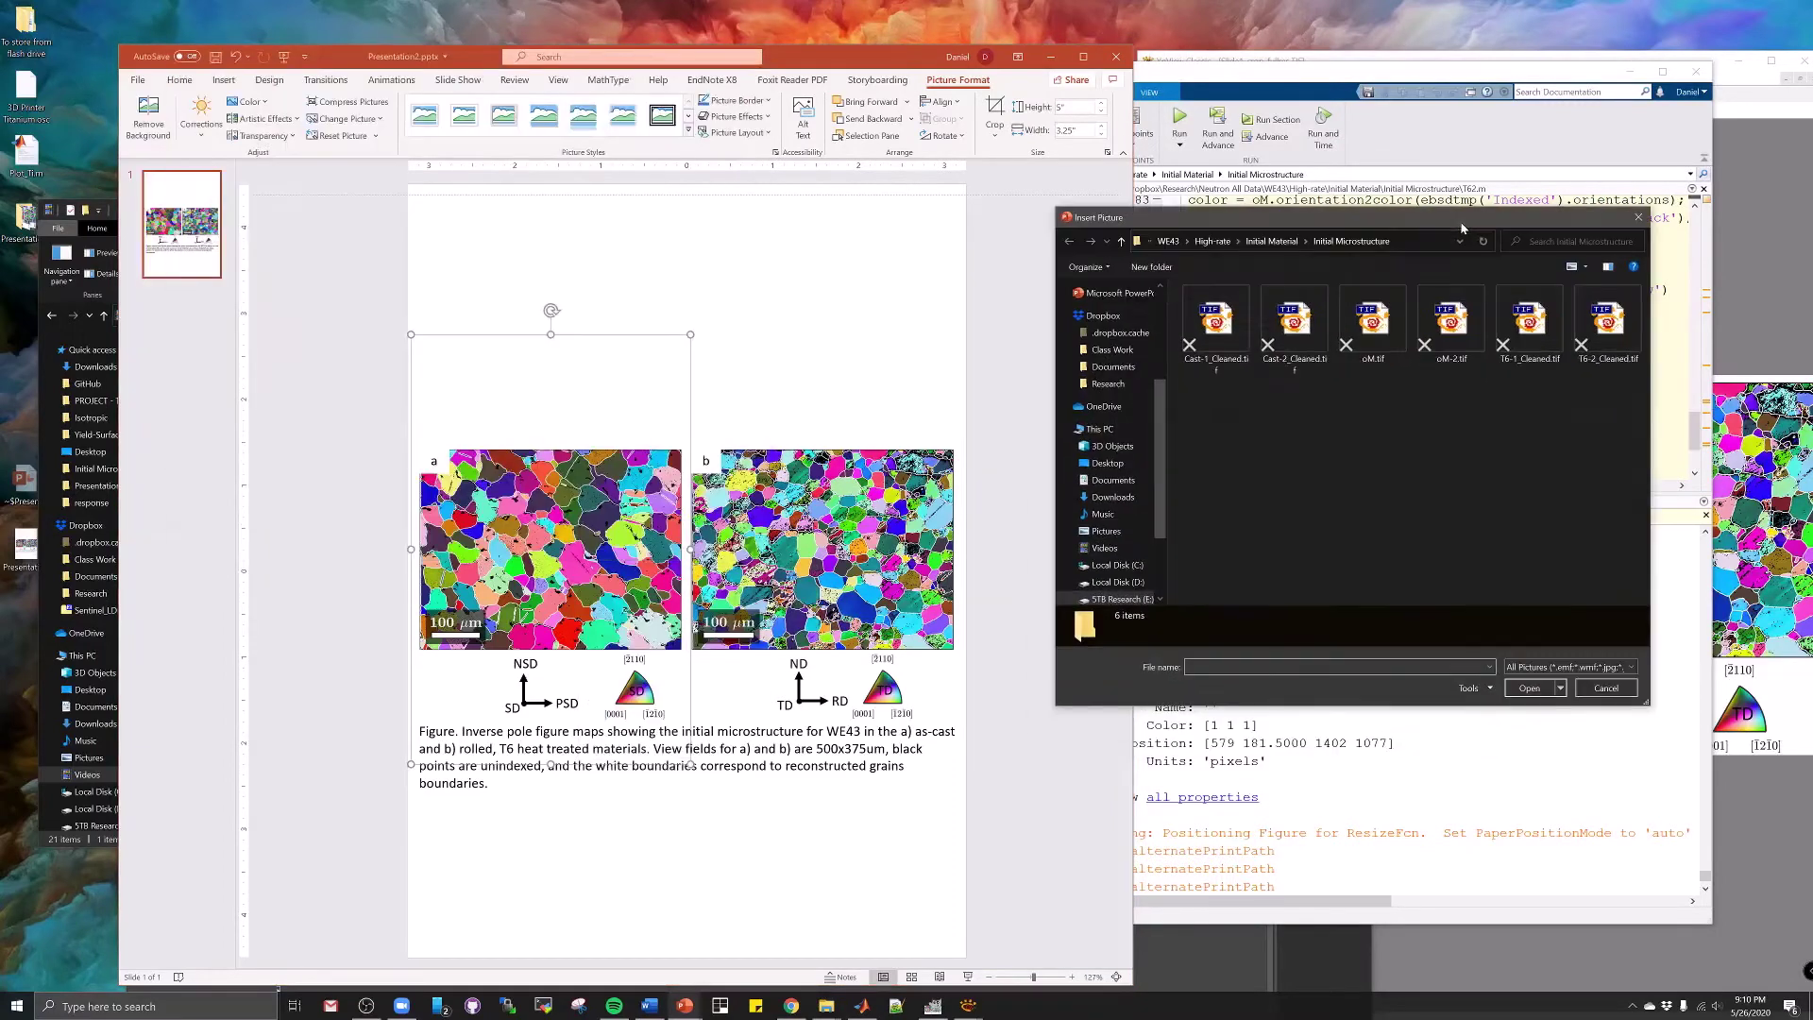
{"action": "left_click", "coordinate": [1294, 326]}
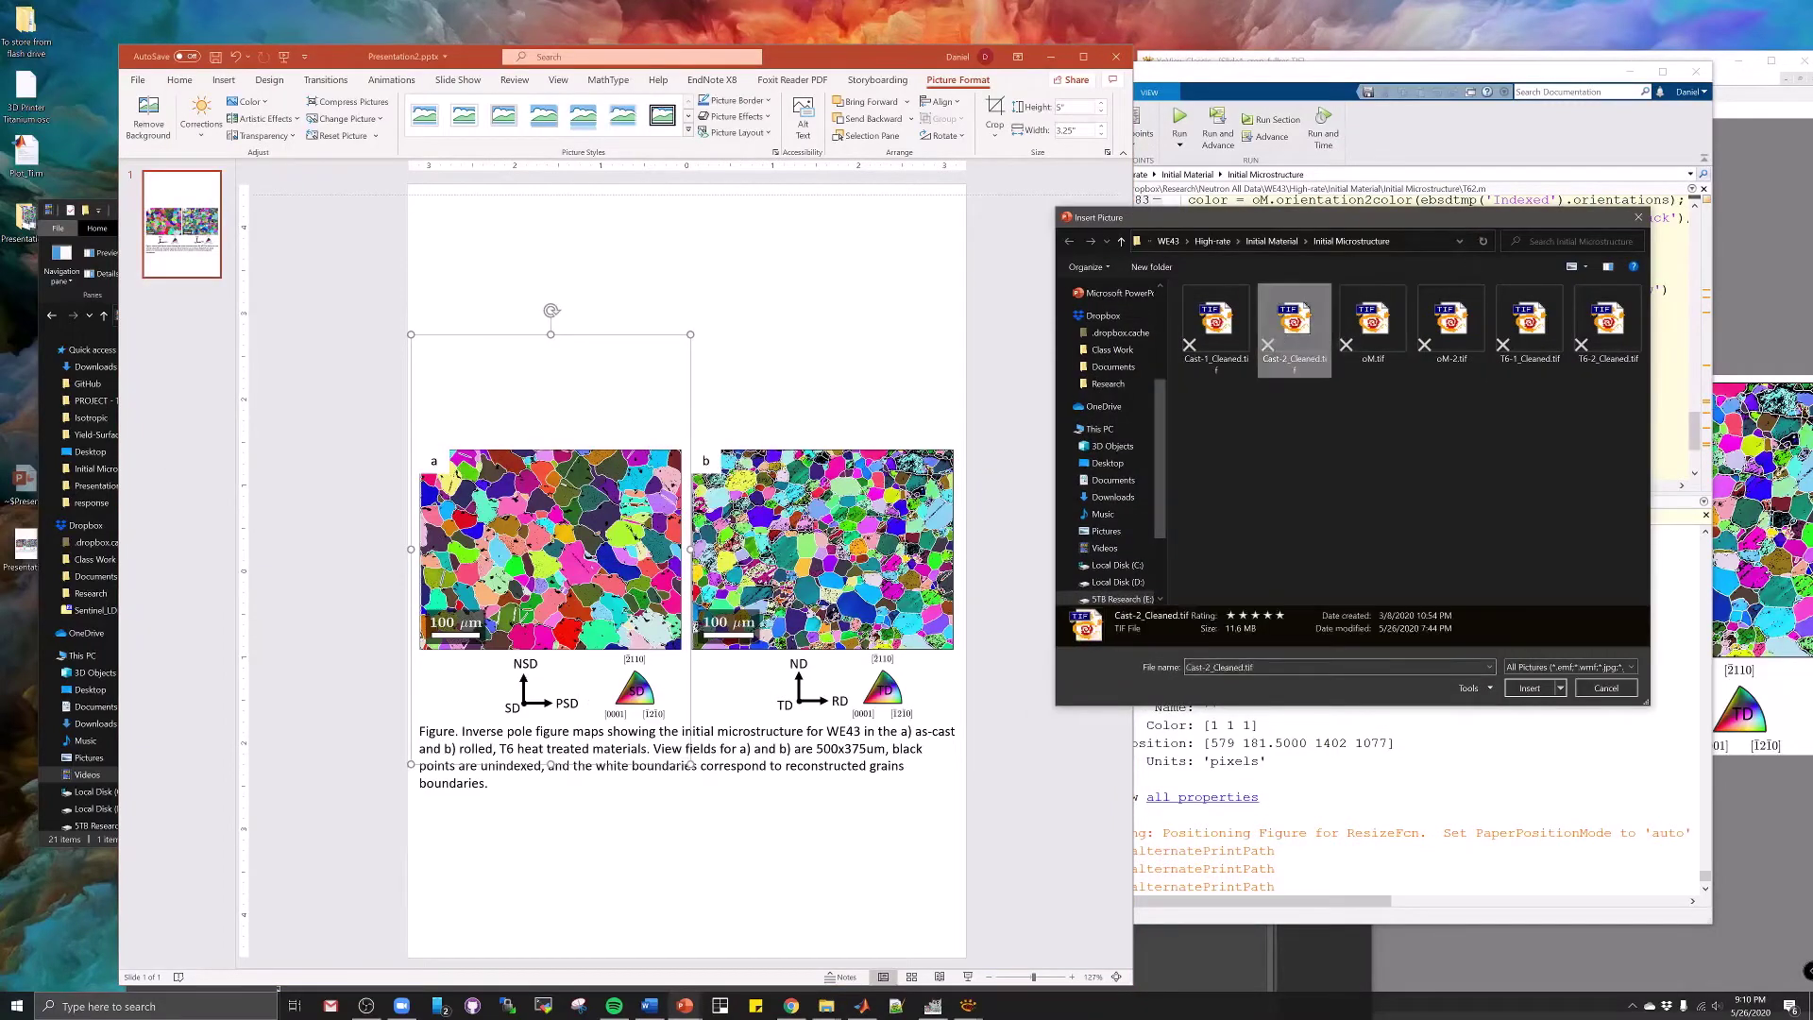
{"action": "left_click", "coordinate": [1514, 692]}
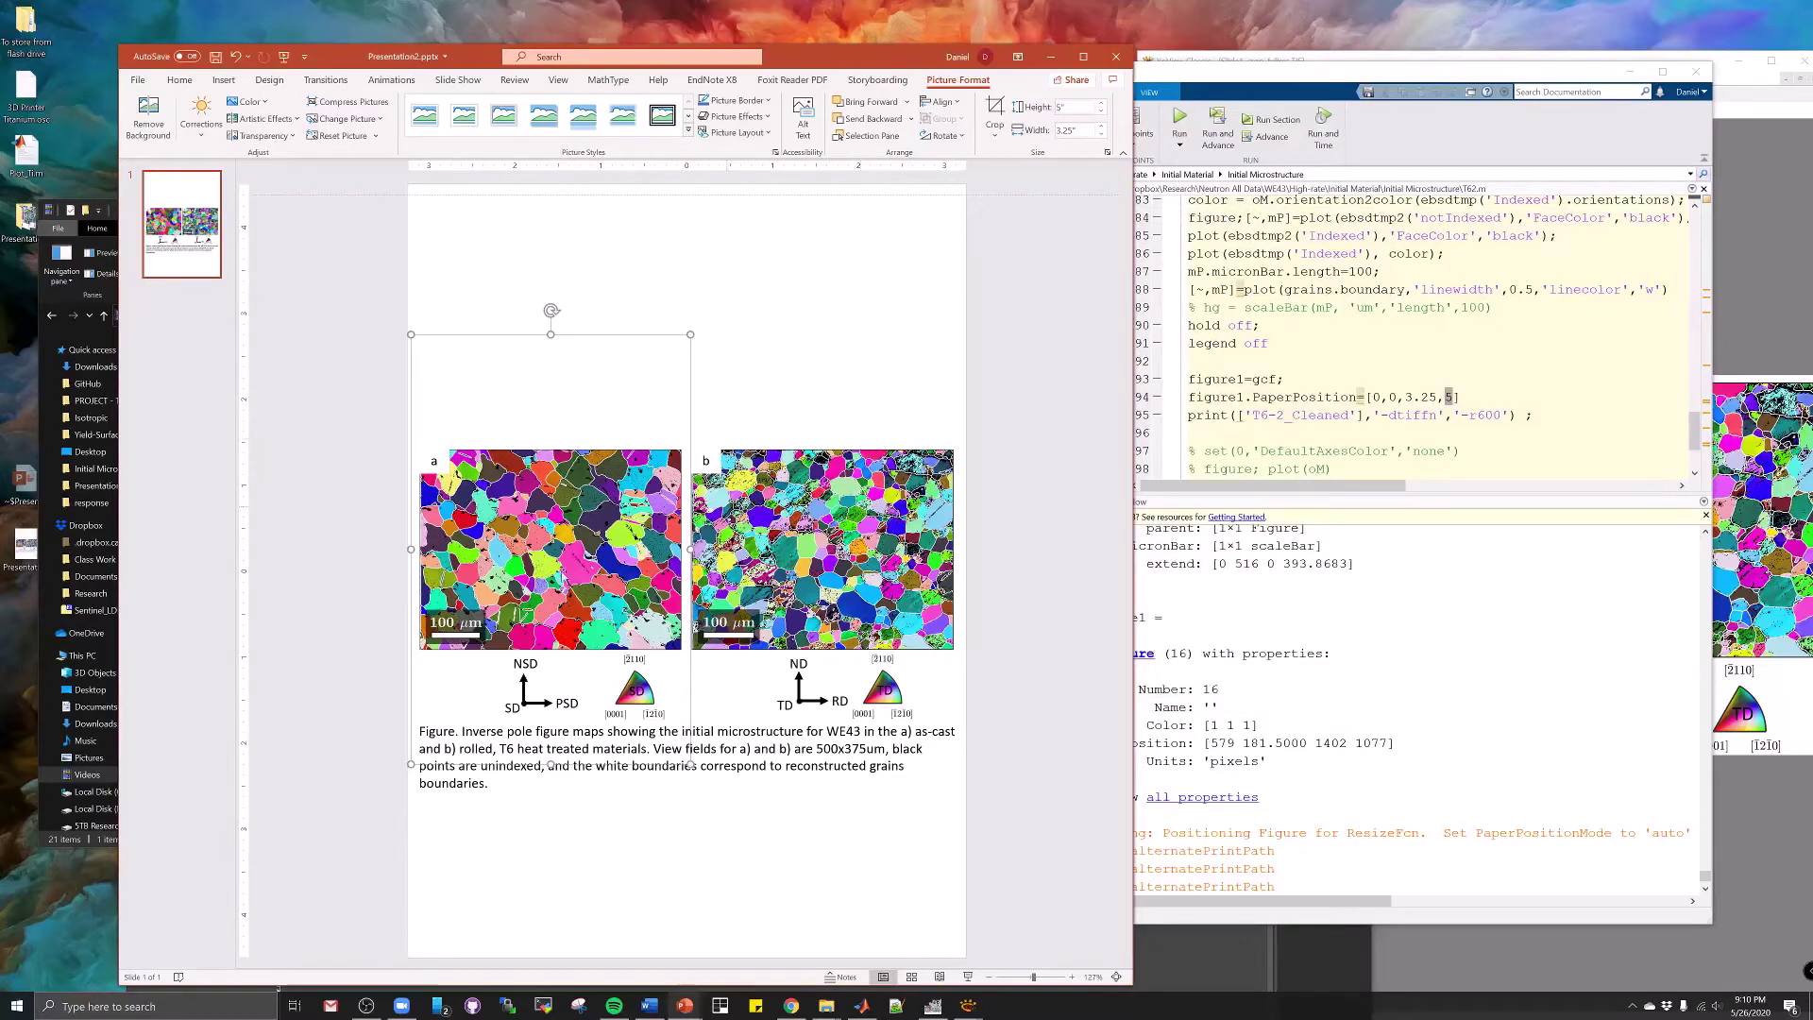
Swap picture a for Cast-1_Cleaned.tif instead, then check grain map b and deselect
{"action": "right_click", "coordinate": [614, 451]}
{"action": "left_click", "coordinate": [678, 562]}
{"action": "left_click", "coordinate": [284, 160]}
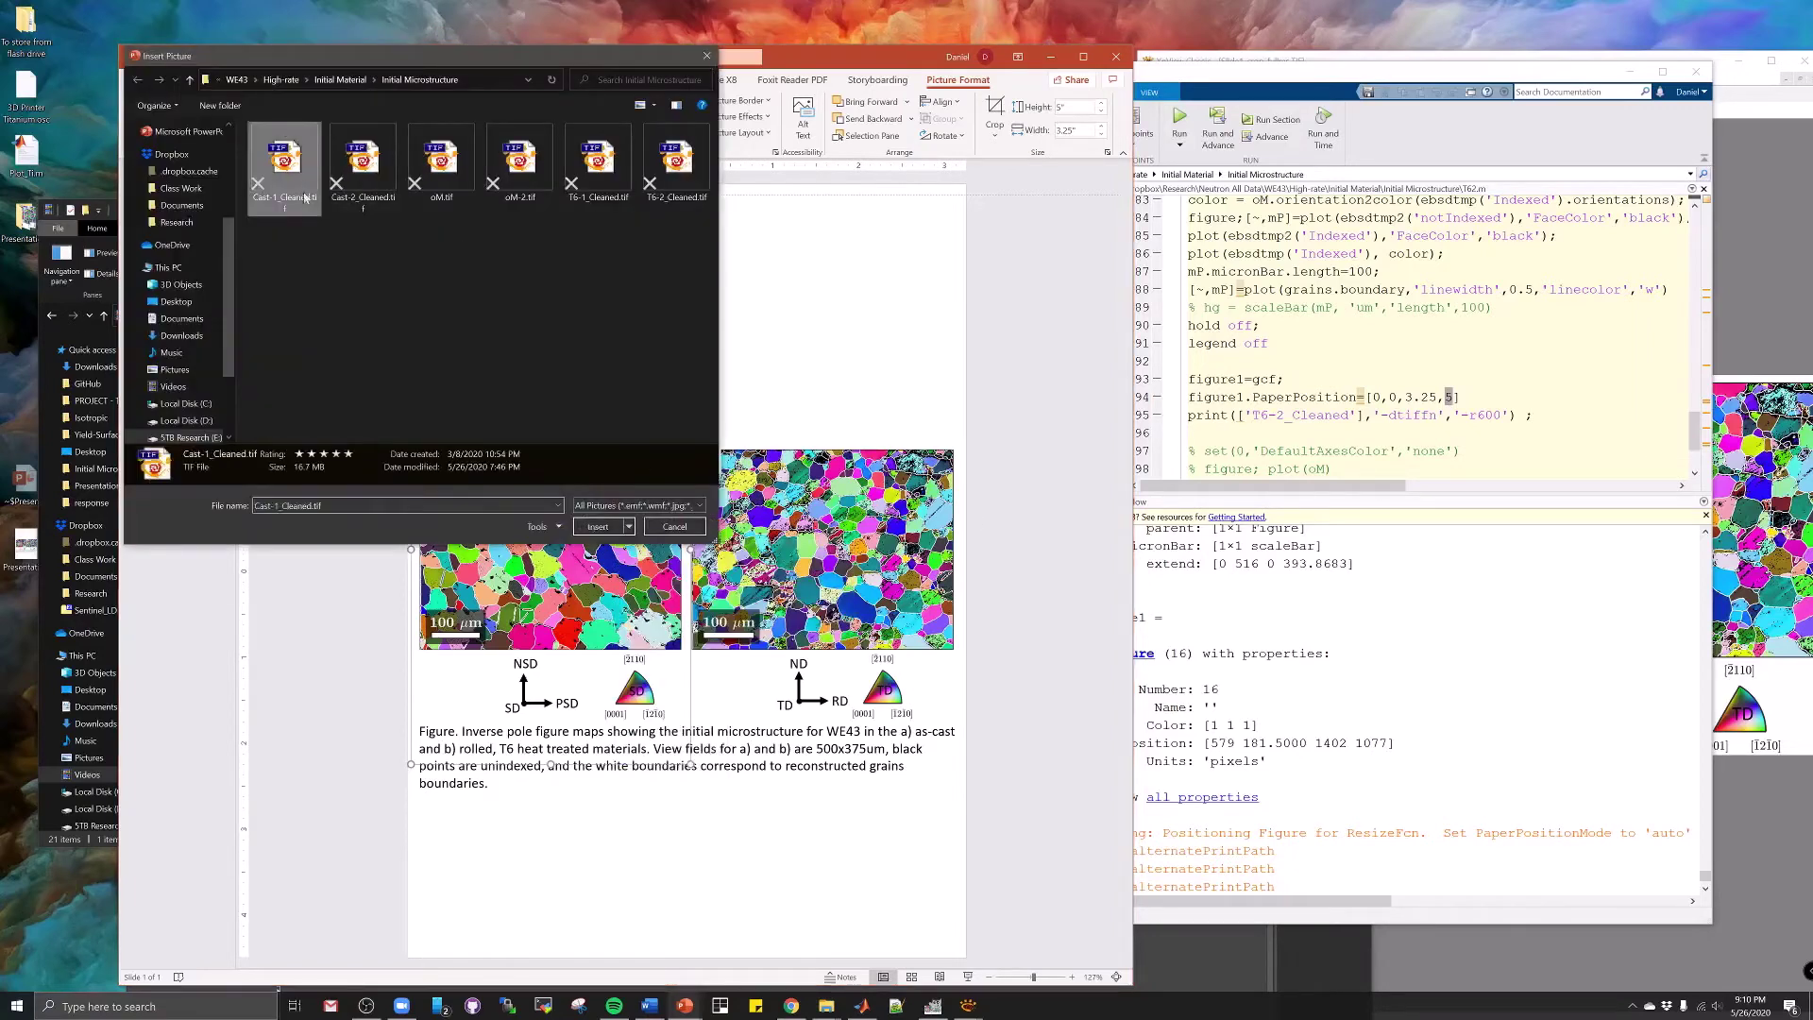
{"action": "left_click", "coordinate": [600, 526]}
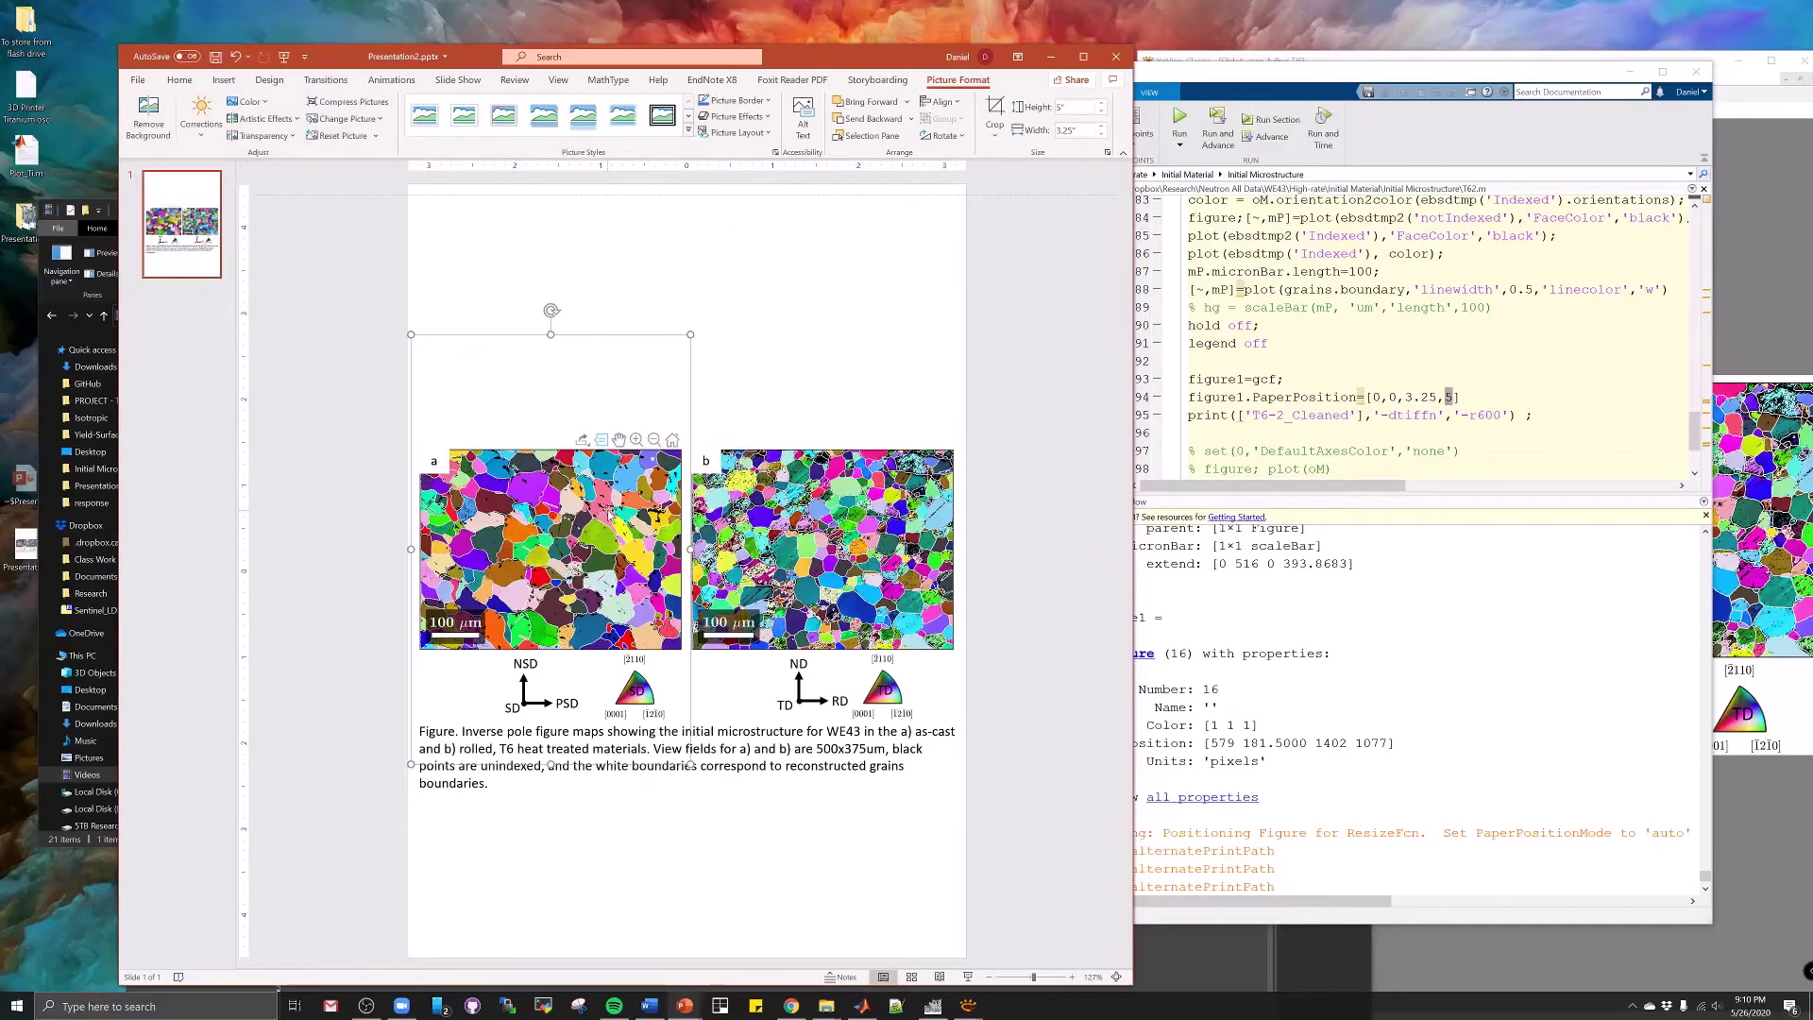
{"action": "left_click", "coordinate": [770, 365]}
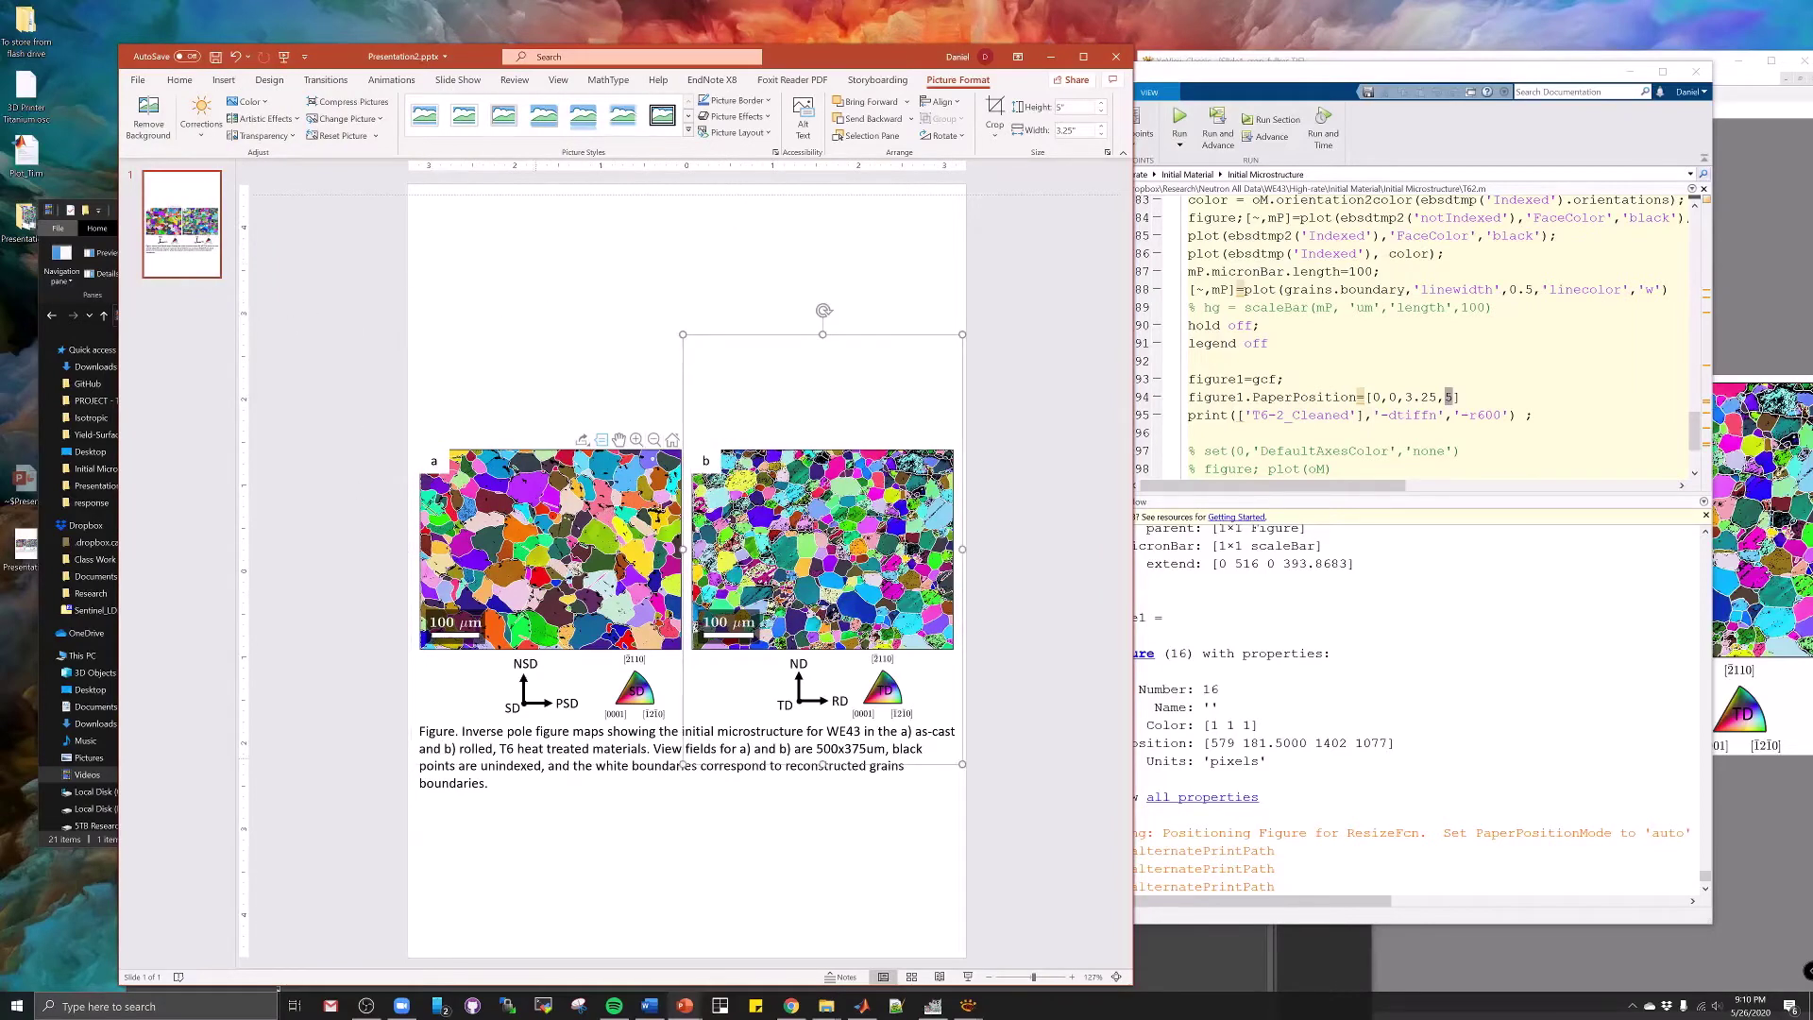
{"action": "left_click", "coordinate": [329, 588]}
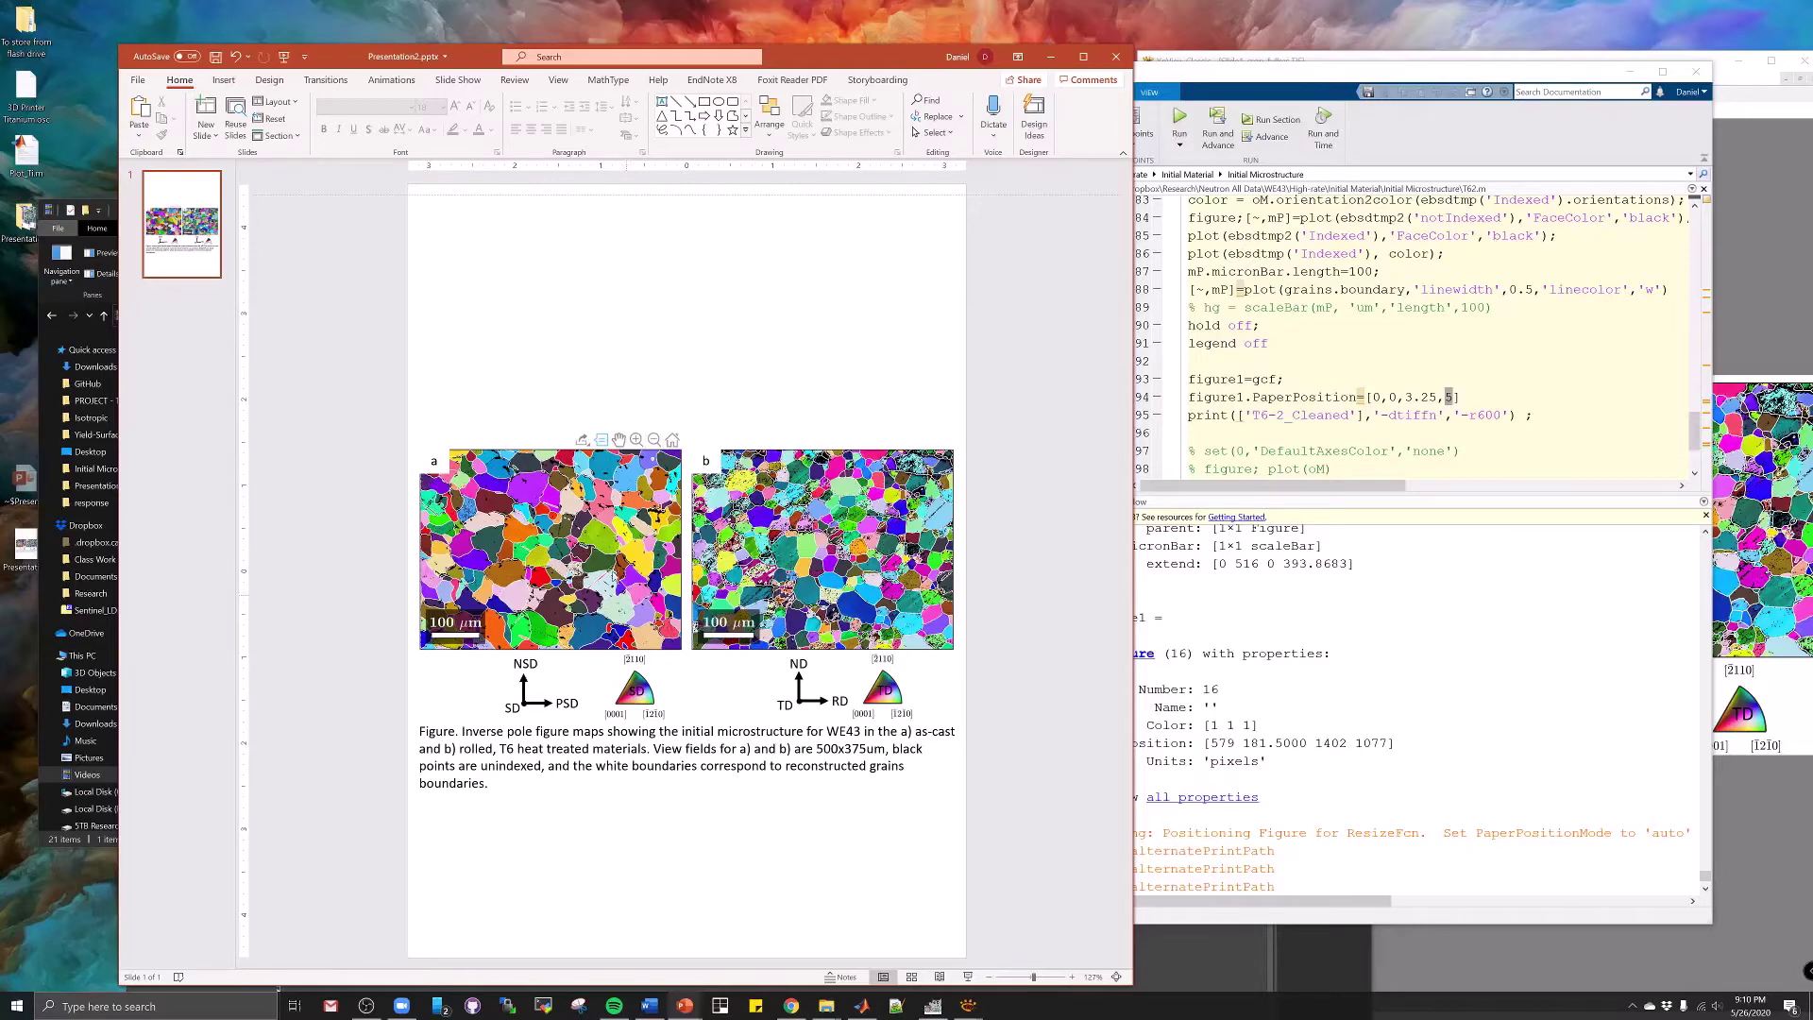
Replace the small SD triangle picture with Cast-2_Cleaned.tif from a file
{"action": "left_click", "coordinate": [631, 672]}
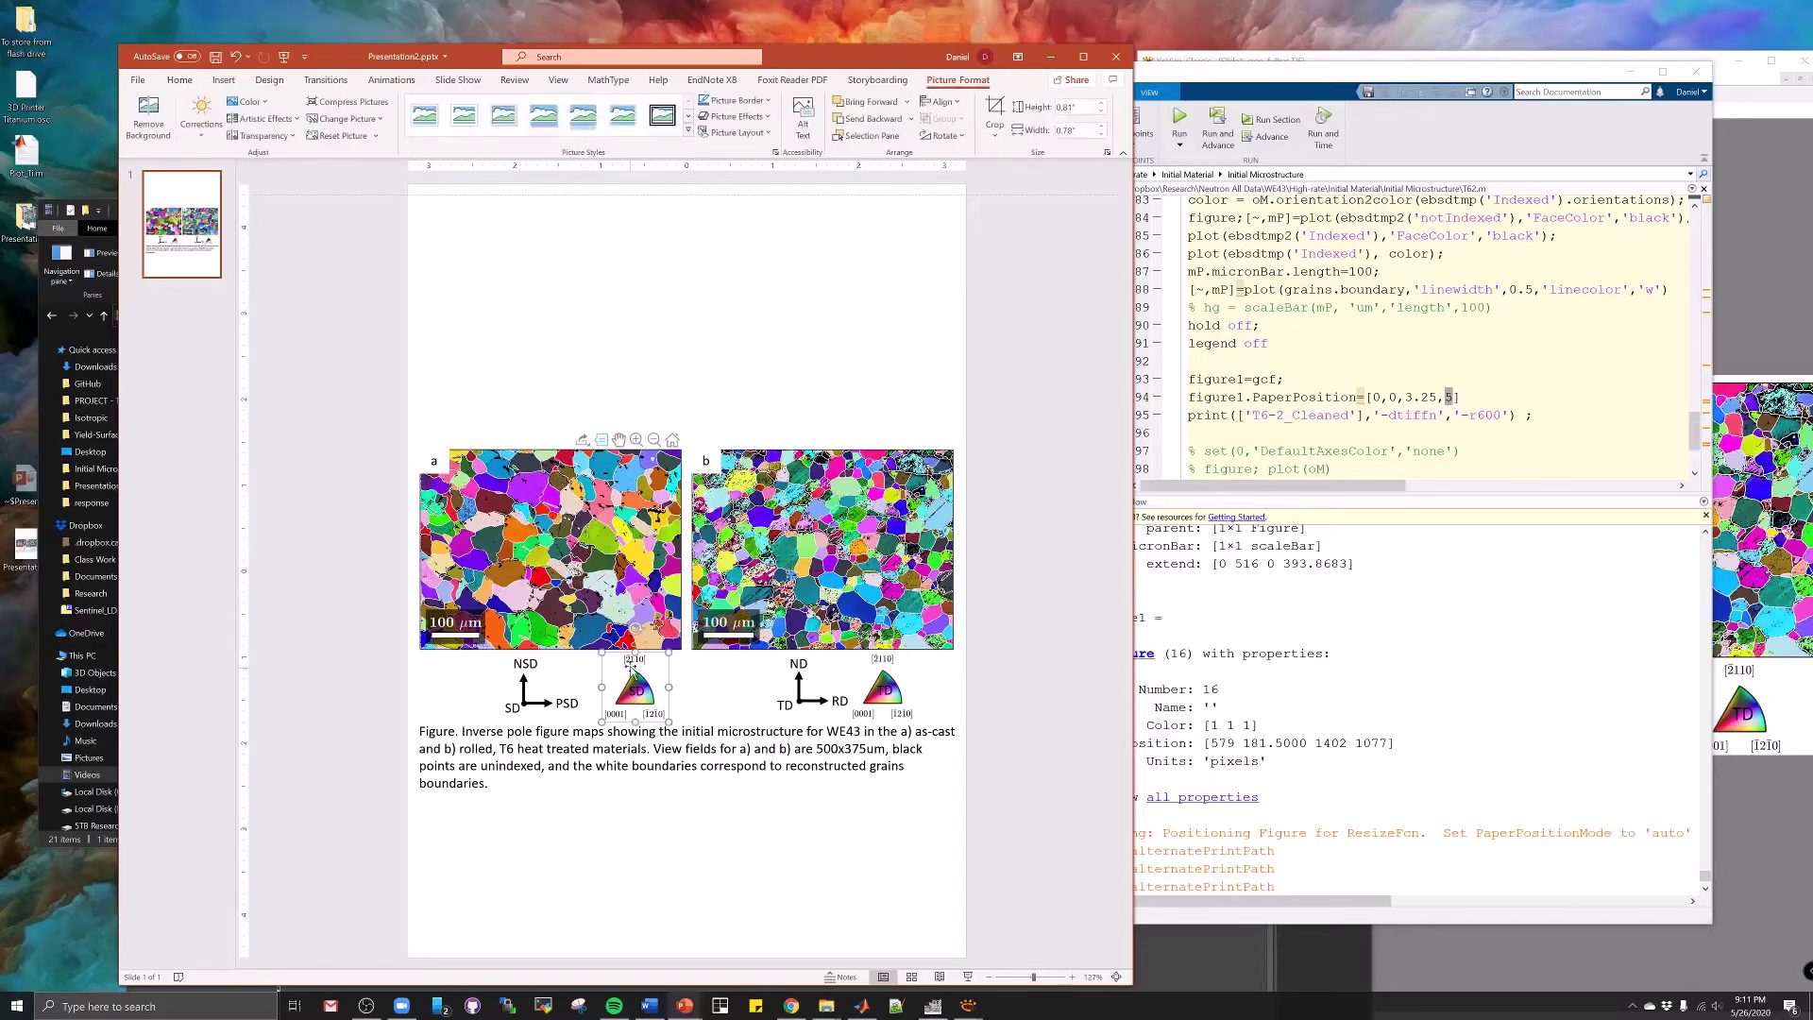
{"action": "right_click", "coordinate": [631, 672]}
{"action": "mouse_move", "coordinate": [703, 439]}
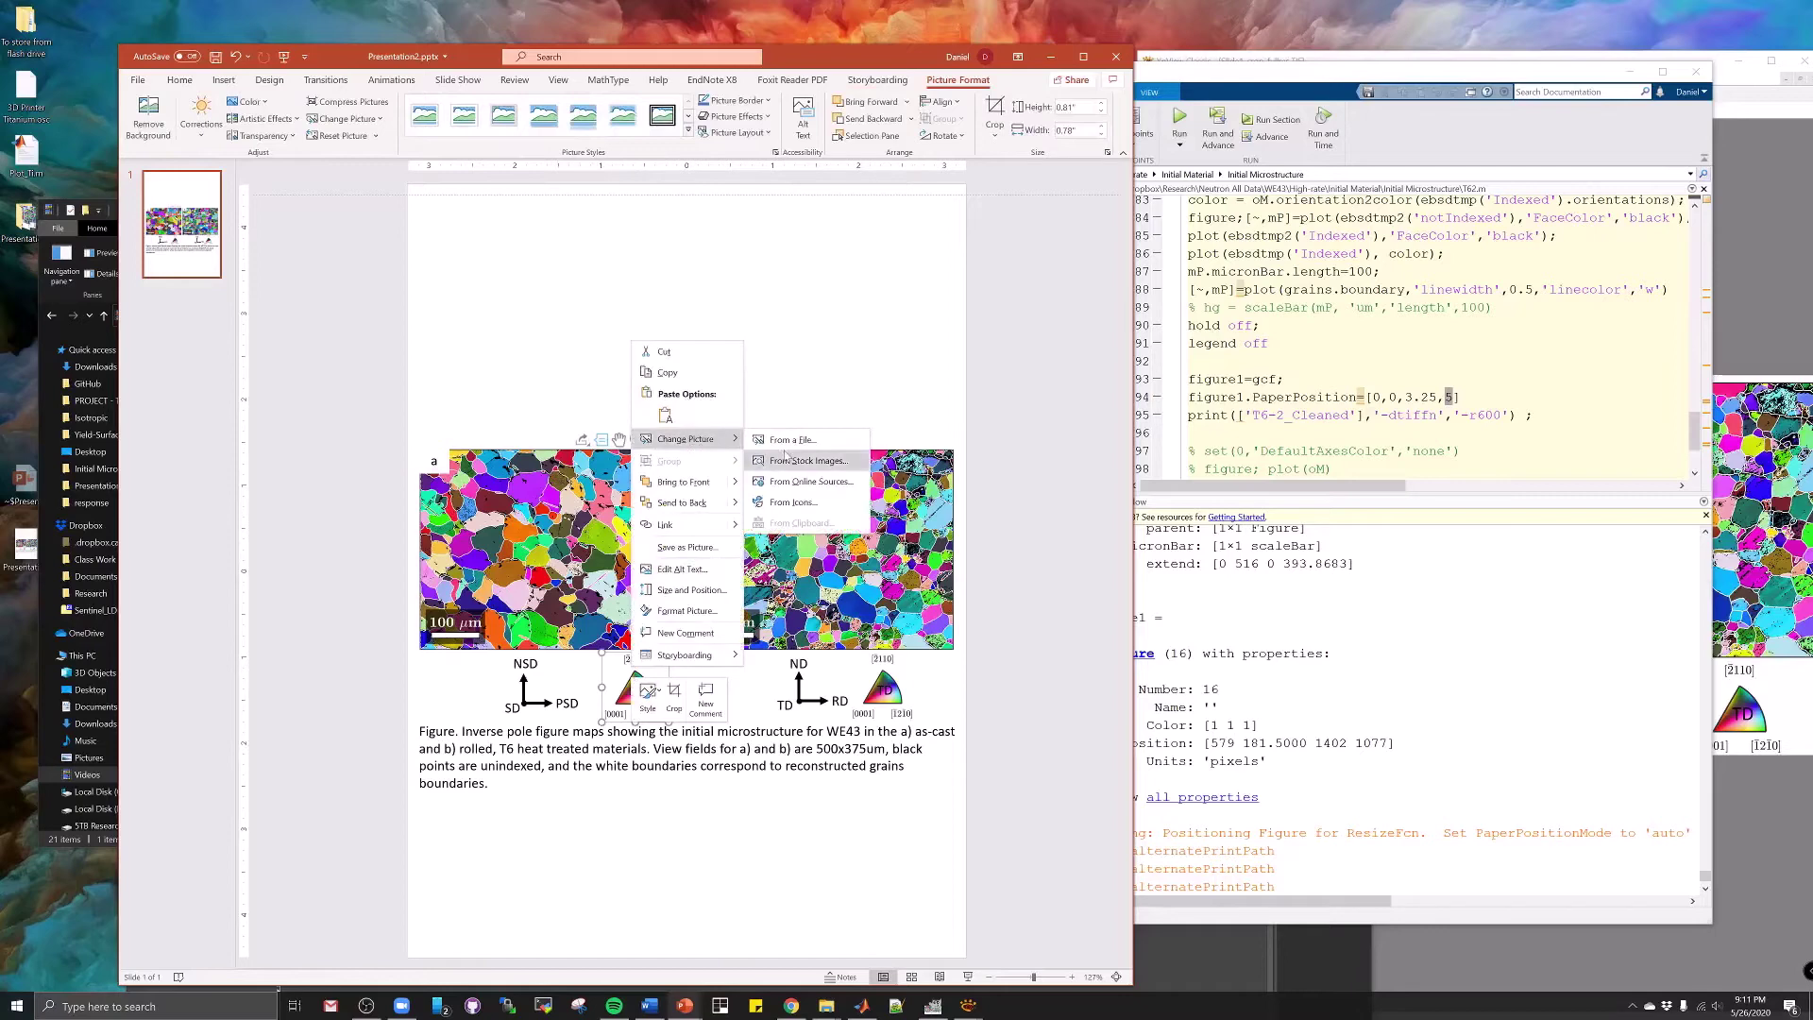
{"action": "left_click", "coordinate": [782, 460]}
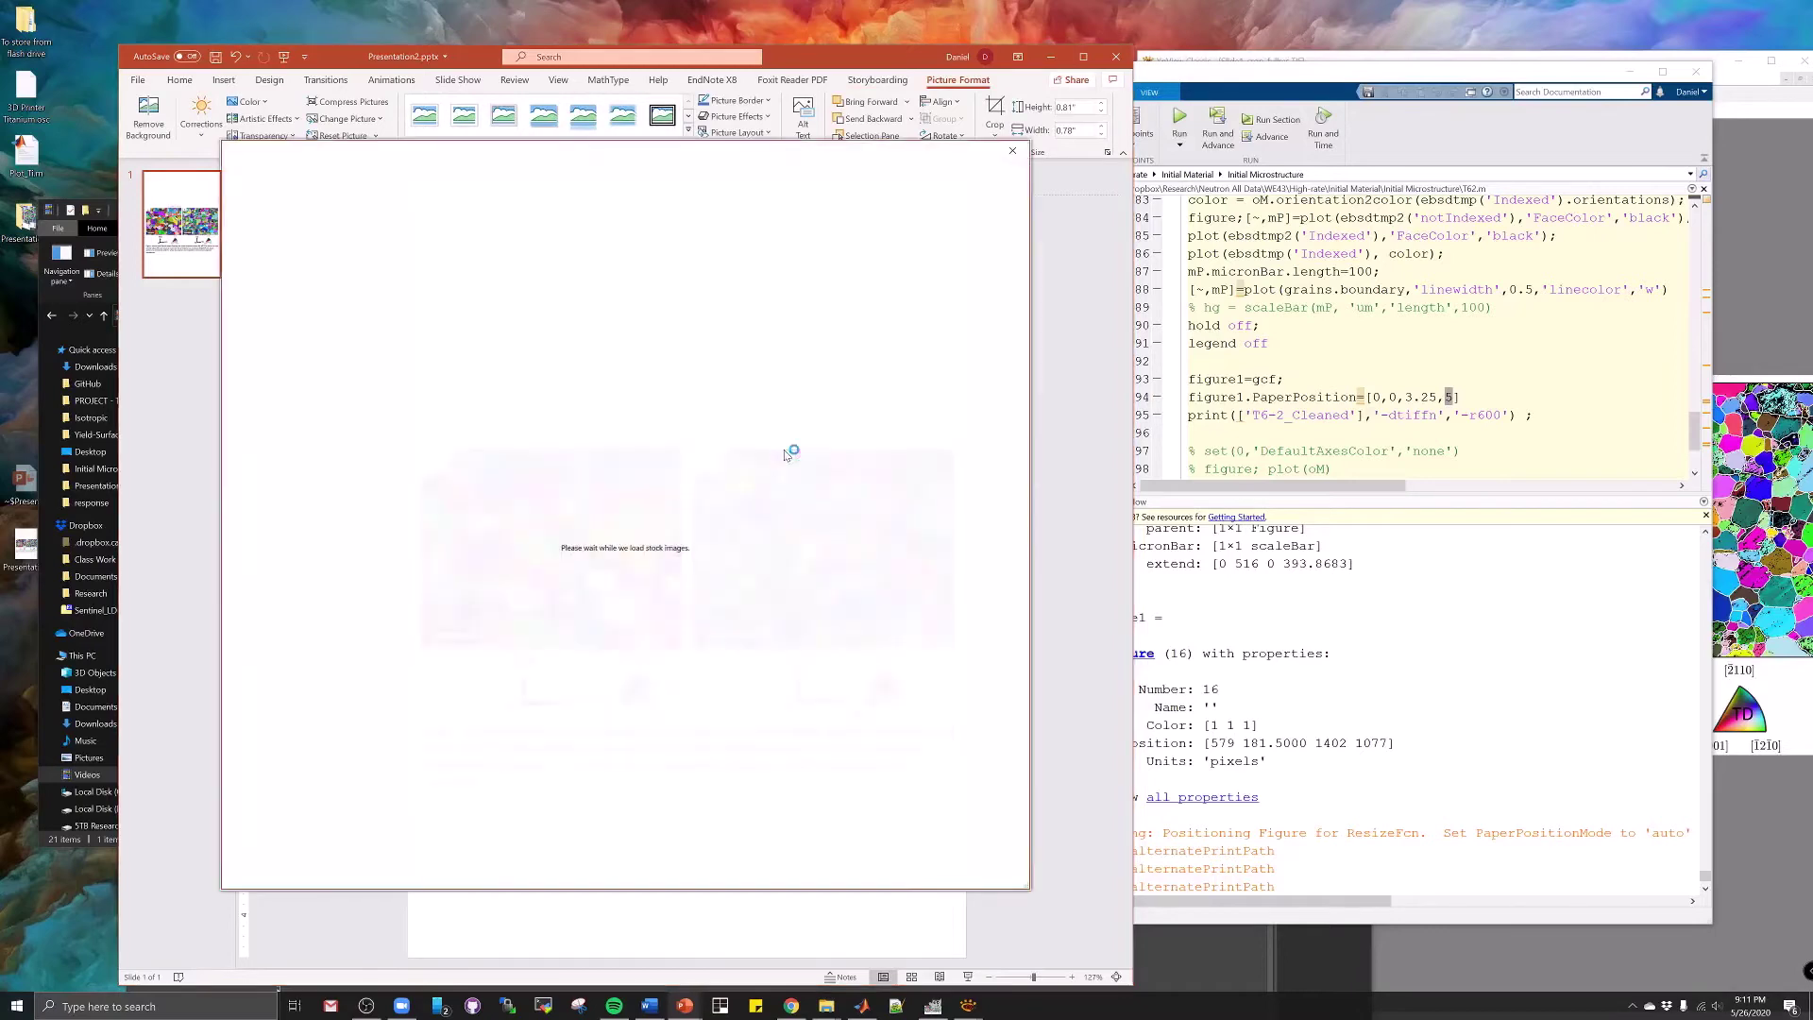
{"action": "left_click", "coordinate": [1013, 152]}
{"action": "right_click", "coordinate": [647, 674]}
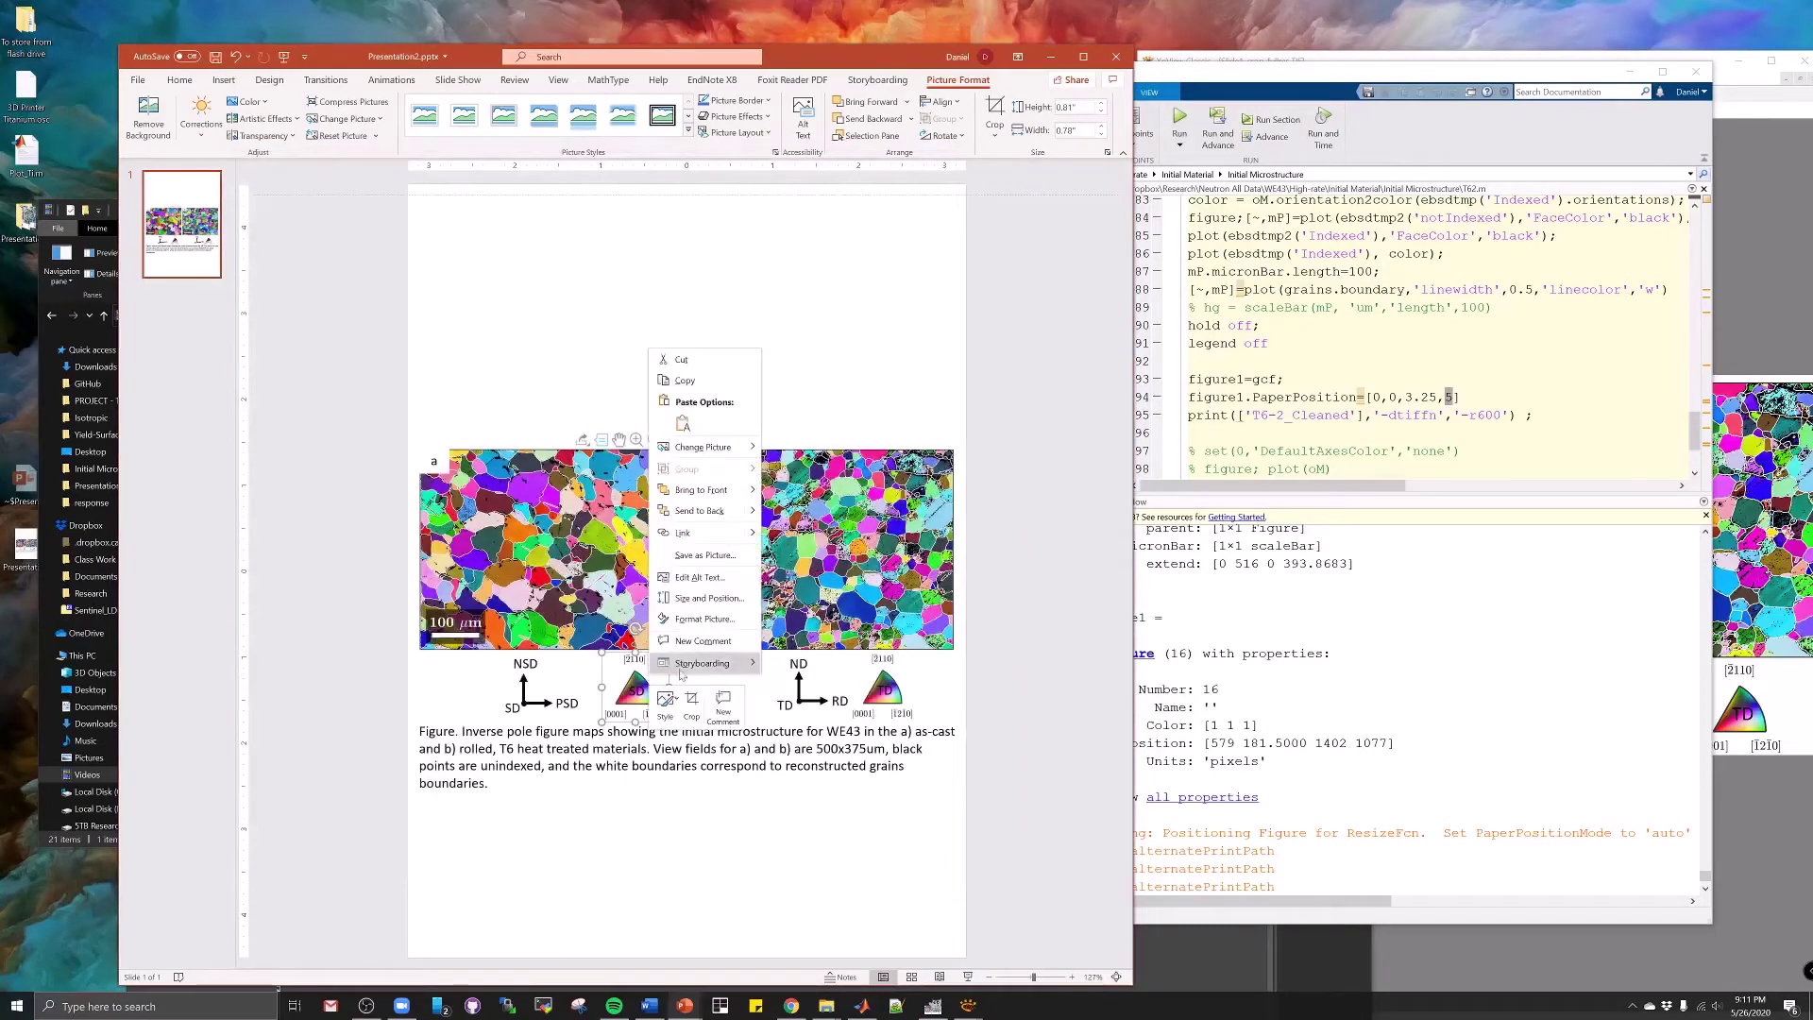
{"action": "mouse_move", "coordinate": [727, 447]}
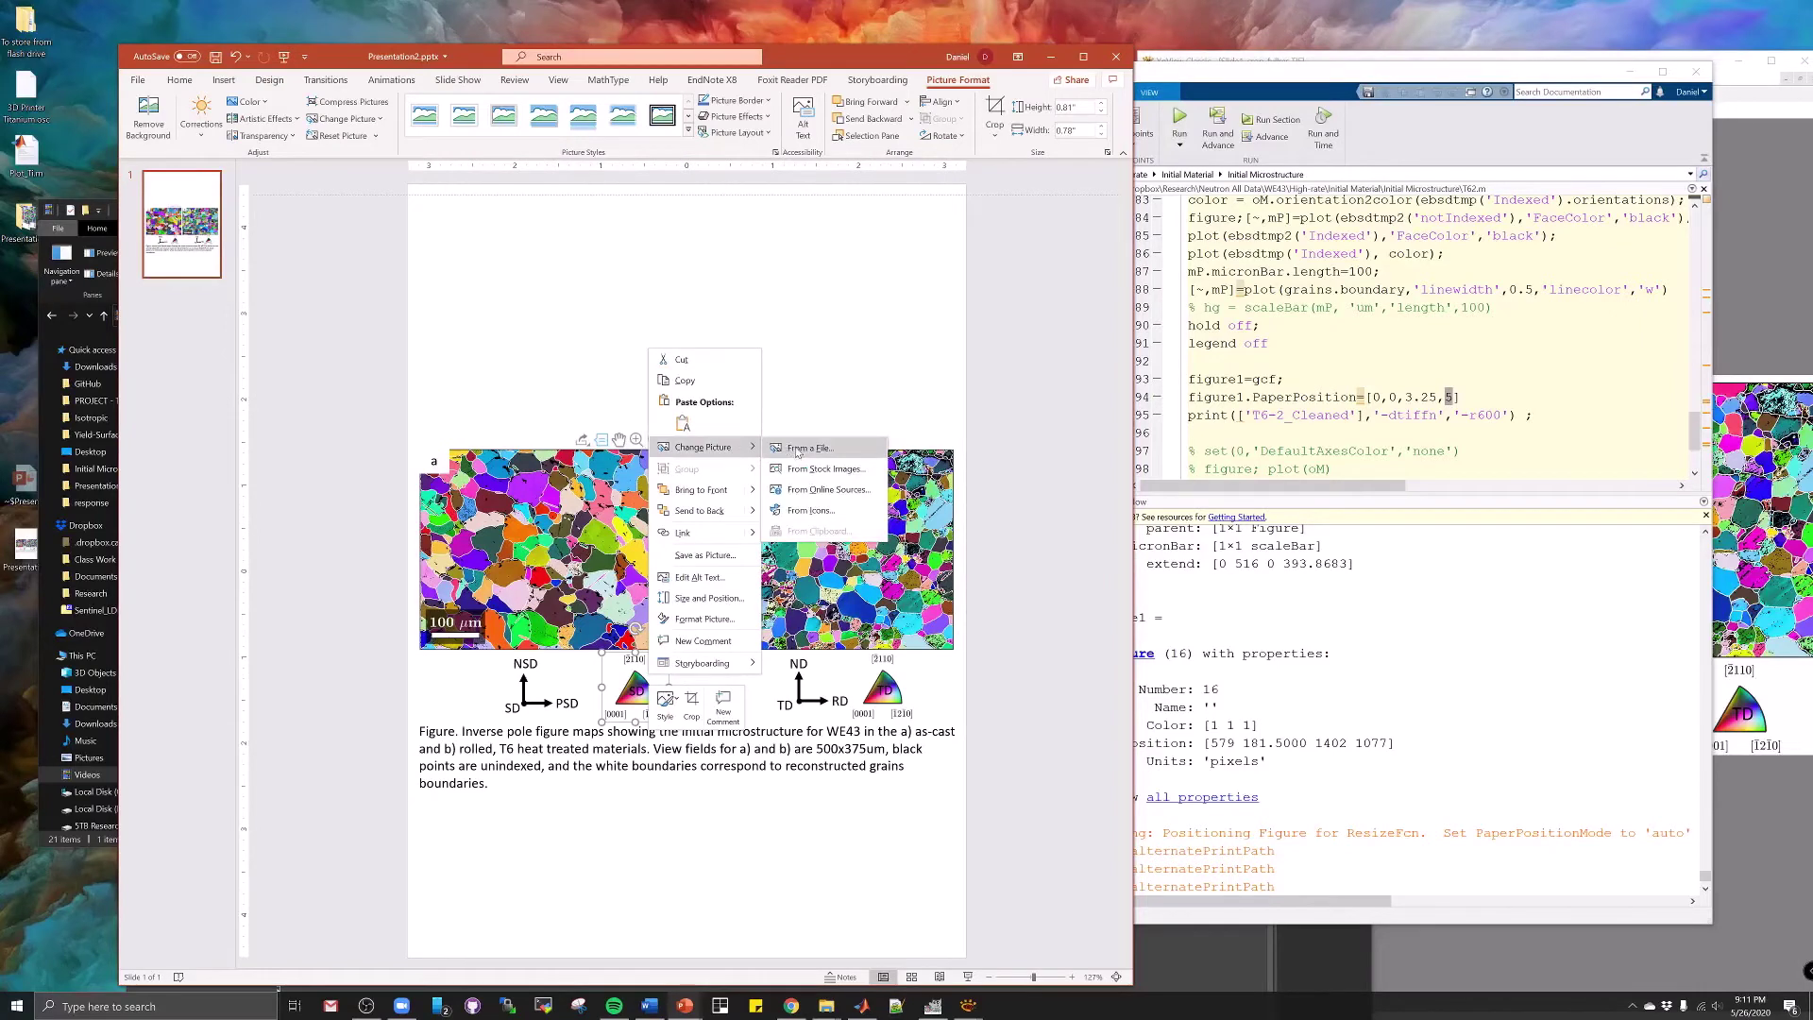
{"action": "left_click", "coordinate": [796, 450]}
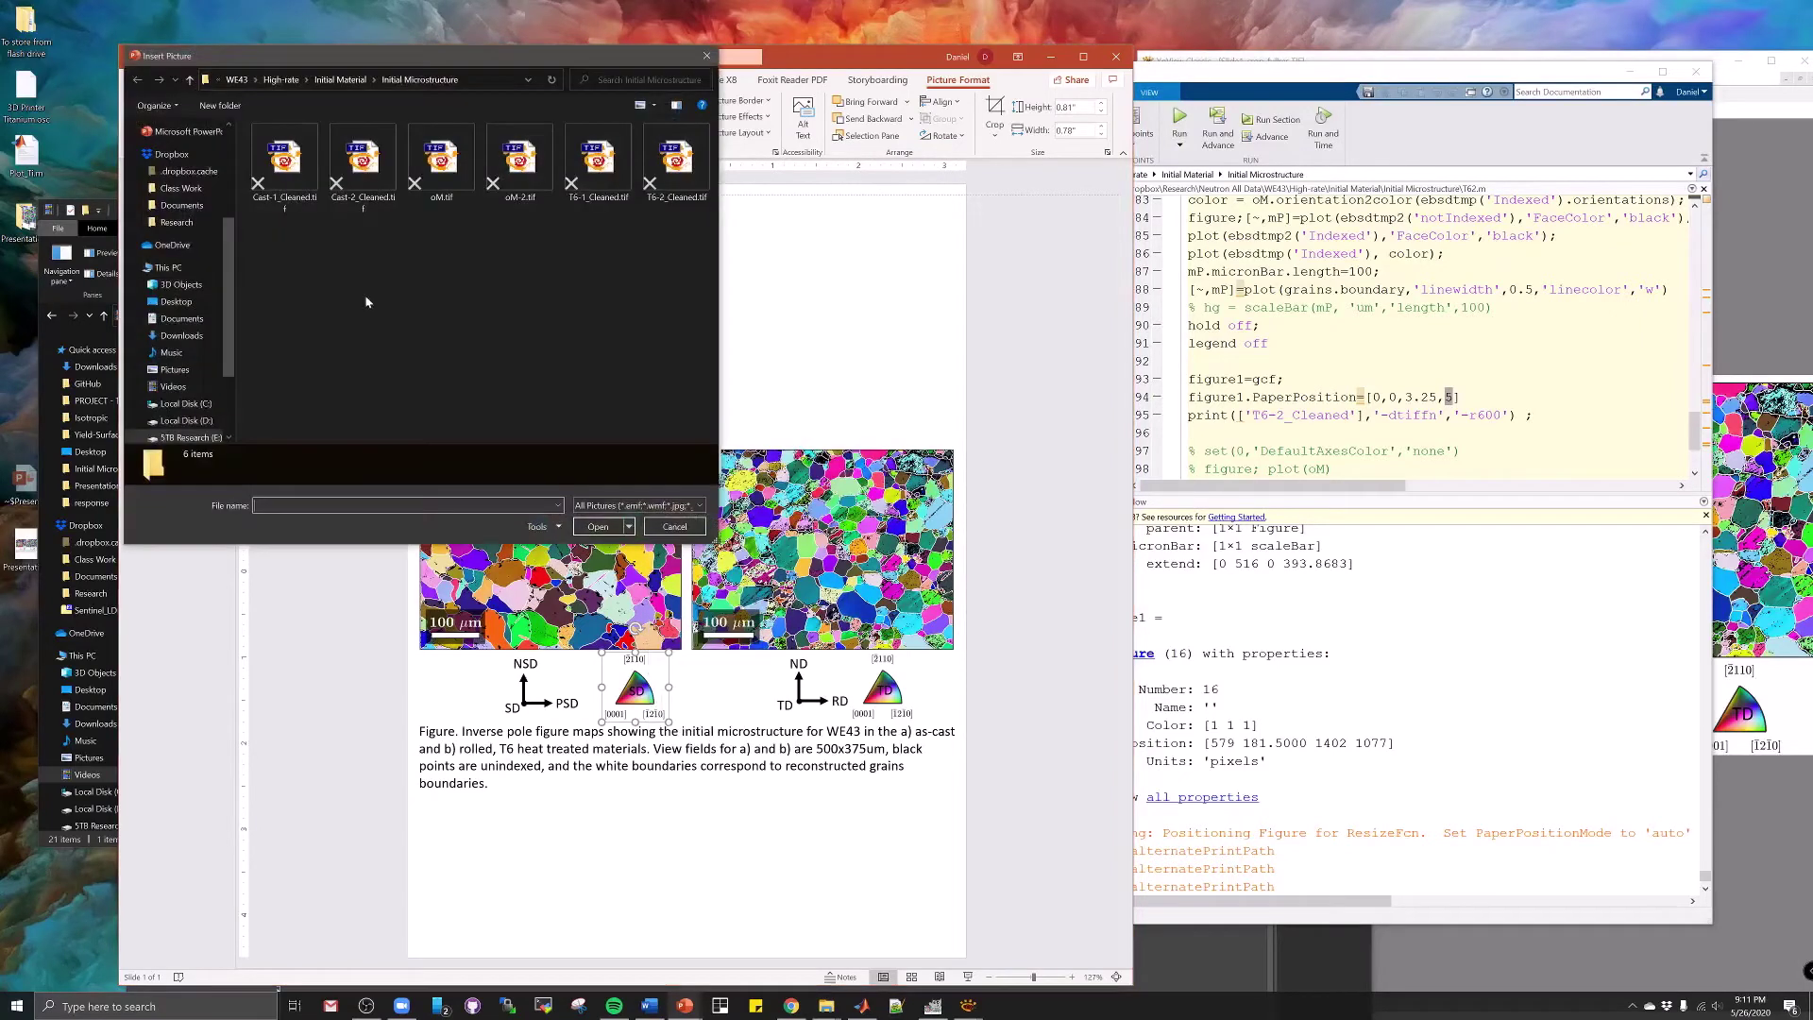
{"action": "left_click", "coordinate": [363, 161]}
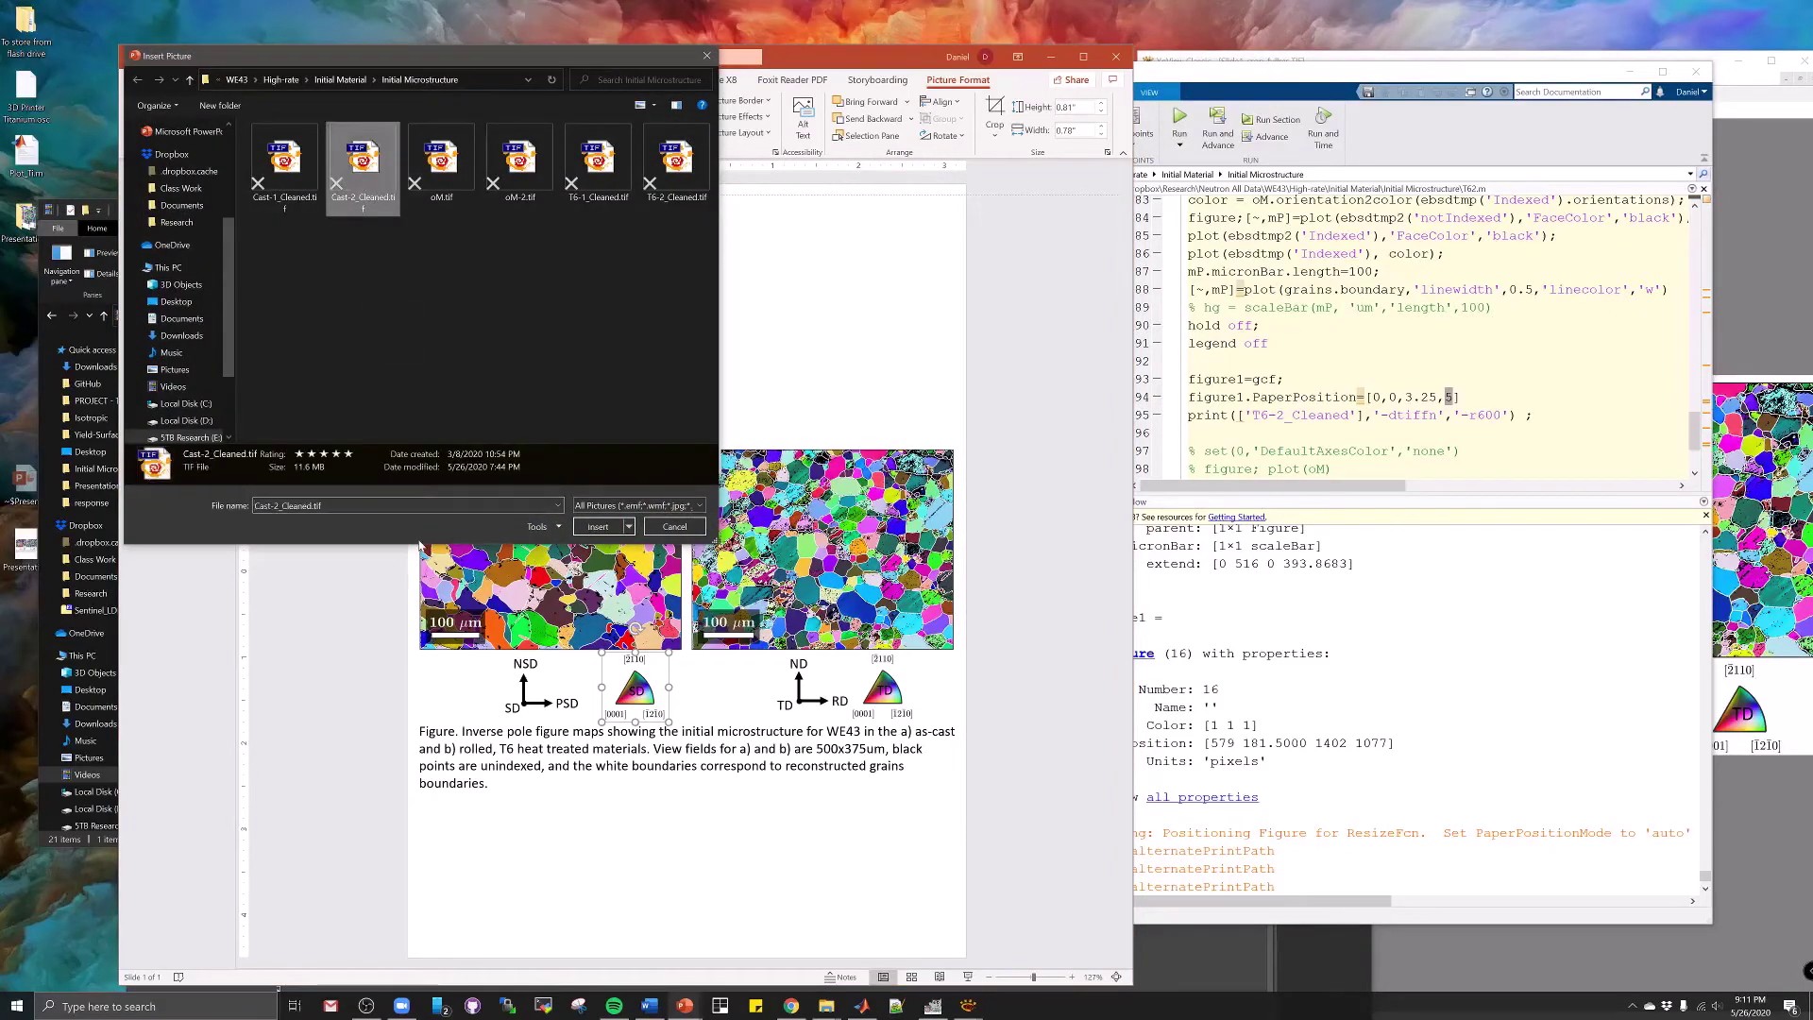
{"action": "key", "text": "Return"}
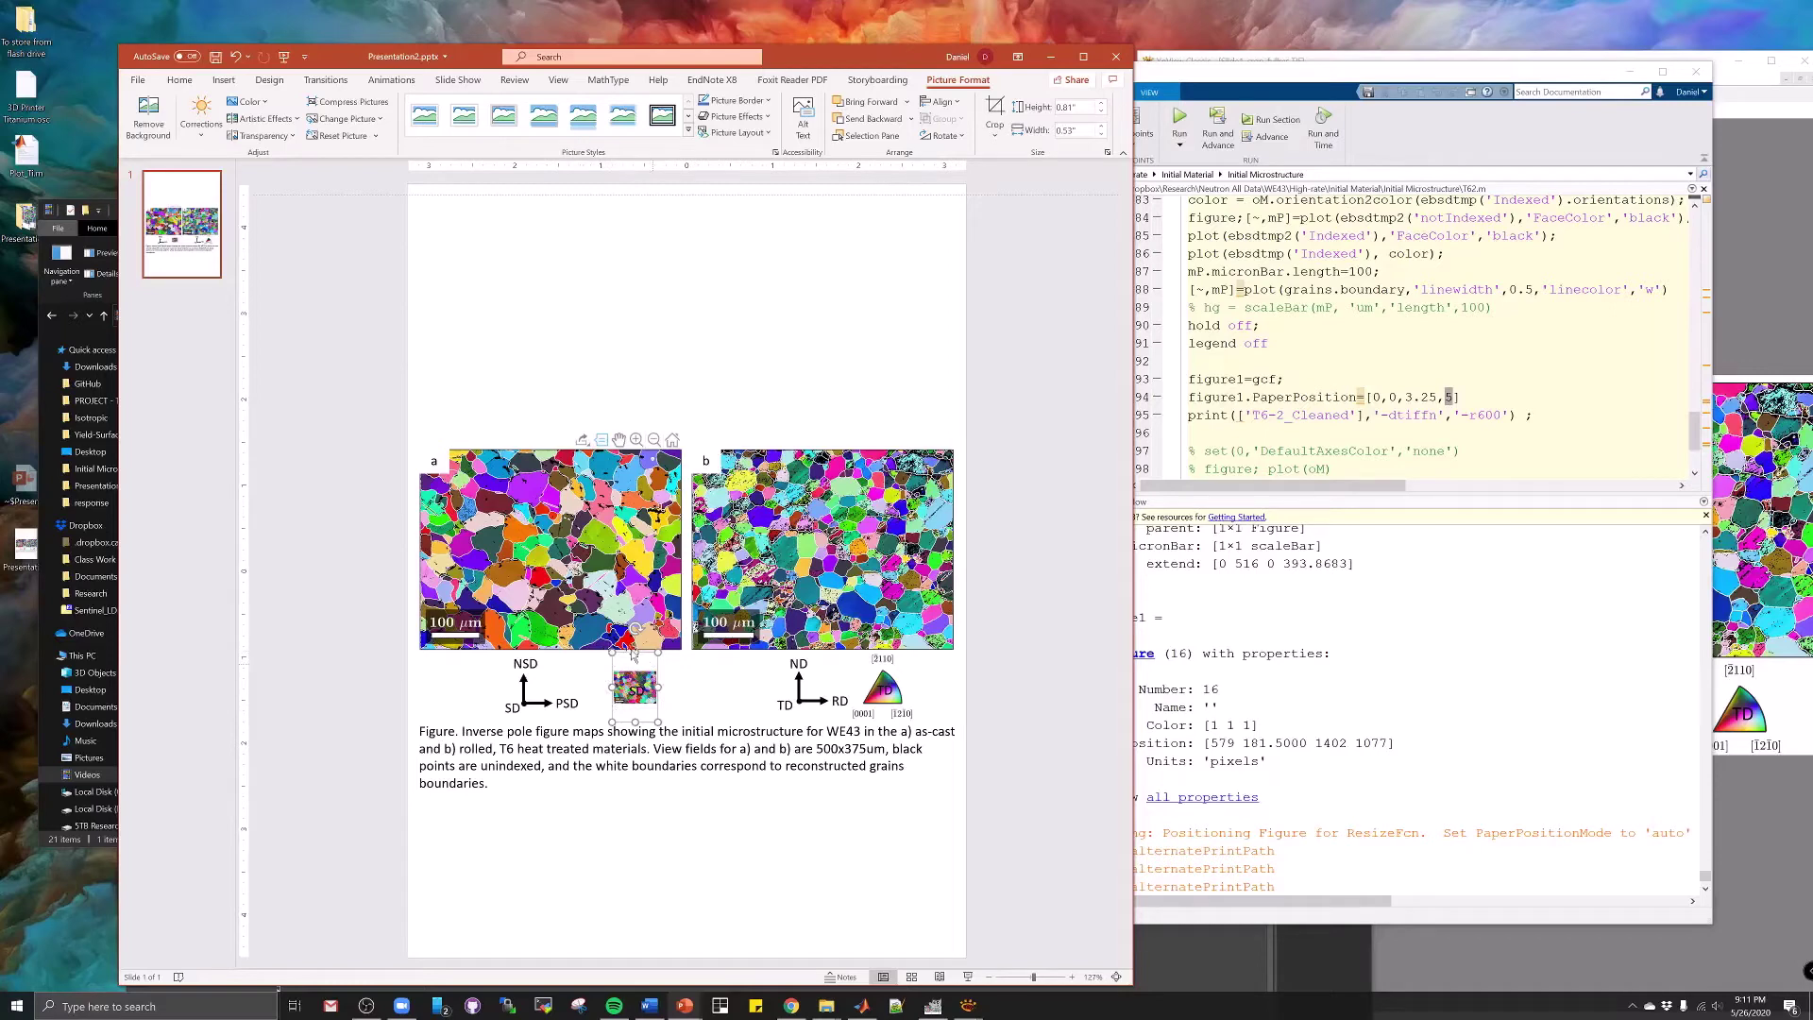
Enlarge the inserted picture over panel a, to about 4.56 × 2.97 inches
{"action": "left_click_drag", "start_coordinate": [613, 650], "coordinate": [432, 375]}
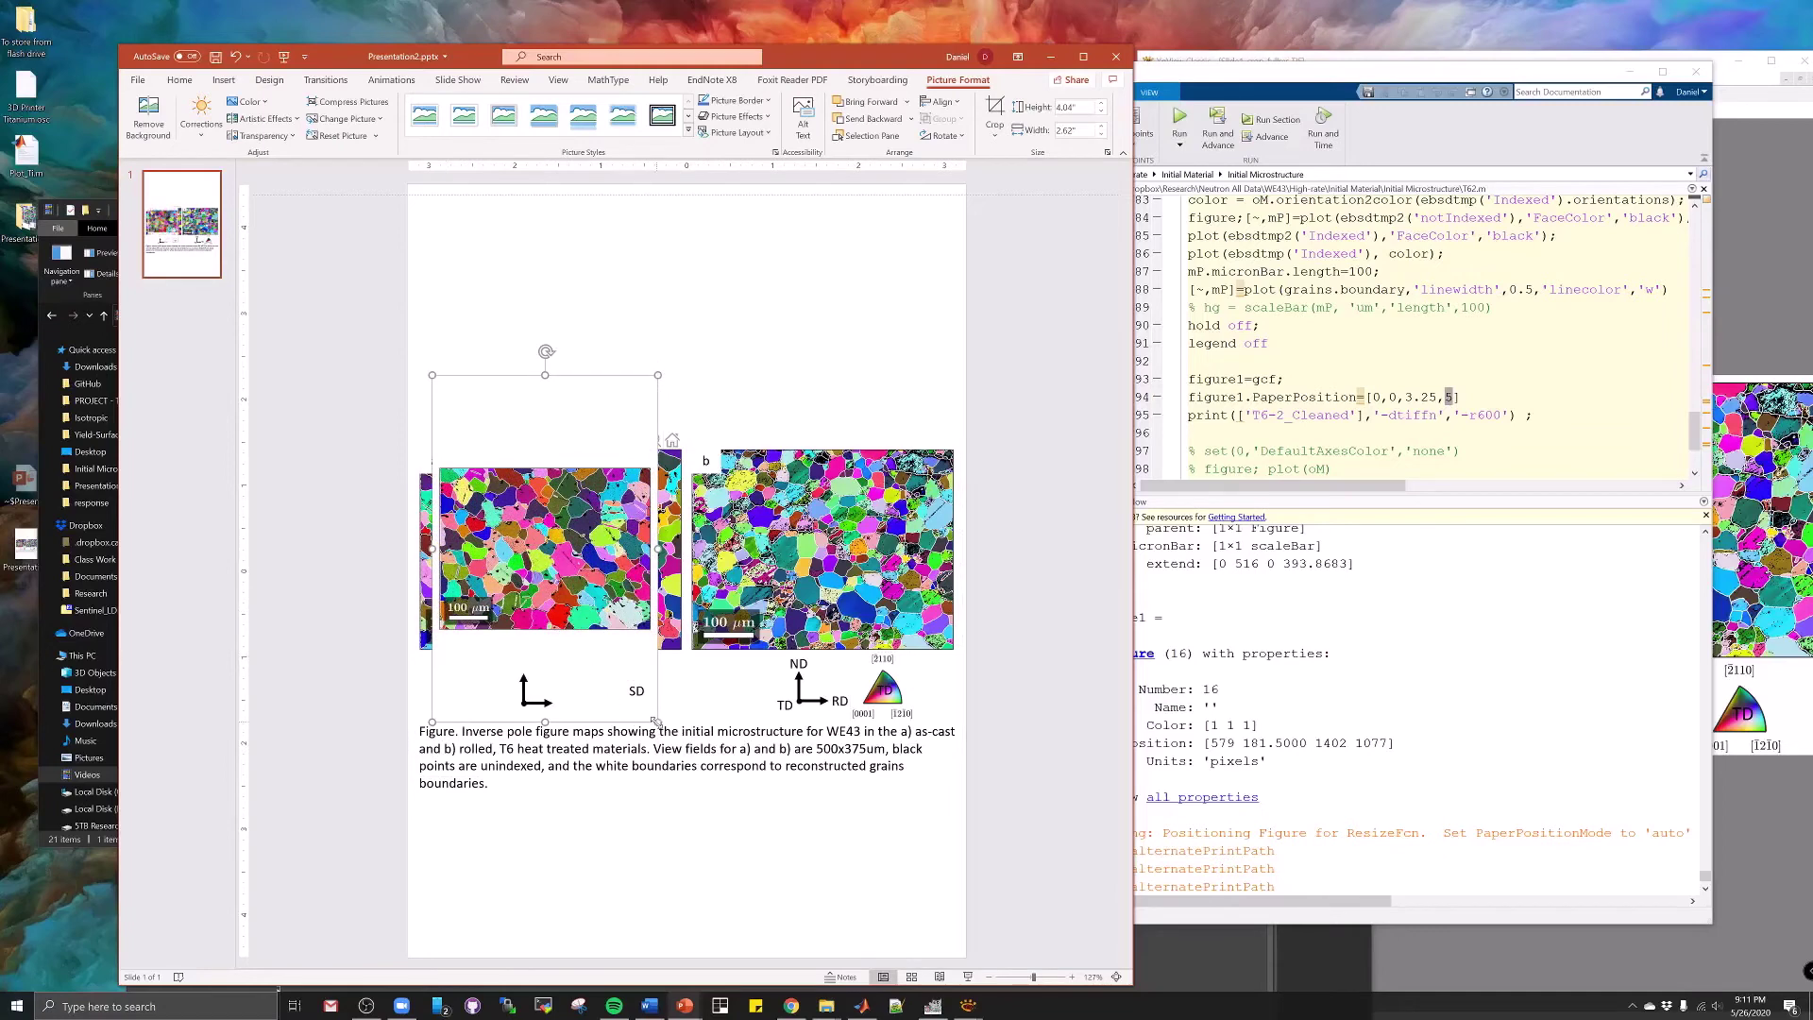
{"action": "left_click_drag", "start_coordinate": [656, 721], "coordinate": [680, 737]}
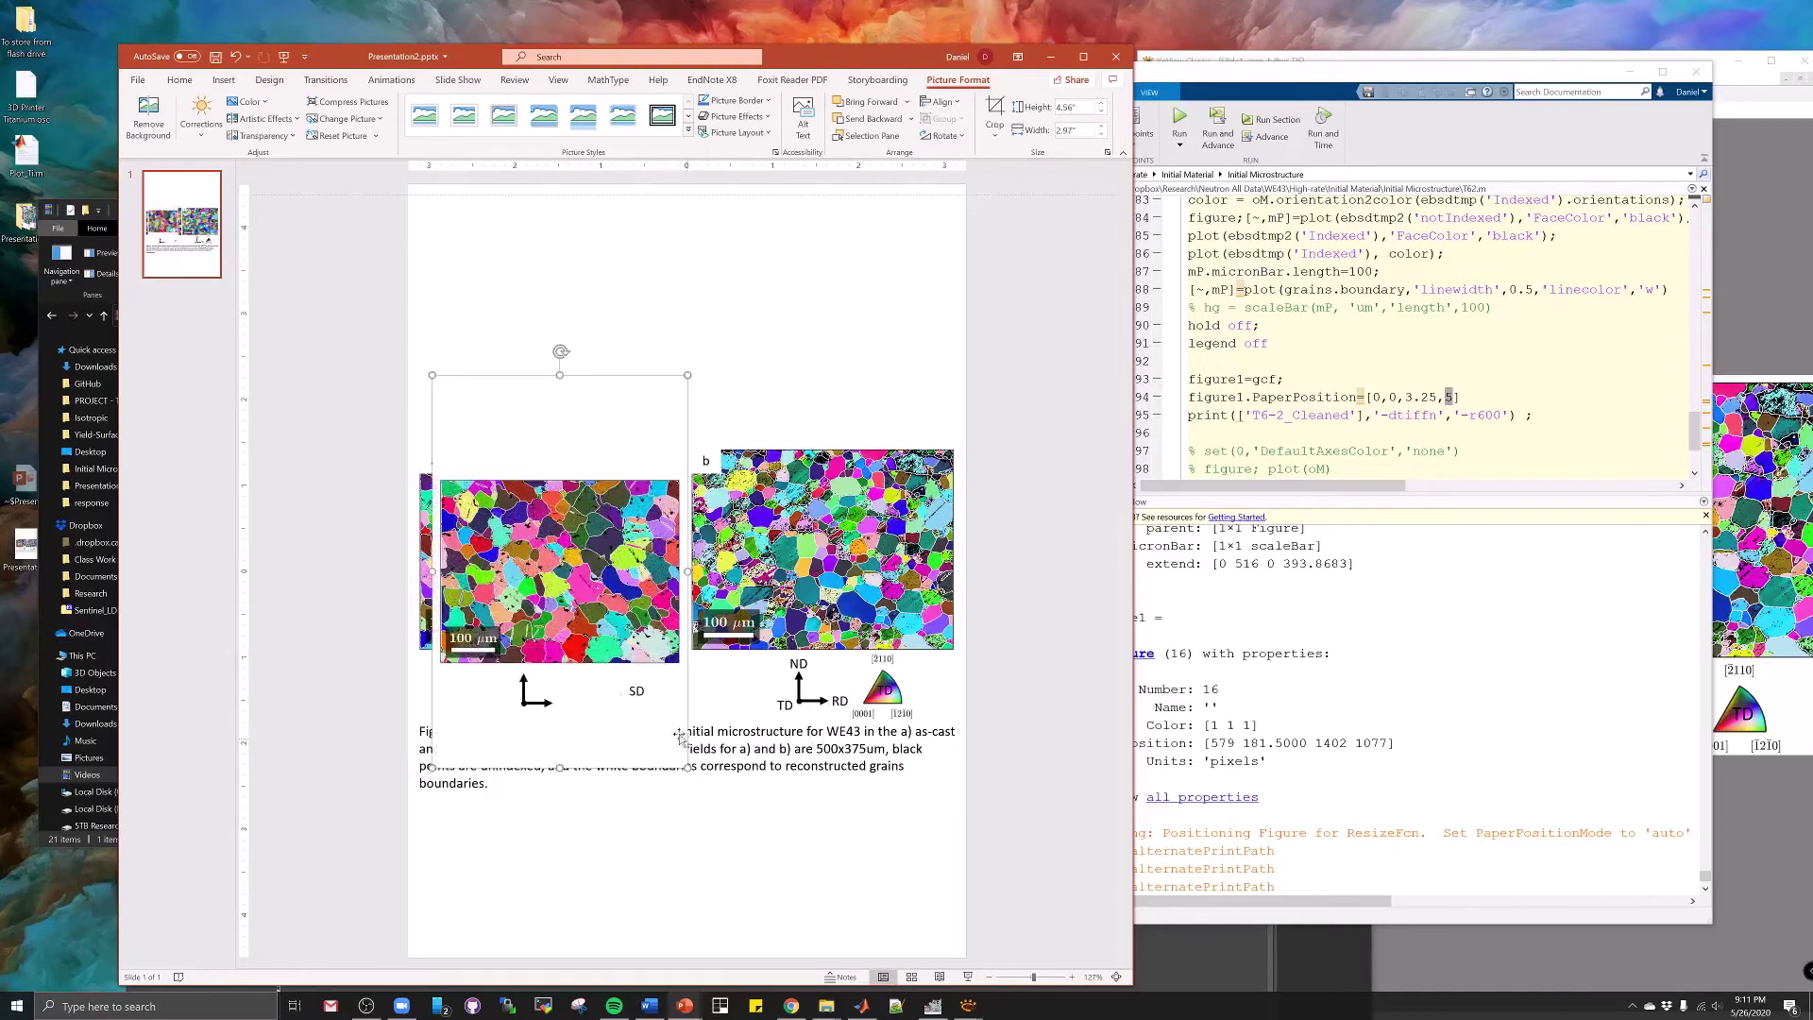
{"action": "left_click_drag", "start_coordinate": [432, 375], "coordinate": [426, 367]}
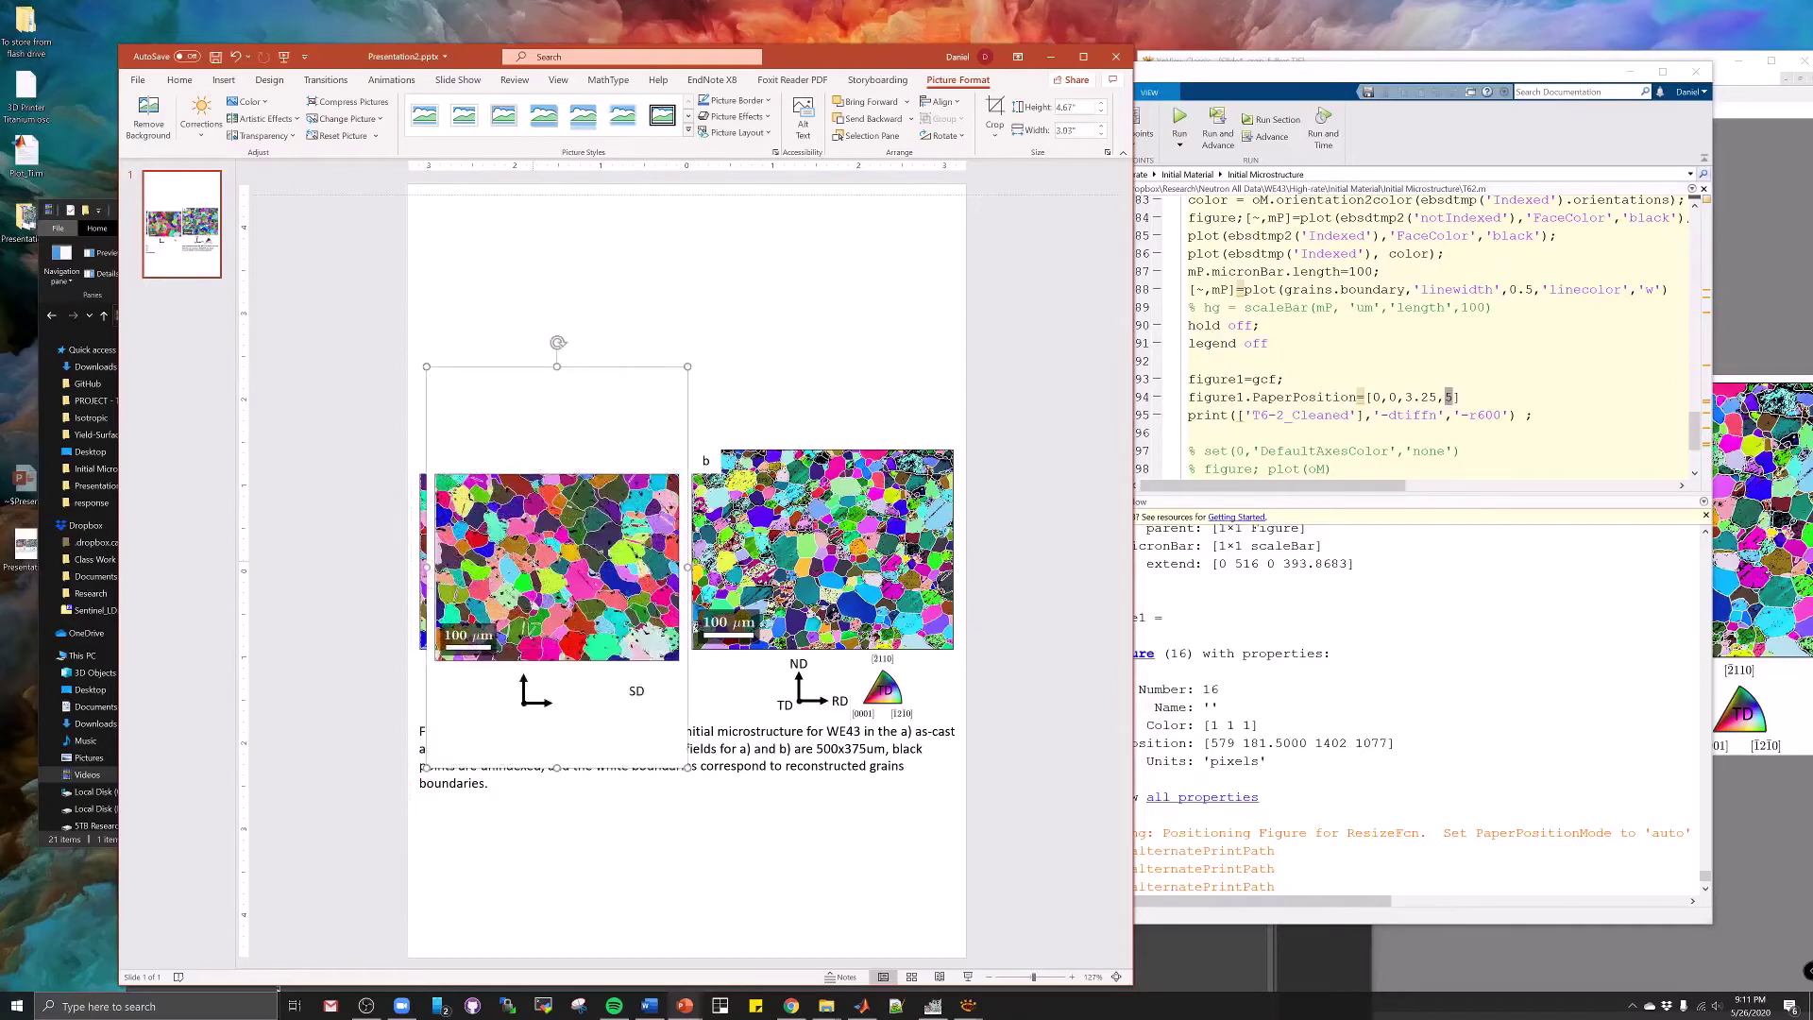
Deselect the resized picture and check the left and right panel pictures
{"action": "left_click", "coordinate": [581, 723]}
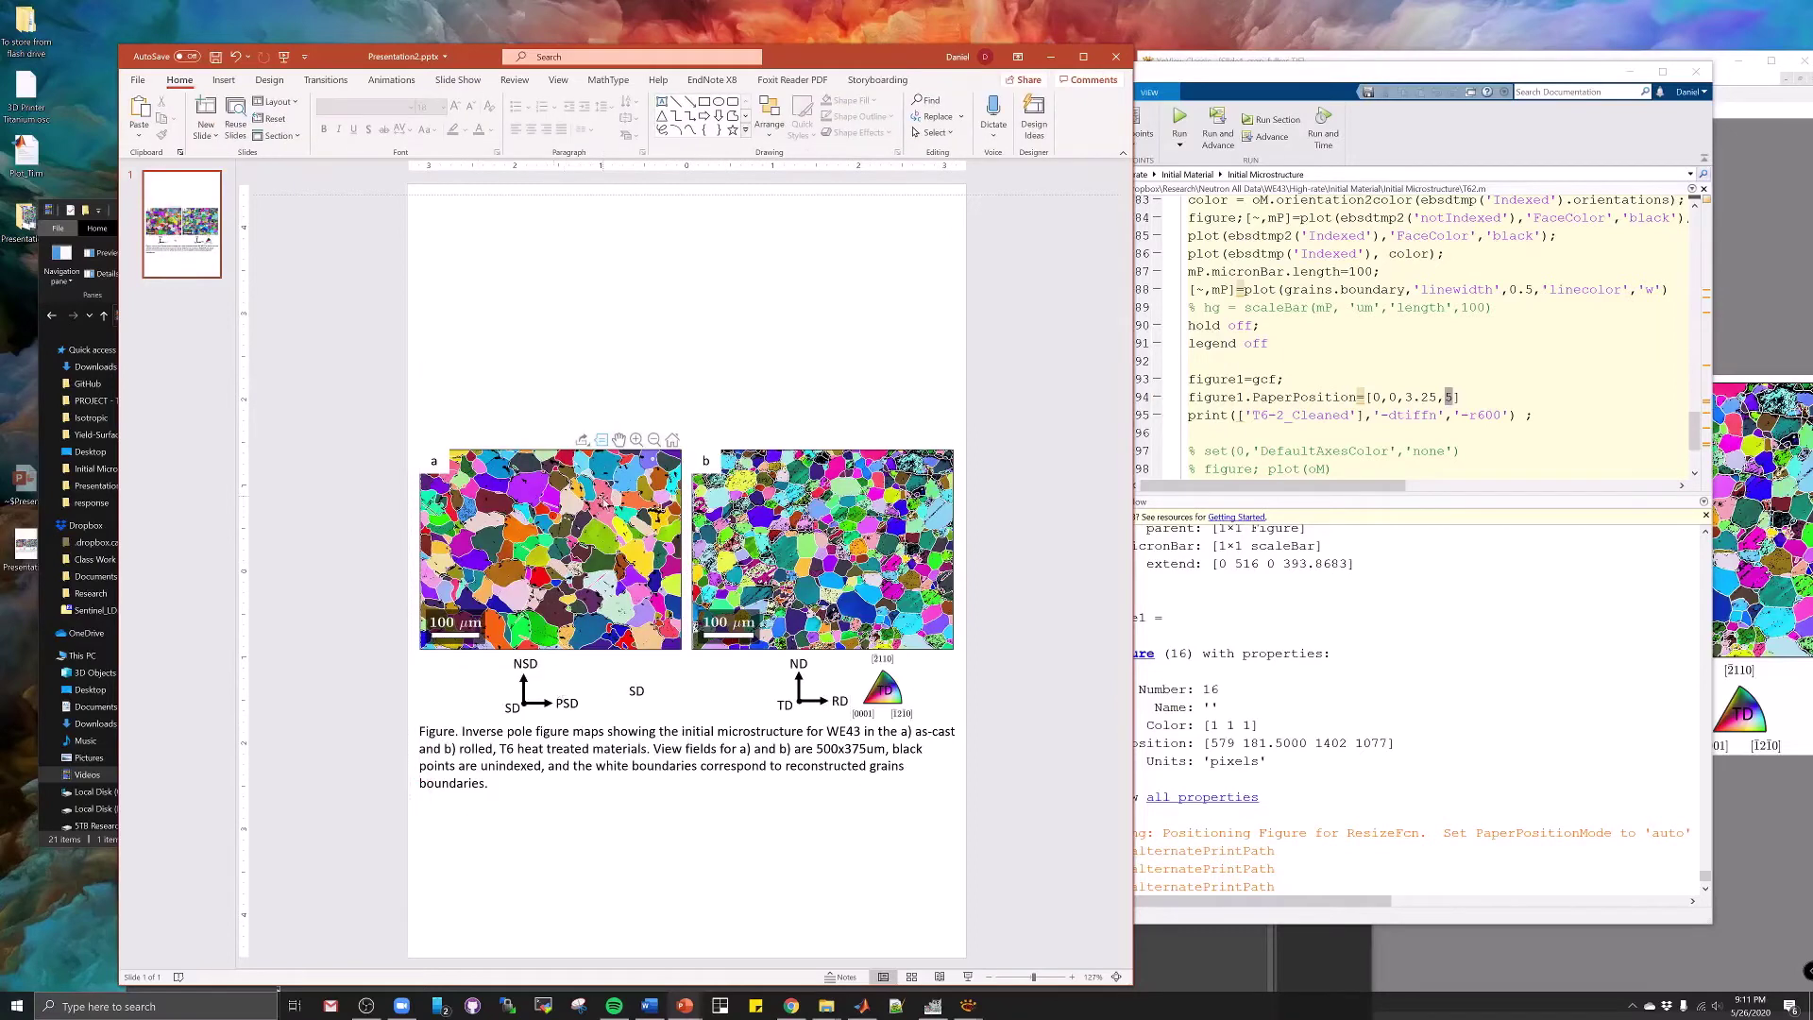
{"action": "left_click", "coordinate": [605, 498]}
{"action": "left_click", "coordinate": [782, 361]}
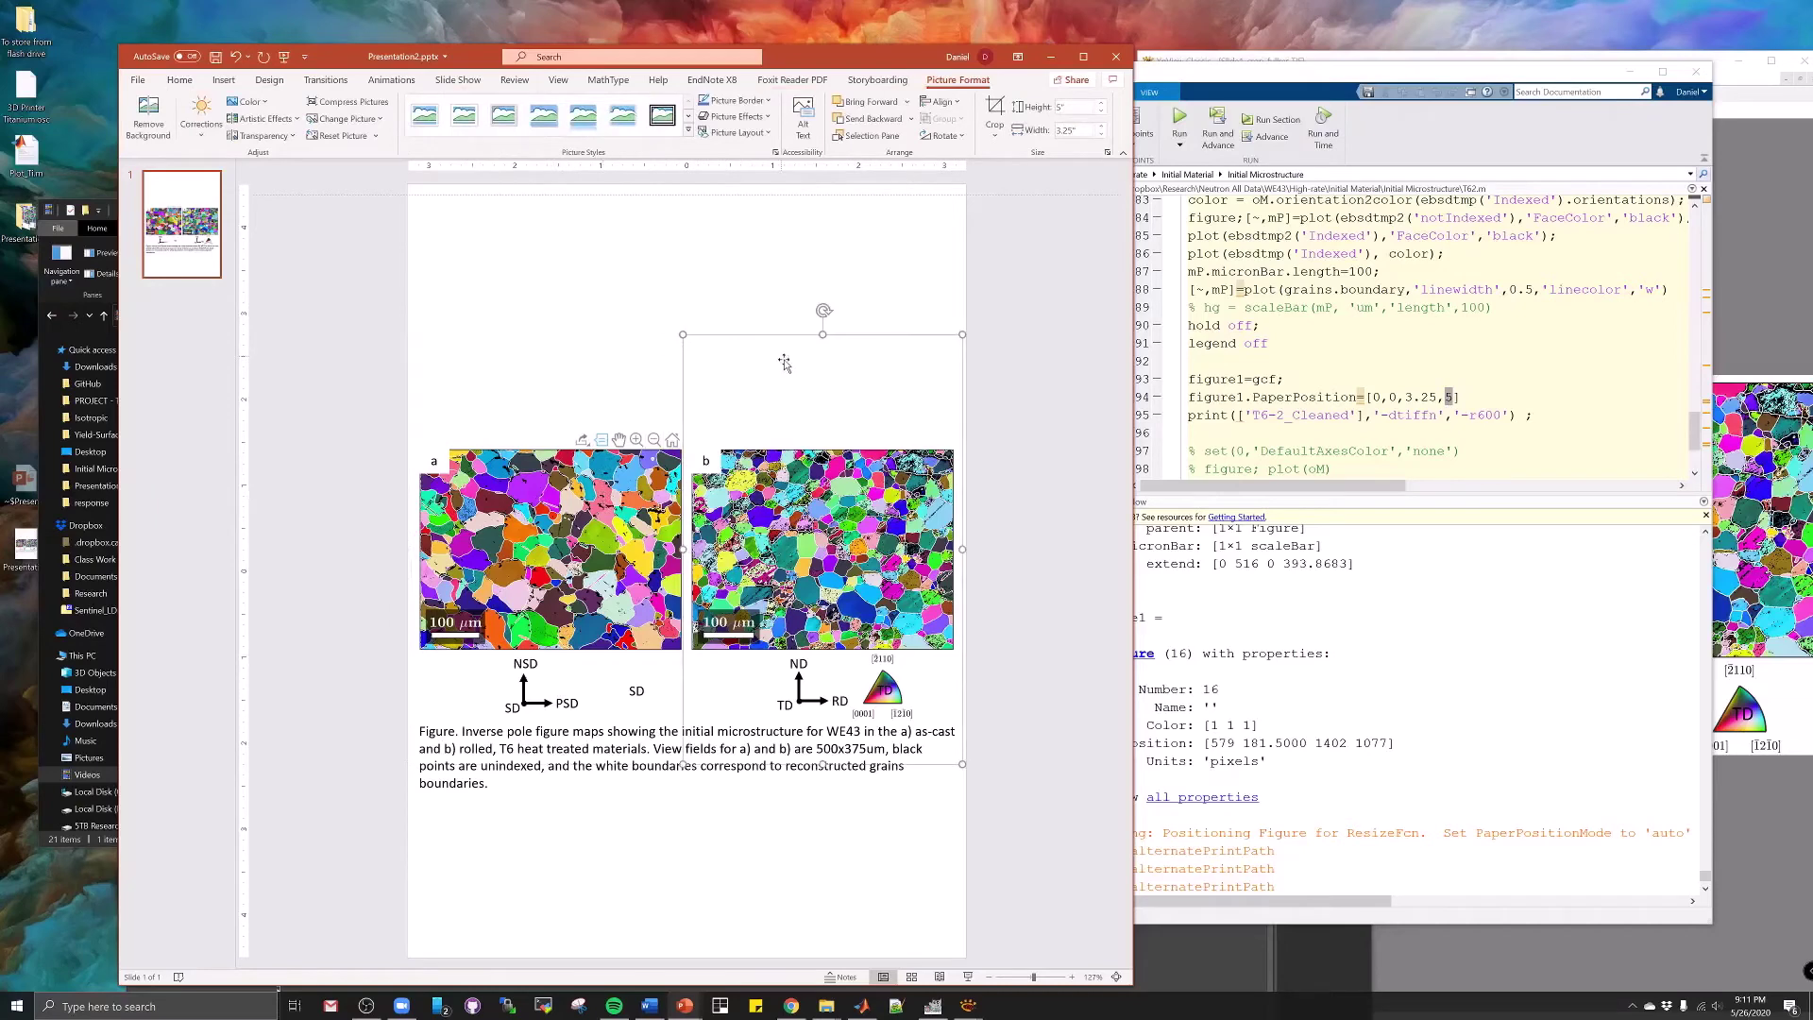
In MATLAB, select the PaperPosition and print lines 94–95 of the script
{"action": "key", "text": "alt+Tab"}
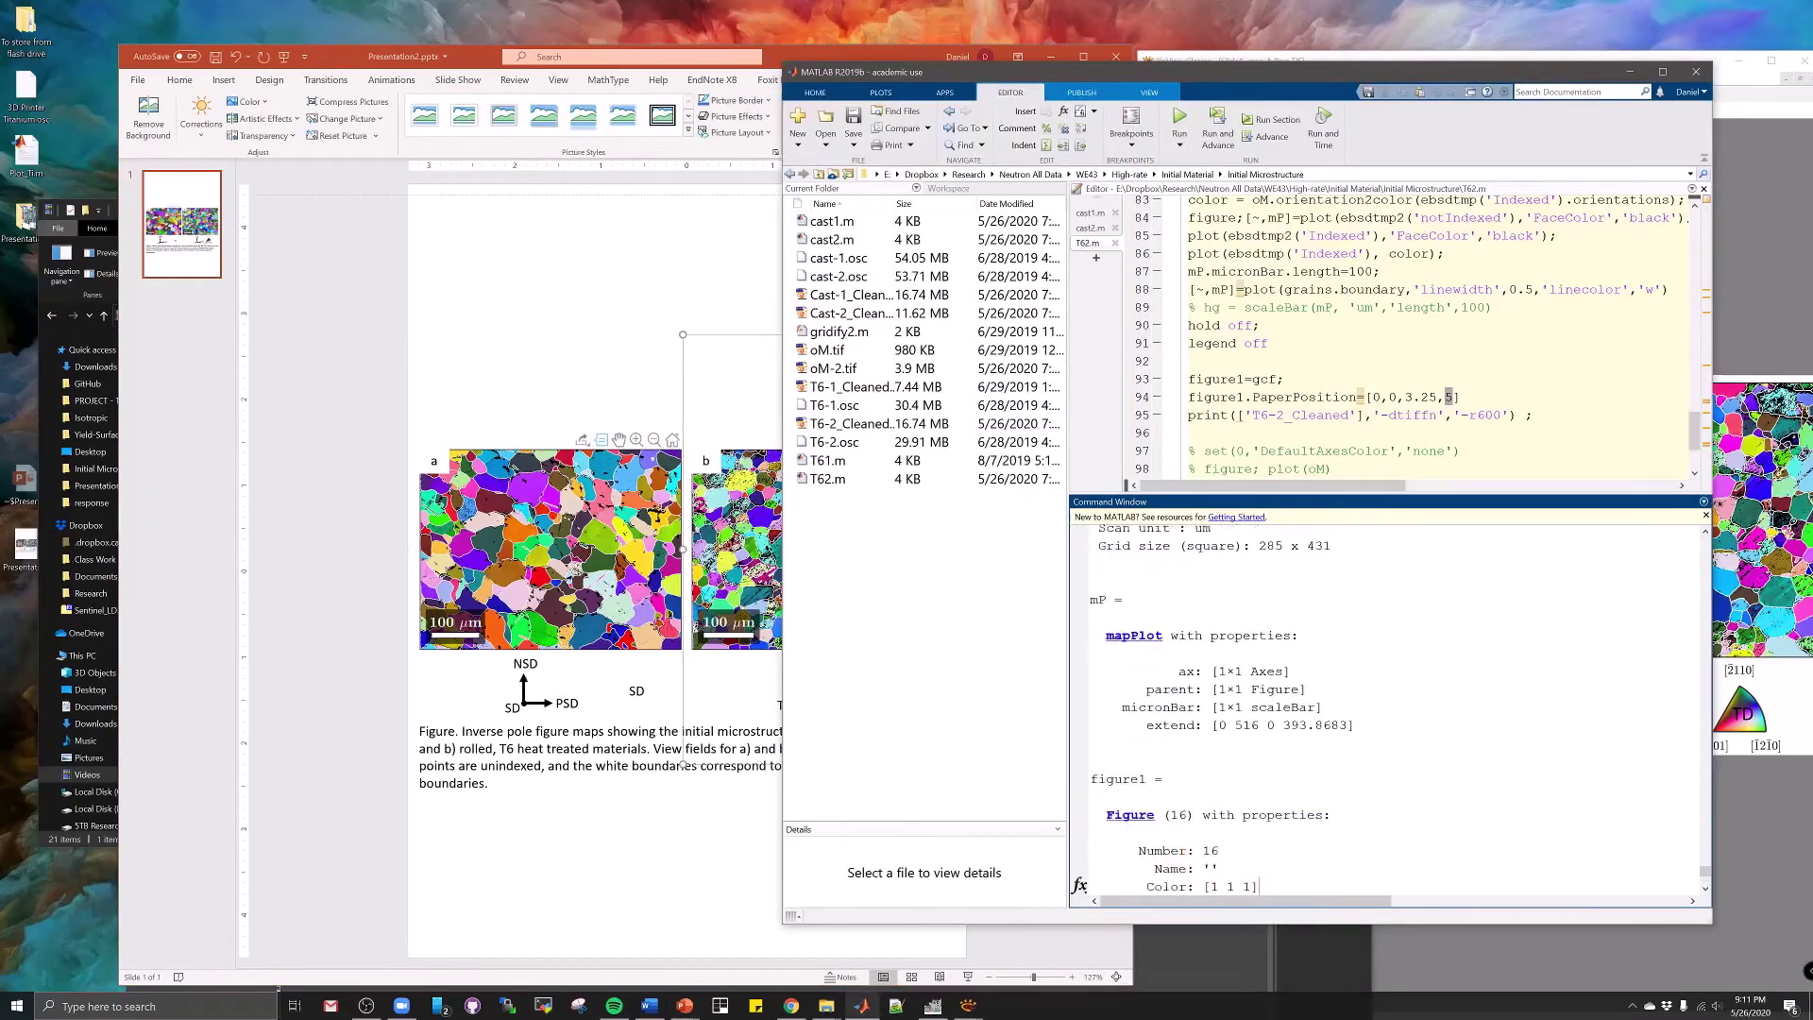
{"action": "scroll", "coordinate": [1384, 708], "scroll_direction": "up", "scroll_amount": 4}
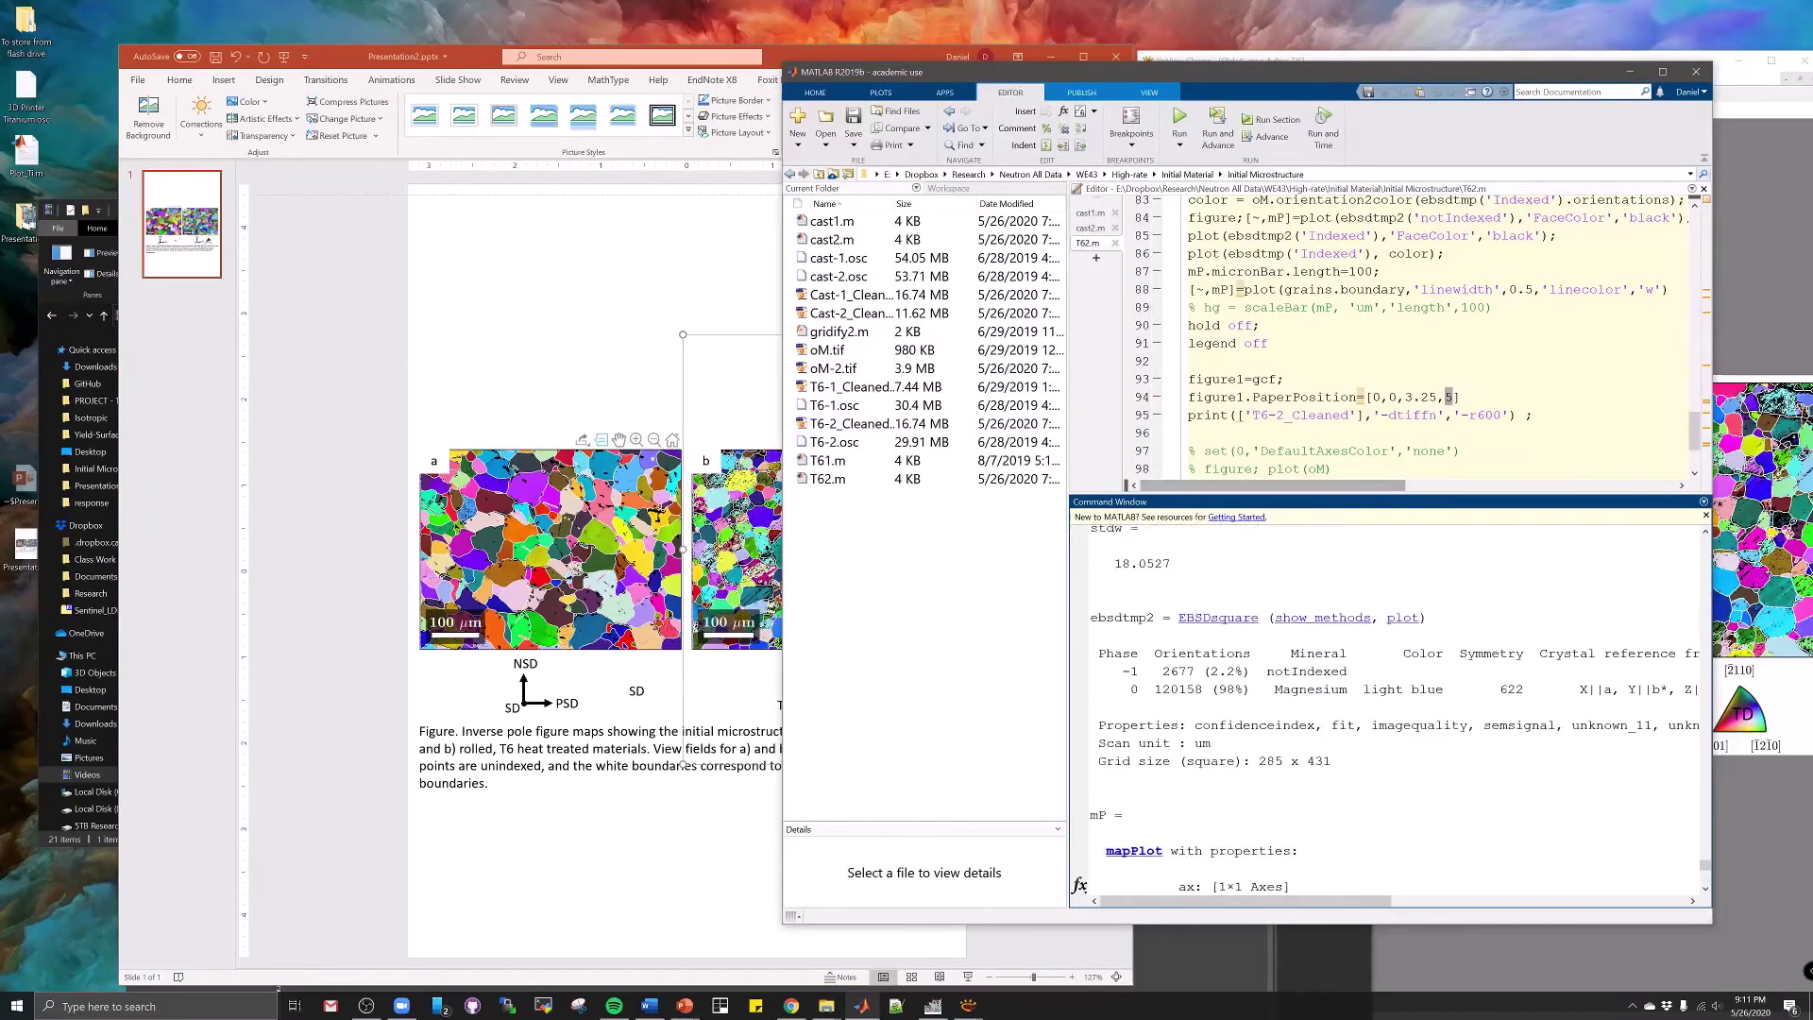
{"action": "left_click_drag", "start_coordinate": [1286, 396], "coordinate": [1476, 416]}
{"action": "scroll", "coordinate": [1228, 755], "scroll_direction": "down", "scroll_amount": 1}
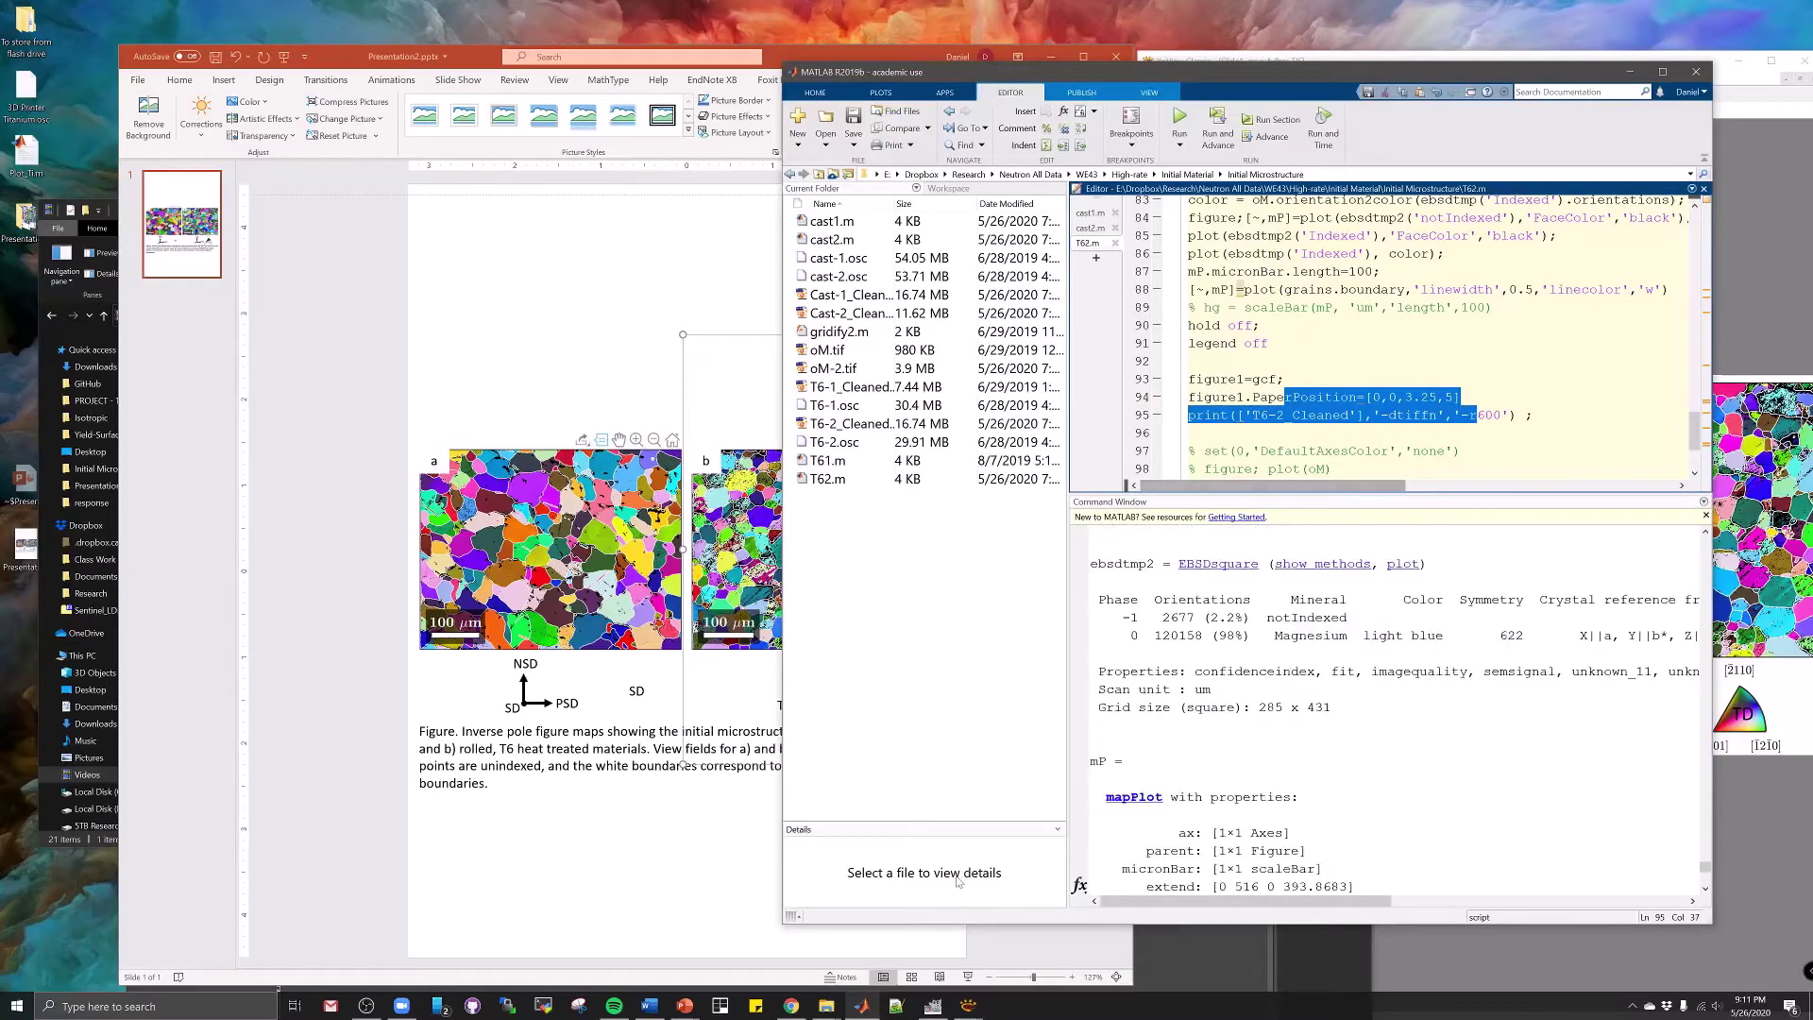
{"action": "left_click", "coordinate": [366, 1006]}
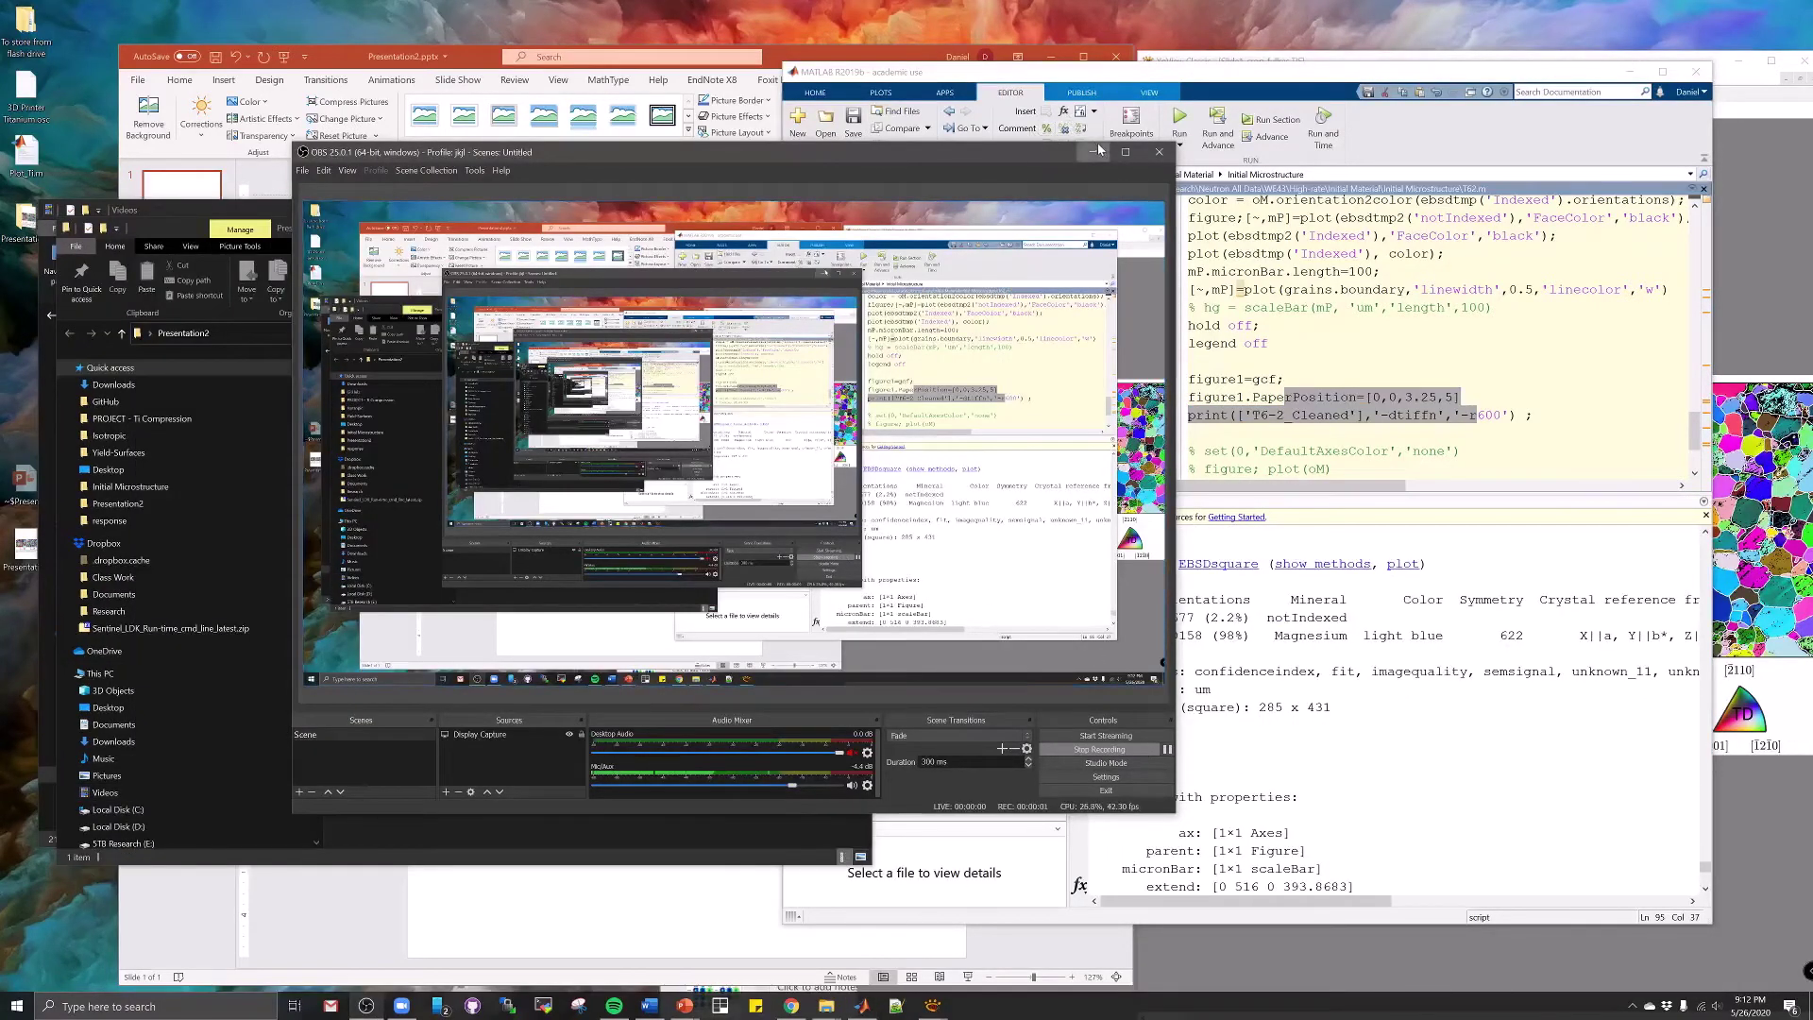
Launch GIMP 2.10.18 from Windows search ('gim') and move its window up and right
{"action": "left_click", "coordinate": [1095, 151]}
{"action": "left_click", "coordinate": [156, 1006]}
{"action": "type", "text": "gimp"}
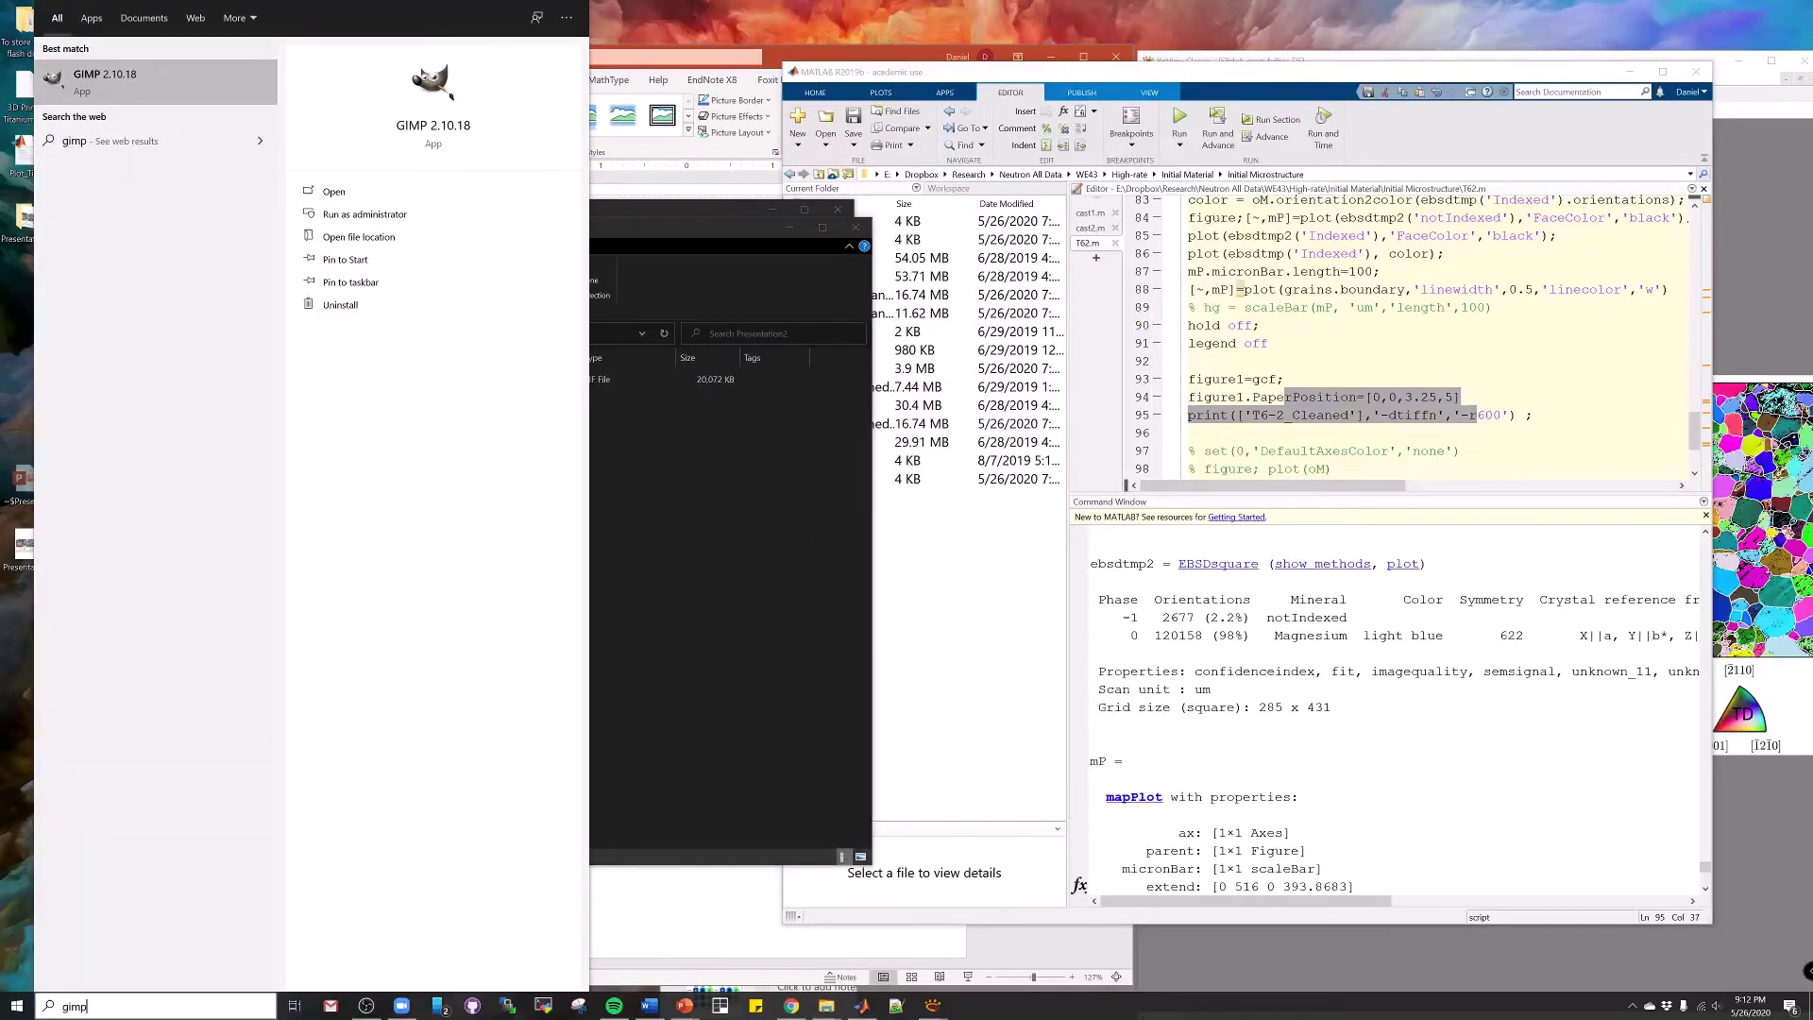
{"action": "key", "text": "Return"}
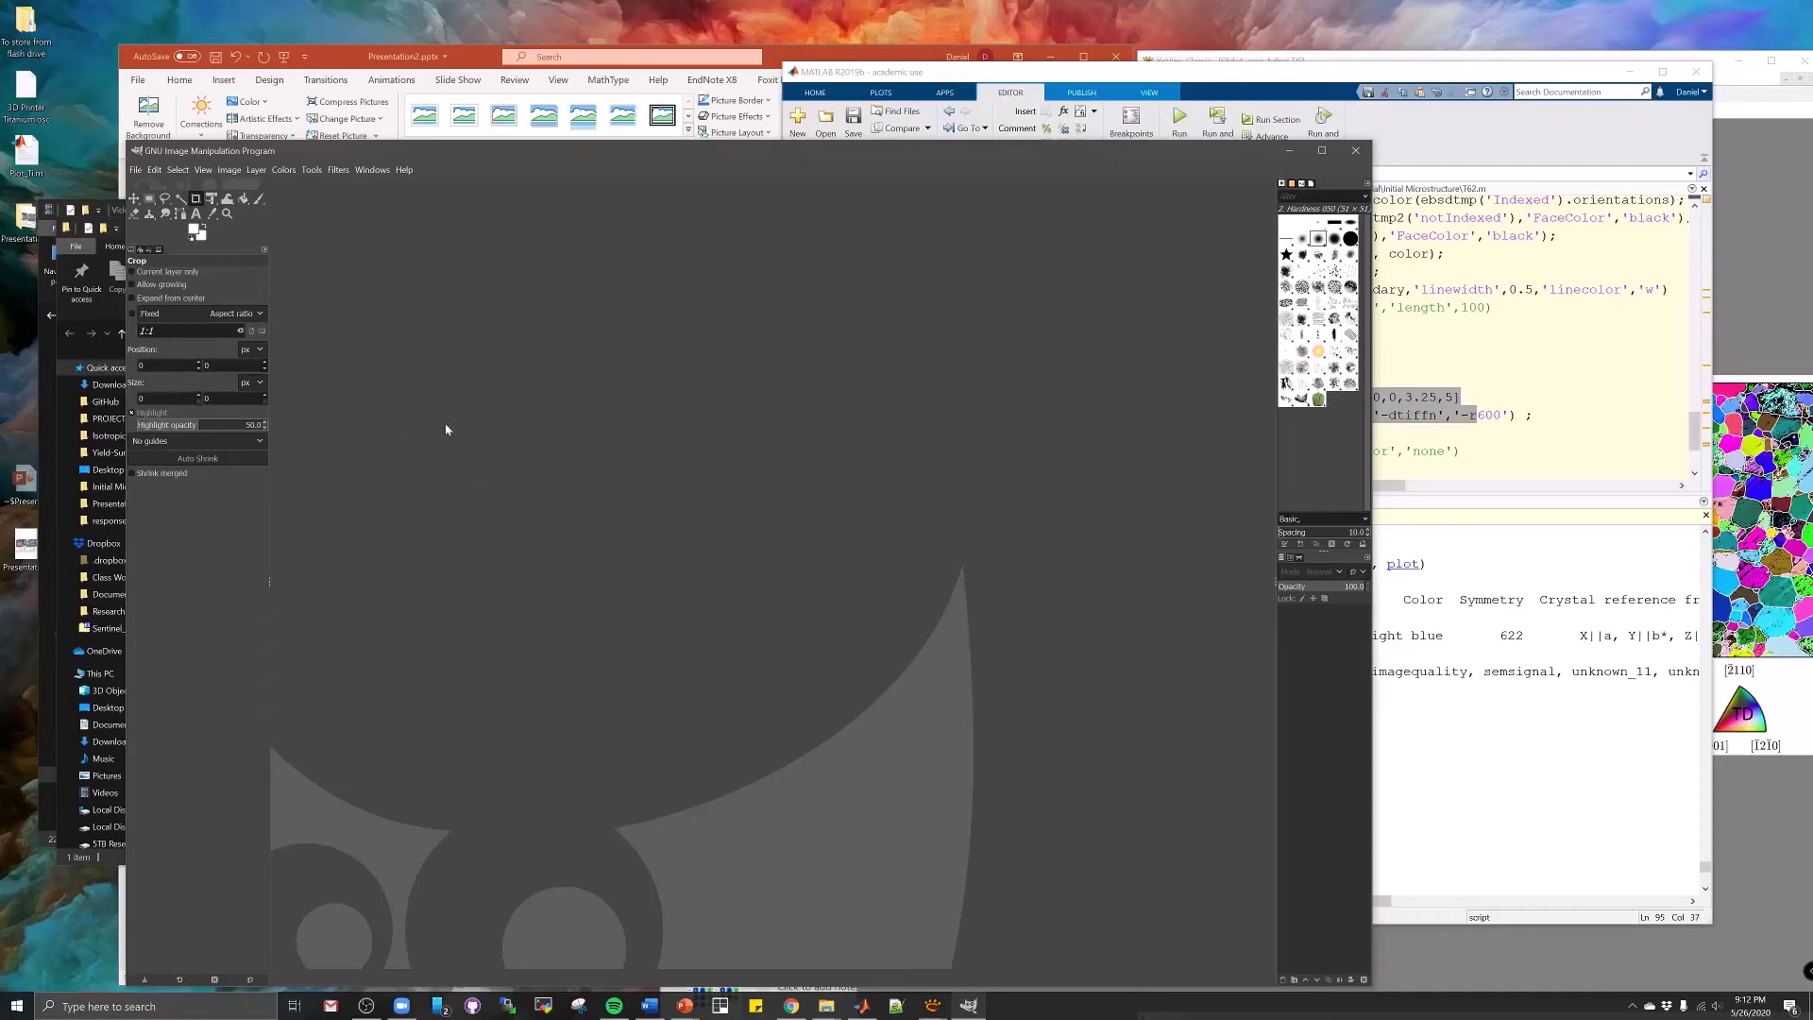
{"action": "left_click_drag", "start_coordinate": [659, 158], "coordinate": [719, 84]}
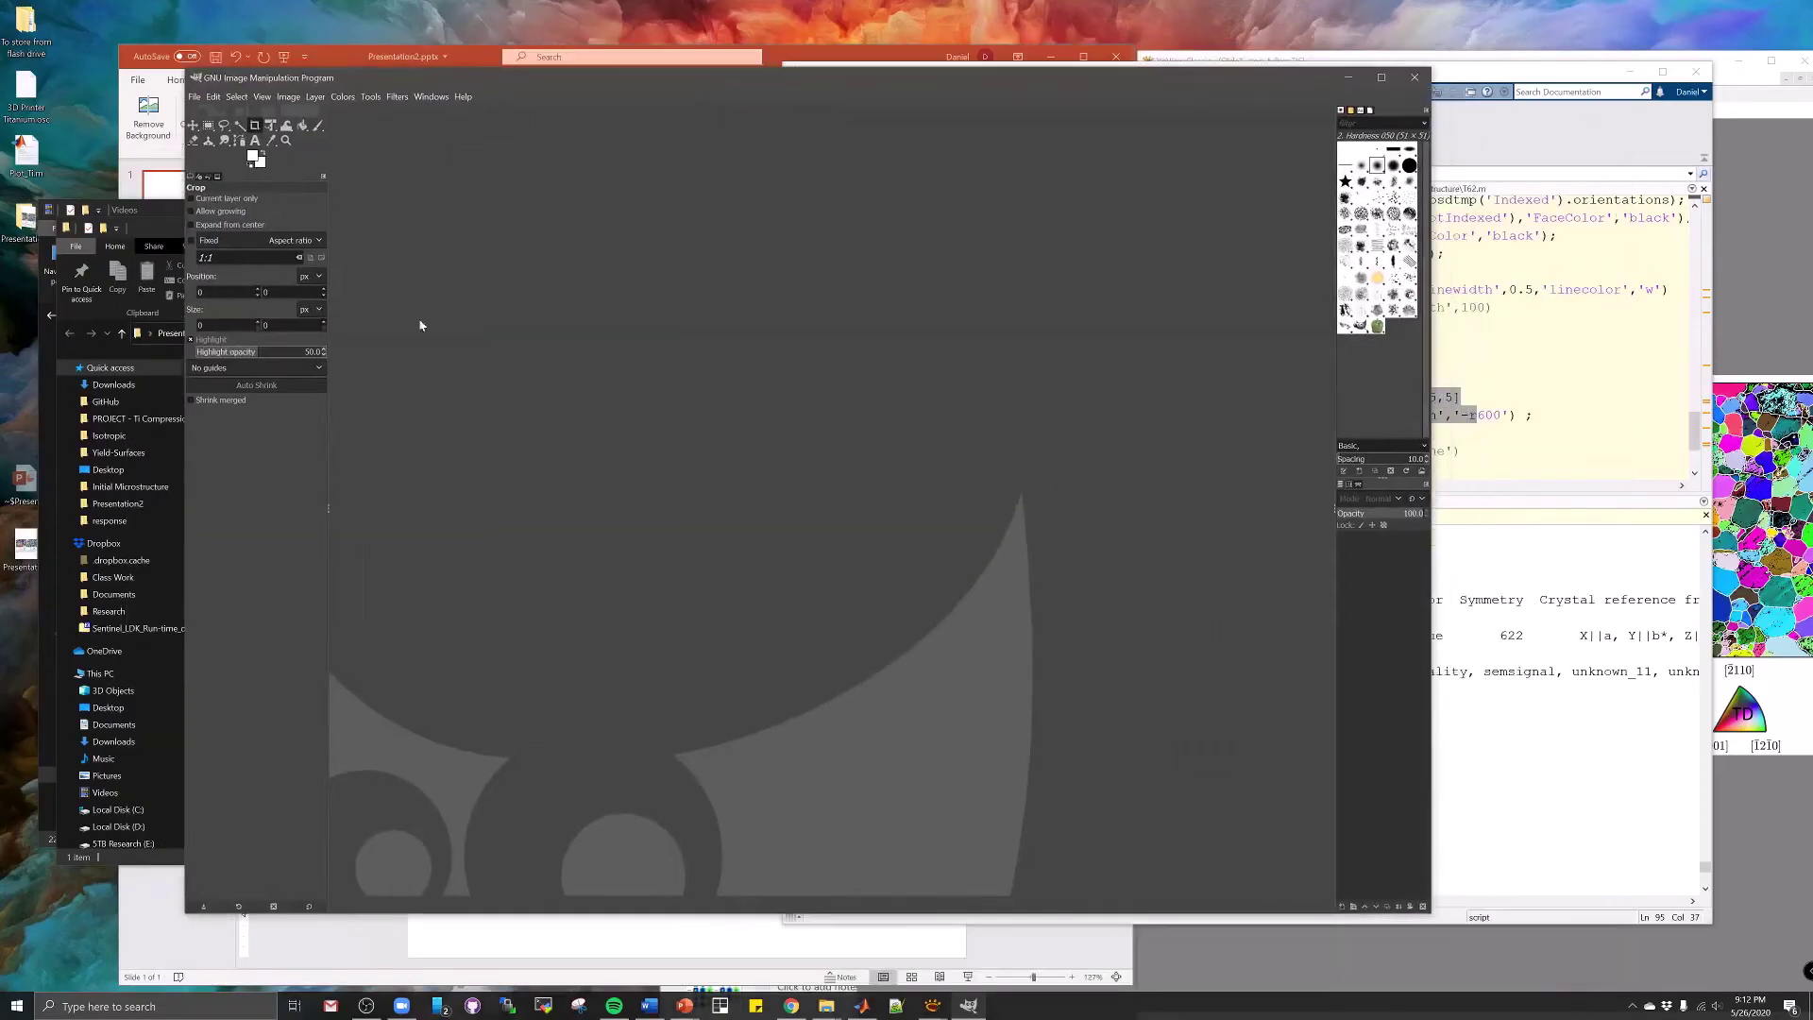
Drag Slide1.TIF from the Presentation2 folder onto GIMP, then minimize that Explorer window
{"action": "left_click", "coordinate": [159, 214]}
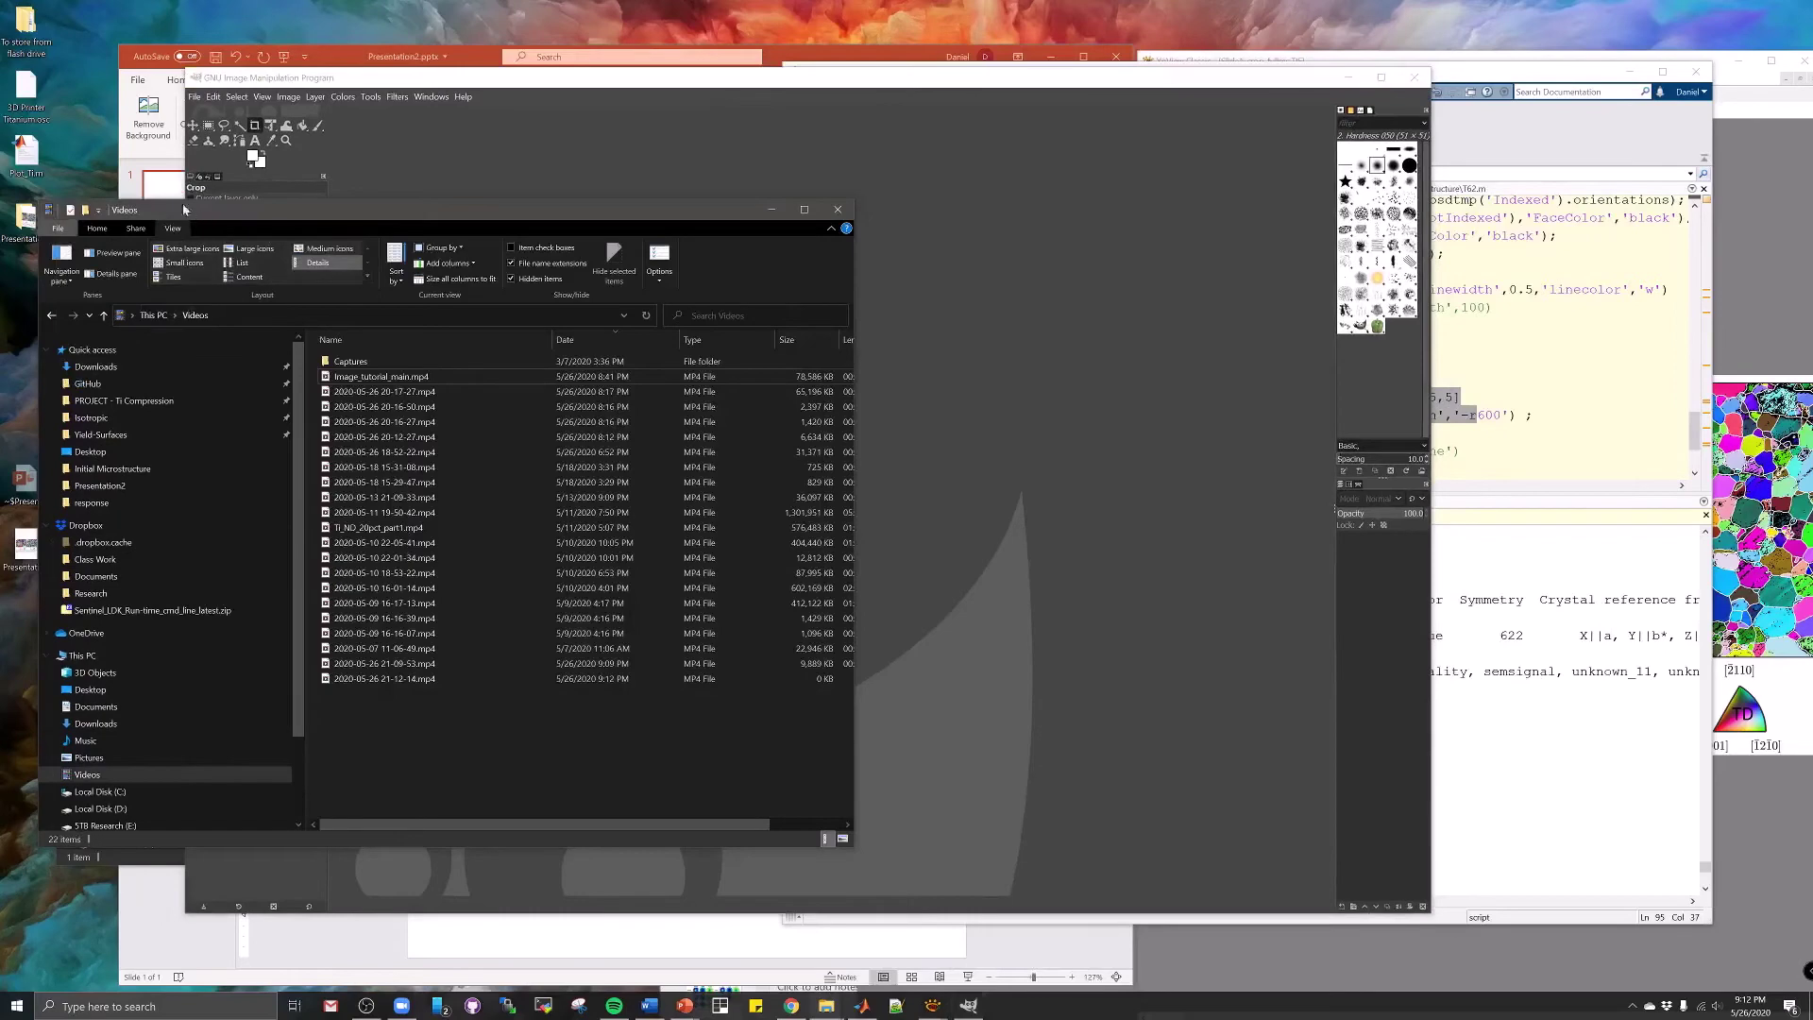
{"action": "left_click_drag", "start_coordinate": [130, 219], "coordinate": [77, 374]}
{"action": "left_click", "coordinate": [105, 225]}
{"action": "left_click_drag", "start_coordinate": [105, 225], "coordinate": [100, 280]}
{"action": "left_click_drag", "start_coordinate": [364, 434], "coordinate": [893, 441]}
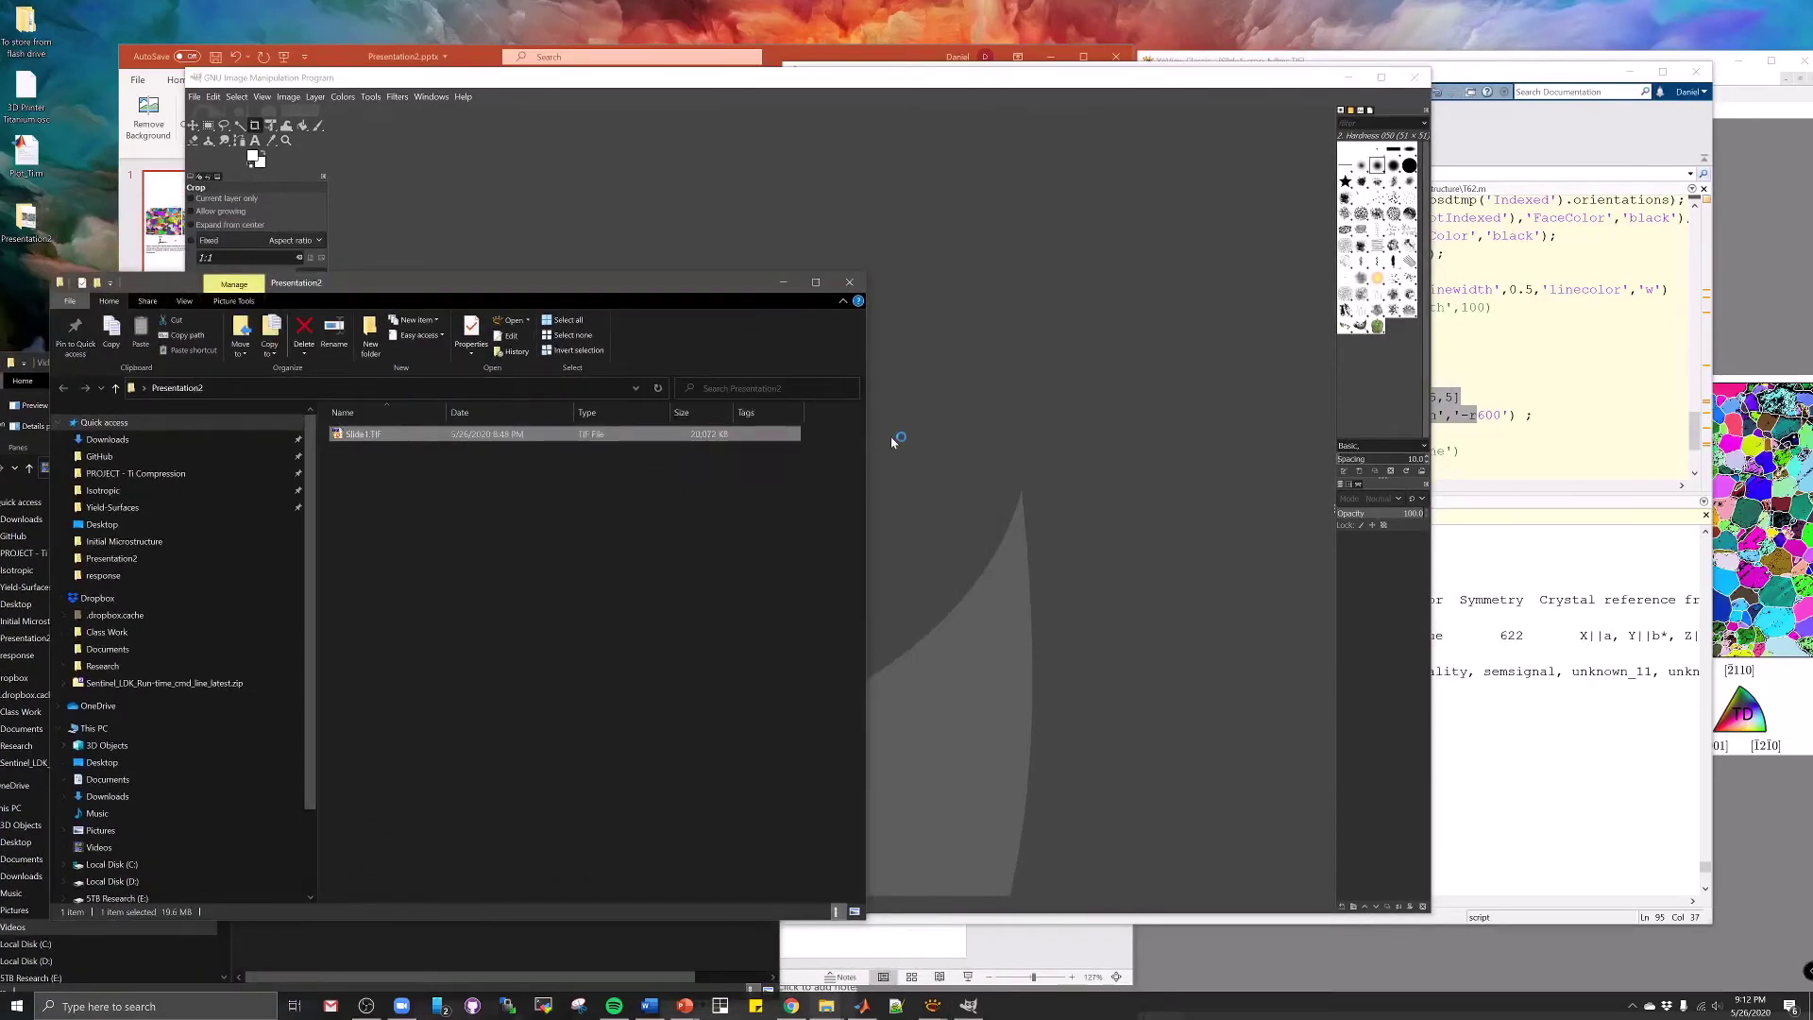
{"action": "left_click", "coordinate": [789, 286]}
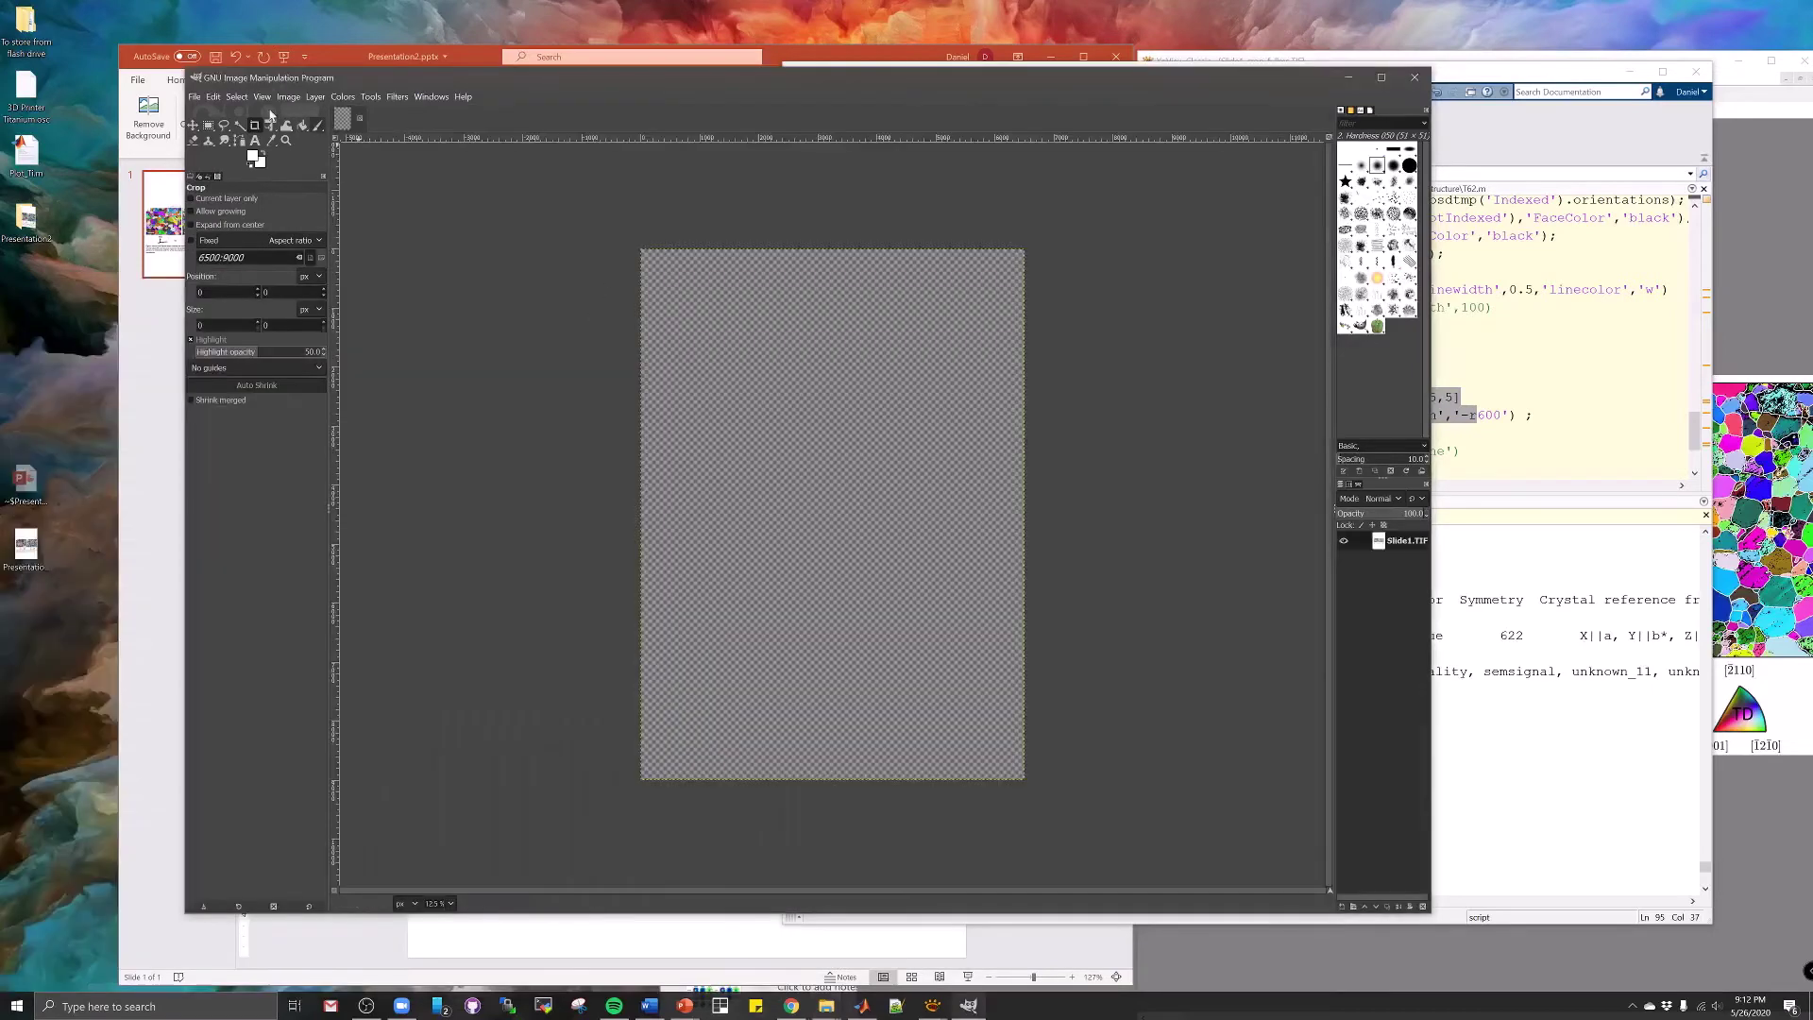
{"action": "left_click", "coordinate": [289, 98]}
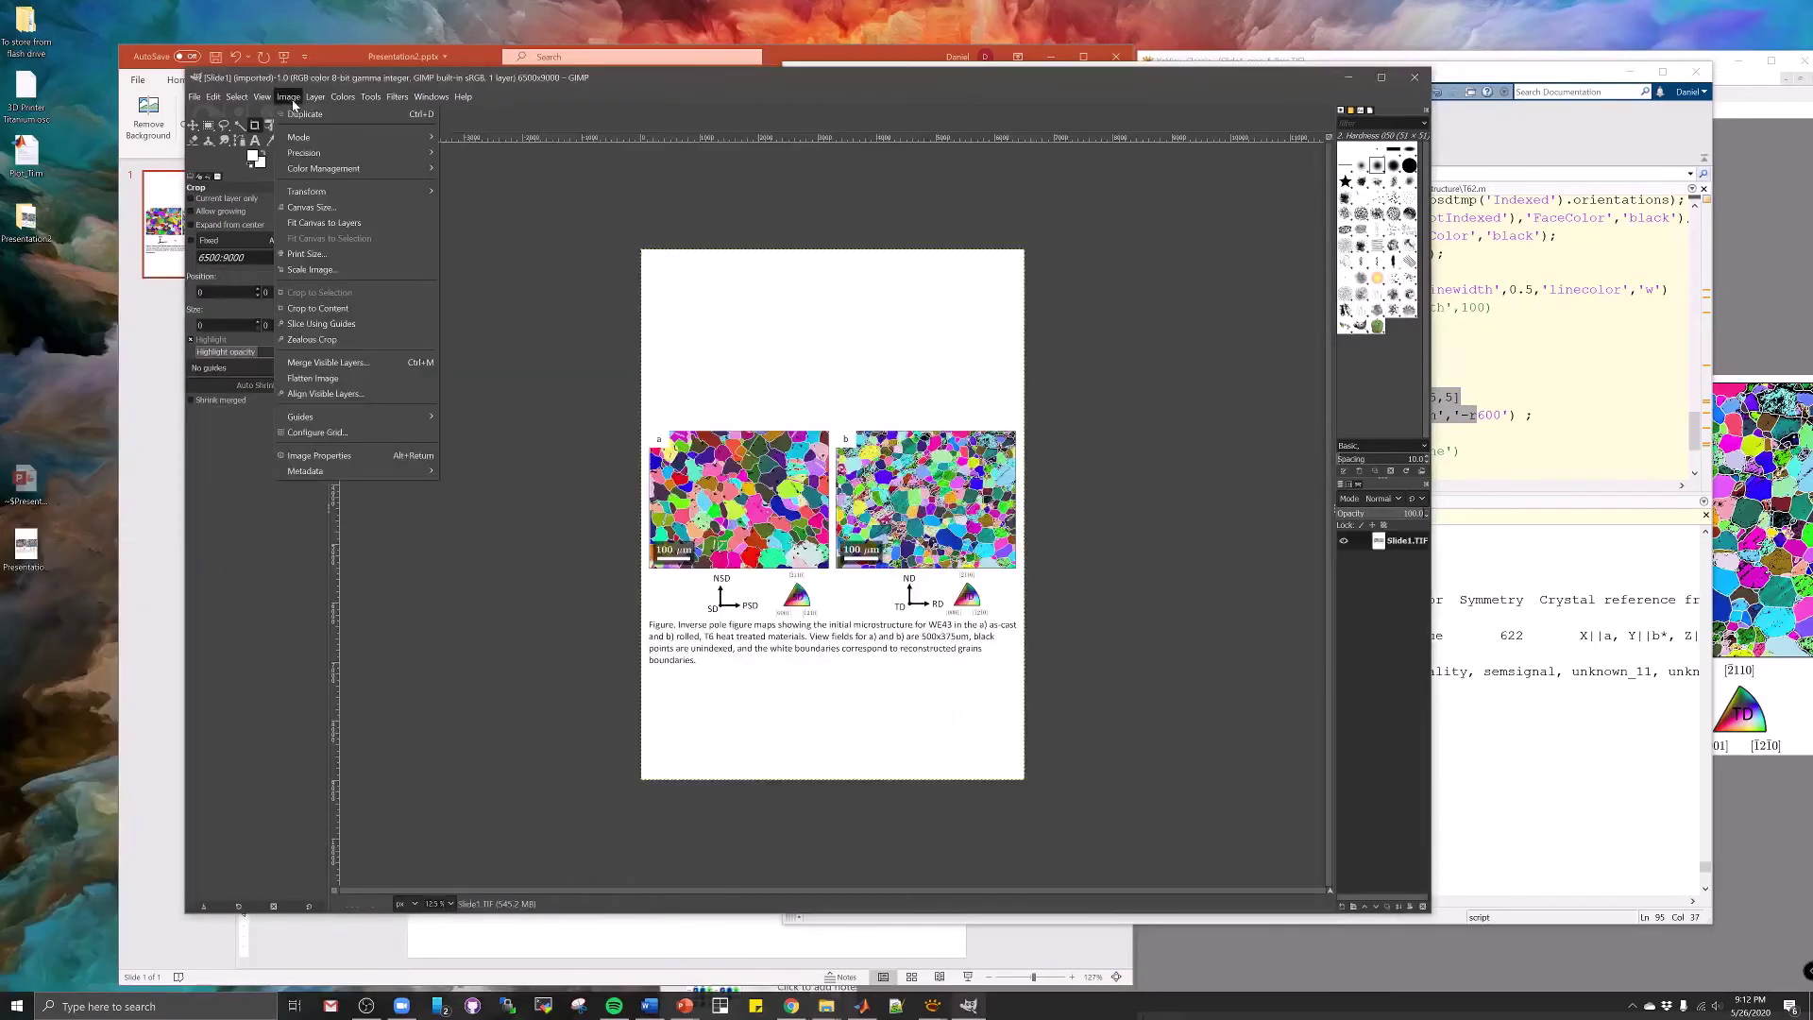
{"action": "left_click", "coordinate": [341, 268]}
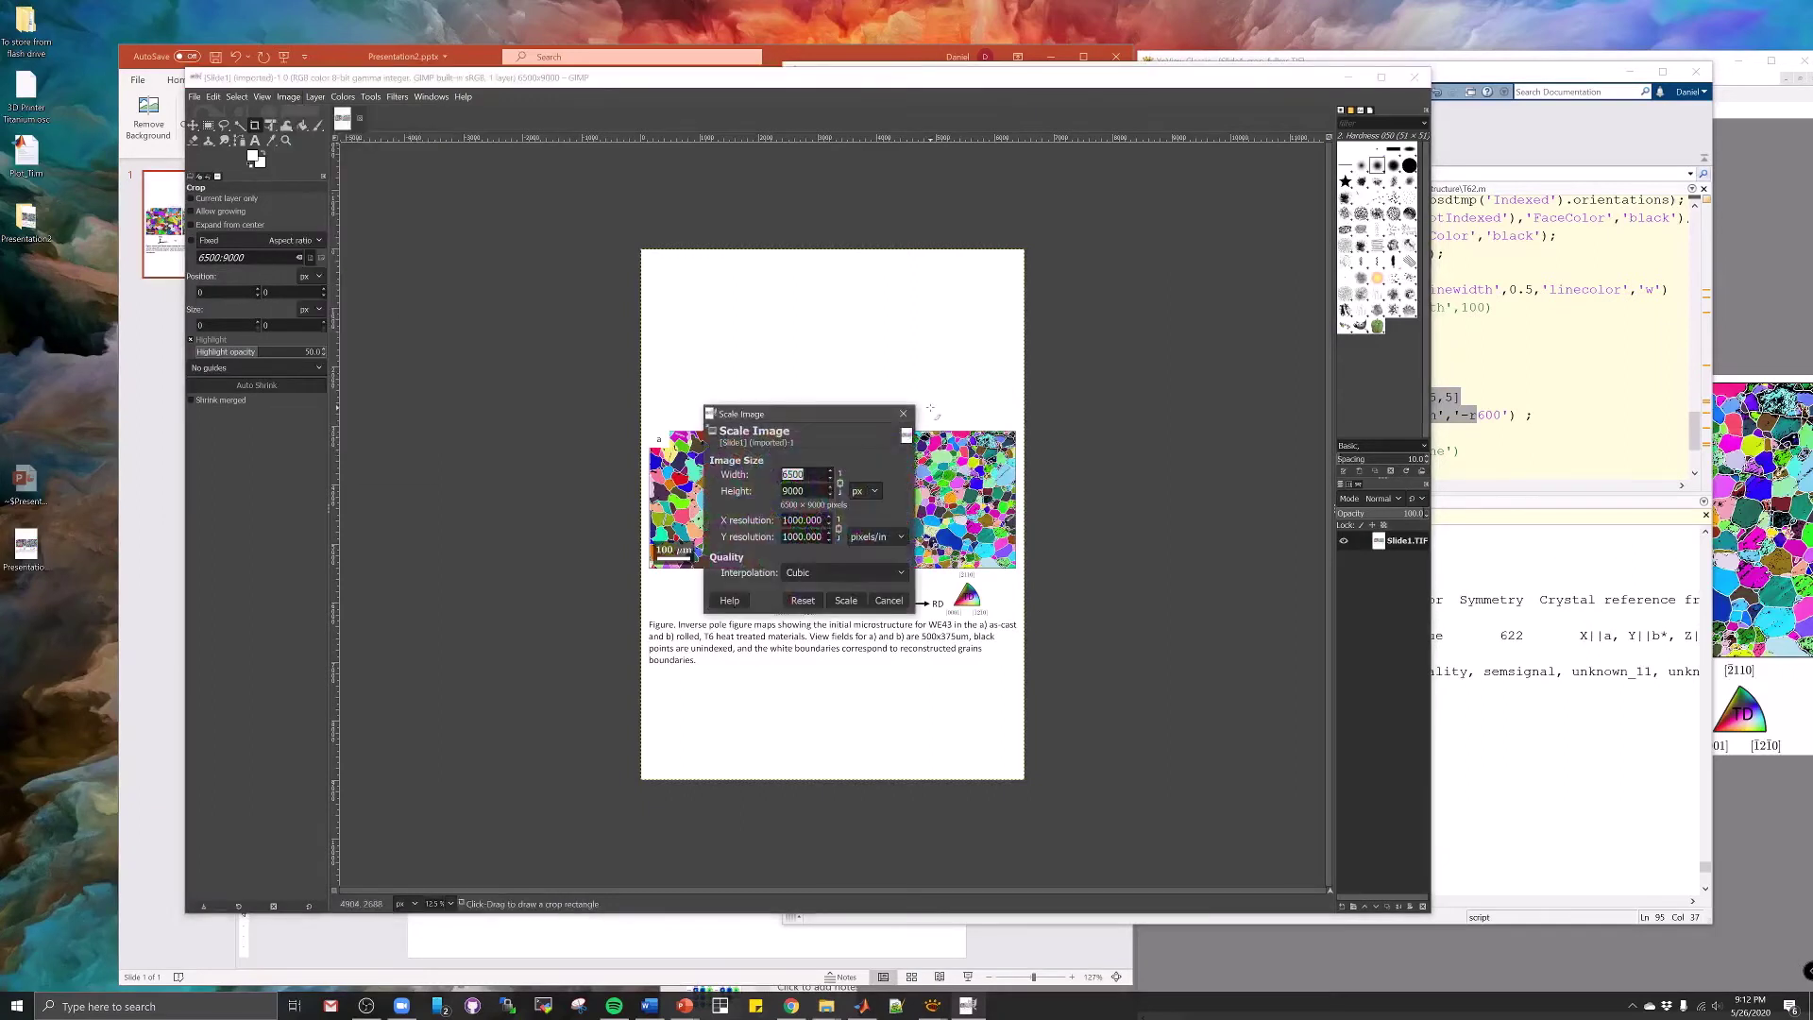
{"action": "left_click", "coordinate": [865, 491]}
{"action": "left_click", "coordinate": [869, 524]}
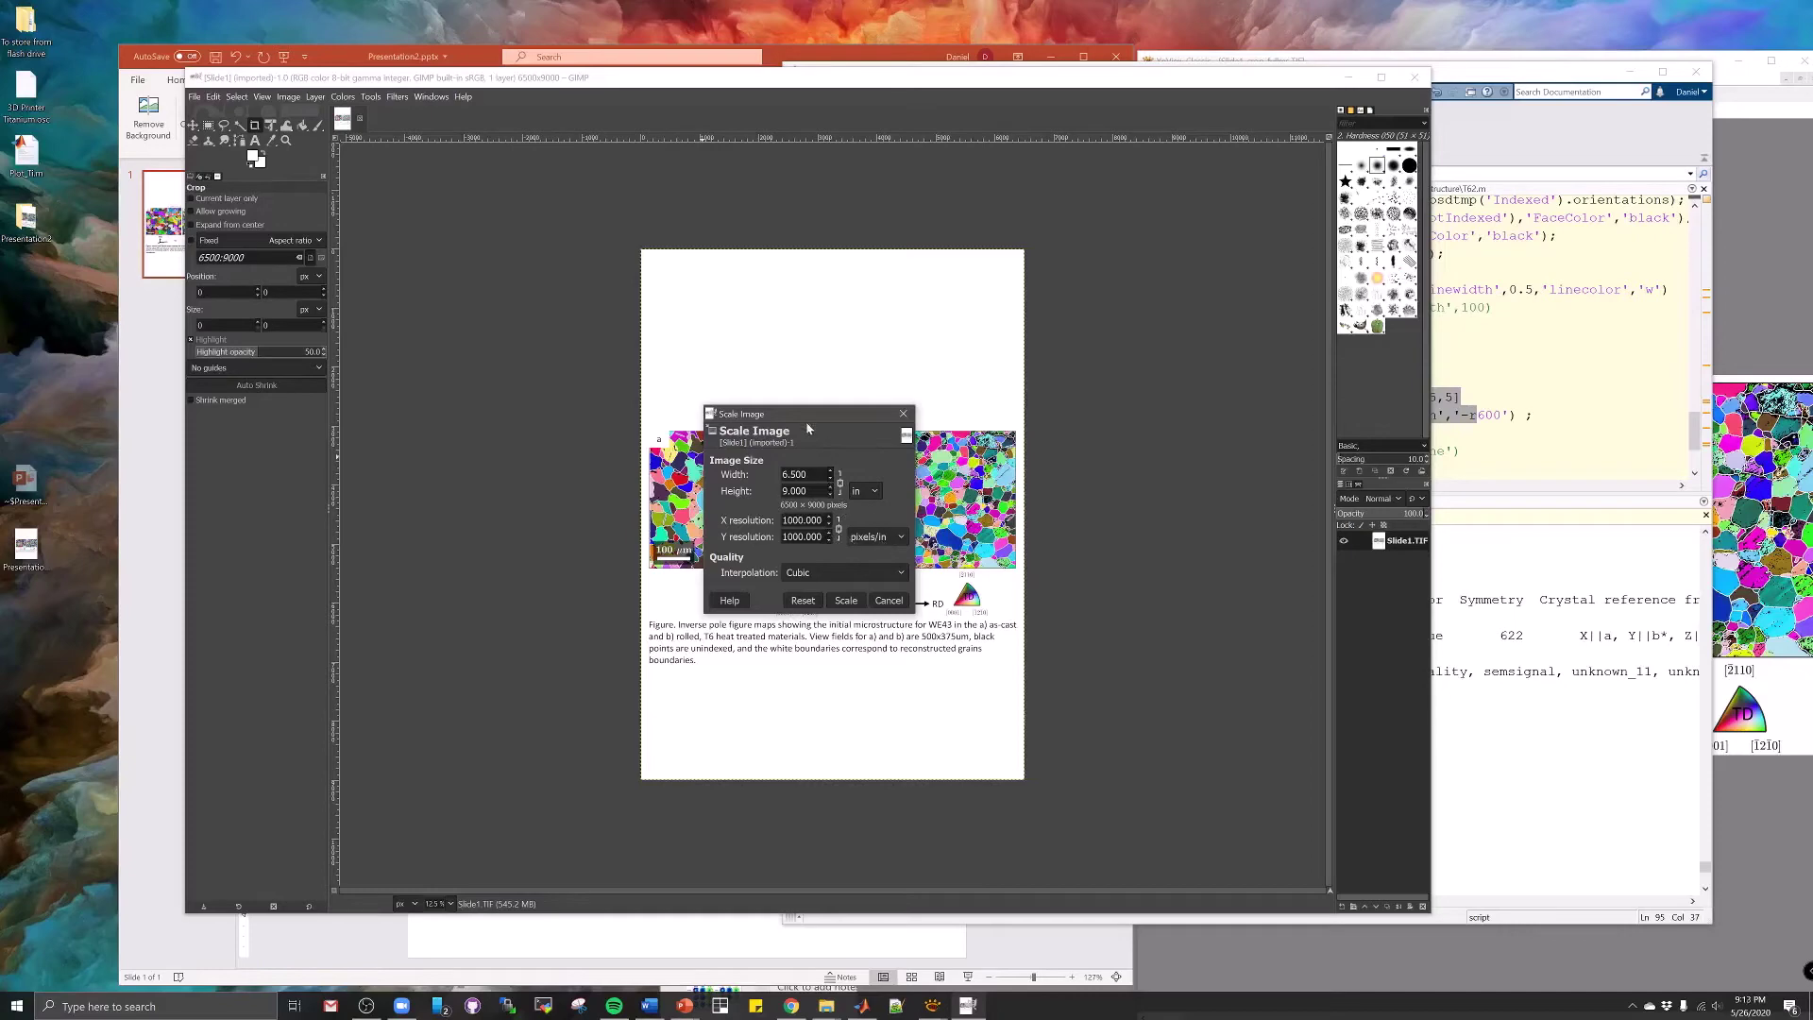
{"action": "left_click", "coordinate": [889, 600]}
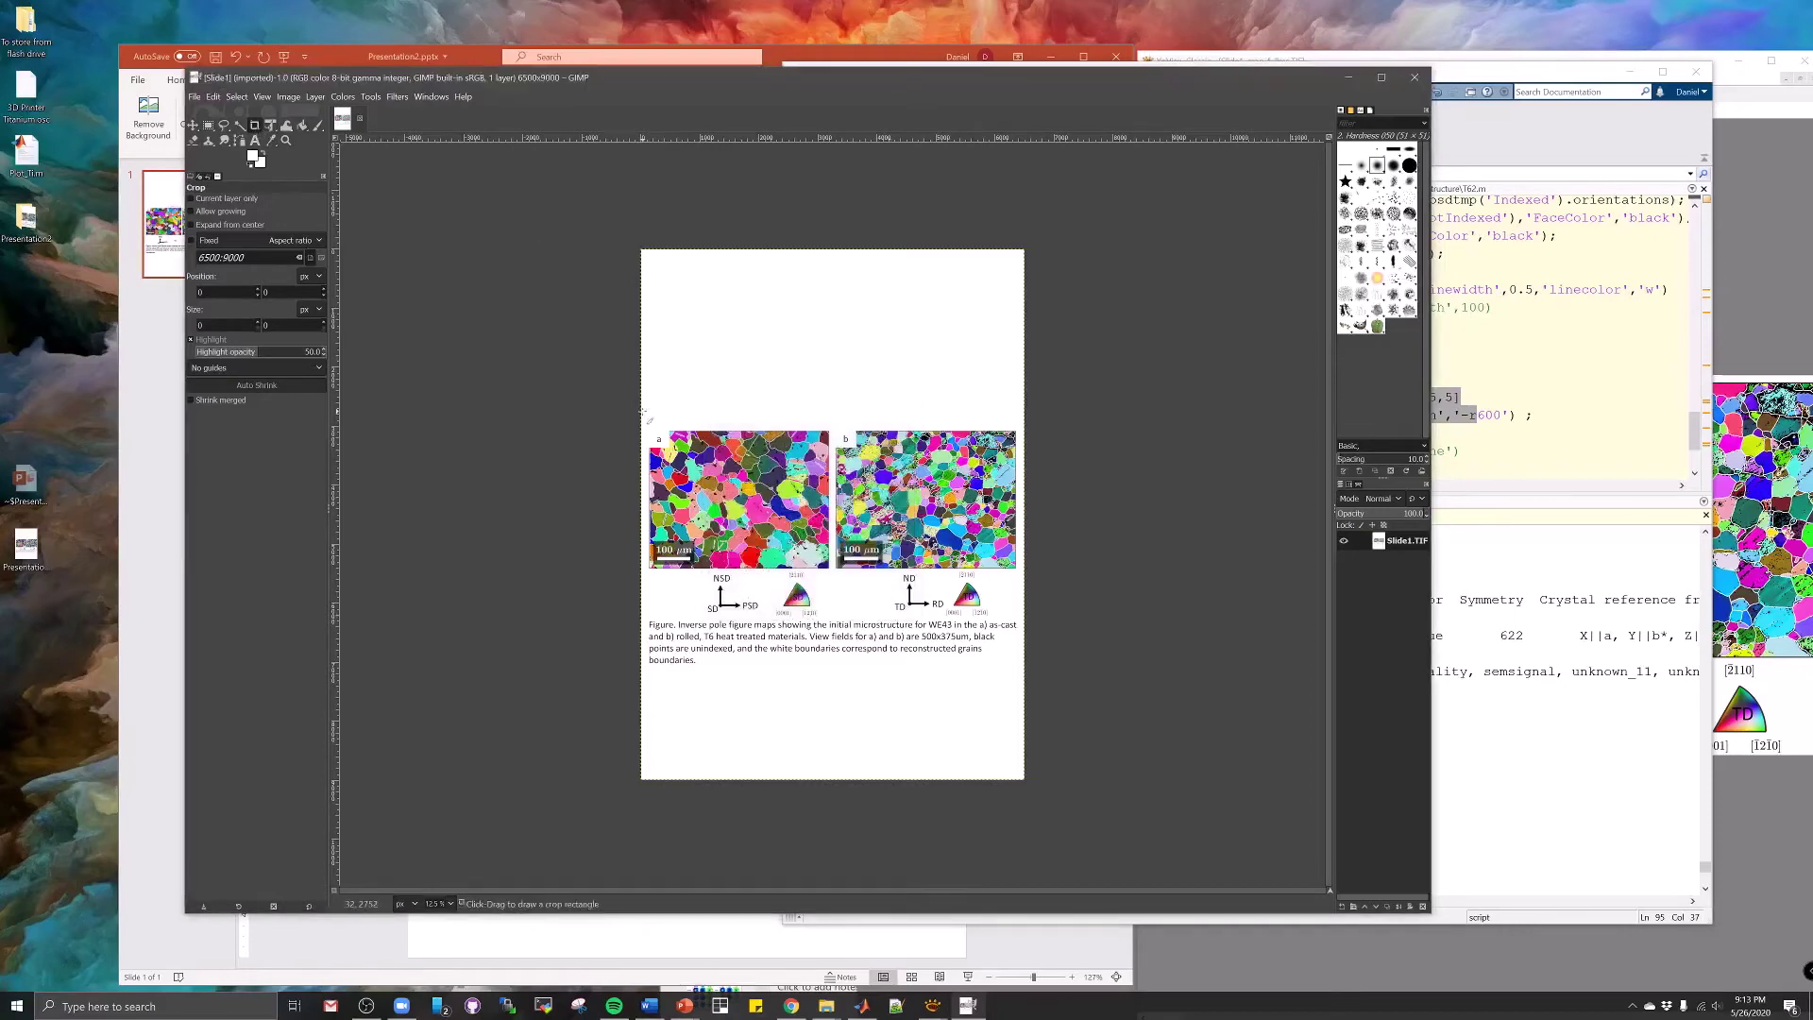
Crop the slide to panels a and b without the caption, about 6308 × 3244 pixels
{"action": "left_click_drag", "start_coordinate": [647, 427], "coordinate": [1011, 636]}
{"action": "scroll", "coordinate": [1020, 614], "scroll_direction": "up", "scroll_amount": 4}
{"action": "scroll", "coordinate": [430, 634], "scroll_direction": "down", "scroll_amount": 2}
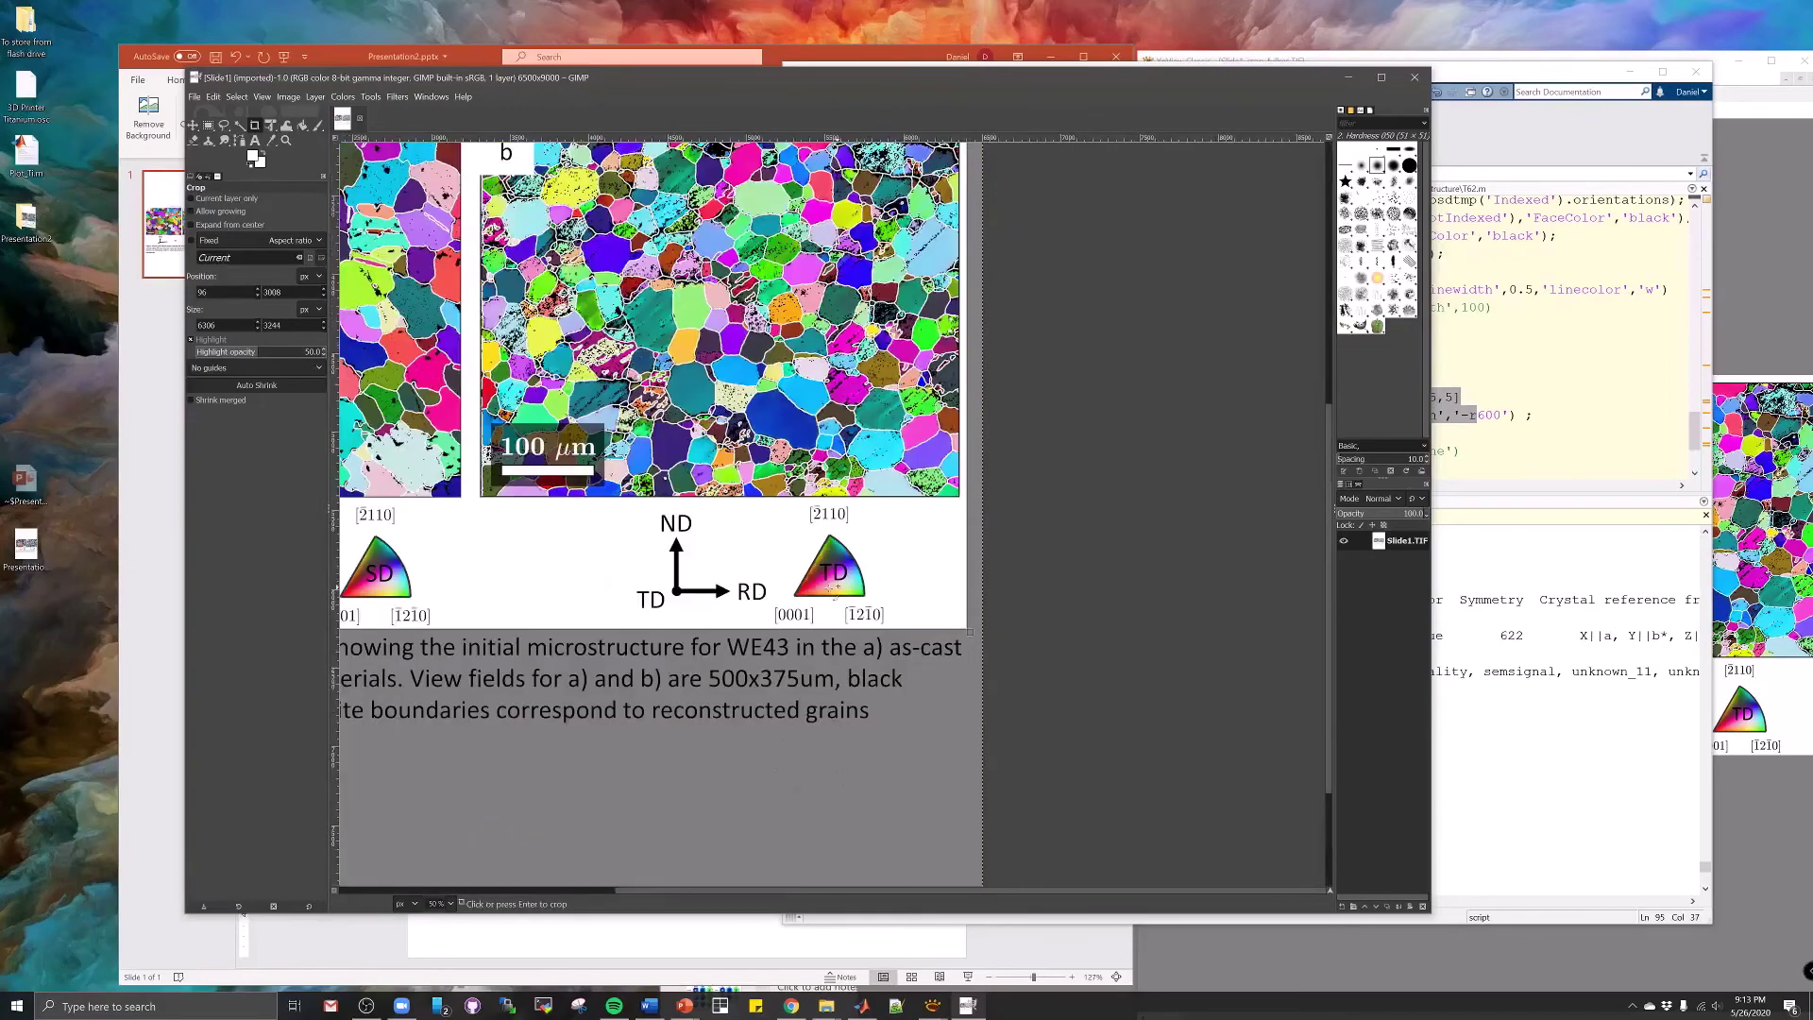
{"action": "scroll", "coordinate": [429, 634], "scroll_direction": "up", "scroll_amount": 1}
{"action": "scroll", "coordinate": [430, 635], "scroll_direction": "down", "scroll_amount": 1}
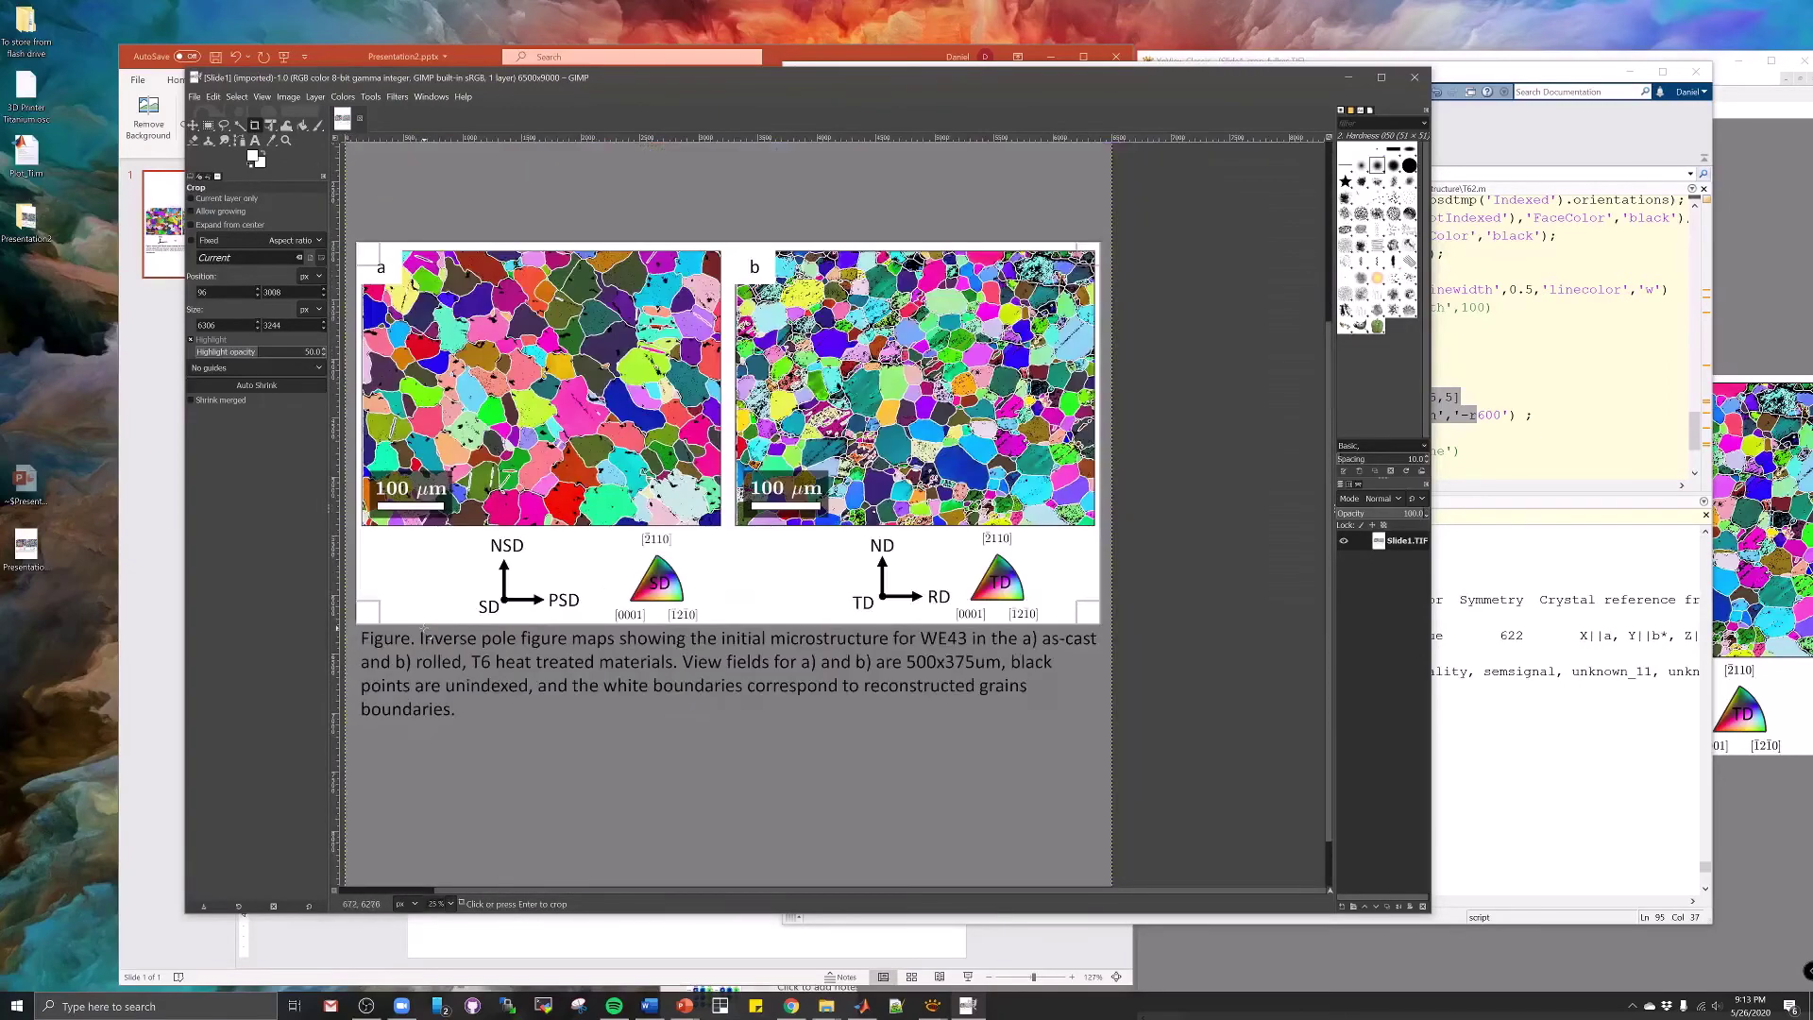
{"action": "key", "text": "Return"}
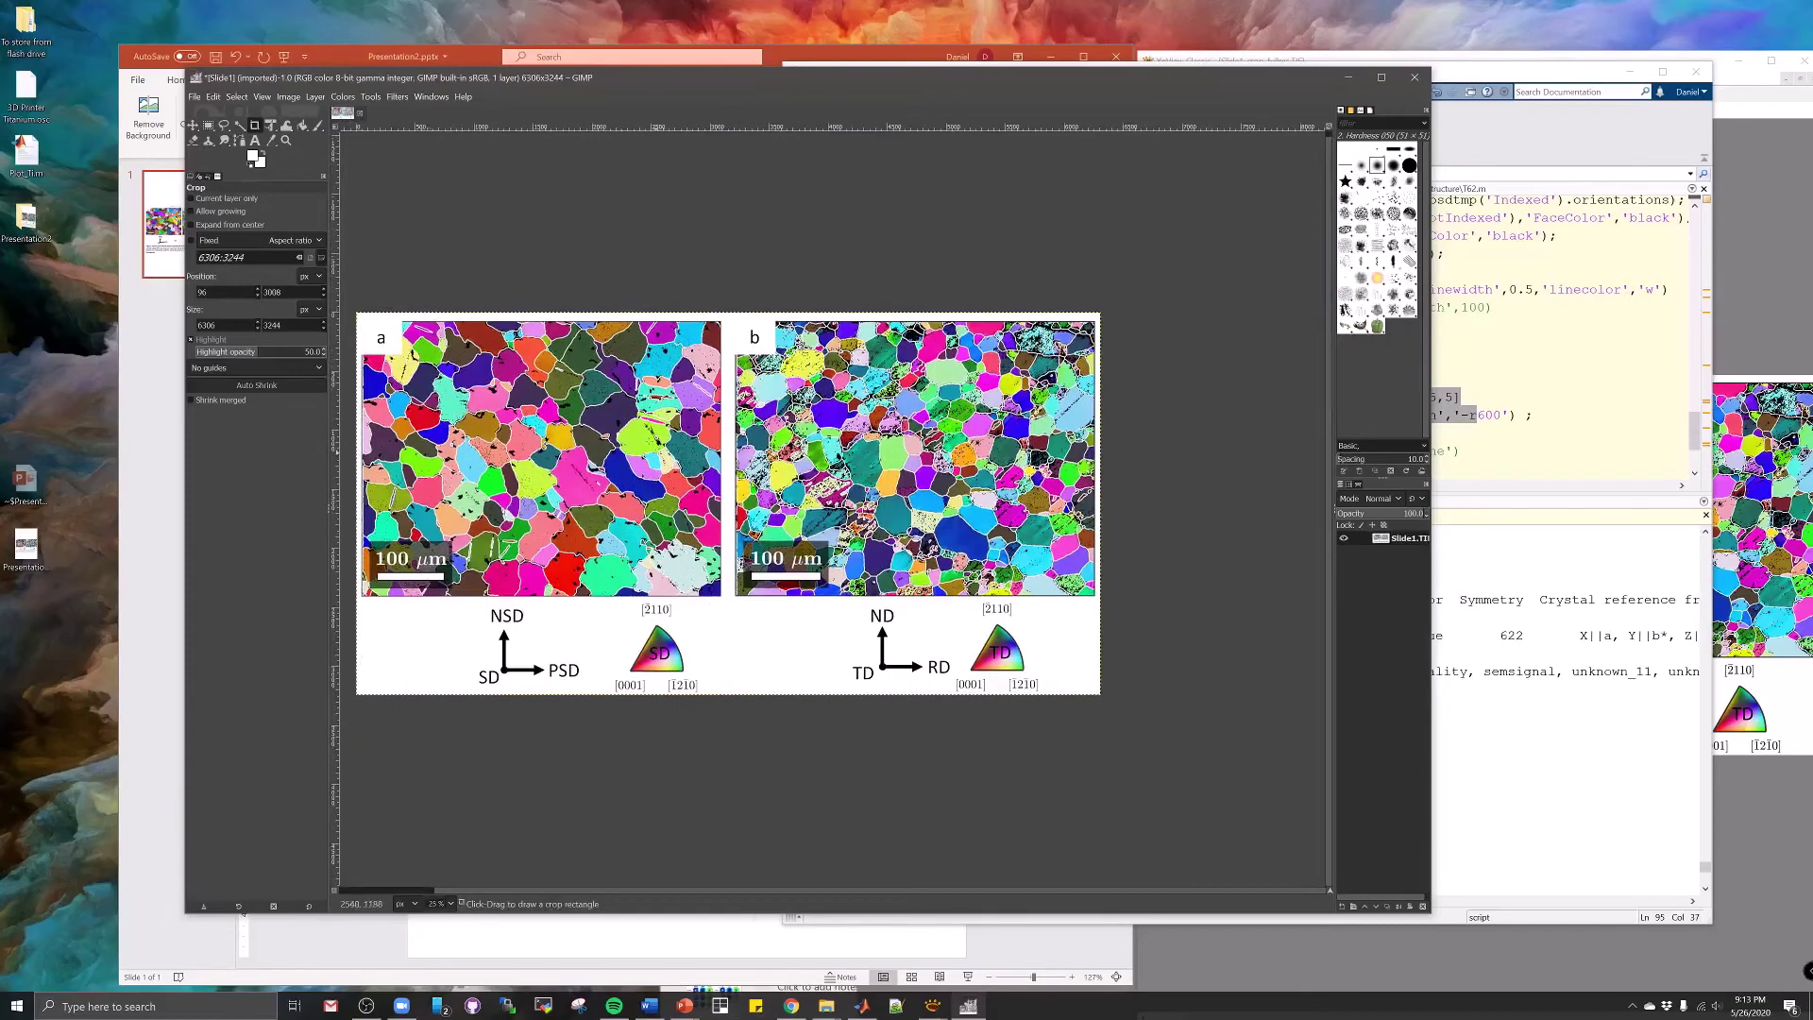
Export the cropped figure as Slide1_cropped.TIF with default TIFF options
{"action": "left_click", "coordinate": [194, 97]}
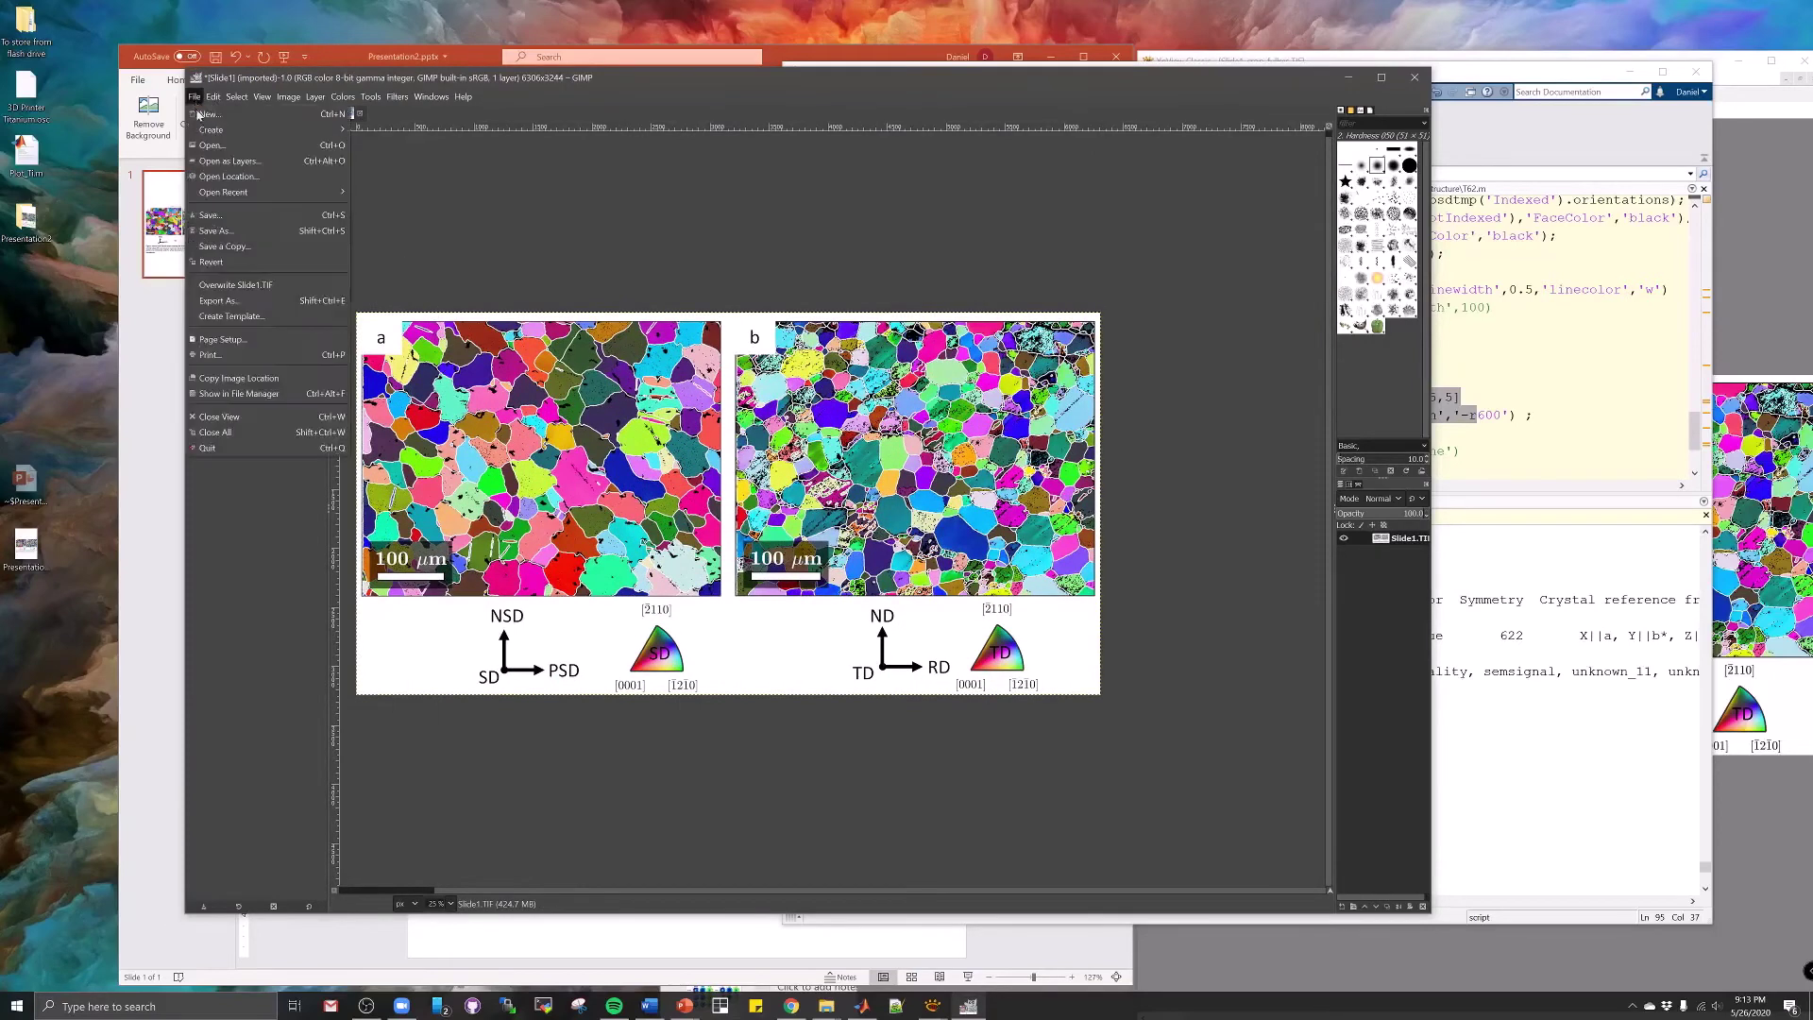
{"action": "left_click", "coordinate": [225, 301]}
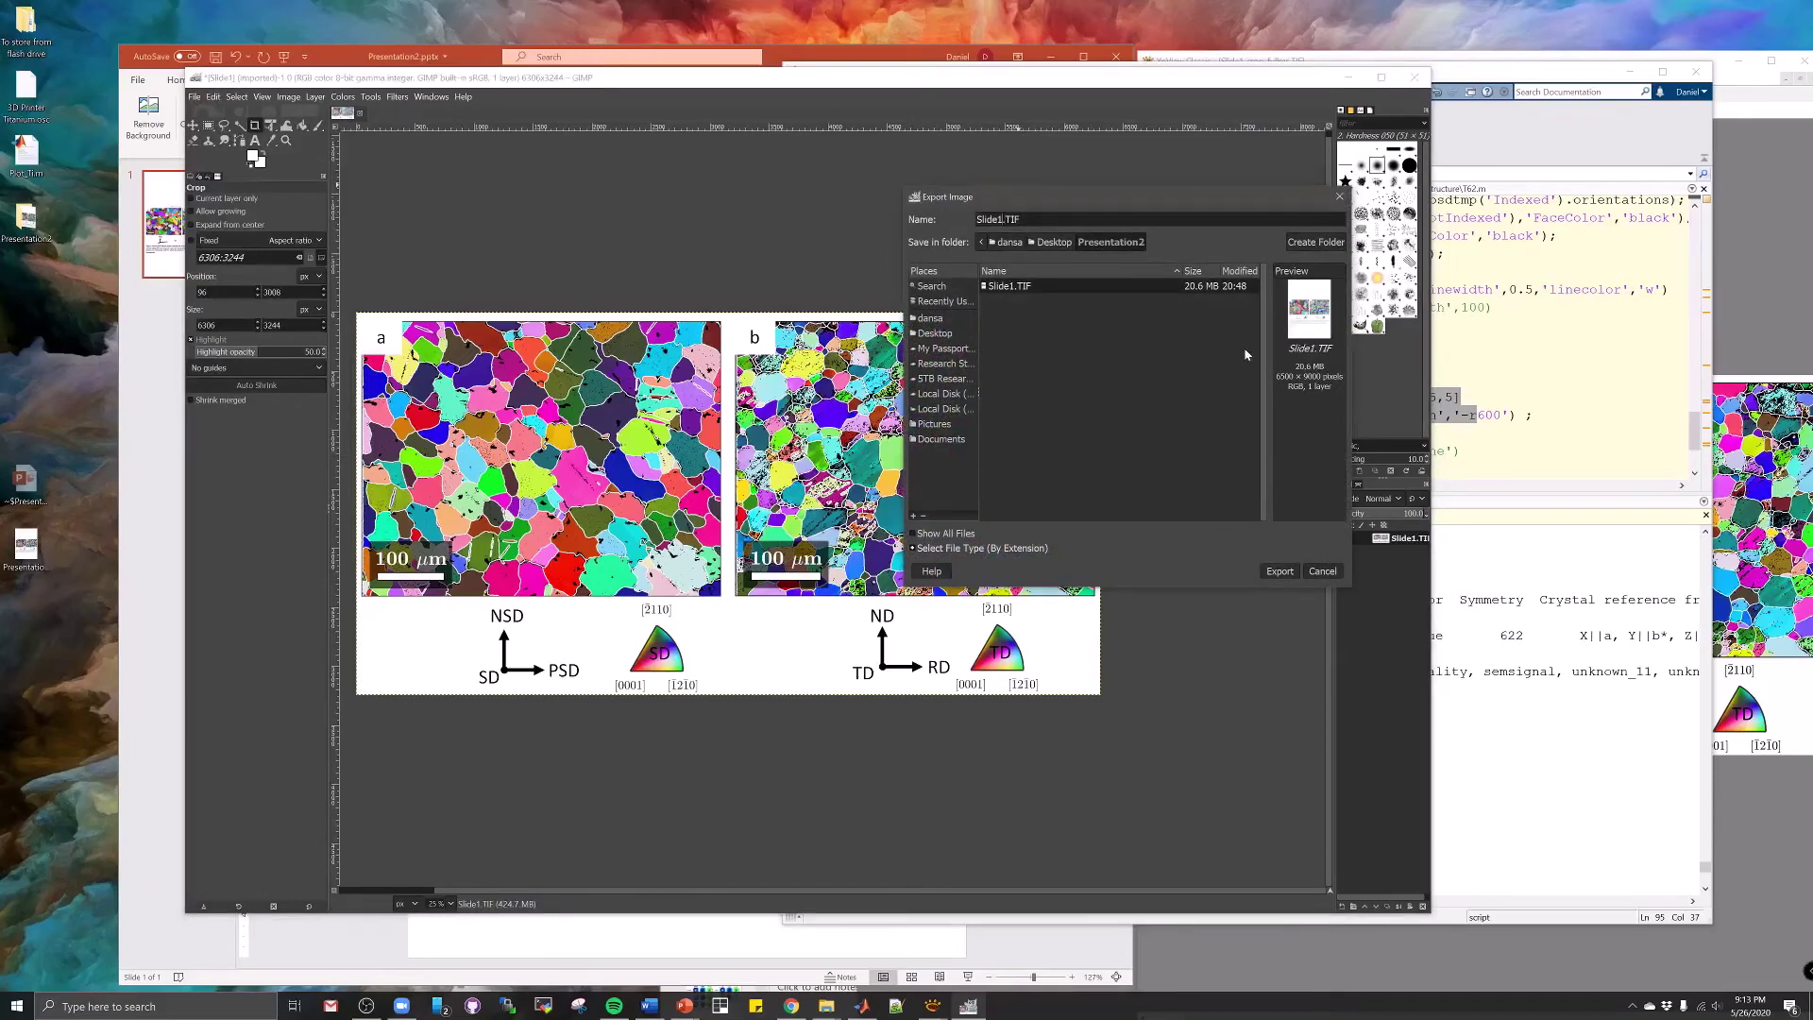
{"action": "type", "text": "_cro"}
{"action": "type", "text": "pped"}
{"action": "key", "text": "Return"}
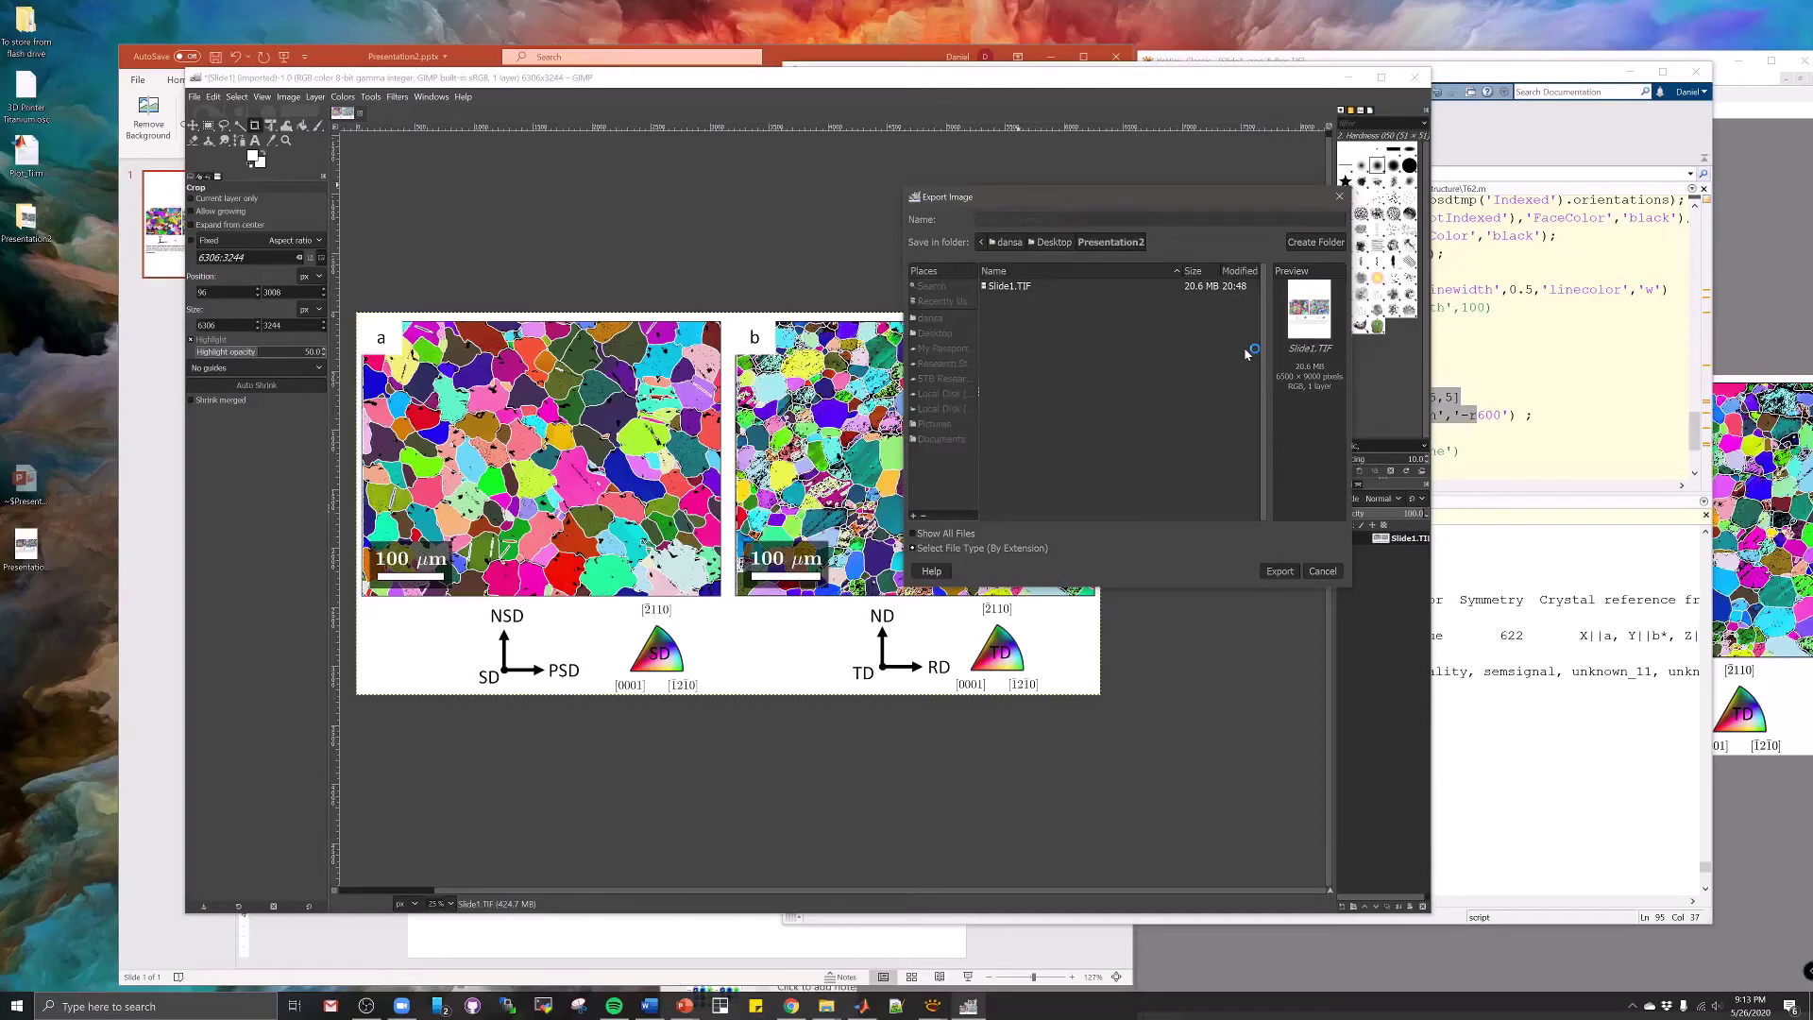
{"action": "key", "text": "Return"}
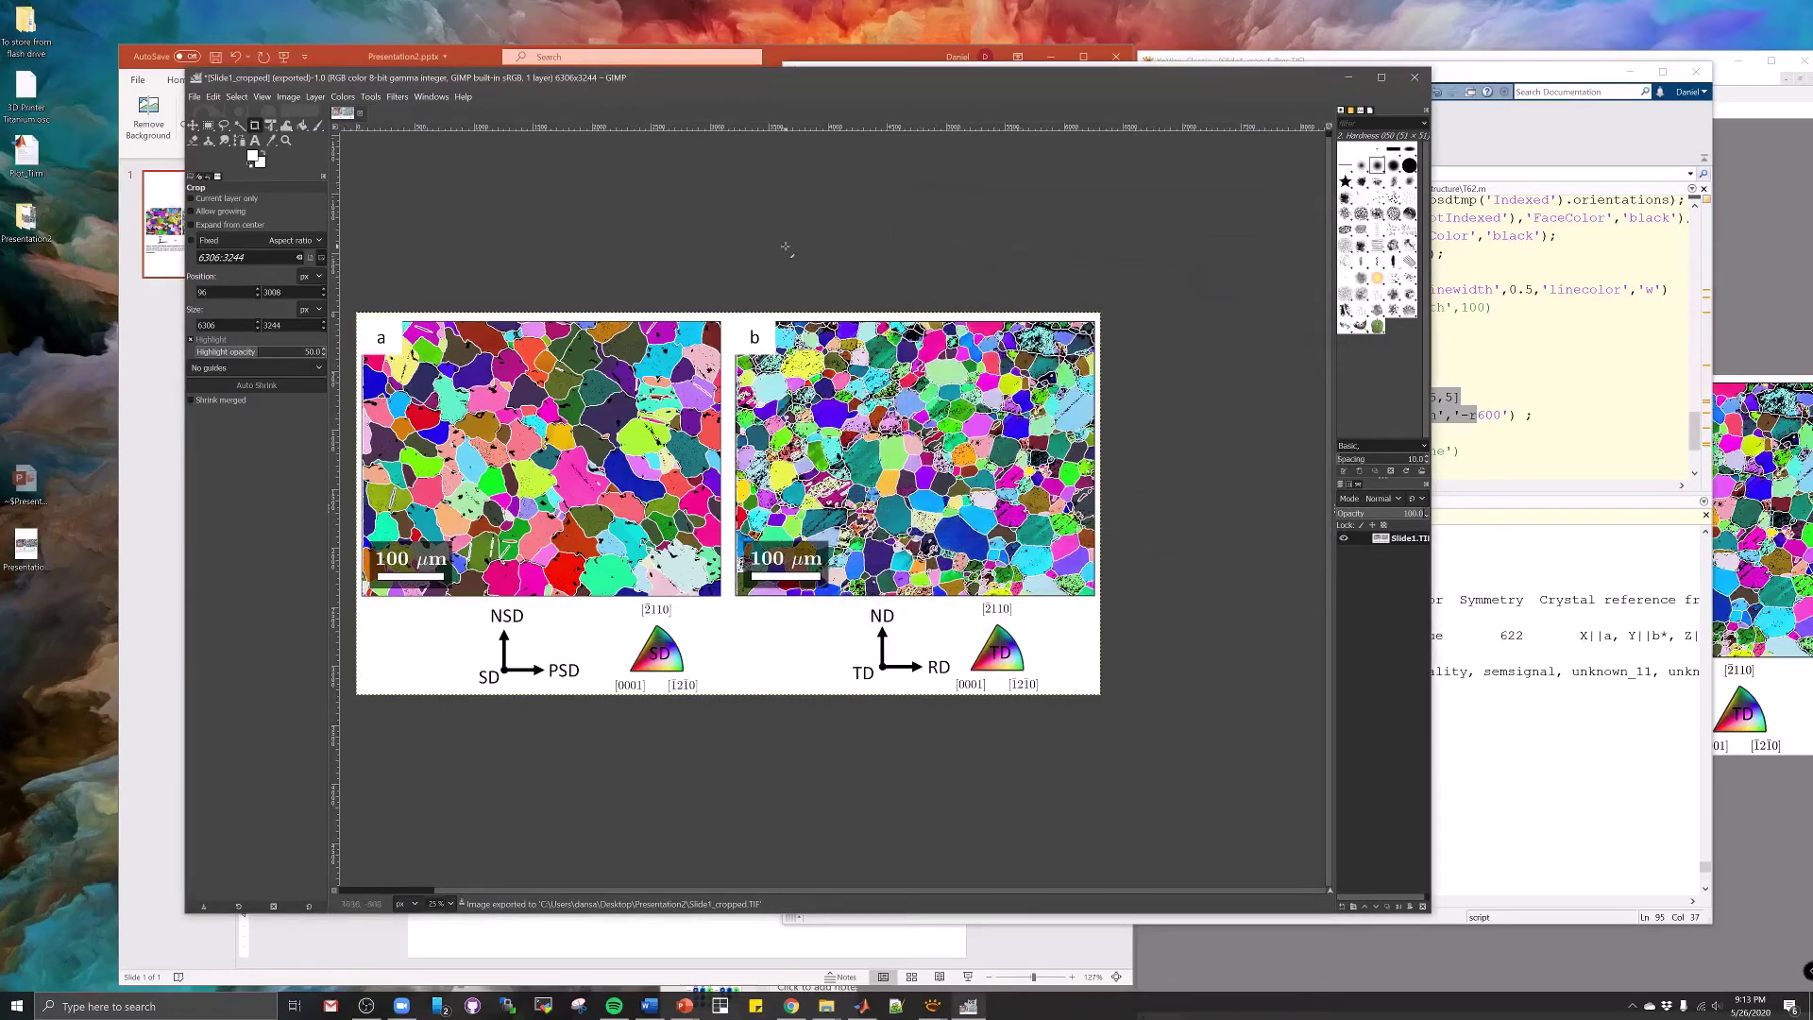
{"action": "left_click", "coordinate": [288, 96]}
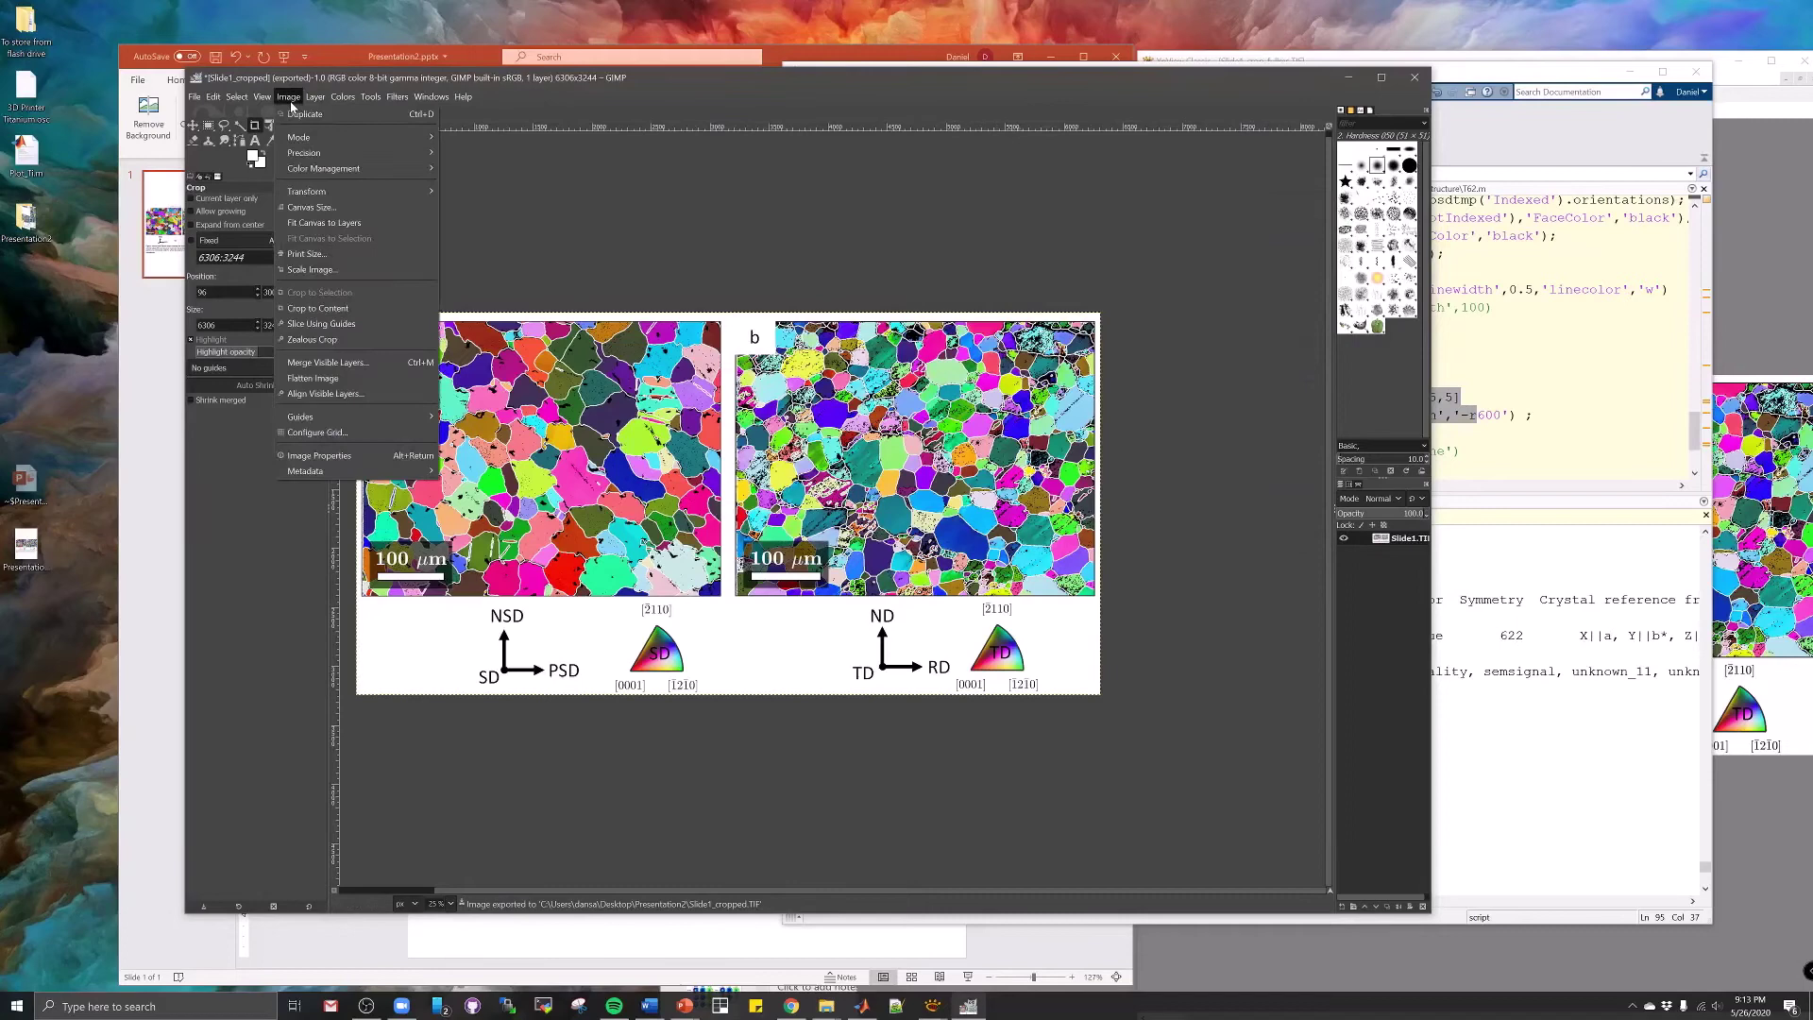
Scale the image to 600 pixels/in at 6.306 inches wide, giving 3784 × 1946 pixels
{"action": "left_click", "coordinate": [311, 269]}
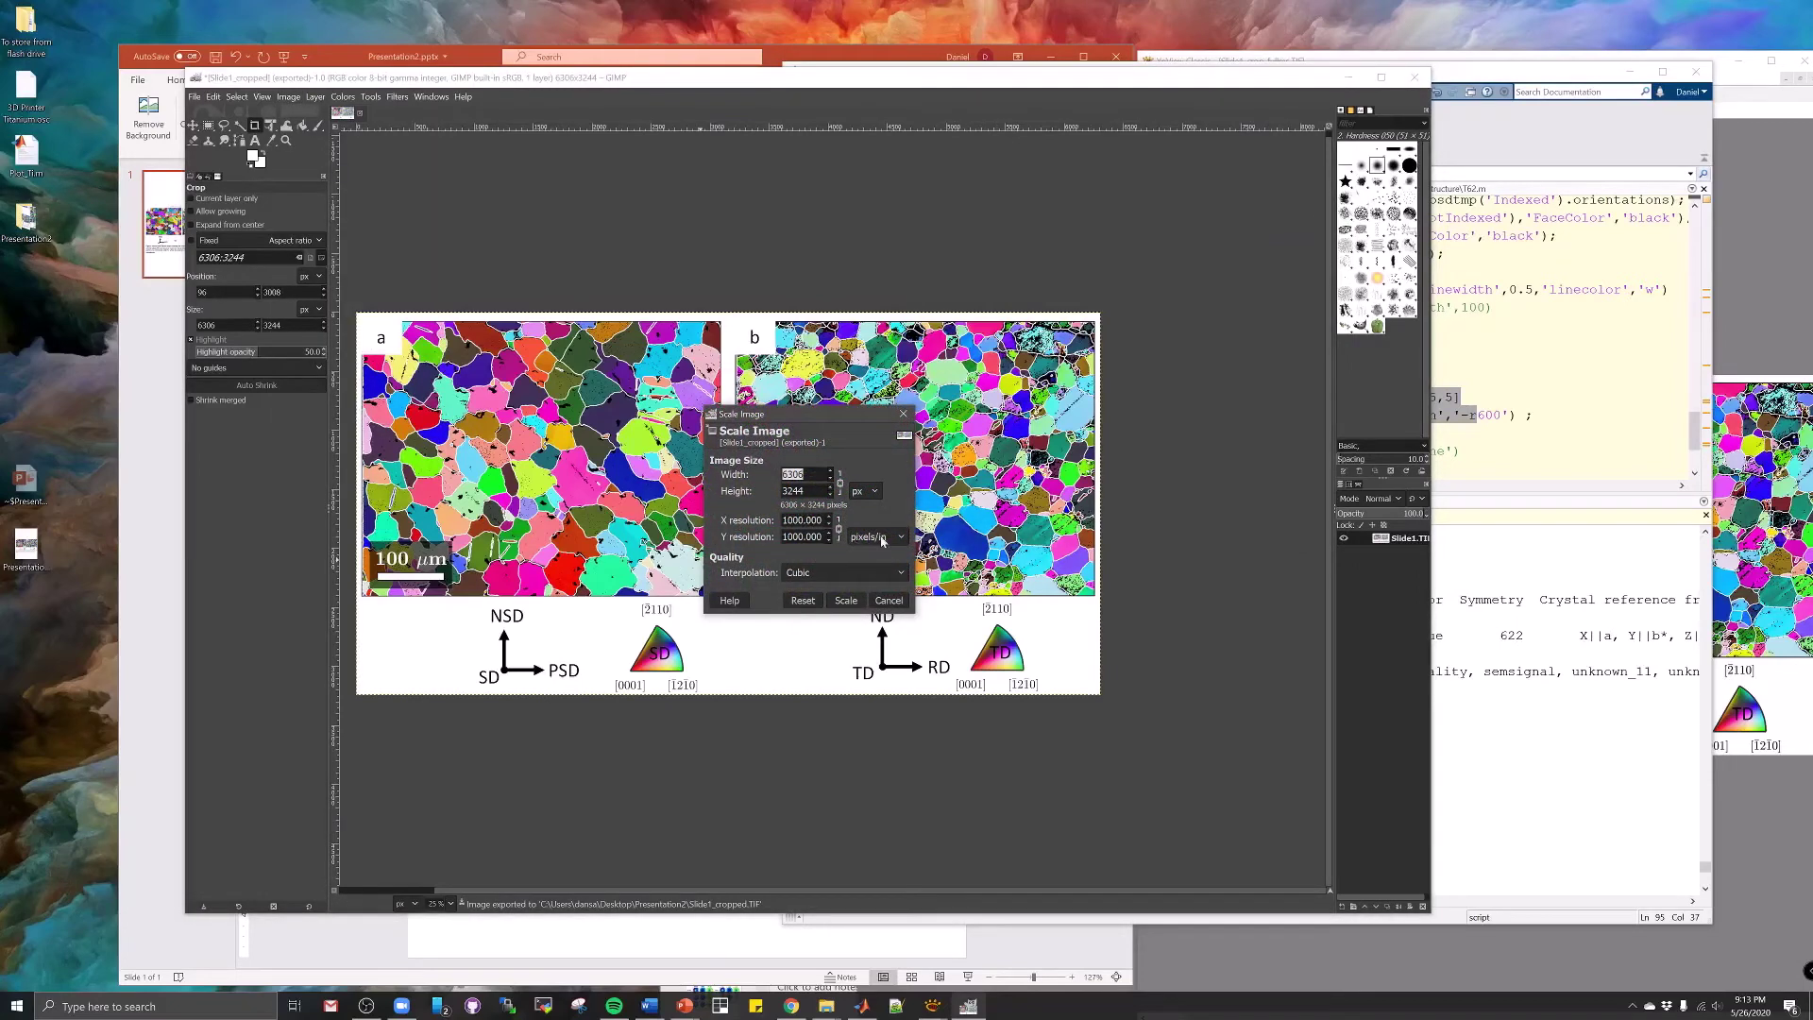
{"action": "left_click", "coordinate": [864, 491]}
{"action": "left_click", "coordinate": [864, 524]}
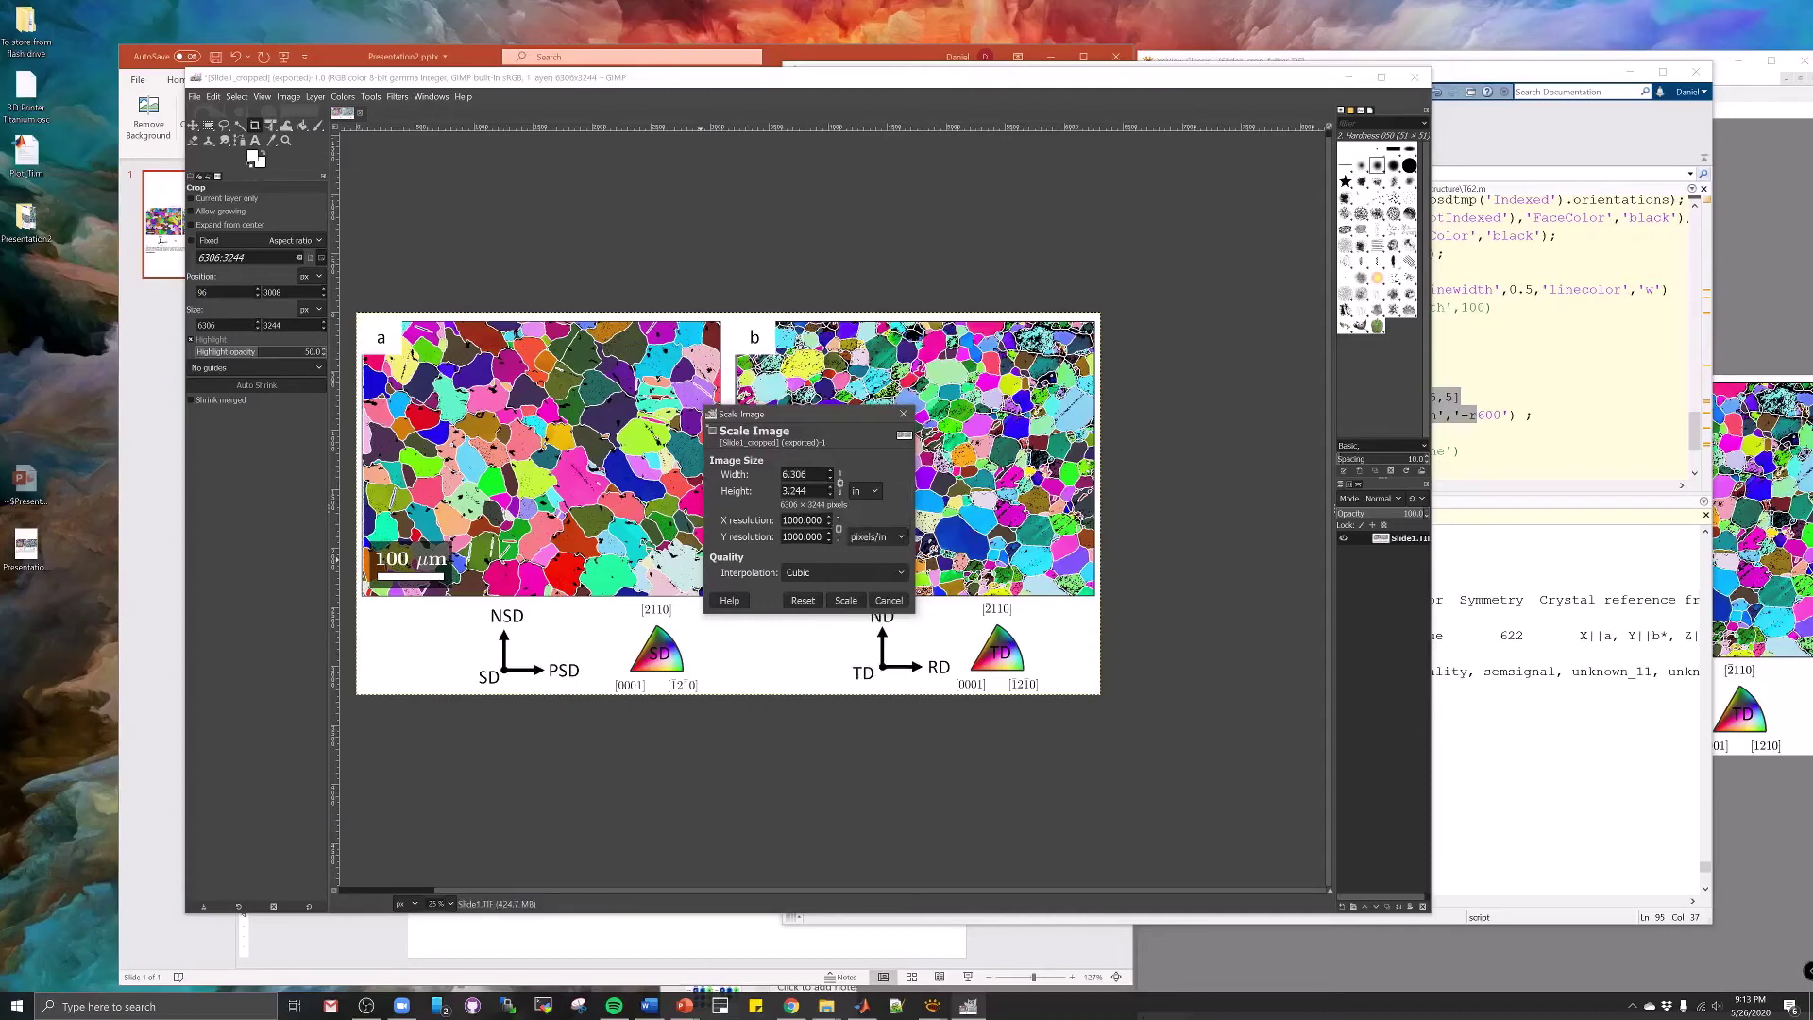
{"action": "double_click", "coordinate": [798, 521]}
{"action": "type", "text": "600"}
{"action": "key", "text": "Tab"}
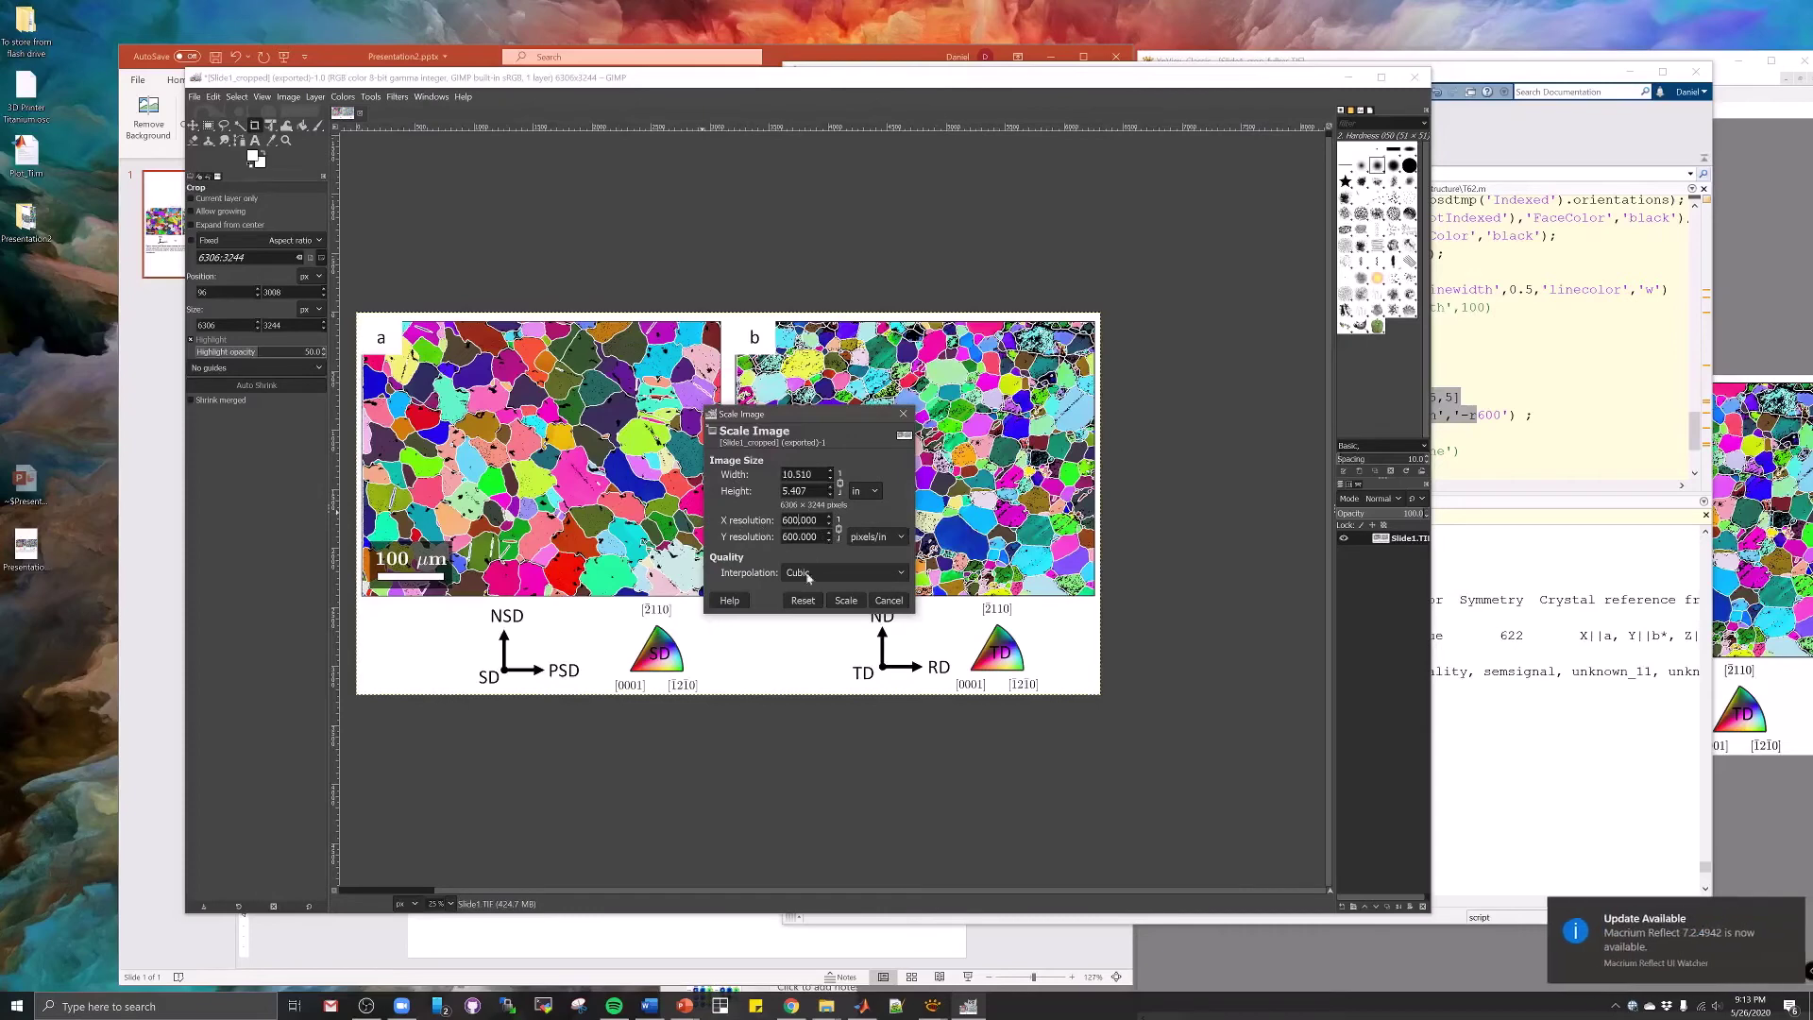
{"action": "type", "text": "6.306"}
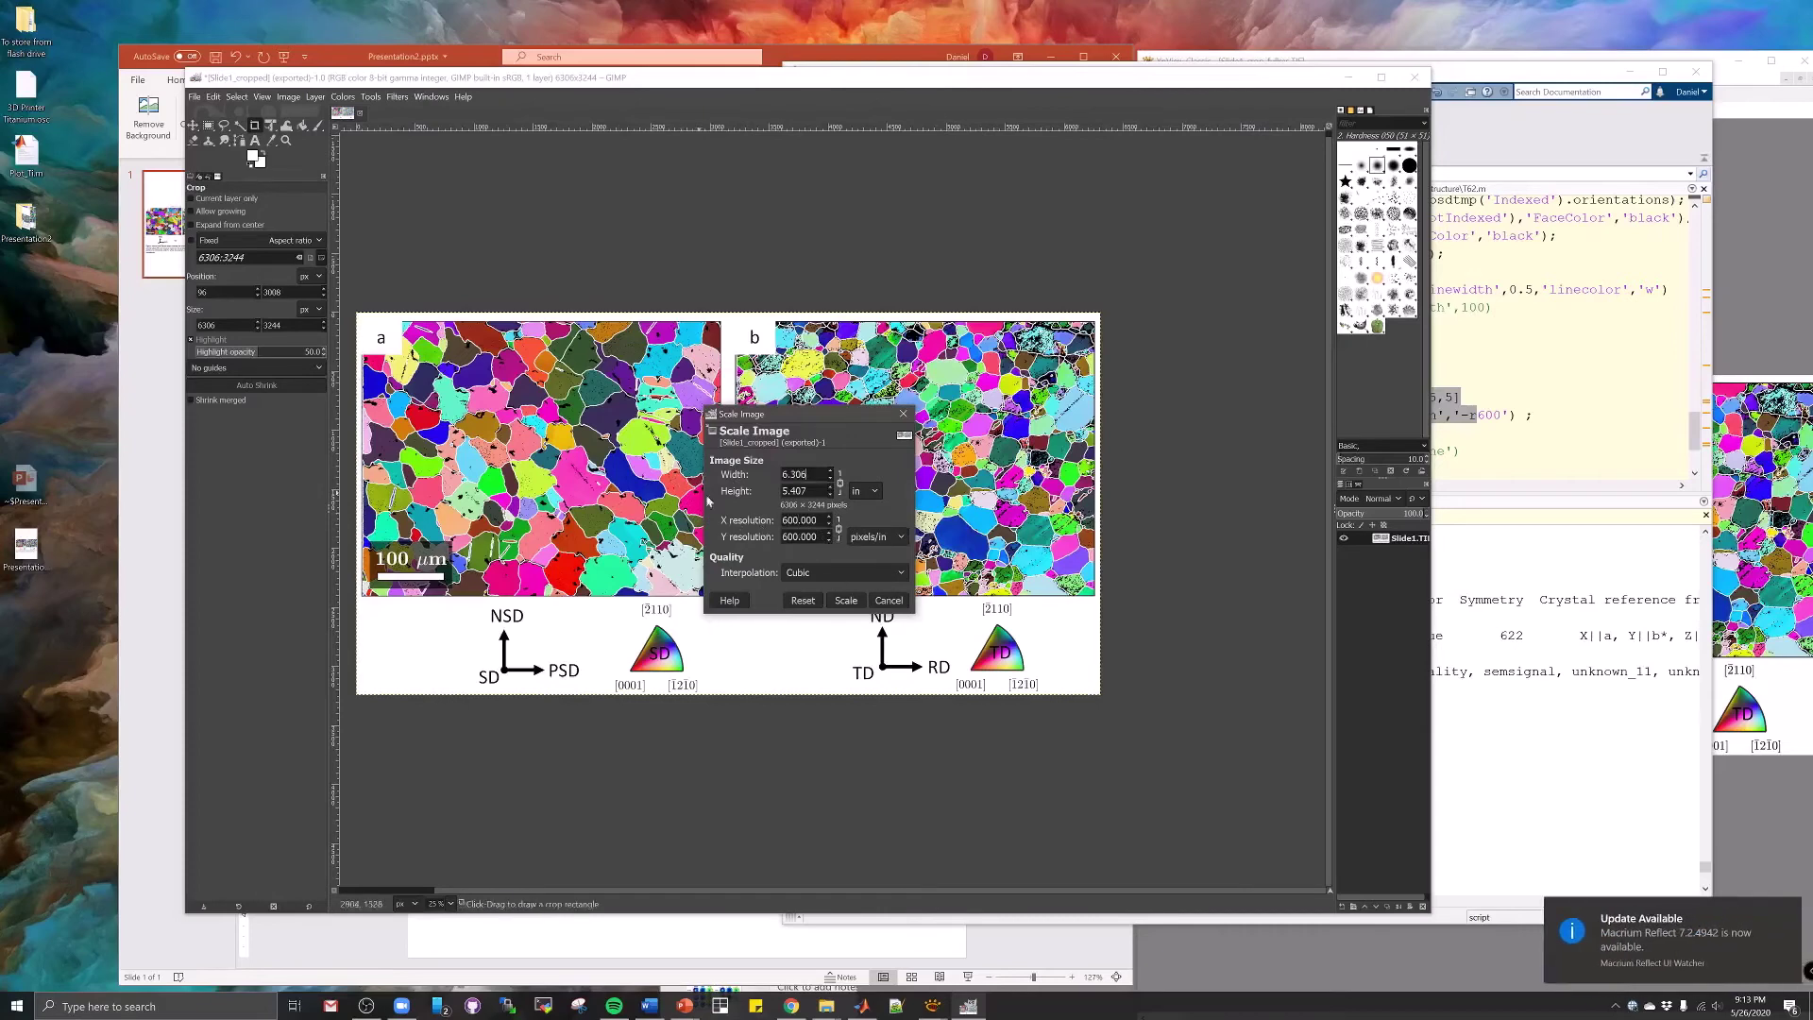
{"action": "key", "text": "Tab"}
{"action": "double_click", "coordinate": [806, 474]}
{"action": "left_click", "coordinate": [846, 600]}
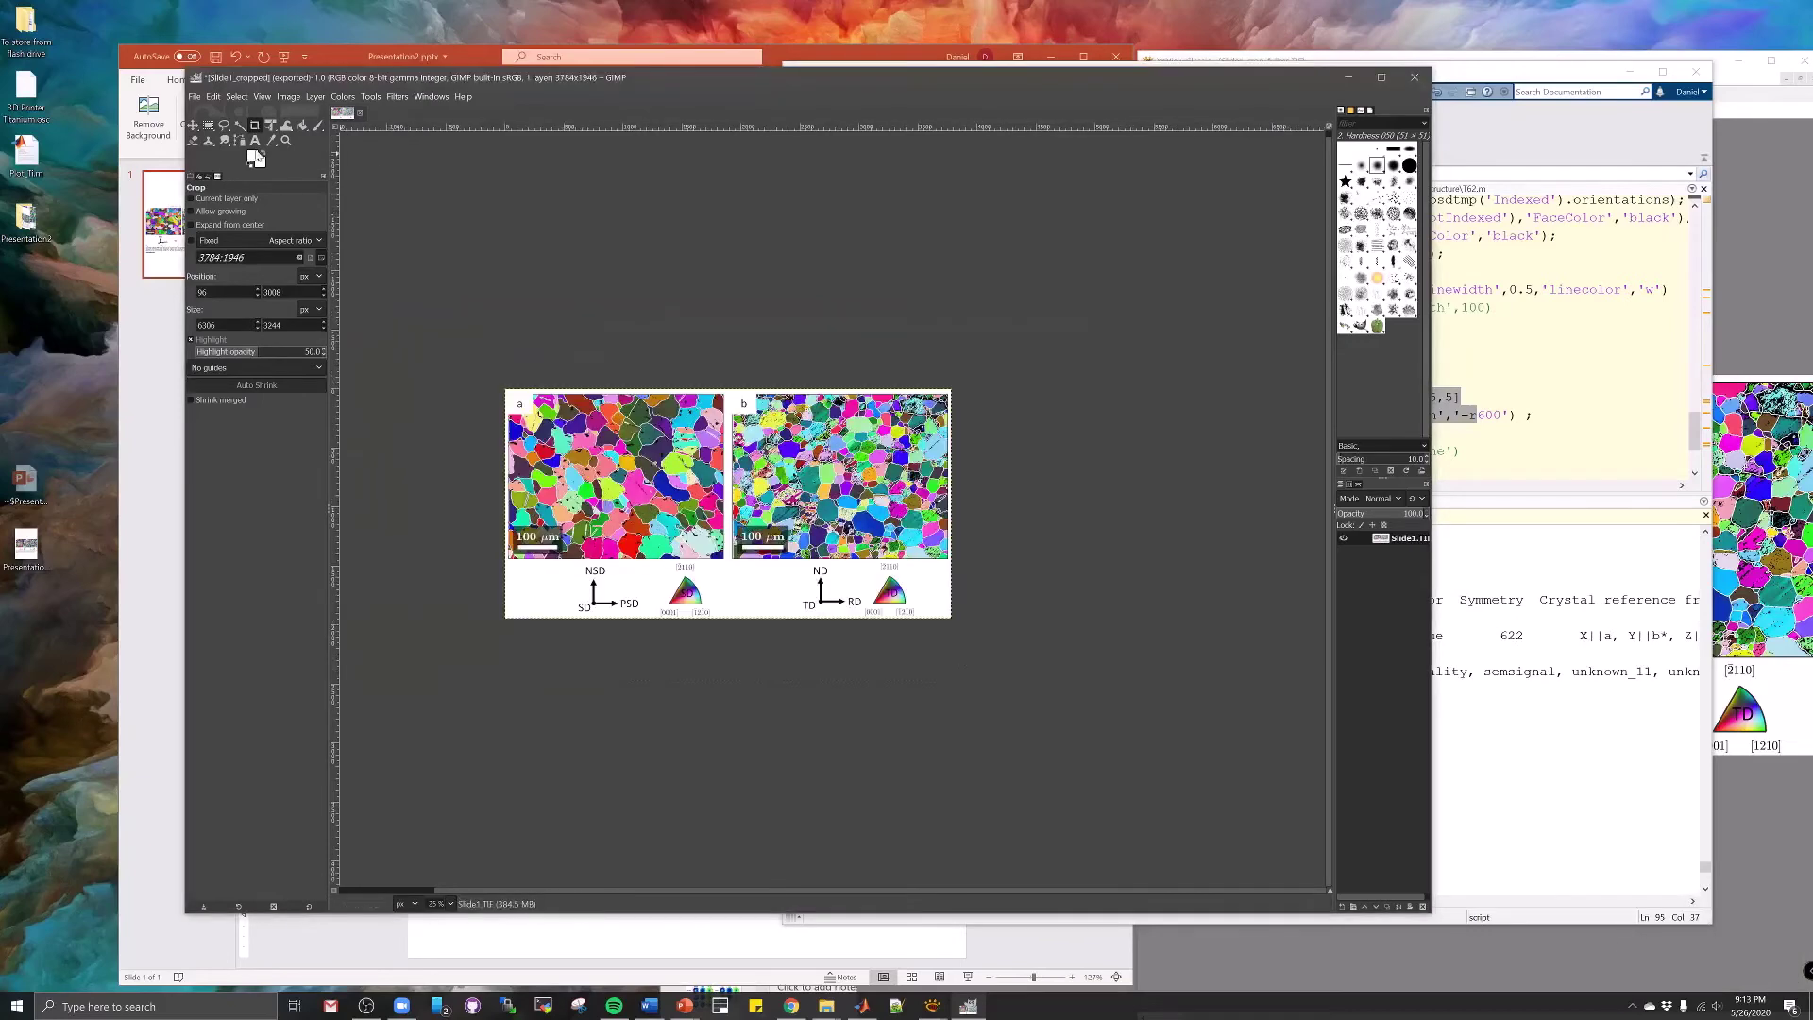
Export the rescaled figure as Slide1_cropped_600dpi.TIF in the Presentation2 folder
{"action": "left_click", "coordinate": [194, 97]}
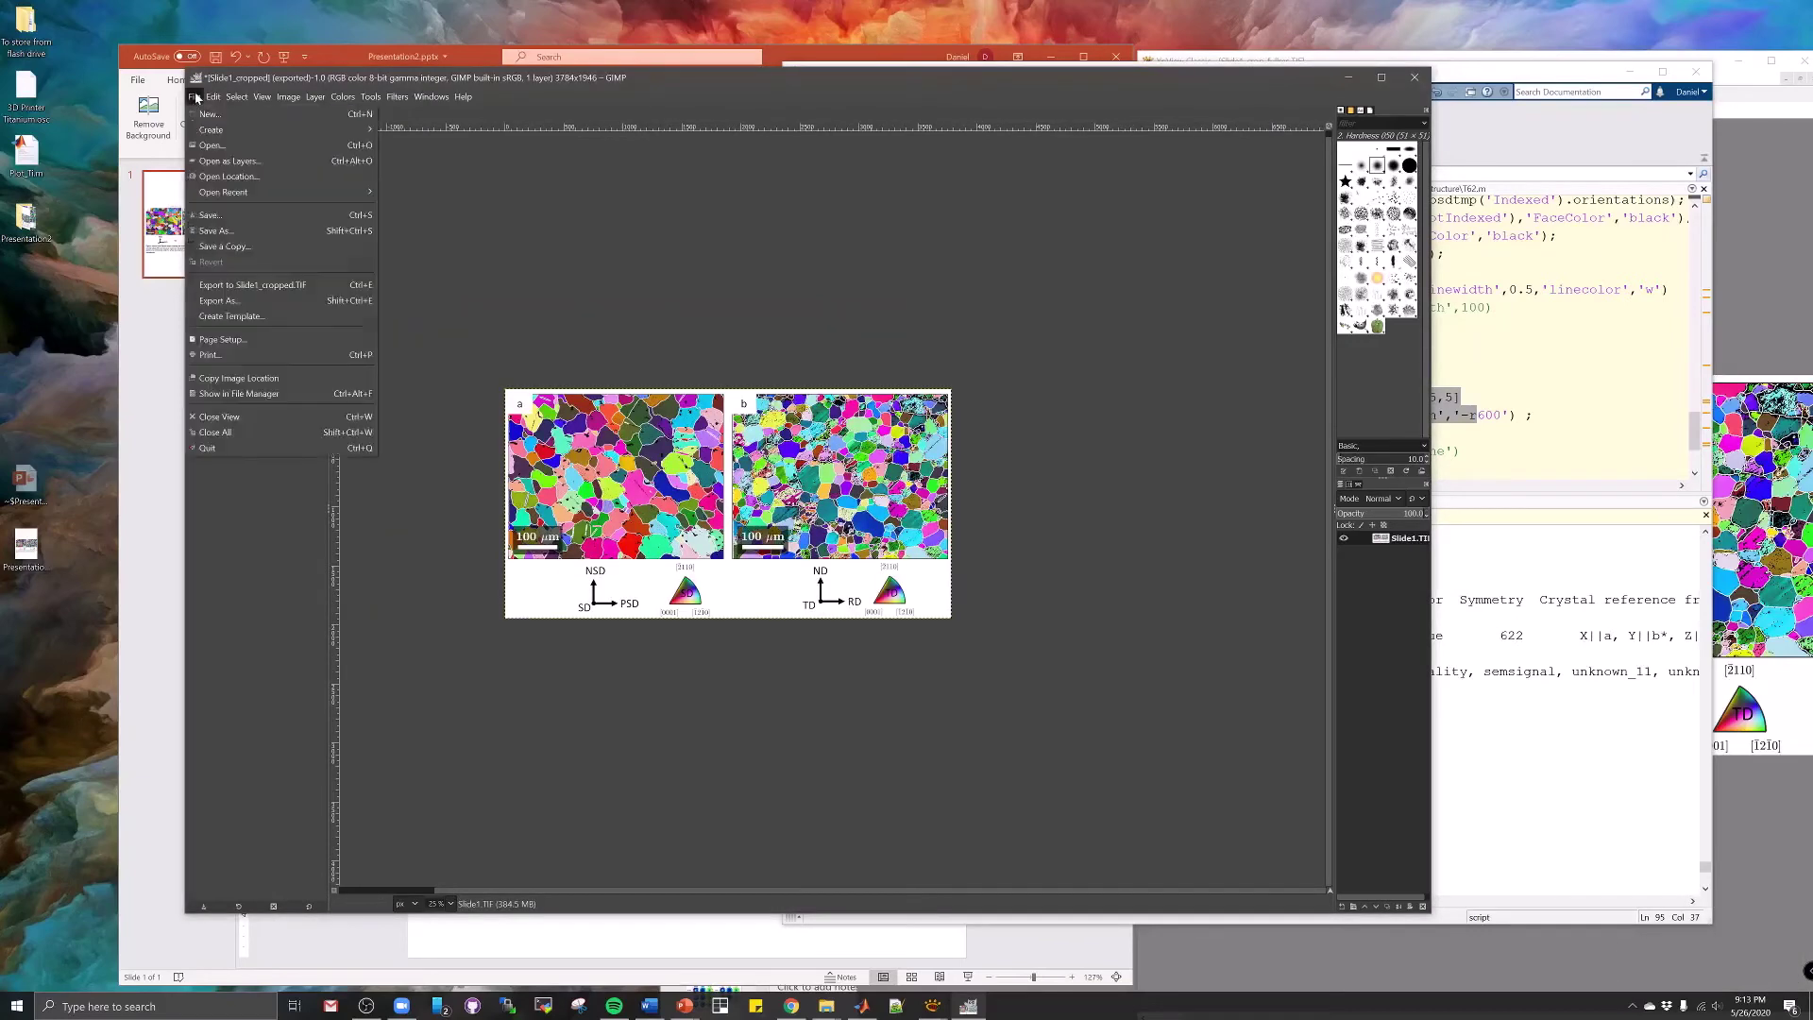
{"action": "left_click", "coordinate": [253, 300]}
{"action": "left_click", "coordinate": [1026, 303]}
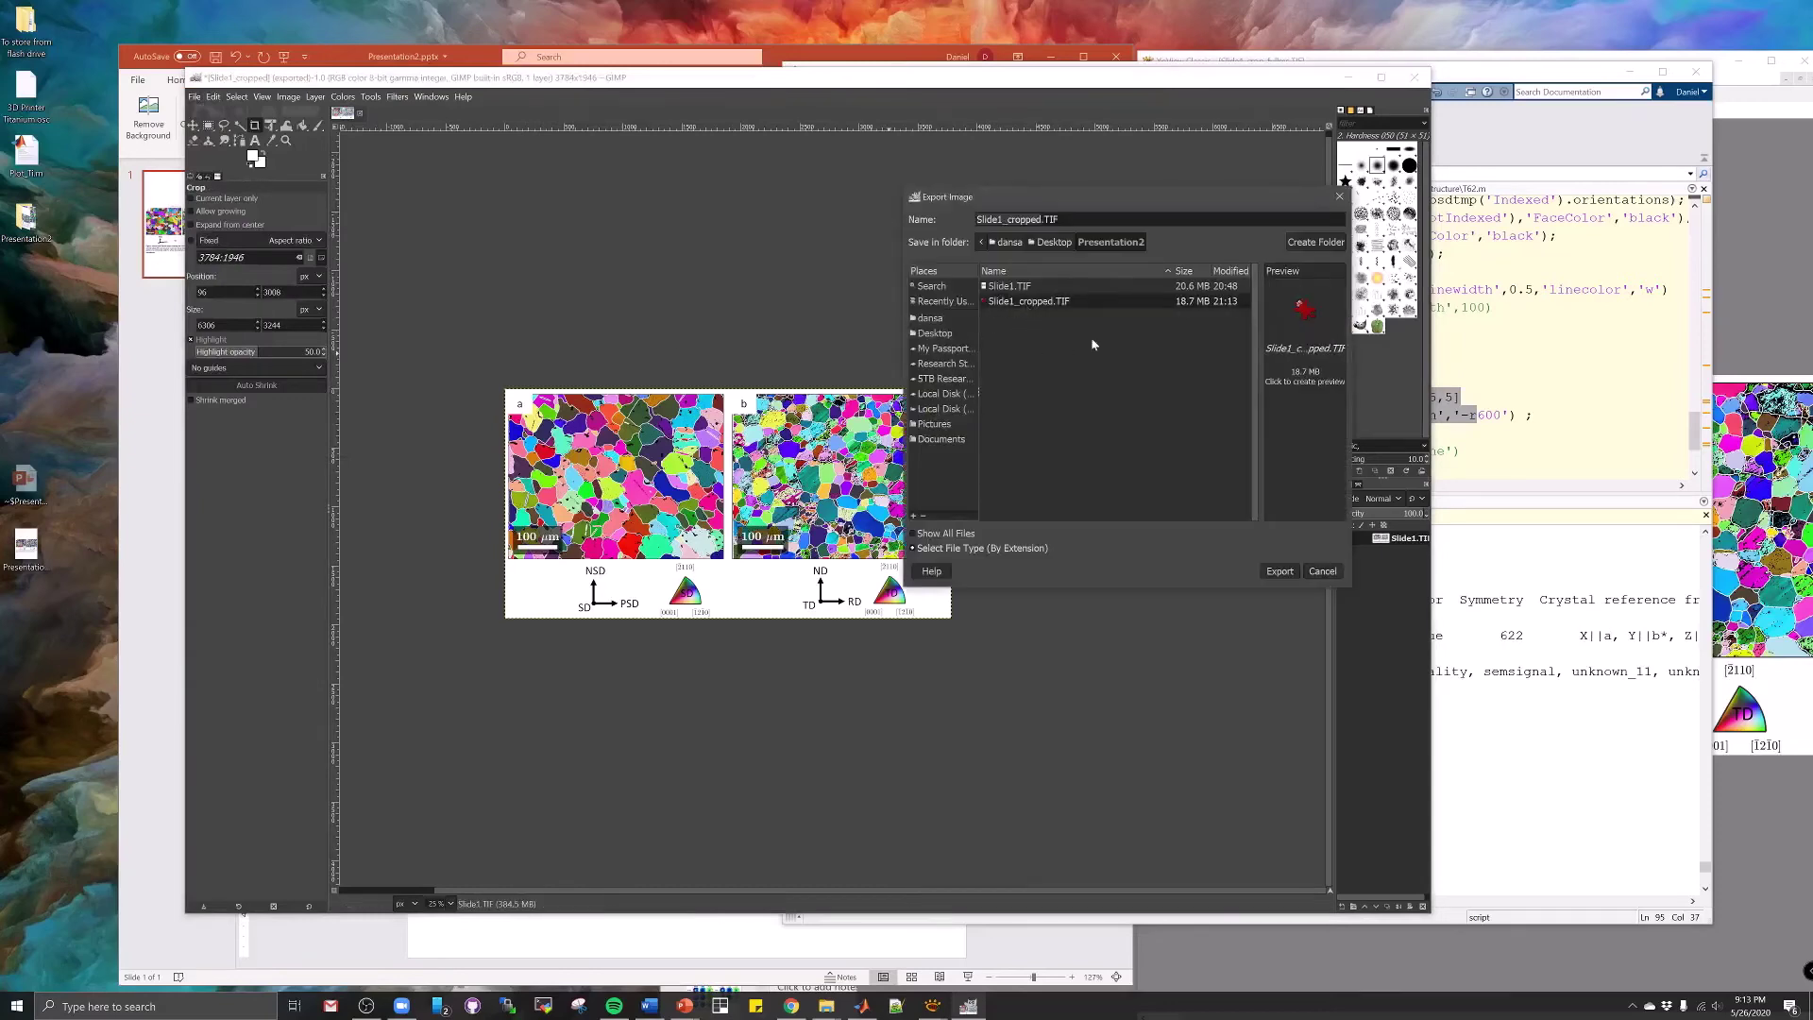
{"action": "left_click", "coordinate": [1044, 219]}
{"action": "type", "text": "_600dpi"}
{"action": "key", "text": "Return"}
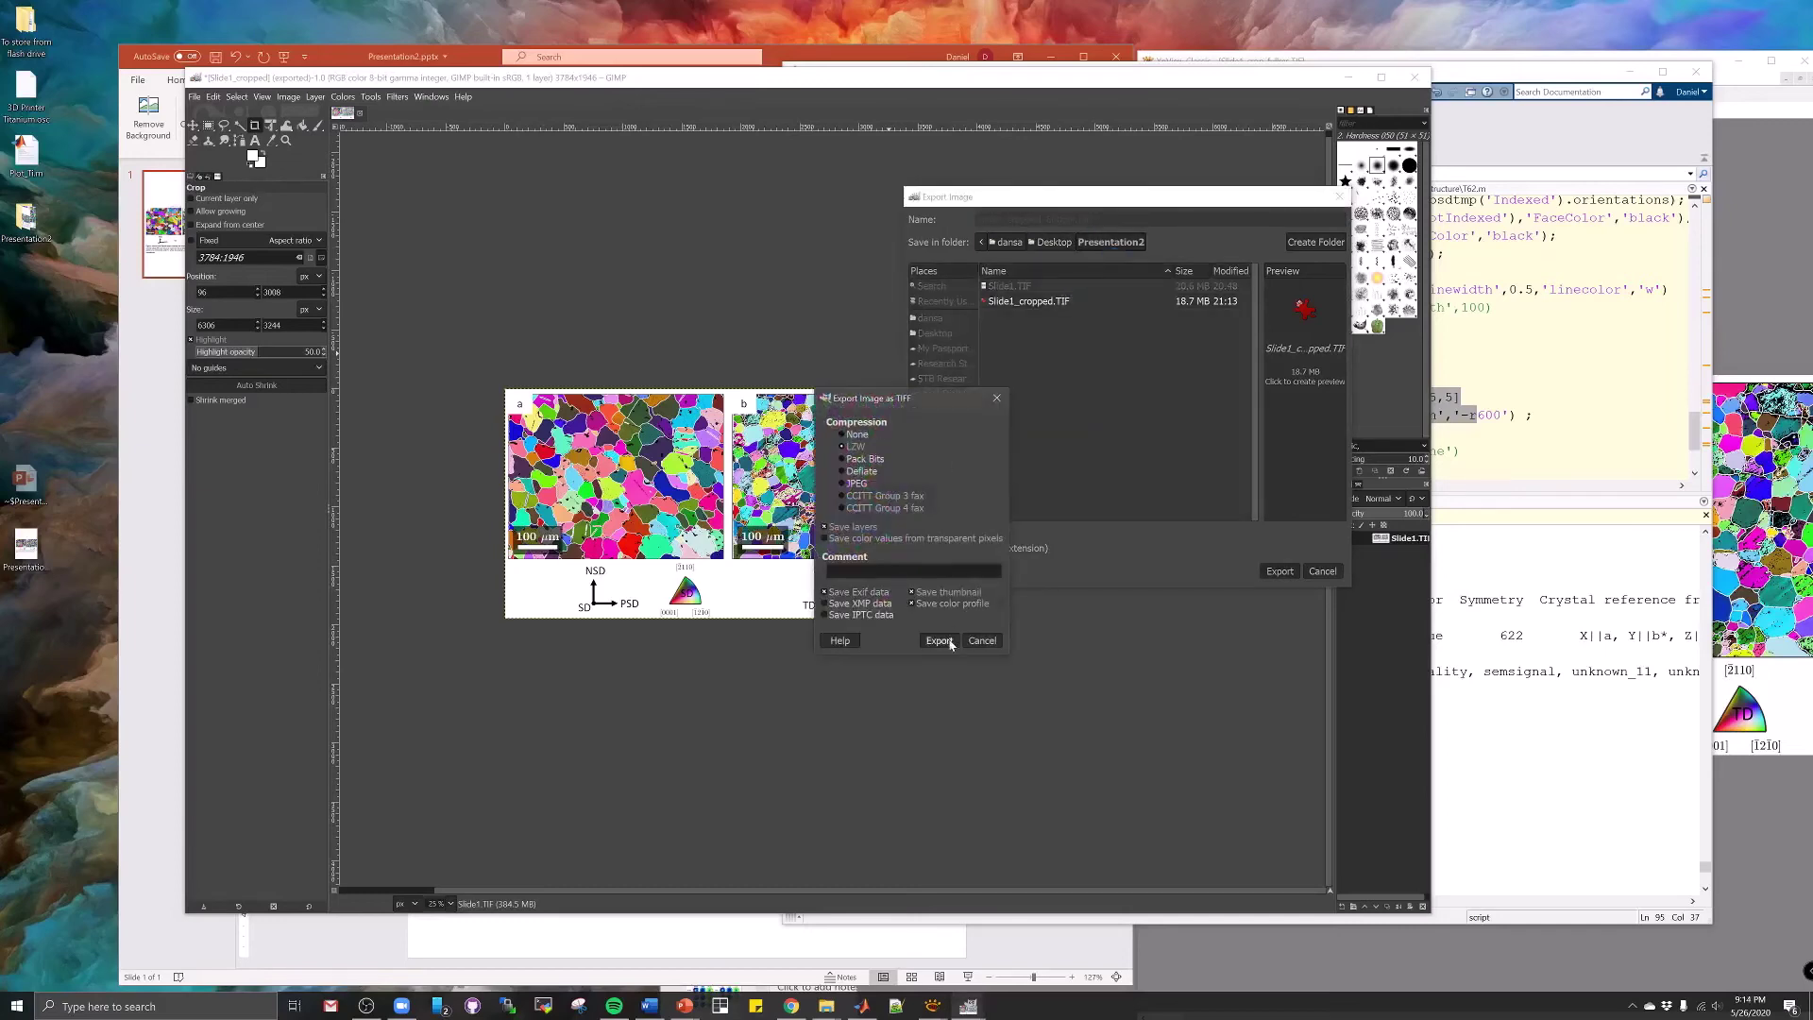
{"action": "left_click", "coordinate": [942, 643]}
Open Slide1_cropped.TIF and Slide1_cropped_600dpi.TIF together from the Presentation2 folder in XnView
{"action": "mouse_move", "coordinate": [827, 1004]}
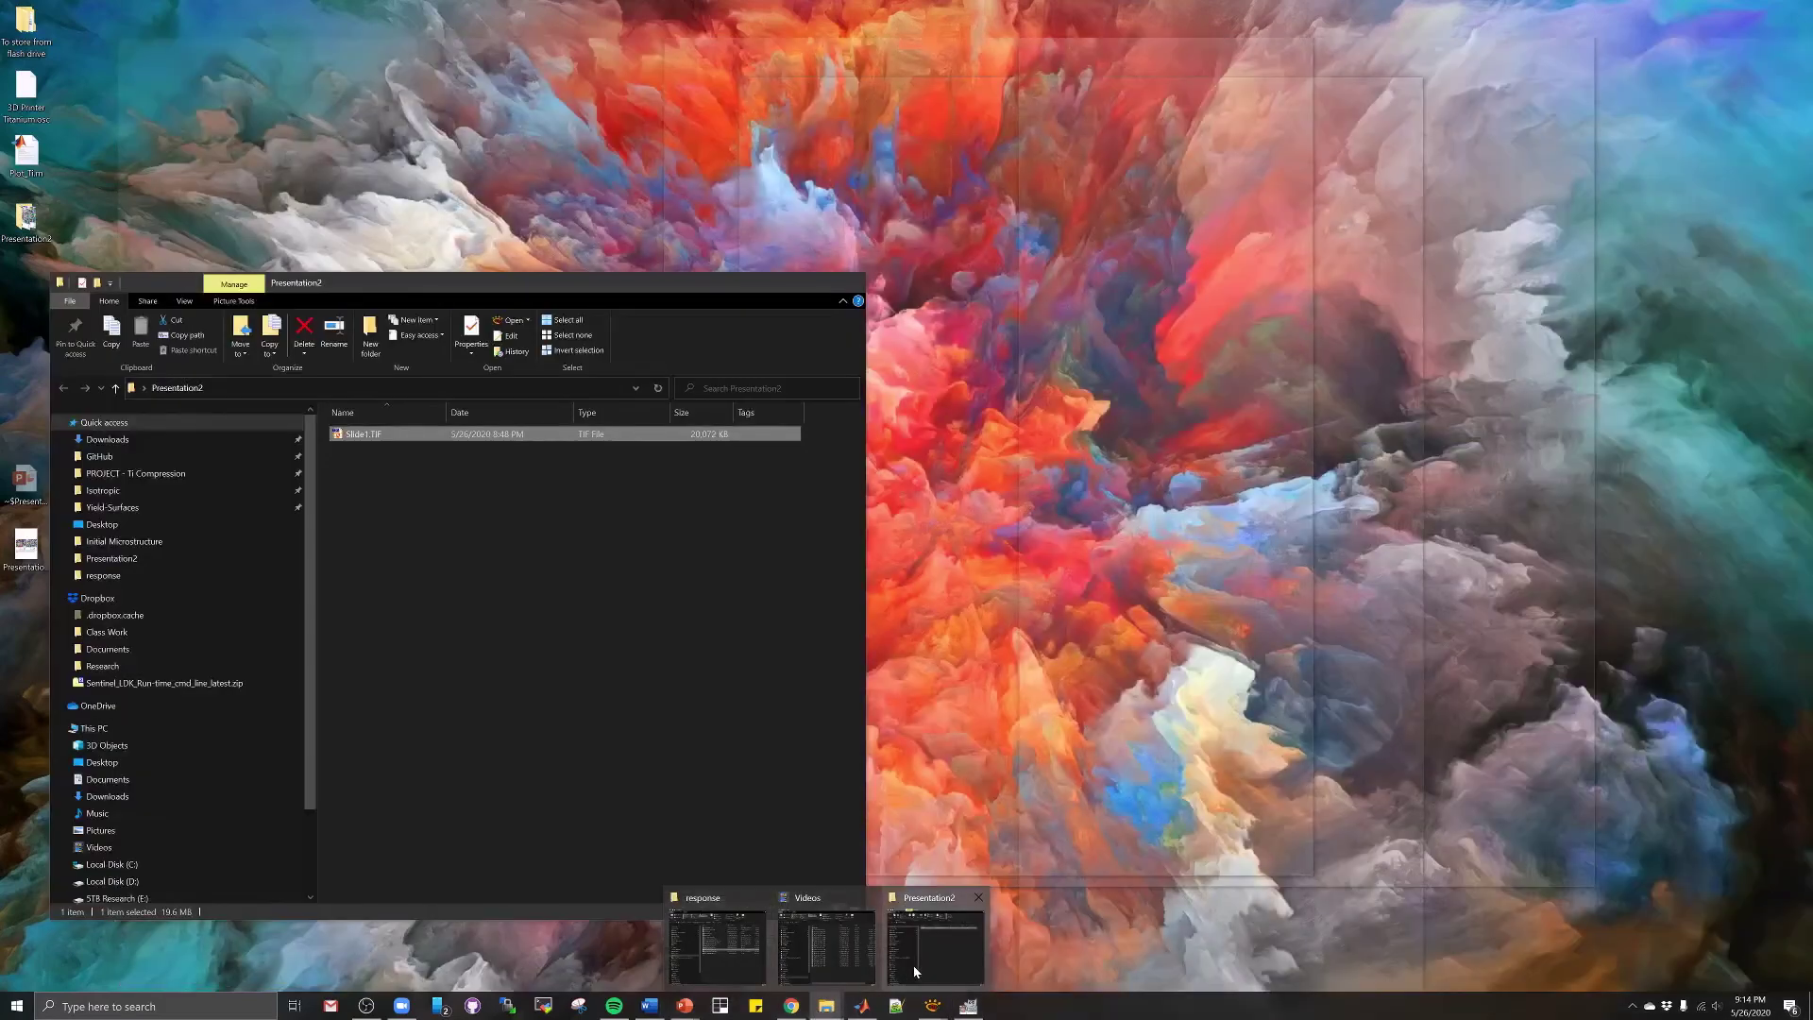
{"action": "left_click", "coordinate": [914, 965]}
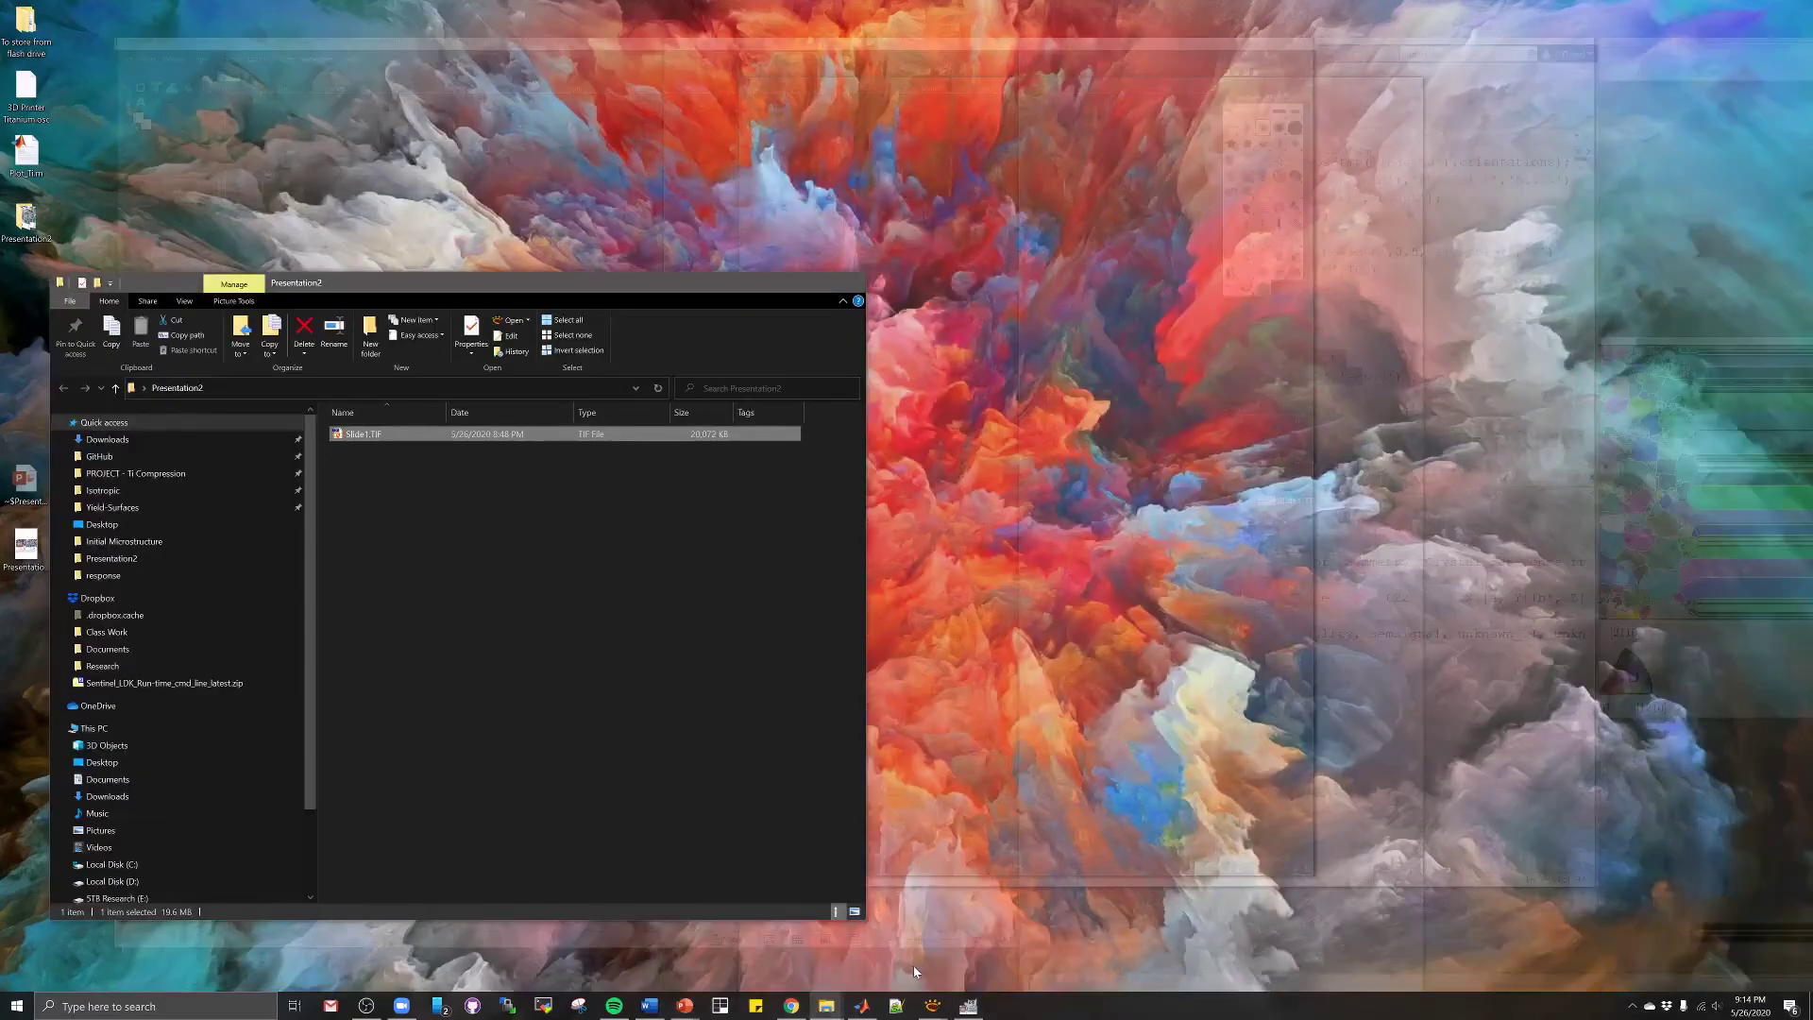
{"action": "left_click", "coordinate": [383, 448]}
{"action": "left_click", "coordinate": [404, 465], "text": "ctrl"}
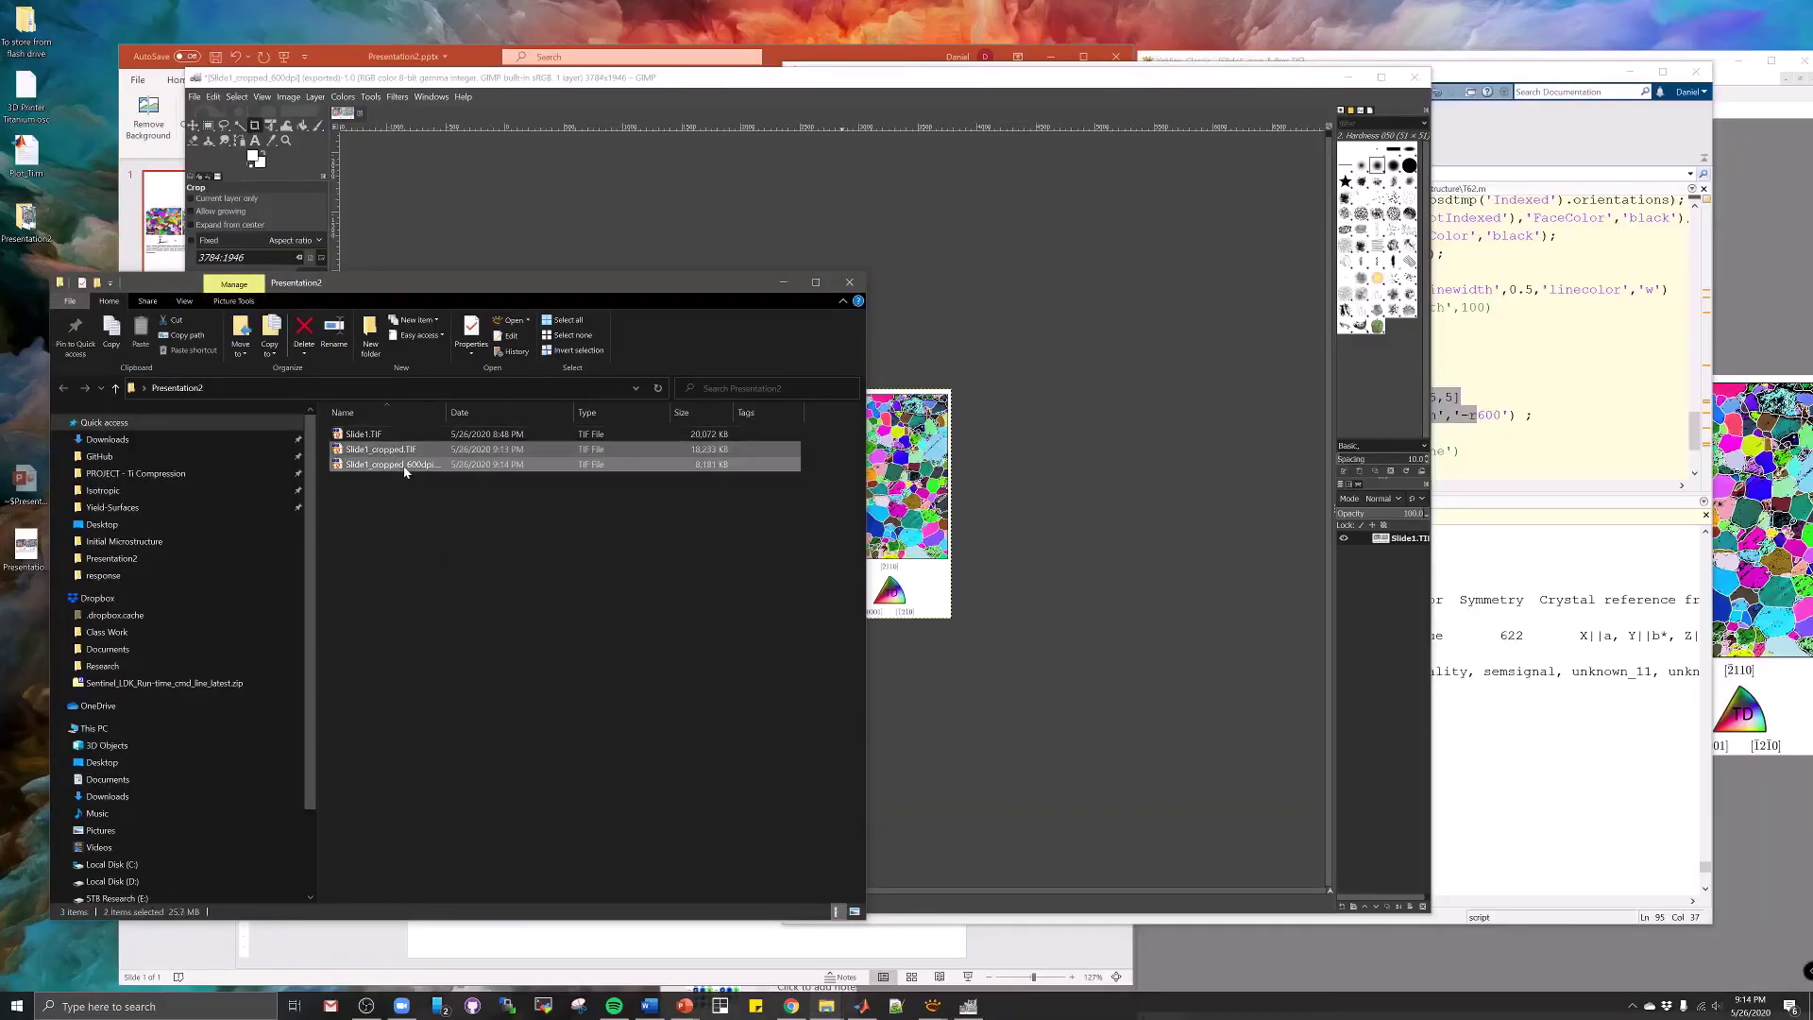
{"action": "key", "text": "Return"}
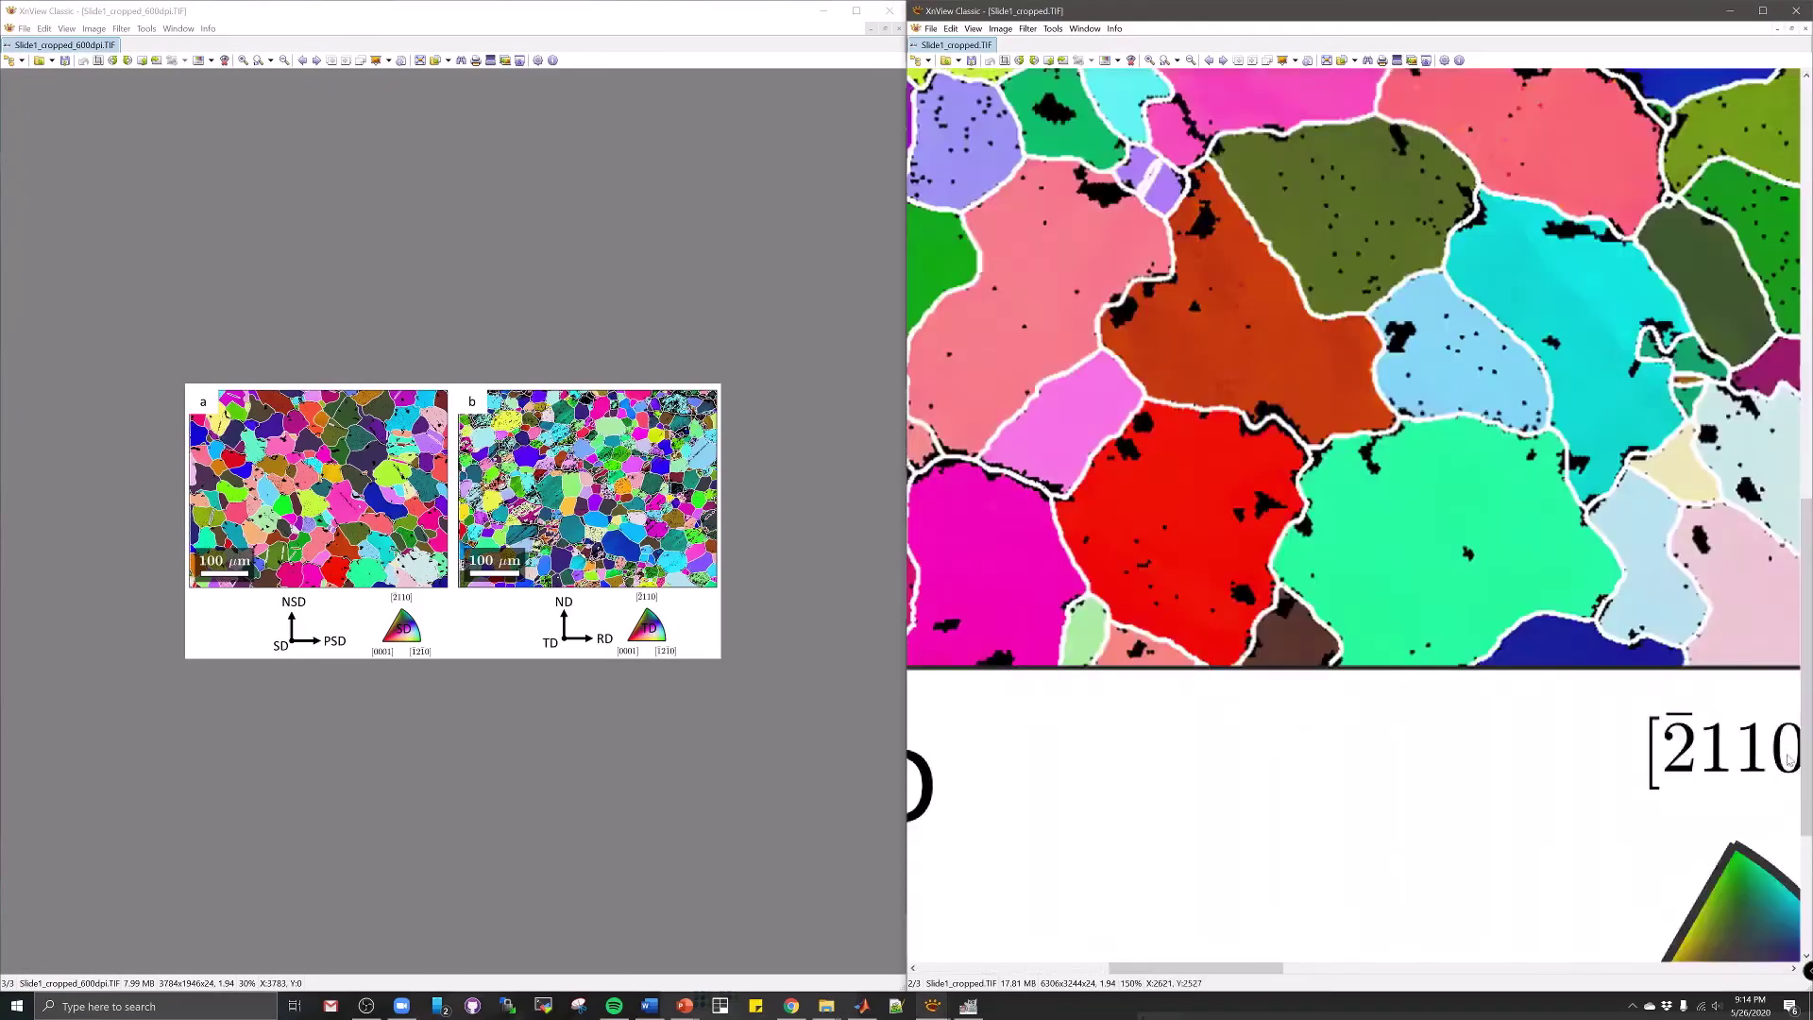
{"action": "scroll", "coordinate": [1356, 756], "scroll_direction": "up", "scroll_amount": 2}
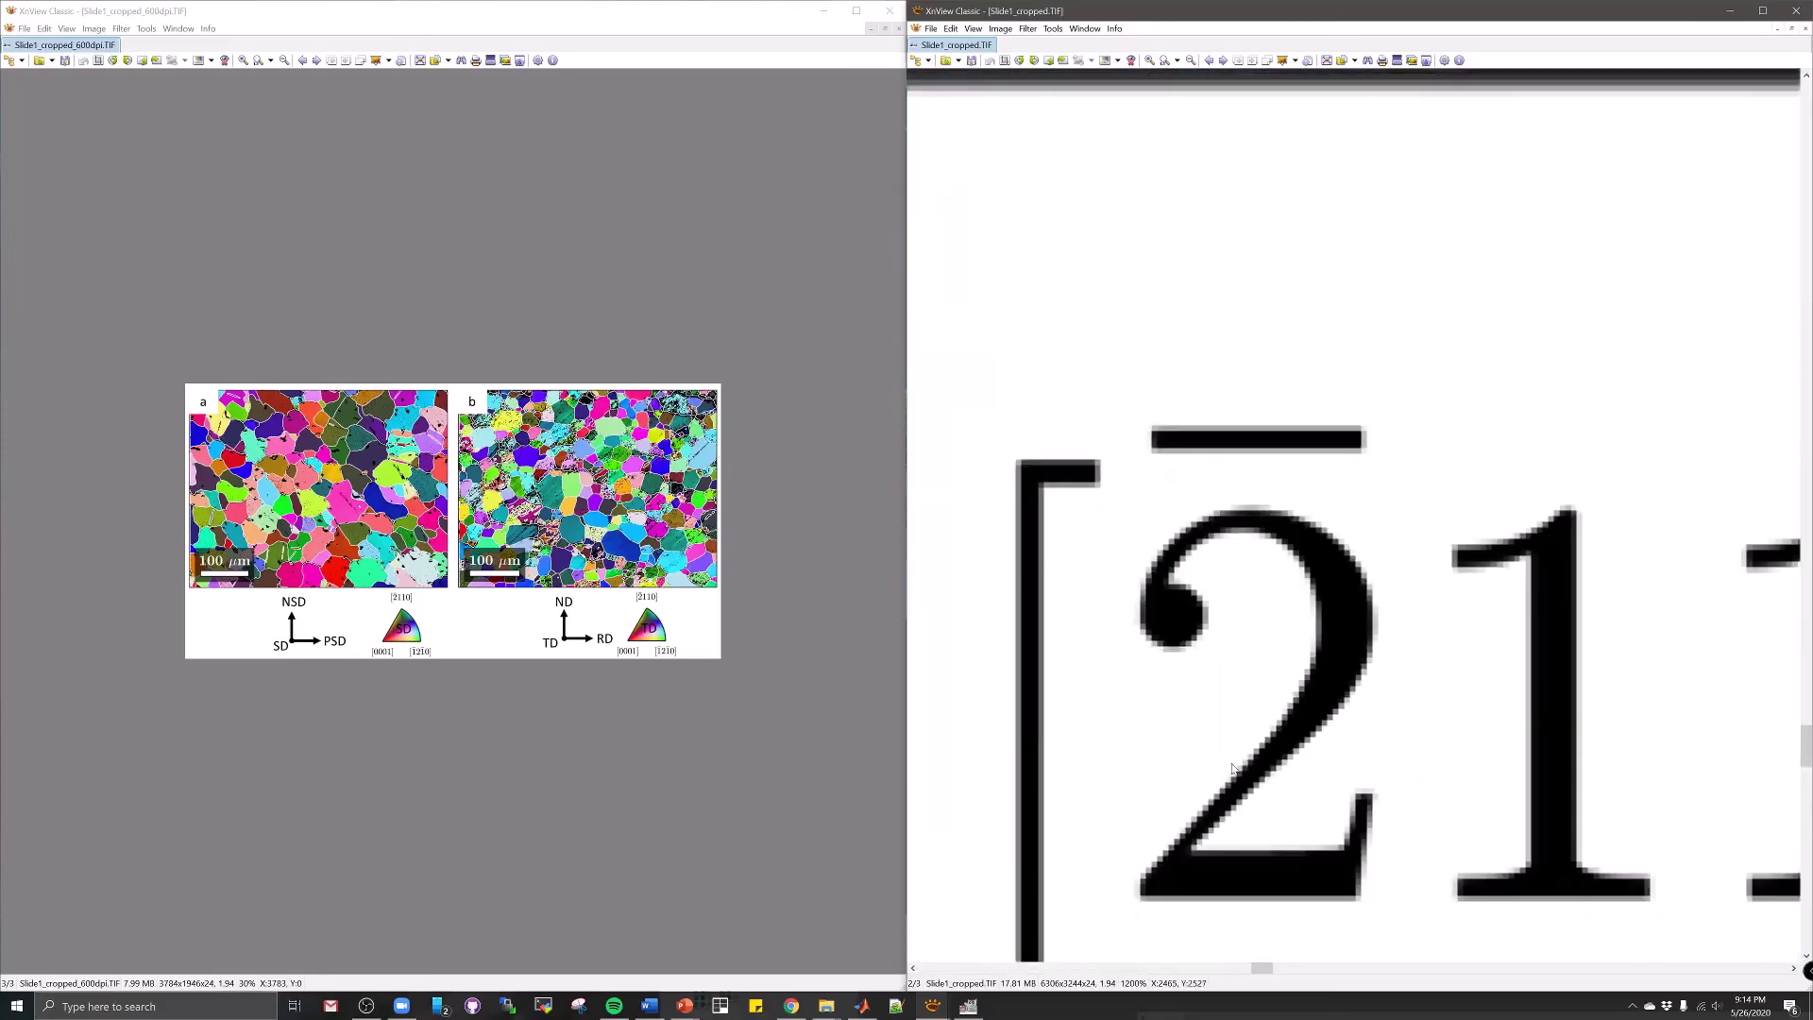
Zoom deep into the [2̄110] label and grain map to compare 1000 vs 600 dpi pixelation
{"action": "scroll", "coordinate": [381, 643], "scroll_direction": "up", "scroll_amount": 10}
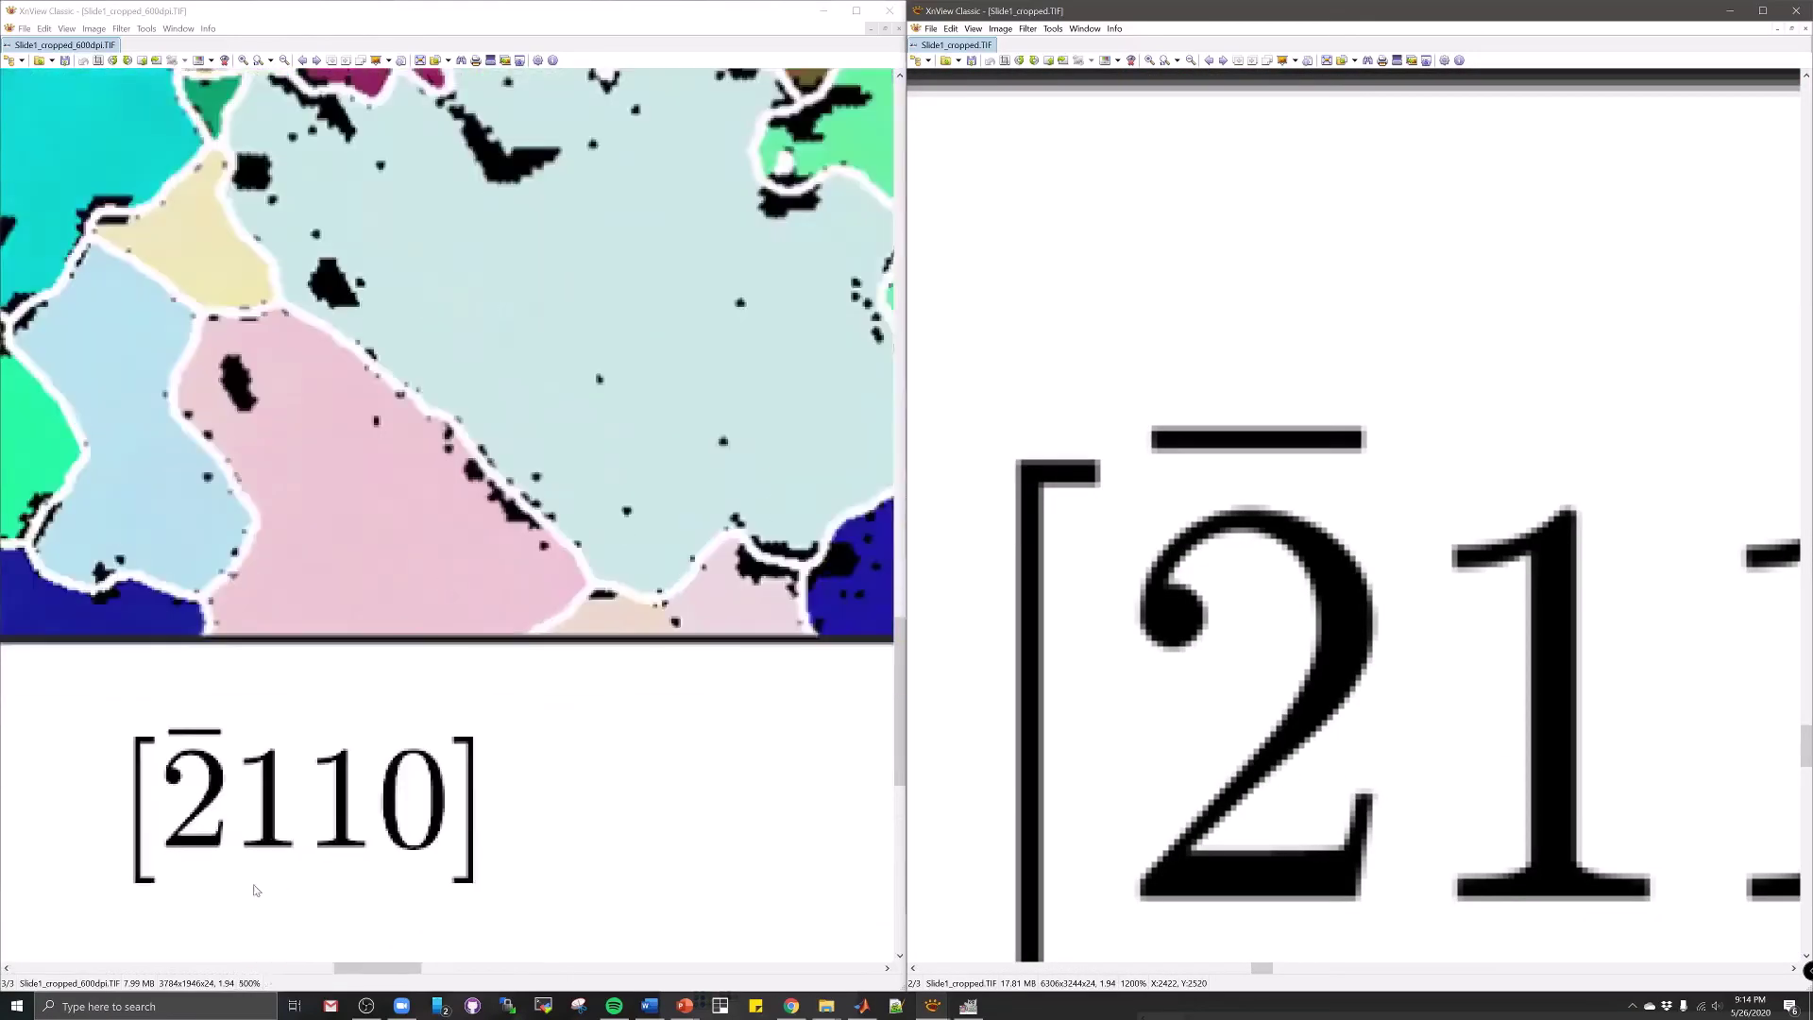
{"action": "scroll", "coordinate": [102, 906], "scroll_direction": "up", "scroll_amount": 2}
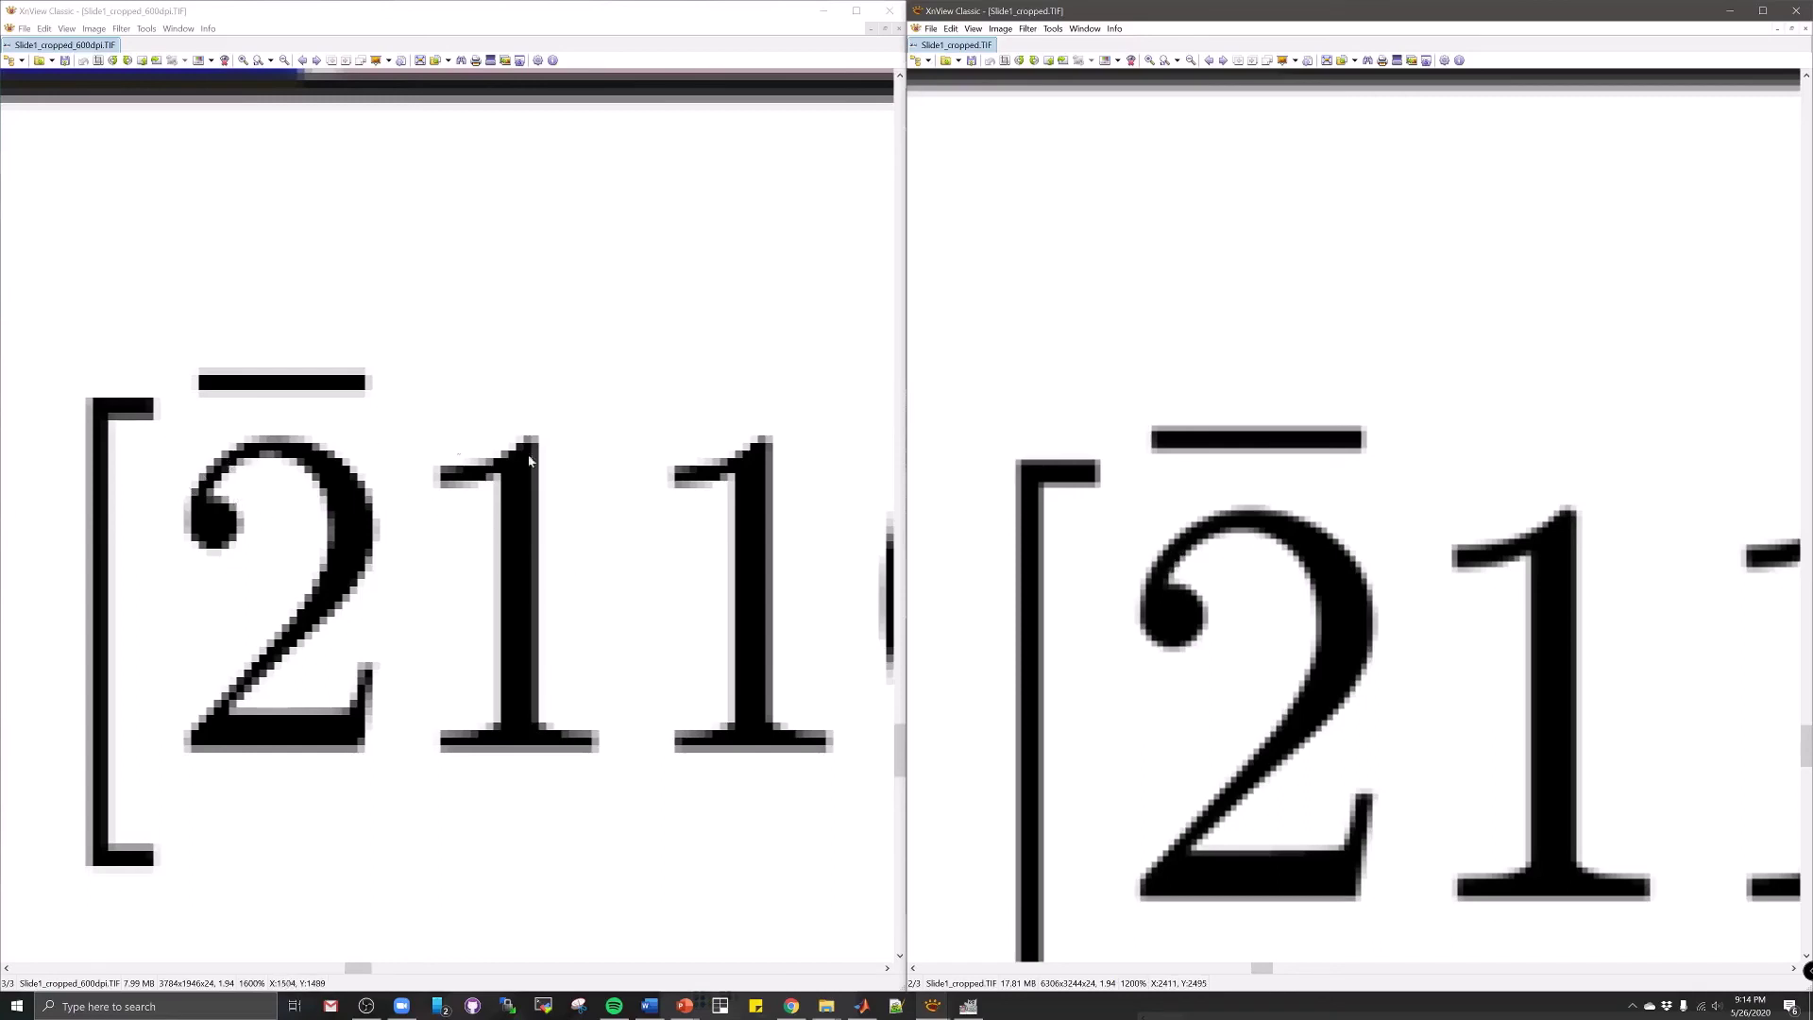
{"action": "scroll", "coordinate": [591, 513], "scroll_direction": "down", "scroll_amount": 6}
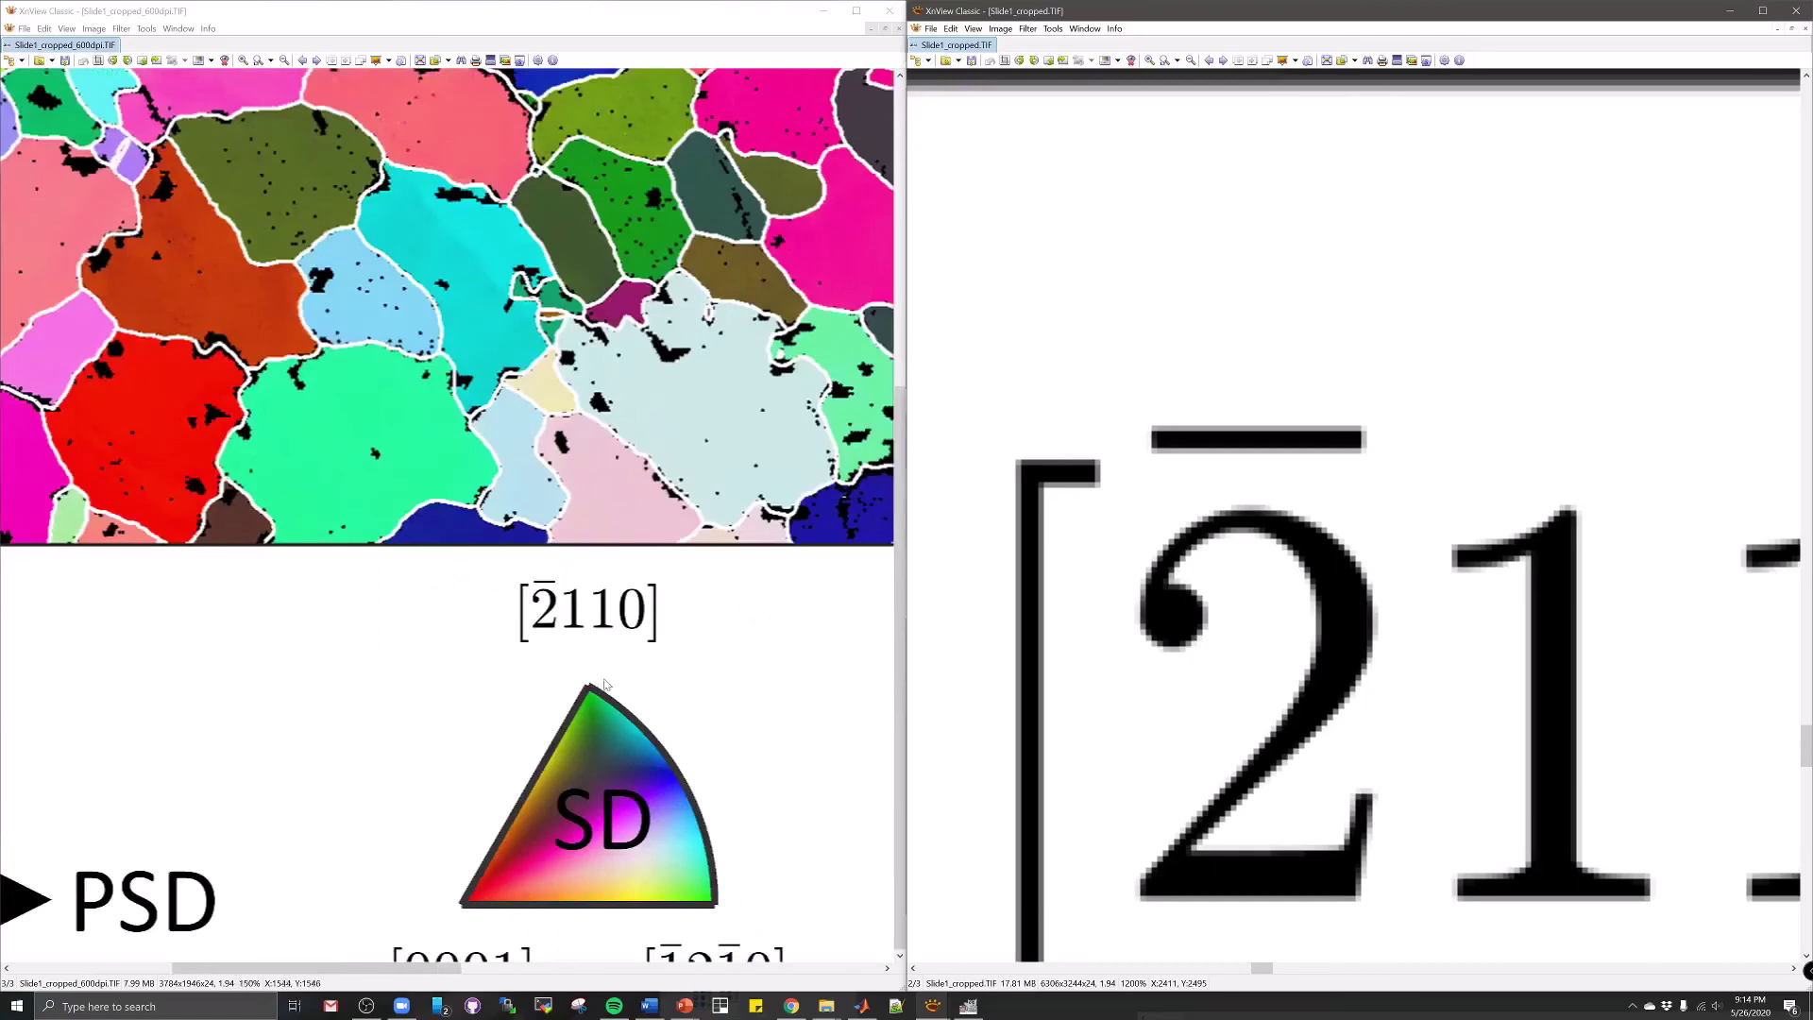
{"action": "scroll", "coordinate": [605, 682], "scroll_direction": "up", "scroll_amount": 1}
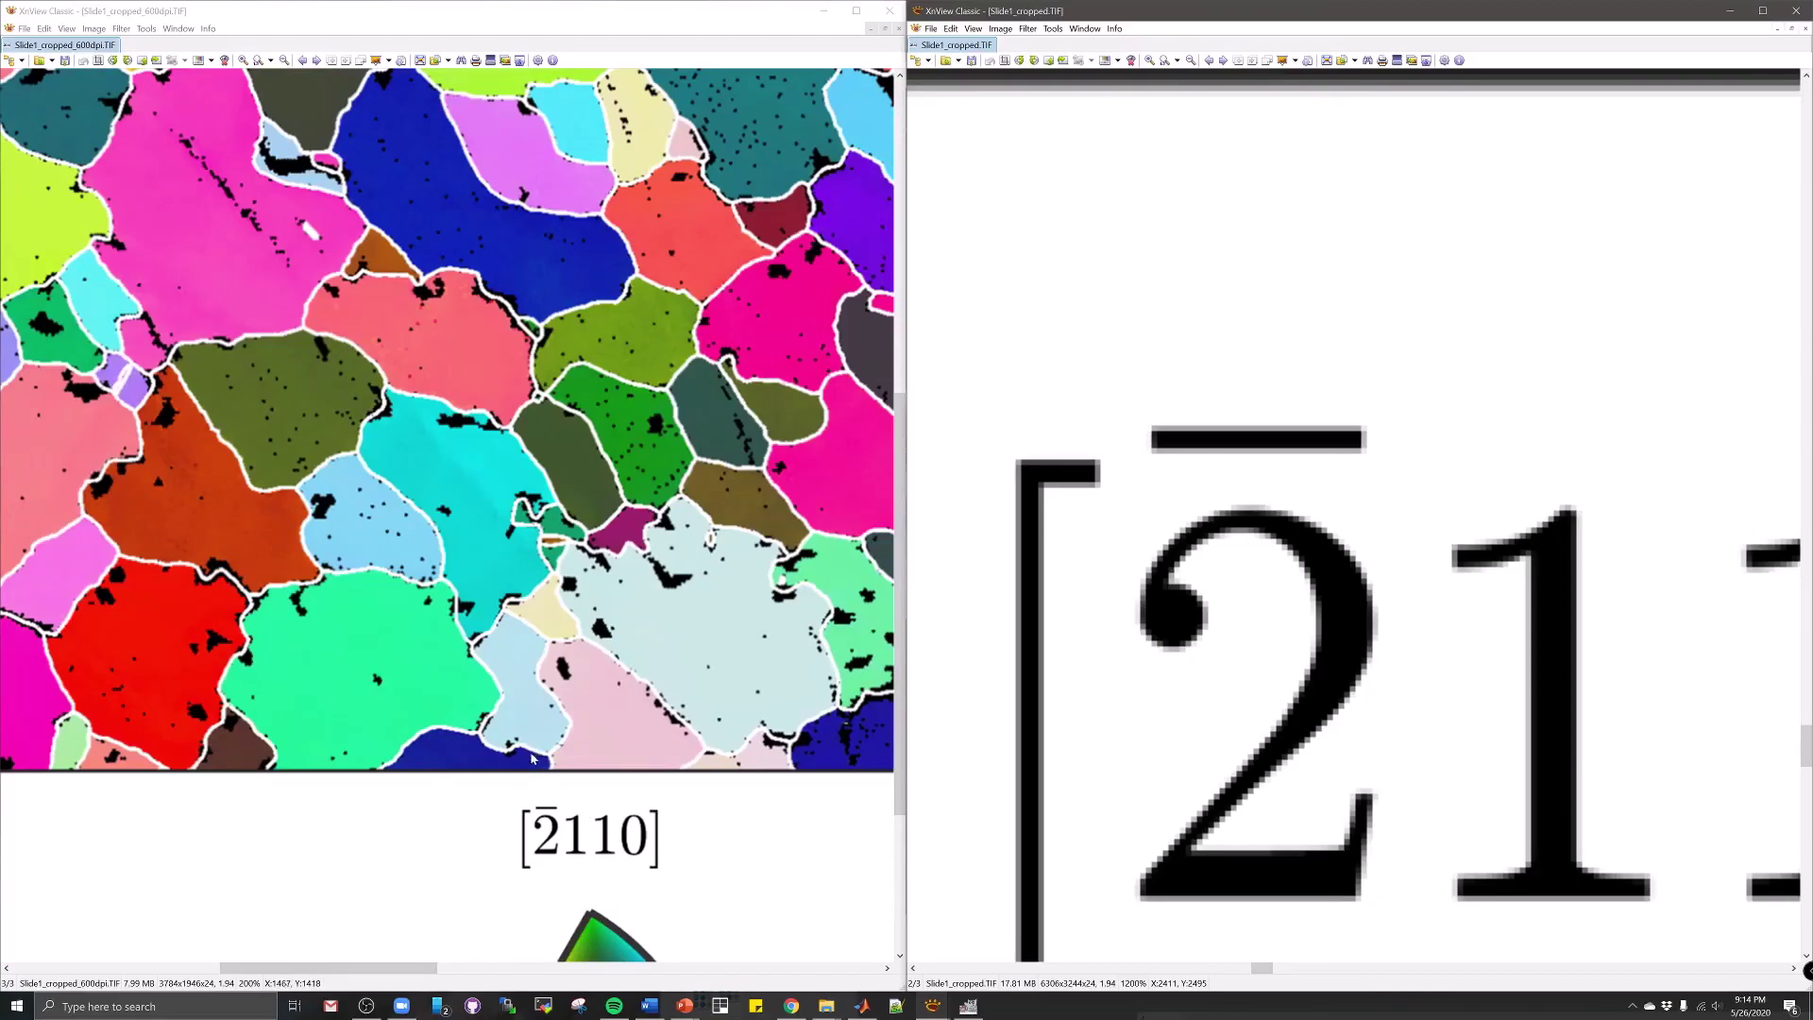
{"action": "scroll", "coordinate": [763, 823], "scroll_direction": "down", "scroll_amount": 4}
{"action": "scroll", "coordinate": [765, 825], "scroll_direction": "down", "scroll_amount": 1}
Zoom each copy in on panel b, then out to 50% to show the whole figure
{"action": "scroll", "coordinate": [765, 825], "scroll_direction": "up", "scroll_amount": 1}
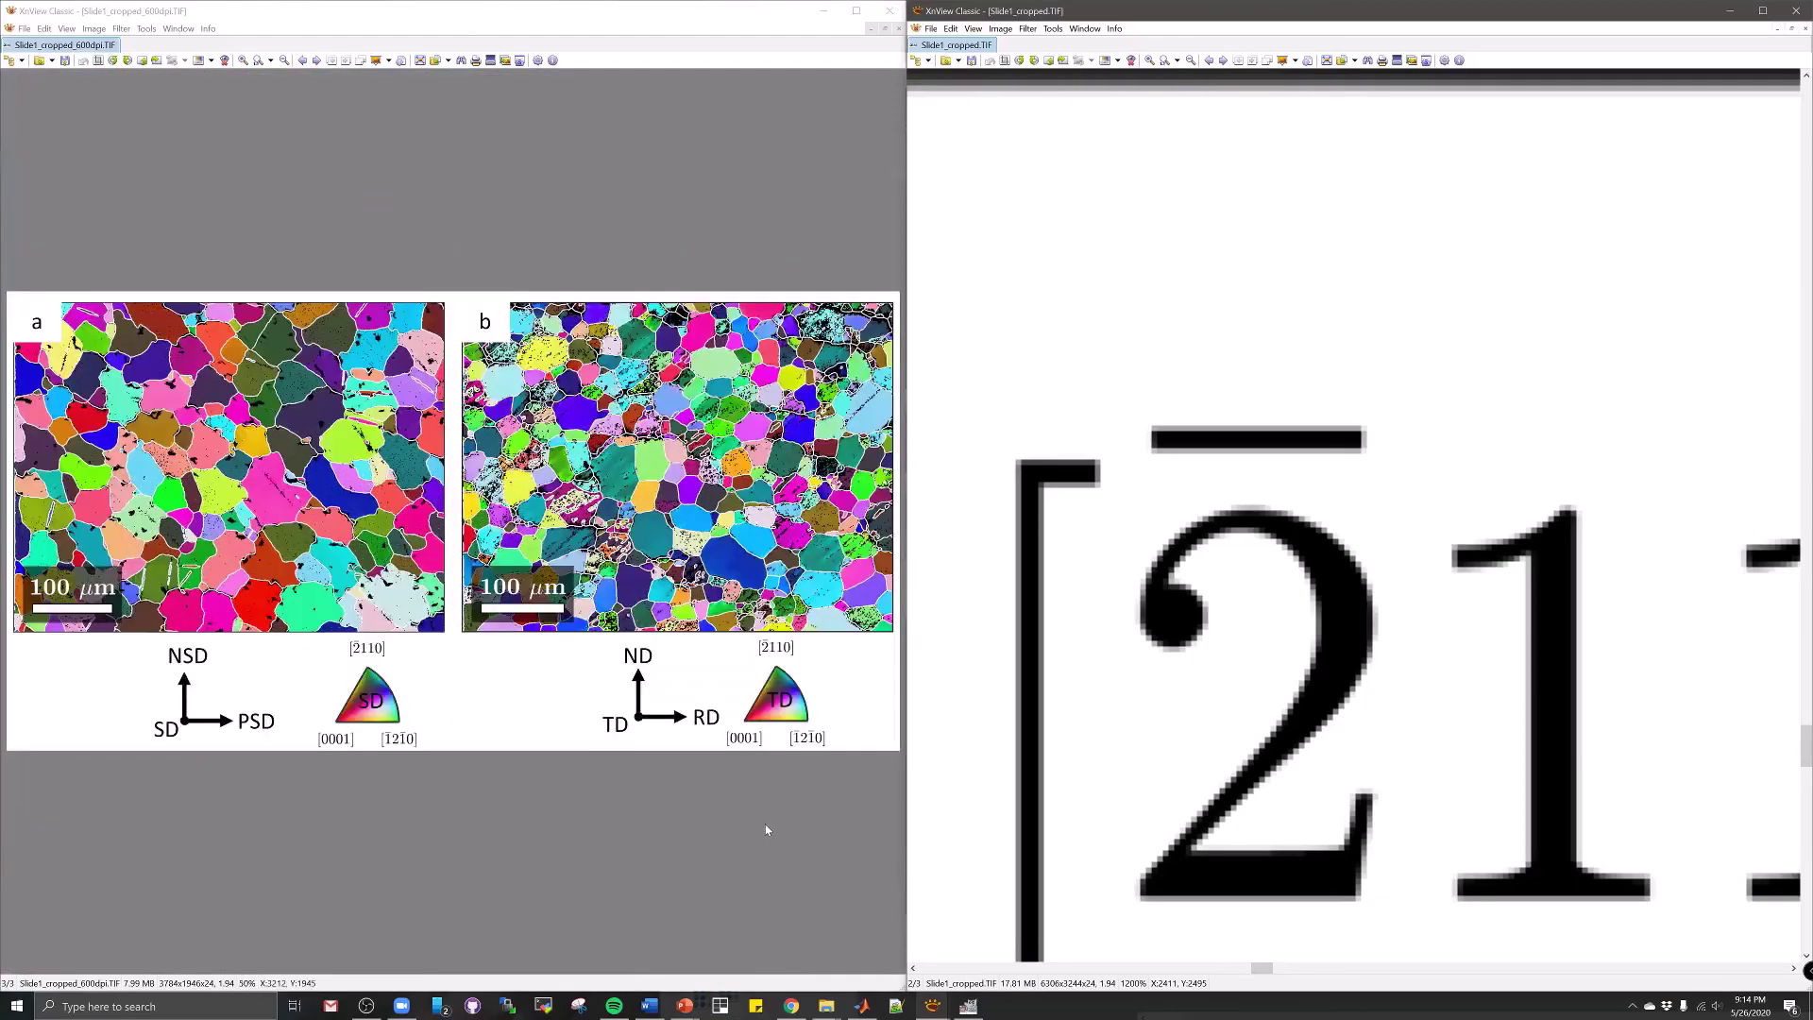
{"action": "scroll", "coordinate": [767, 829], "scroll_direction": "up", "scroll_amount": 3}
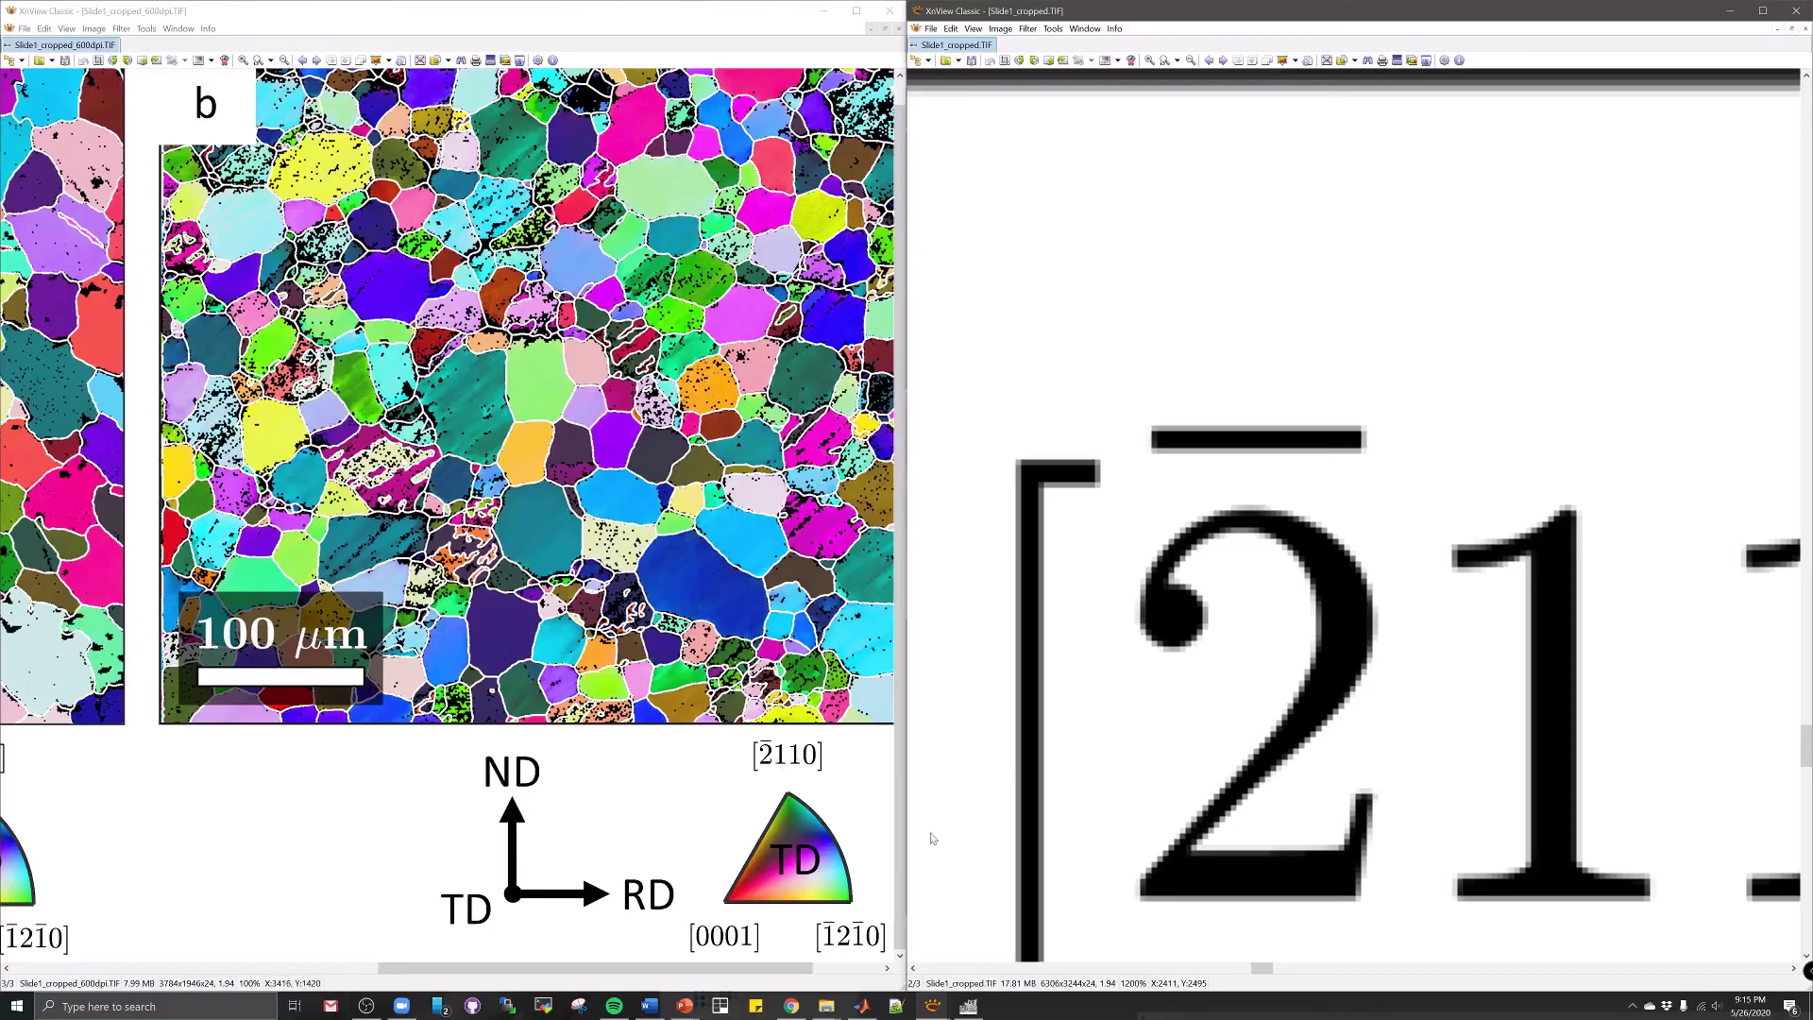
{"action": "scroll", "coordinate": [1181, 828], "scroll_direction": "down", "scroll_amount": 3}
{"action": "scroll", "coordinate": [1181, 828], "scroll_direction": "down", "scroll_amount": 3}
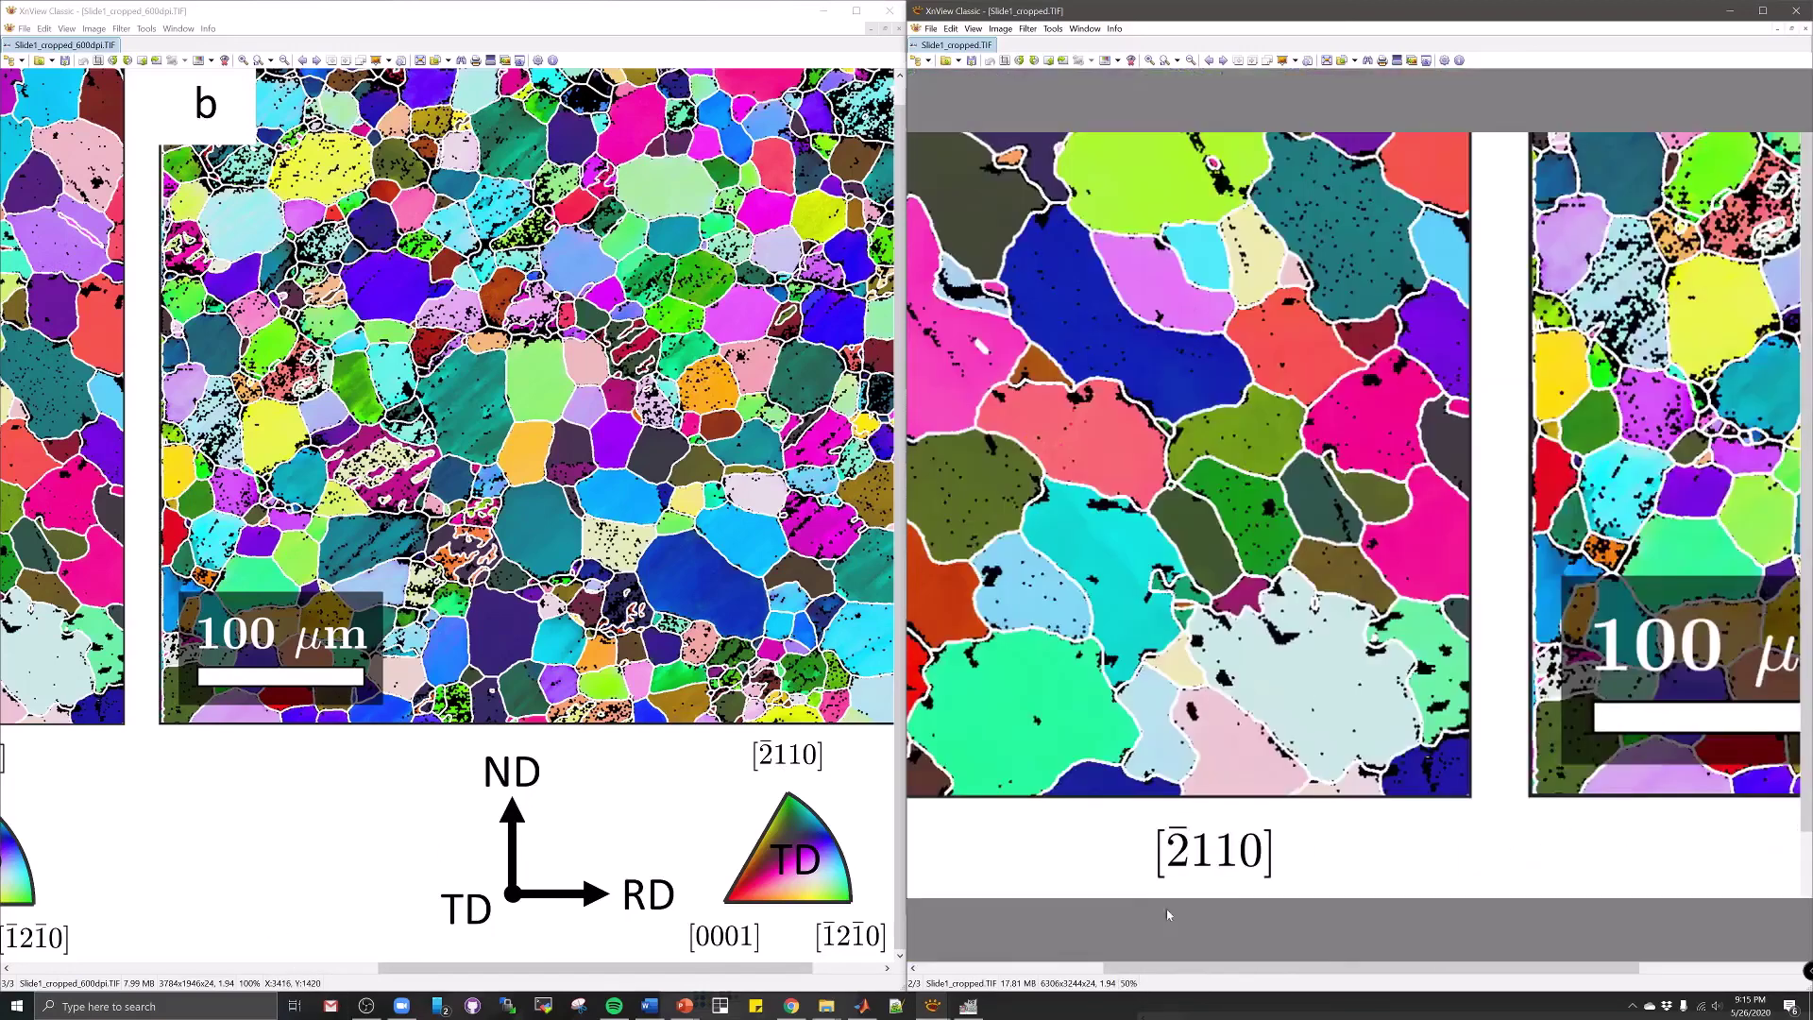
{"action": "scroll", "coordinate": [1180, 831], "scroll_direction": "down", "scroll_amount": 3}
{"action": "scroll", "coordinate": [1386, 650], "scroll_direction": "up", "scroll_amount": 4}
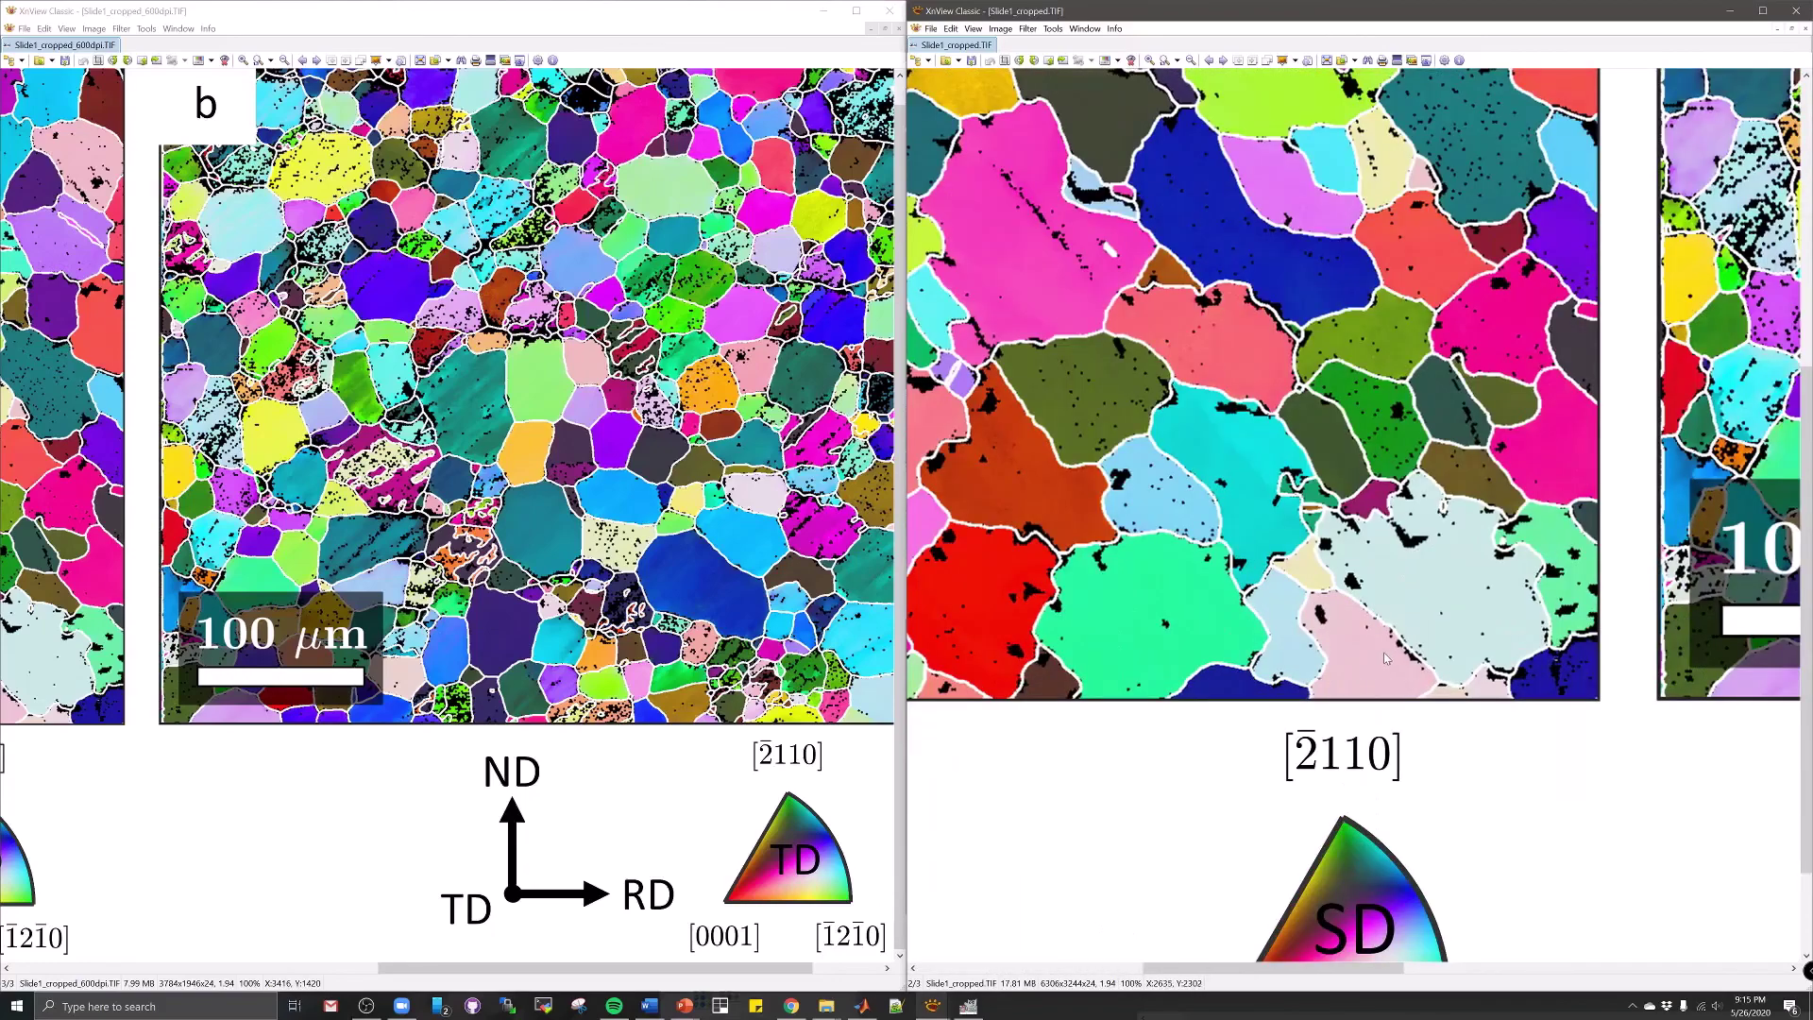
{"action": "scroll", "coordinate": [1341, 677], "scroll_direction": "down", "scroll_amount": 3}
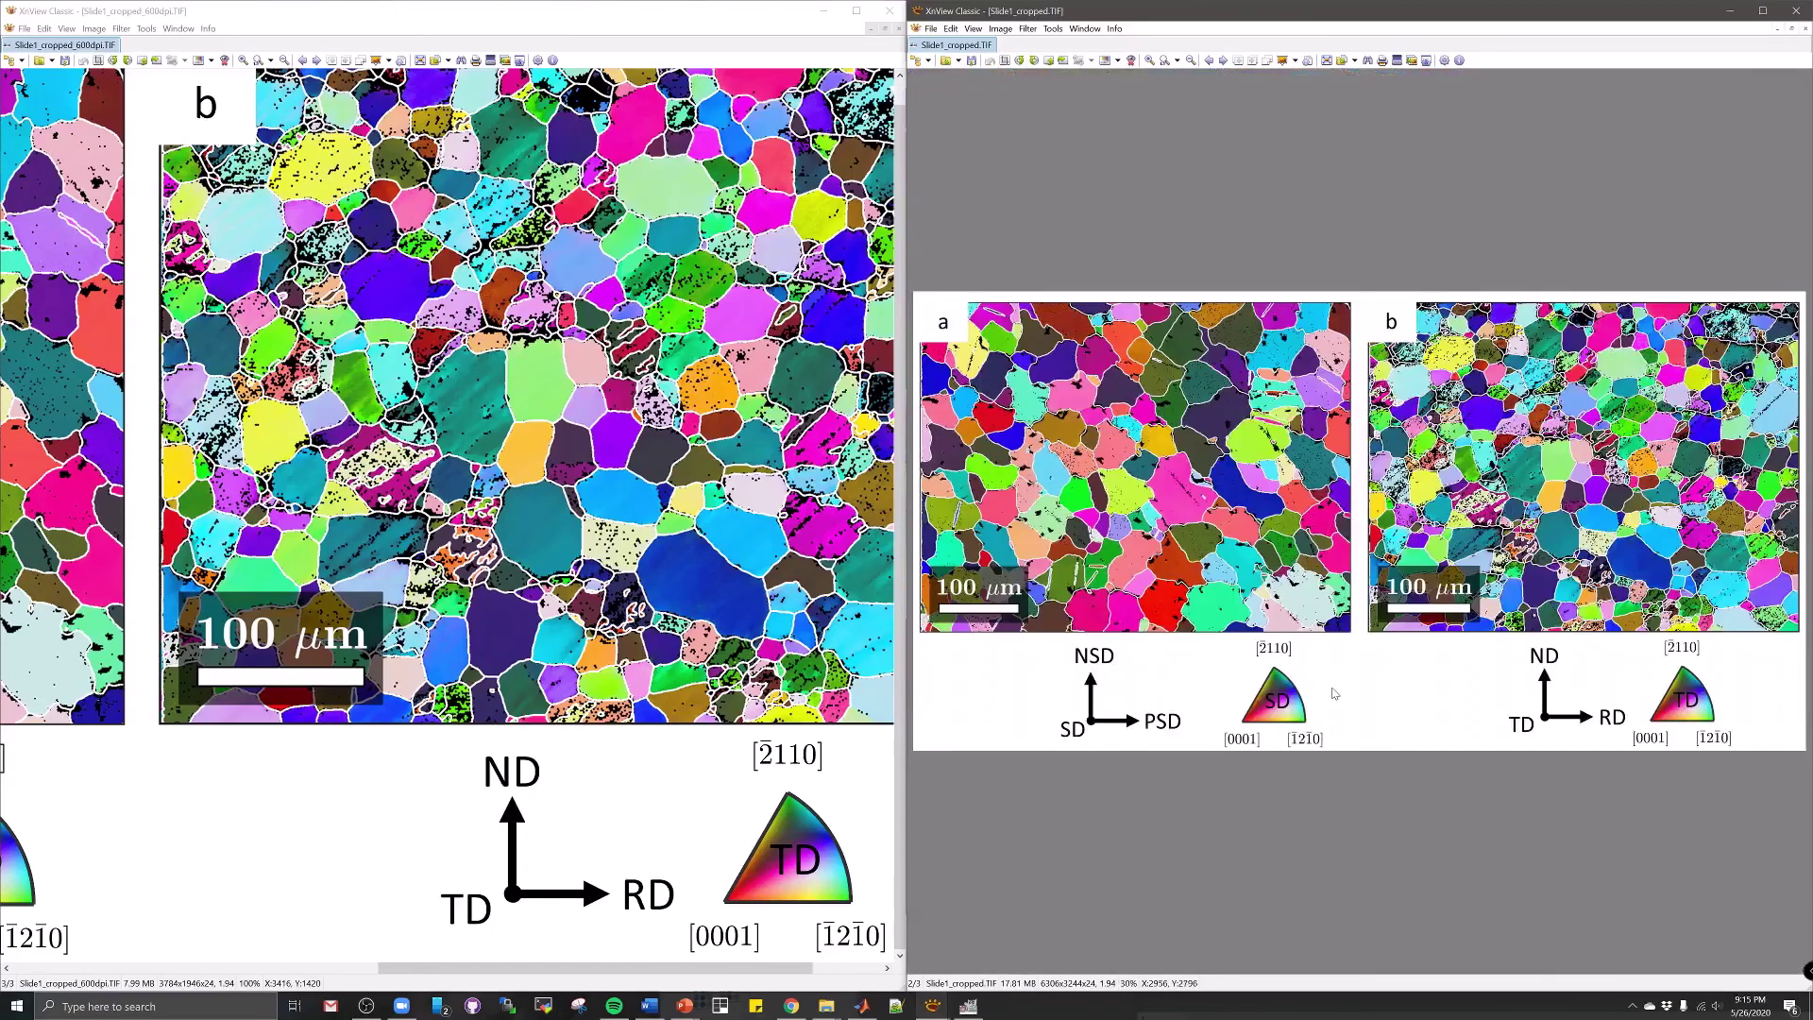
{"action": "left_click", "coordinate": [467, 786]}
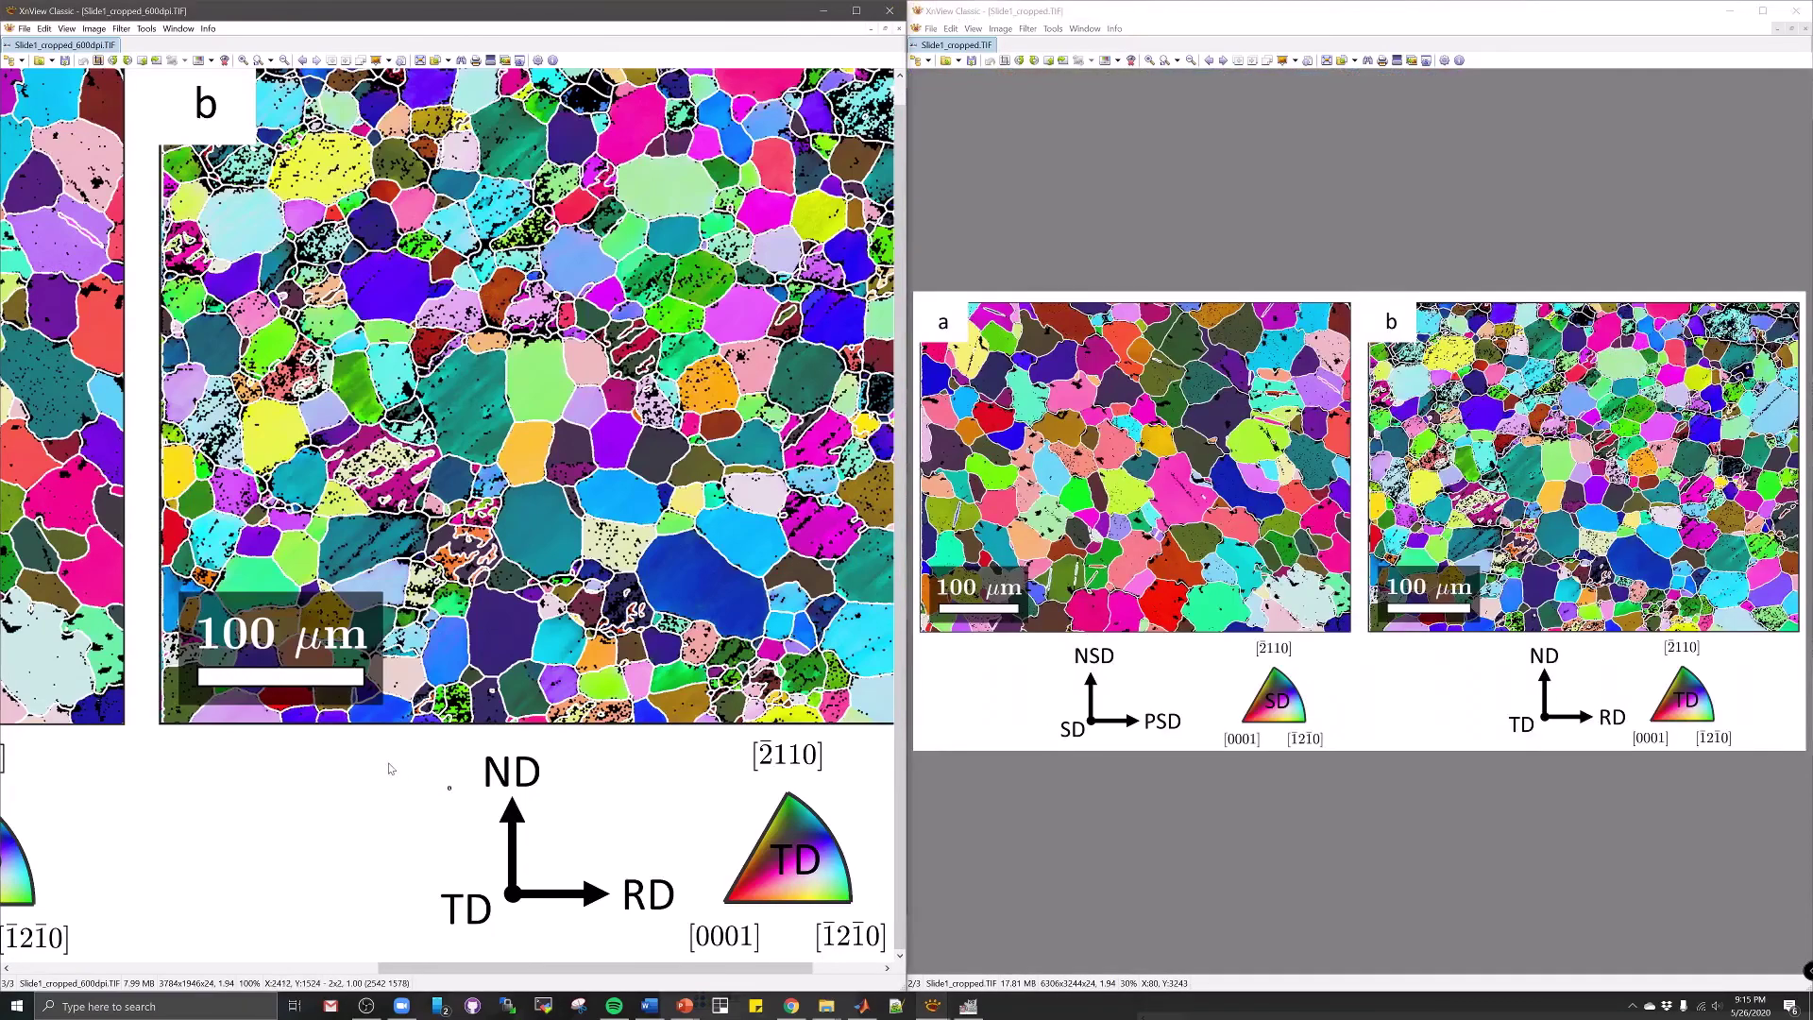
{"action": "scroll", "coordinate": [393, 771], "scroll_direction": "down", "scroll_amount": 3}
{"action": "scroll", "coordinate": [392, 770], "scroll_direction": "up", "scroll_amount": 2}
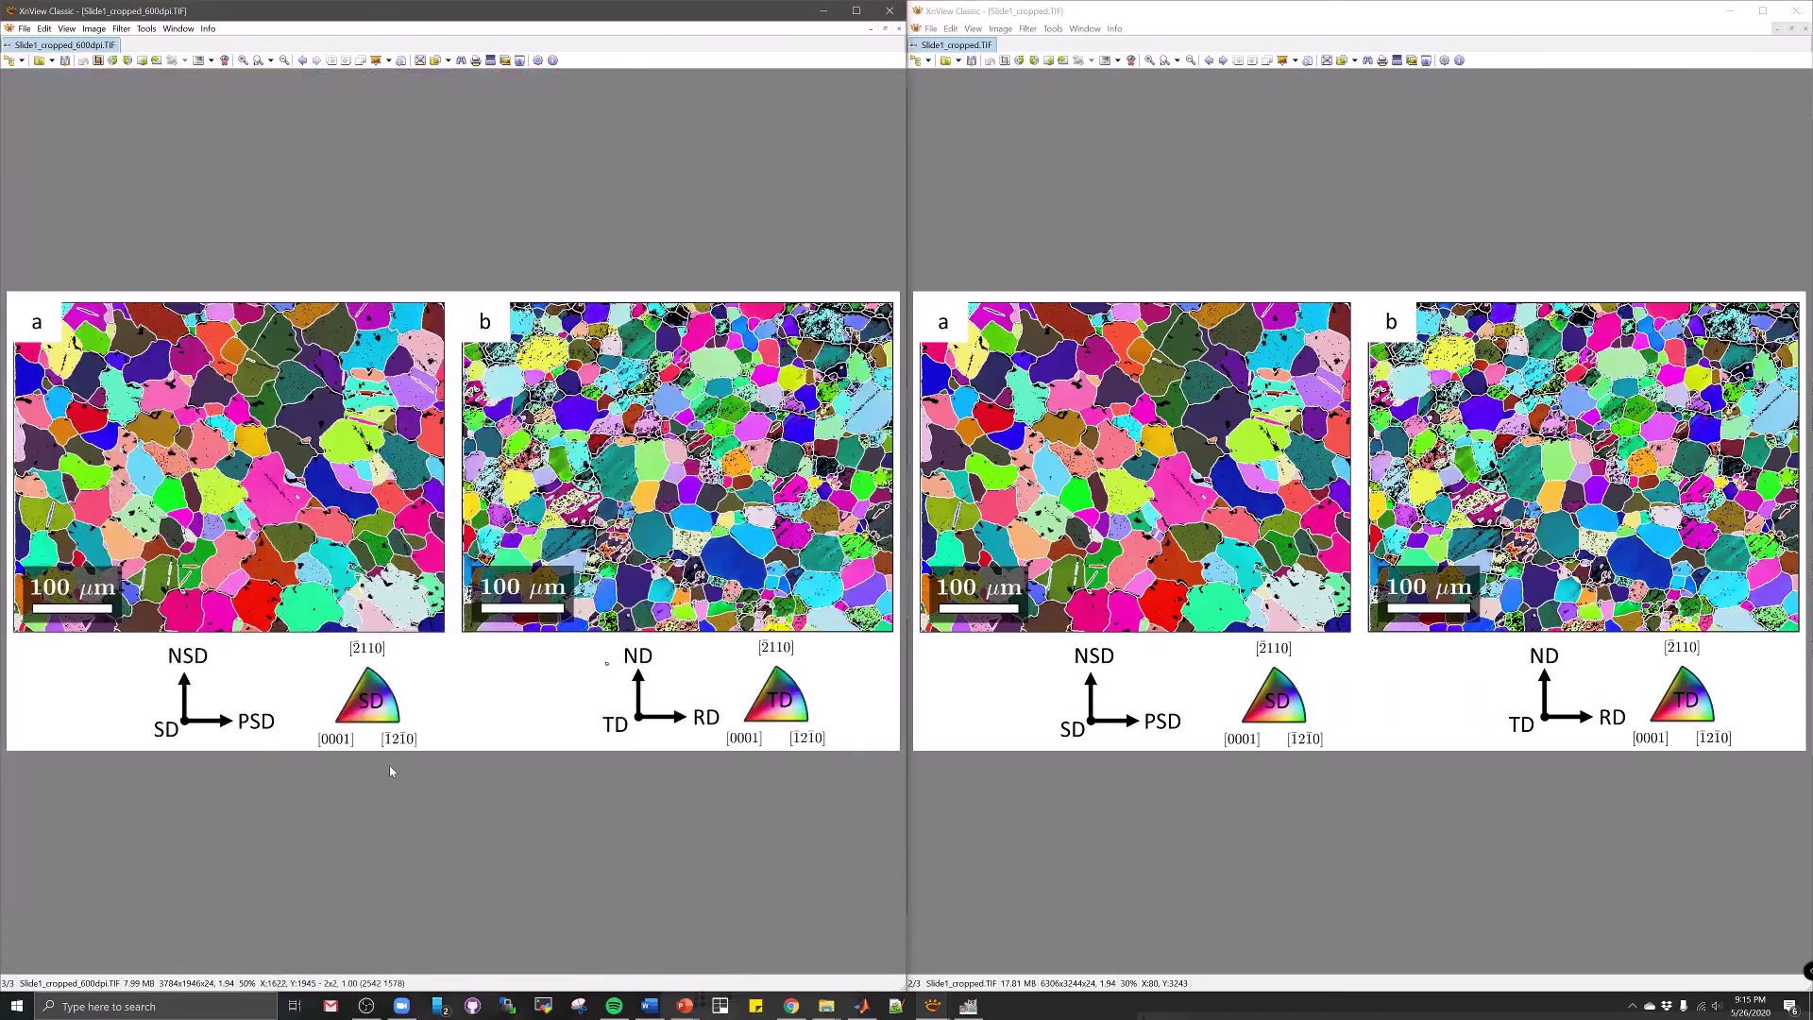